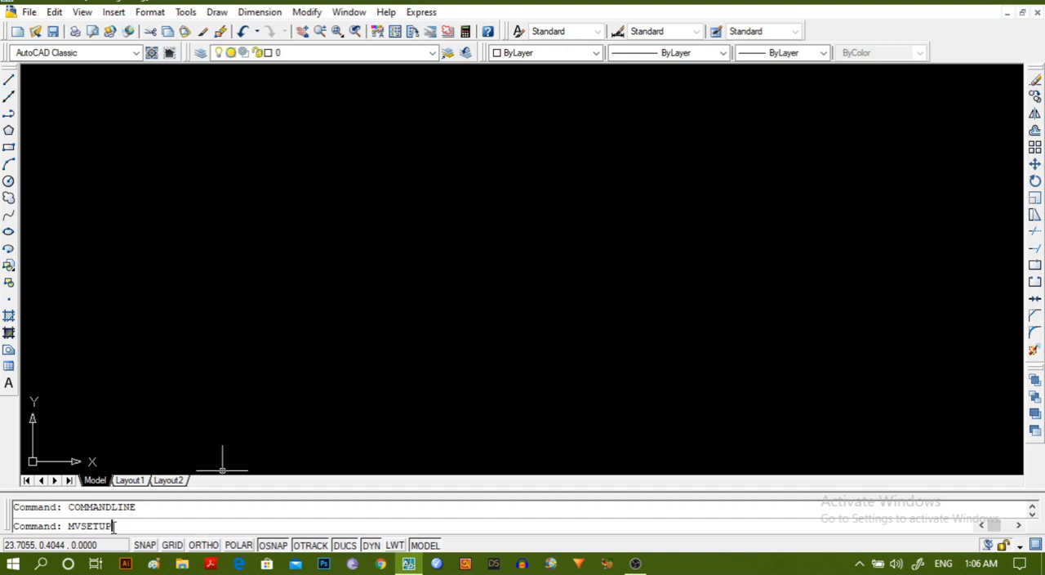
Set up the sheet with MVSETUP: no paper space, metric units, scale factor 1, paper width 210 and height 297.
key("Return")
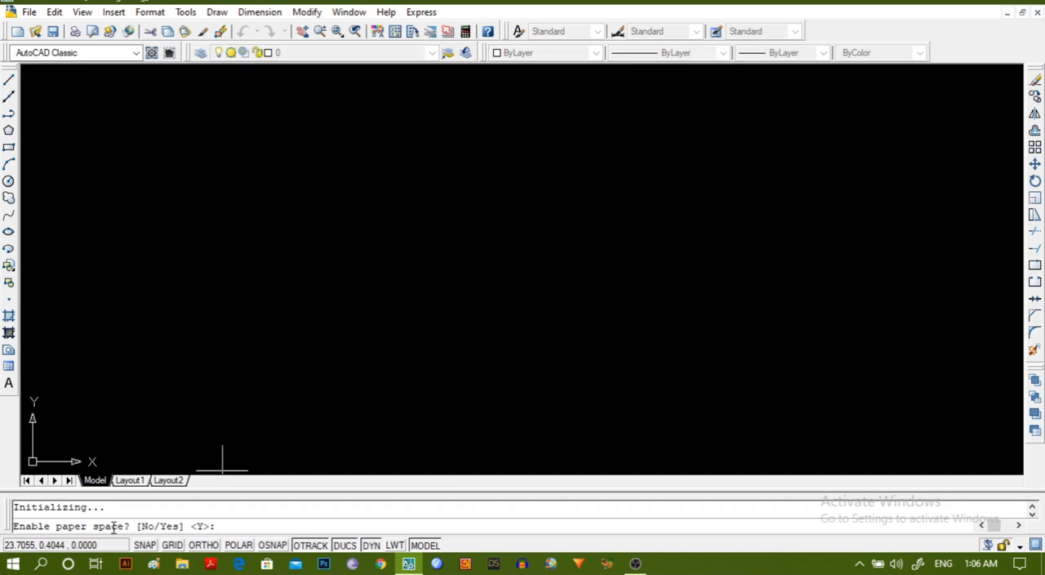
key("Return")
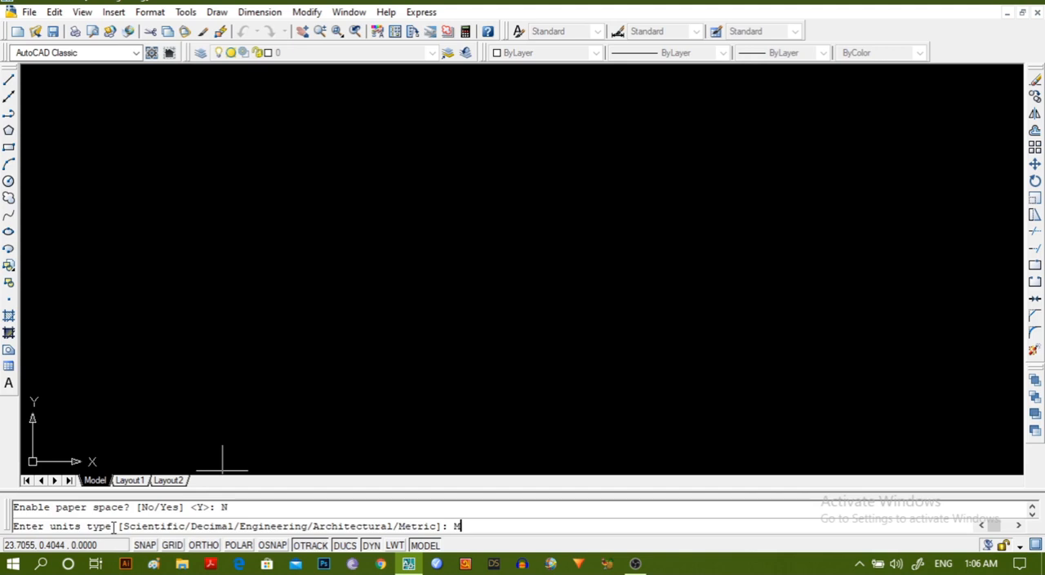
type("M")
key("Return")
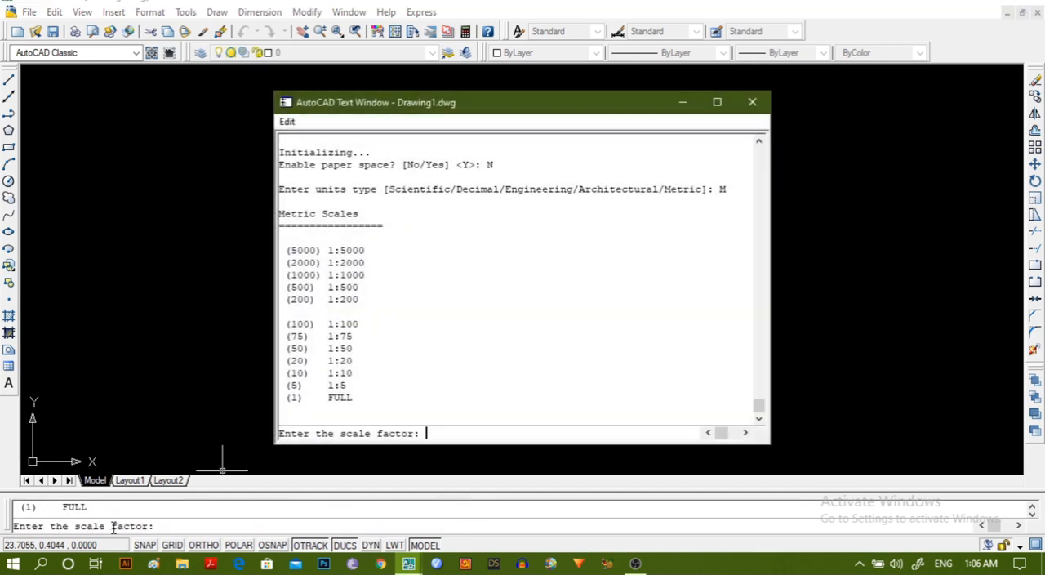
key("Return")
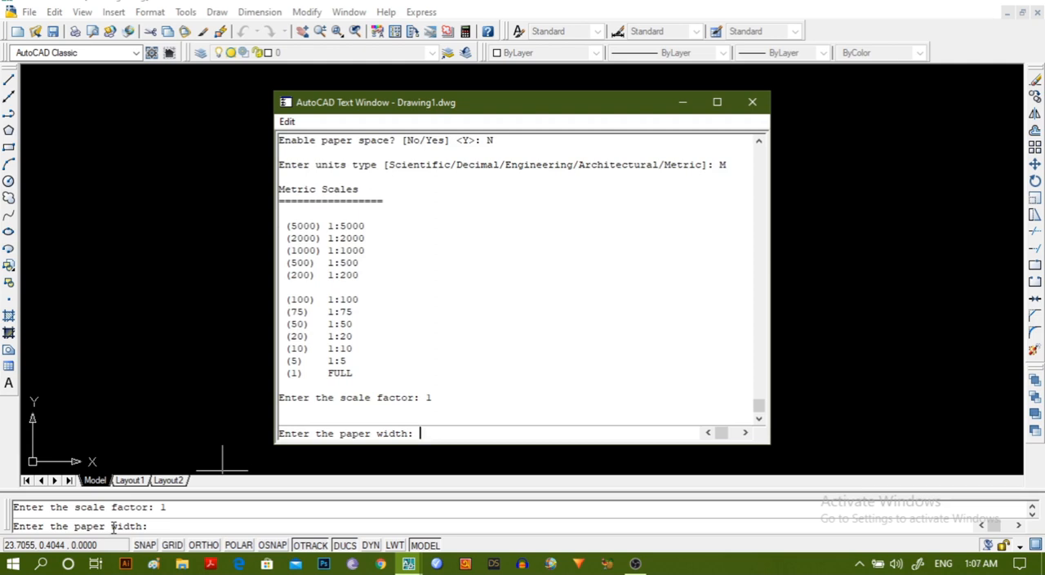
type("210")
key("Return")
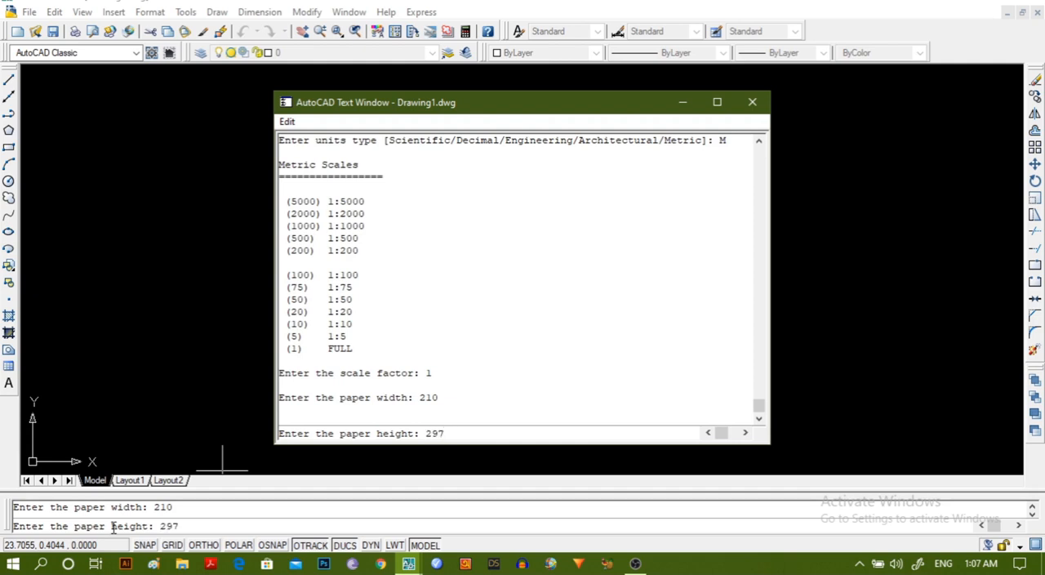
key("Return")
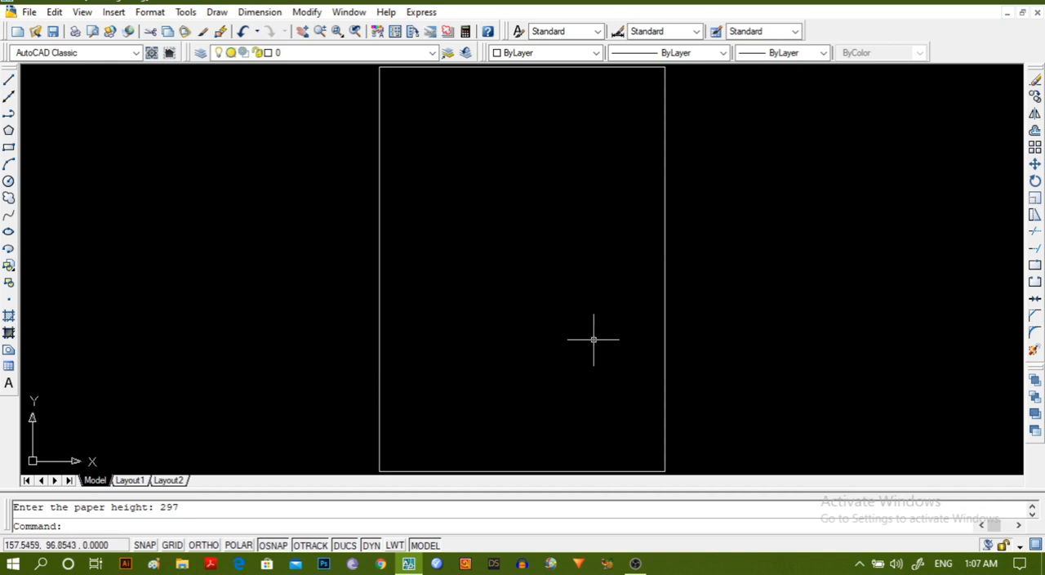
Create a multiline text box across the upper part of the sheet and set its text height to 5.
left_click(8, 382)
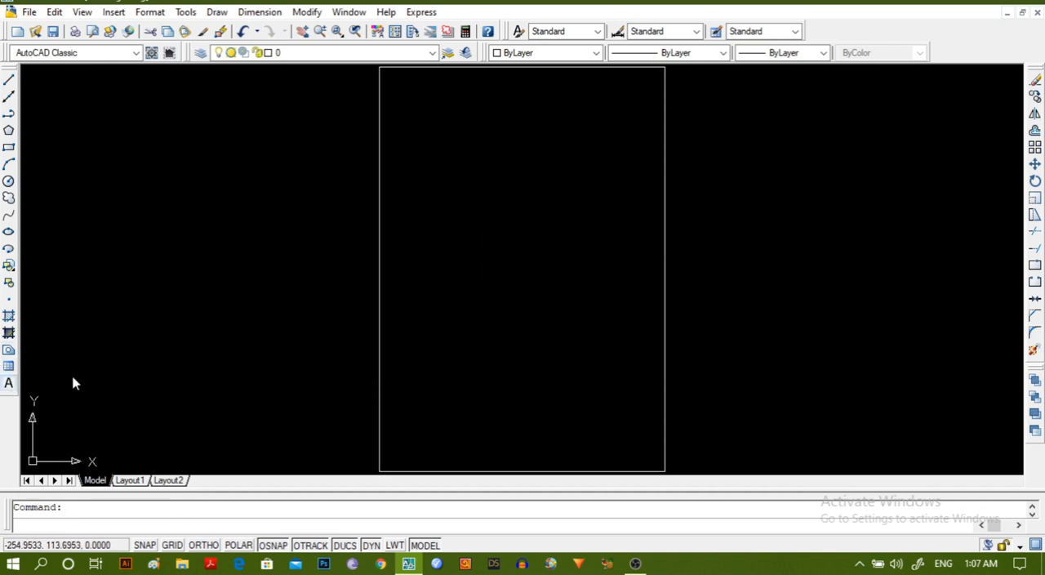
left_click(426, 99)
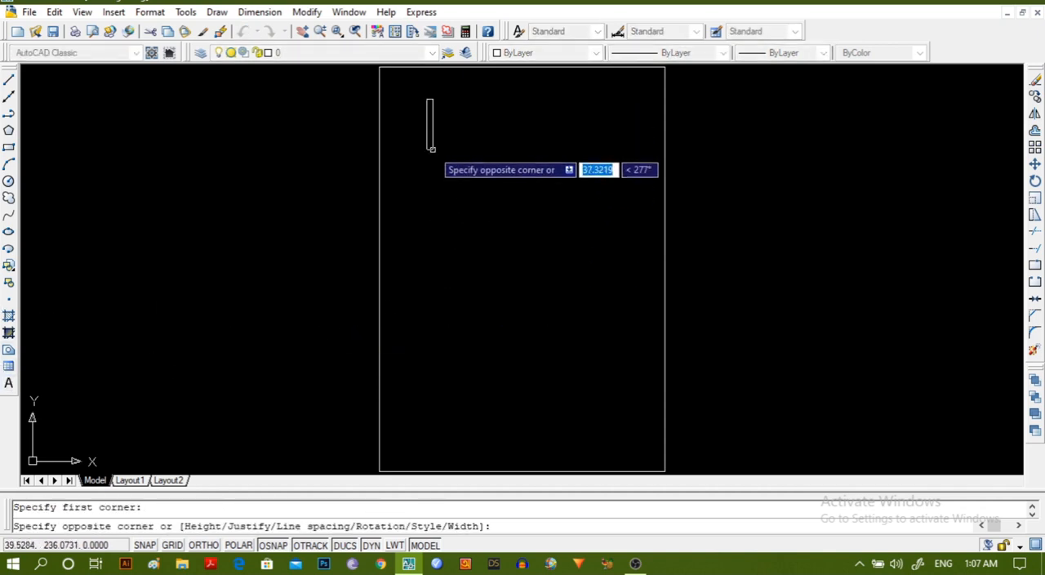
left_click(612, 153)
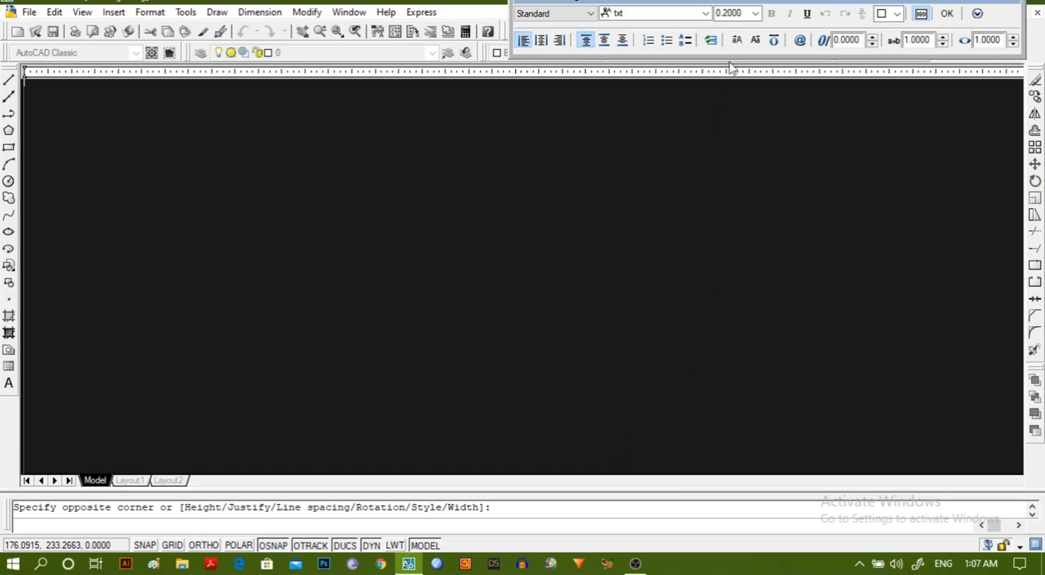
left_click(744, 11)
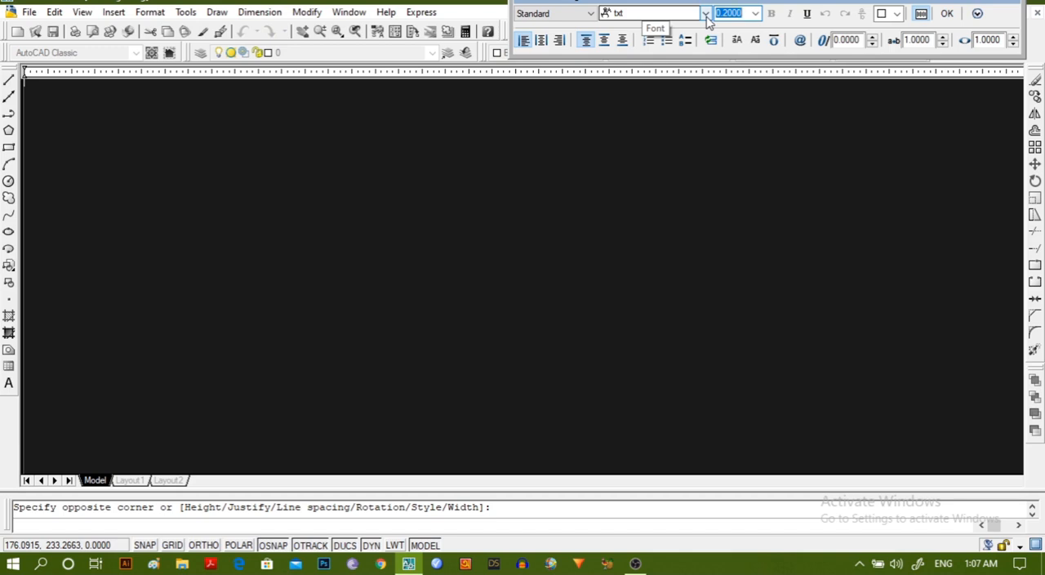
type("5")
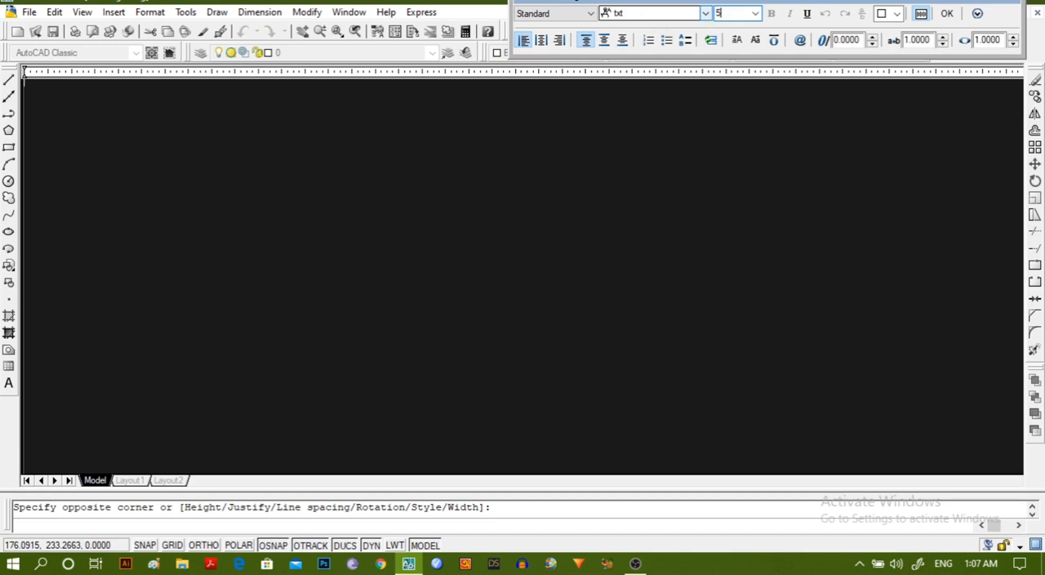
key("Return")
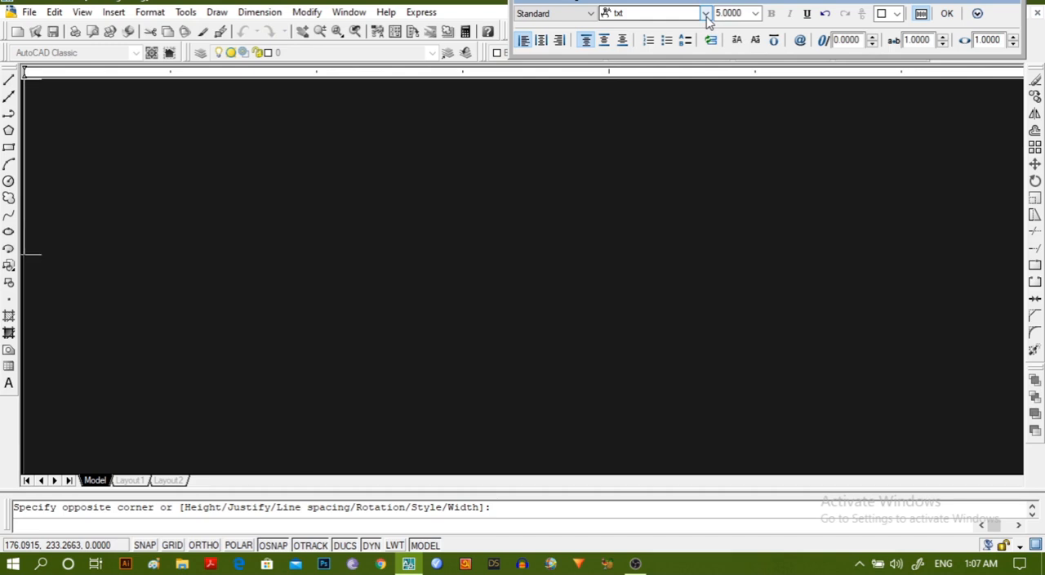
Enter the title "WIRING DIAGRAM OF A DIRECT ONLINE STARTER" in the text box and finish the text.
type("WIRI")
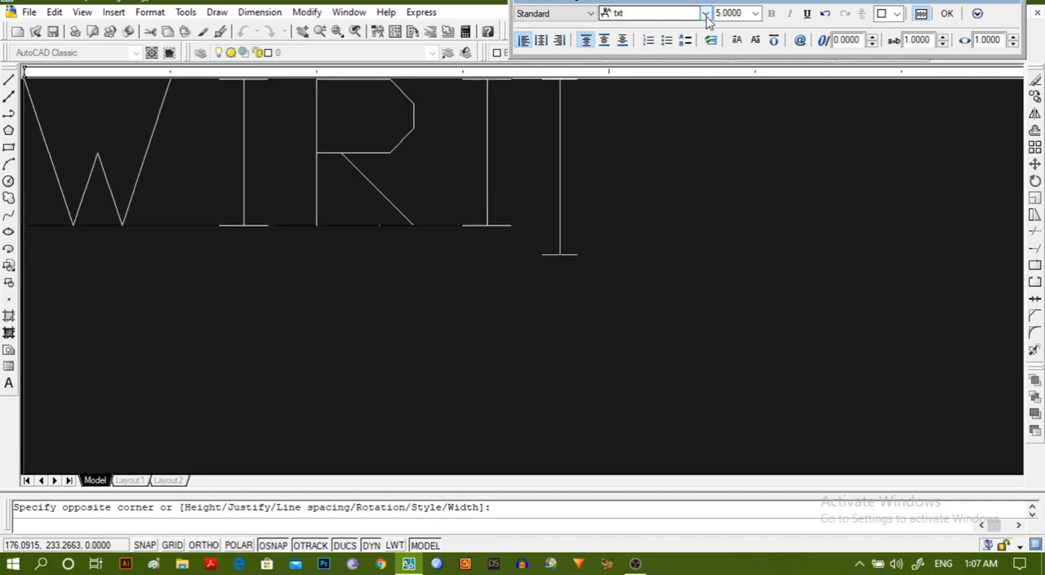
type("NG DI")
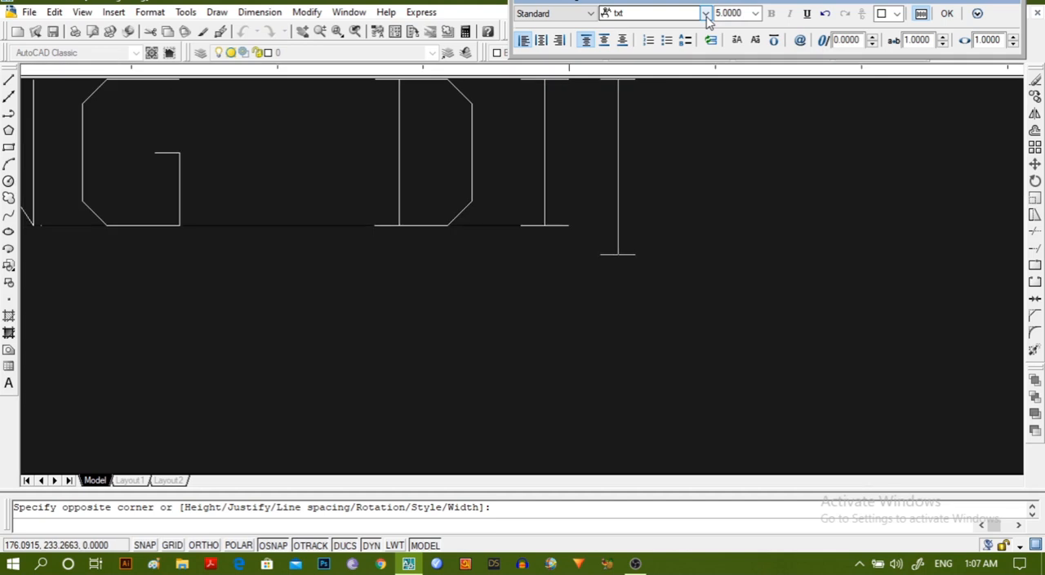
type("AGRA")
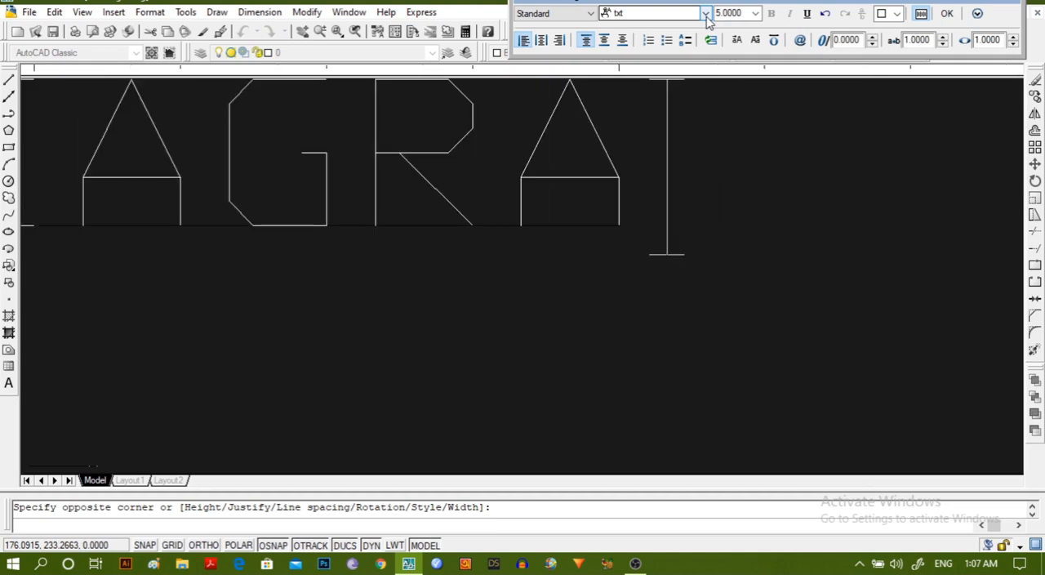
type("M OF A")
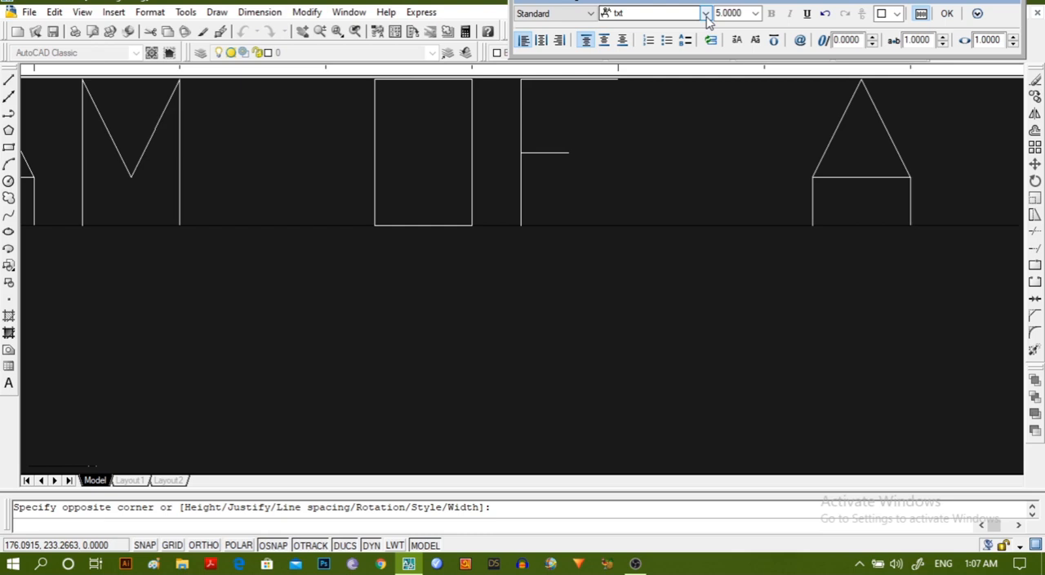
key("Return")
type("ONLINE")
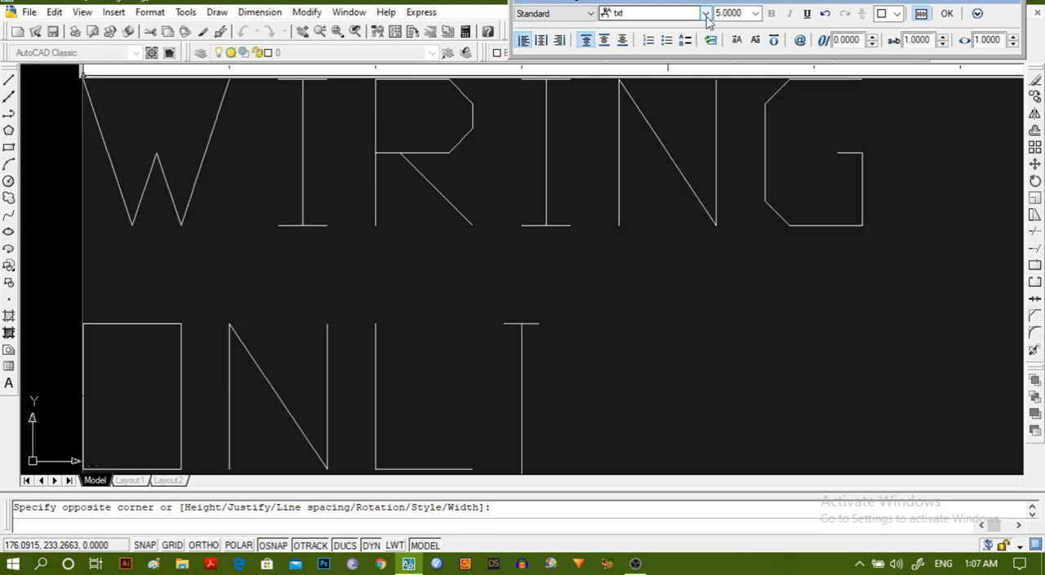
type(" STAT")
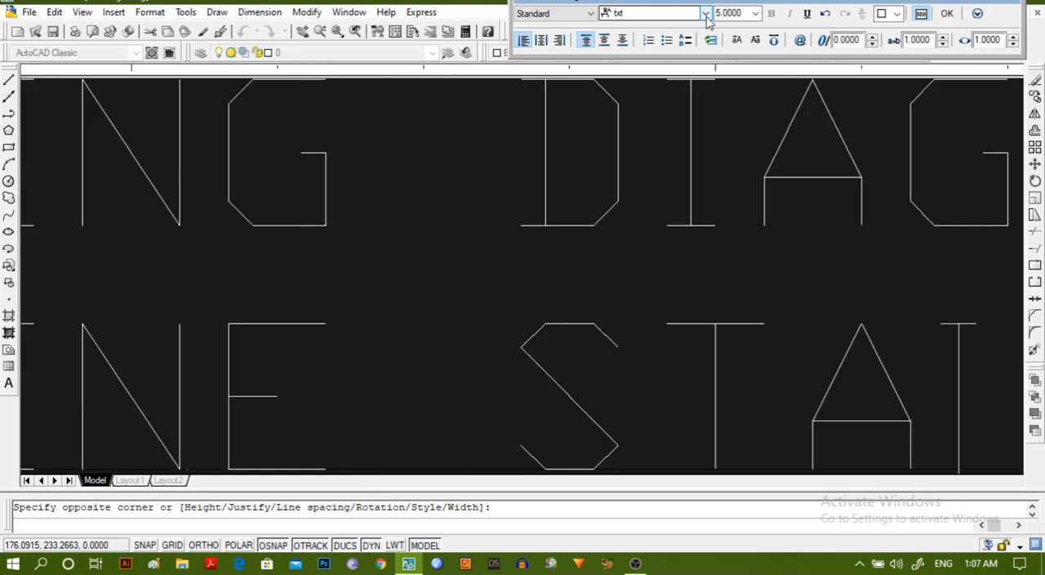
type("R")
key("BackSpace")
key("BackSpace")
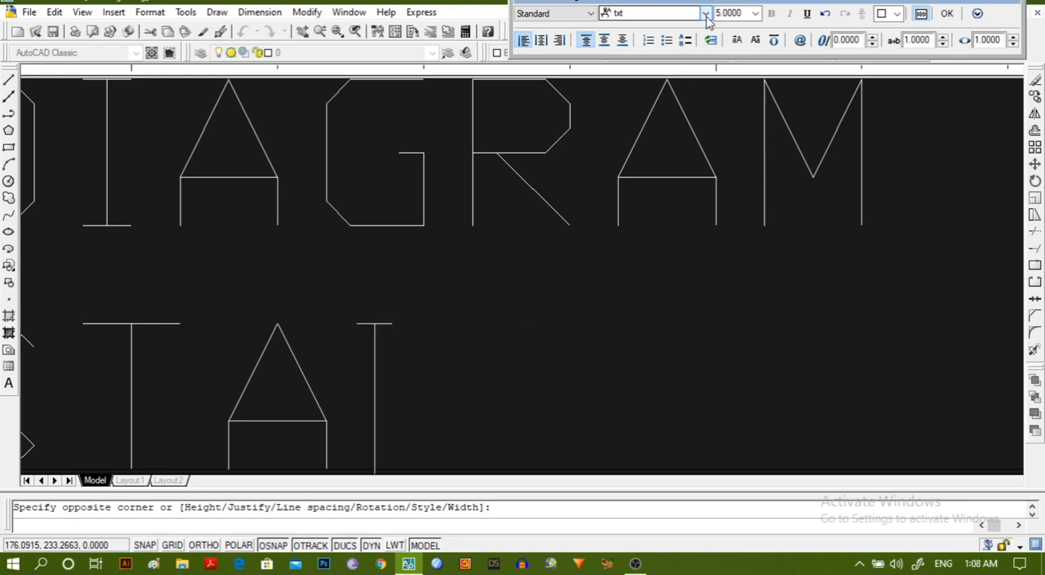
type("RTER")
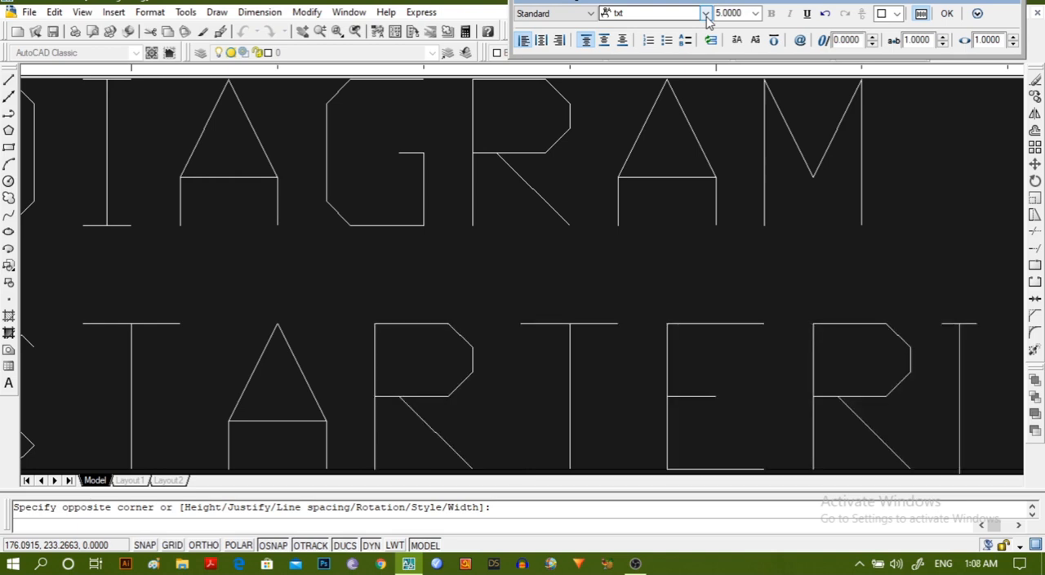
key("Return")
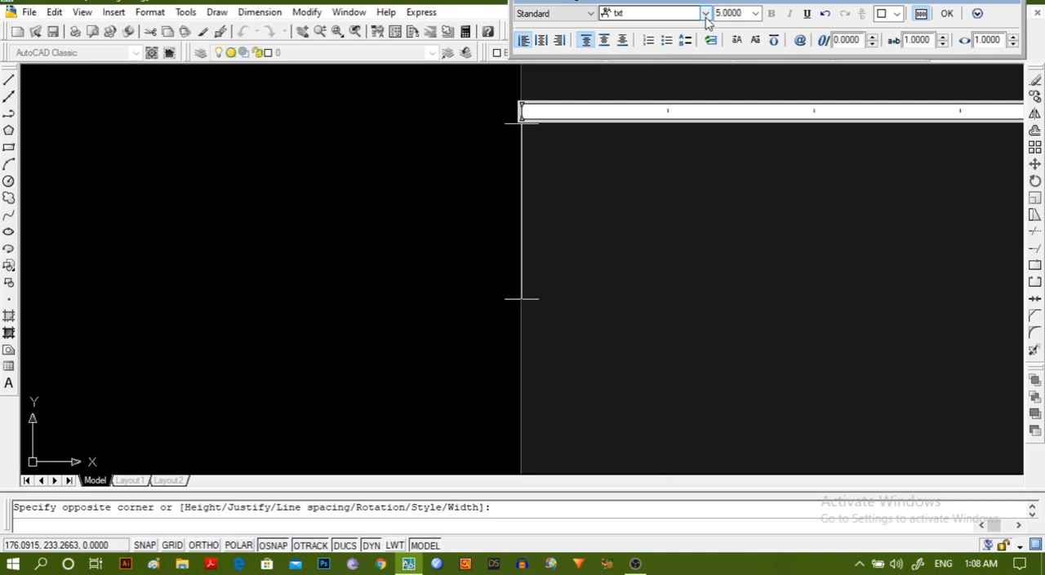
left_click(947, 13)
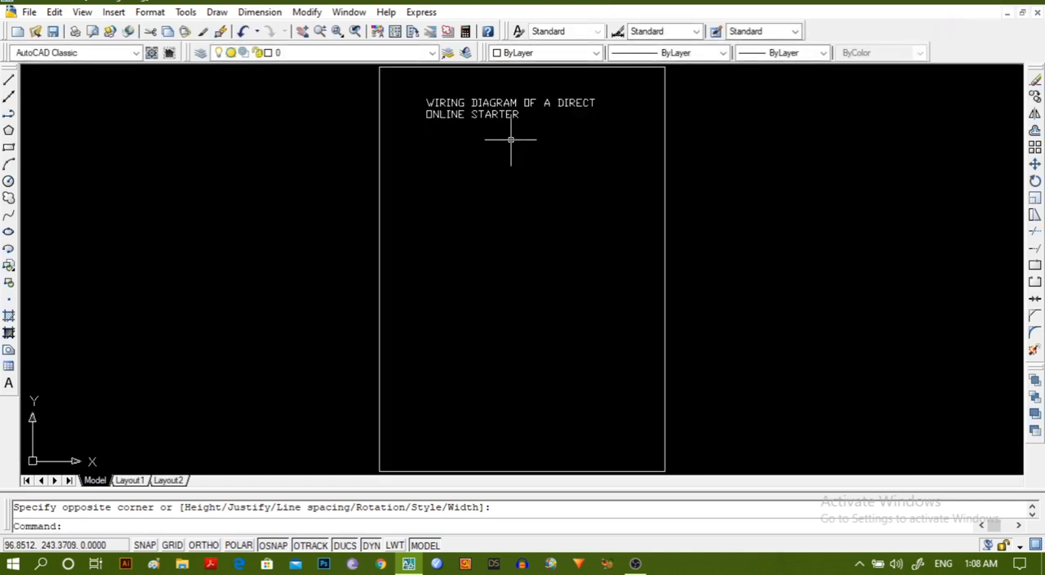
left_click(502, 114)
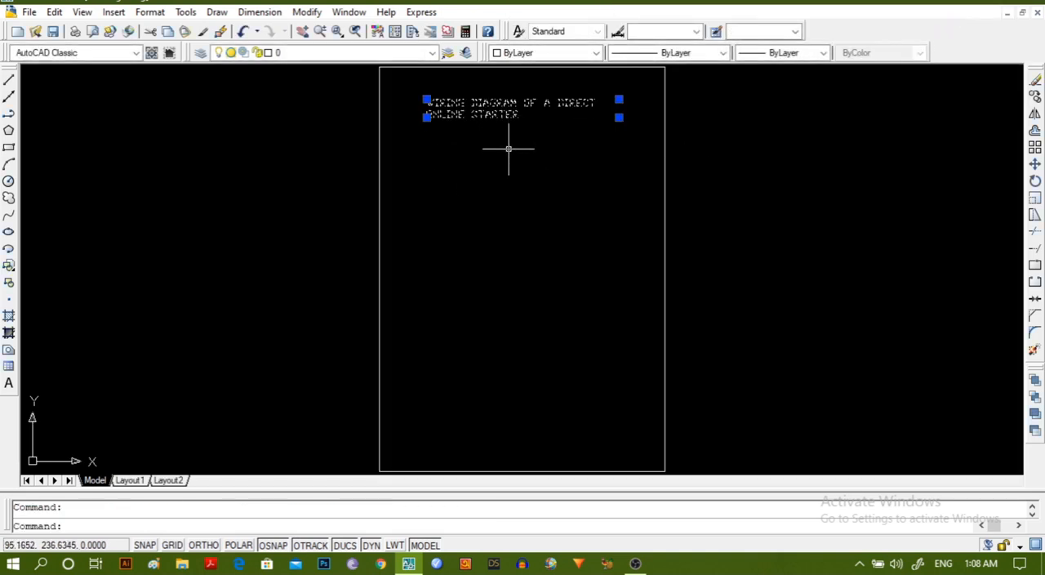
left_click(482, 250)
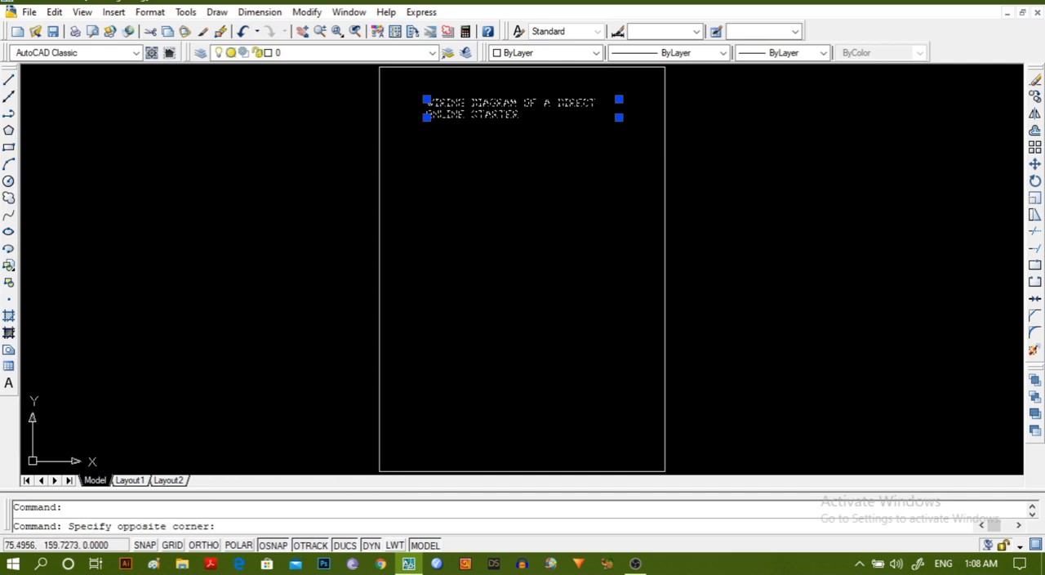
key("Escape")
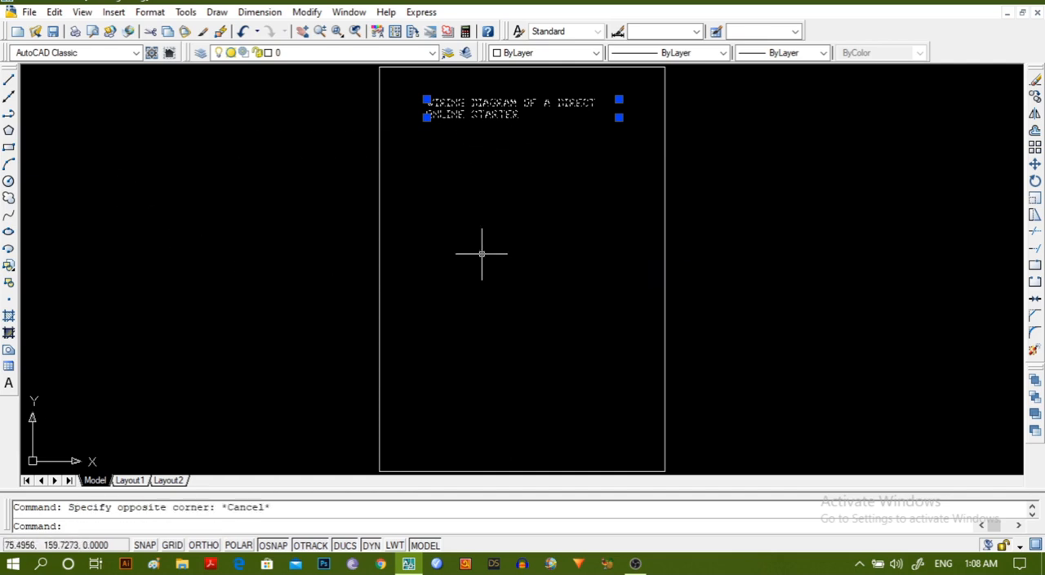
key("Escape")
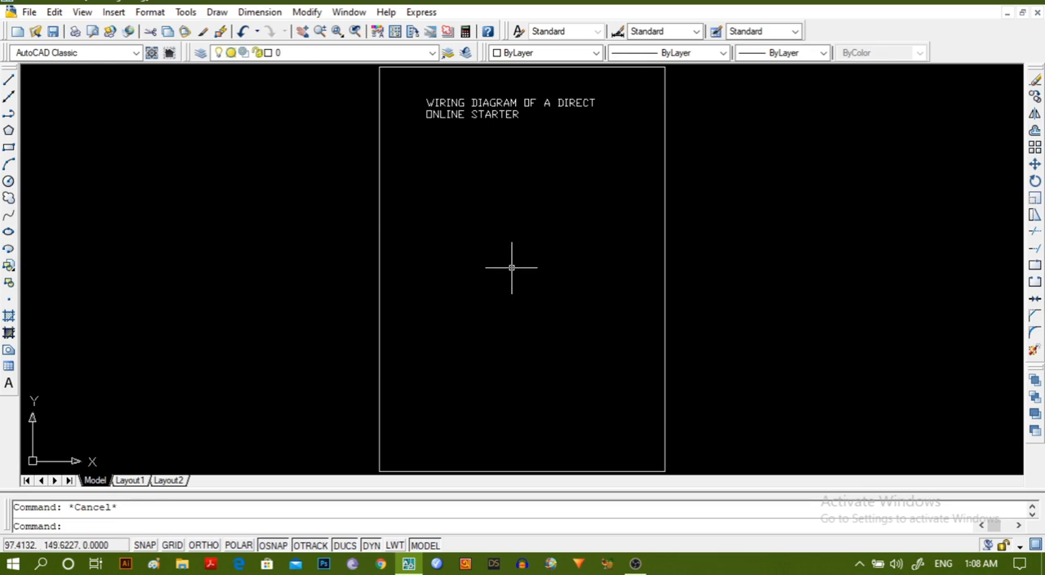
Draw a vertical polyline about 162 units long below the title, turning Ortho mode on to keep it straight.
scroll(510, 270, "up", 2)
mouse_move(511, 270)
middle_mouse_down()
mouse_move(485, 312)
mouse_move(365, 332)
middle_mouse_up()
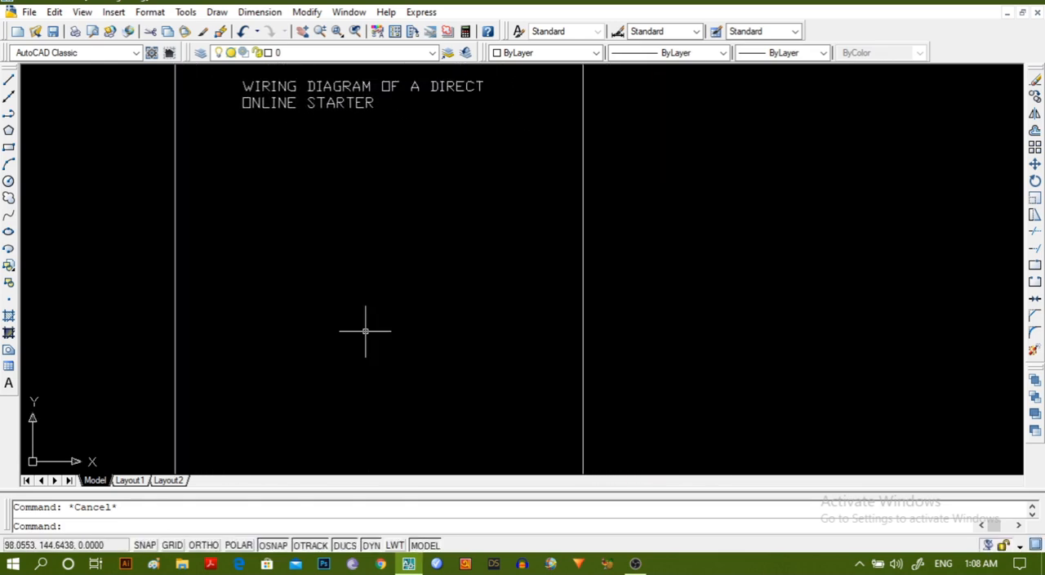
mouse_move(365, 331)
middle_mouse_down()
mouse_move(351, 317)
mouse_move(324, 329)
mouse_move(328, 290)
middle_mouse_up()
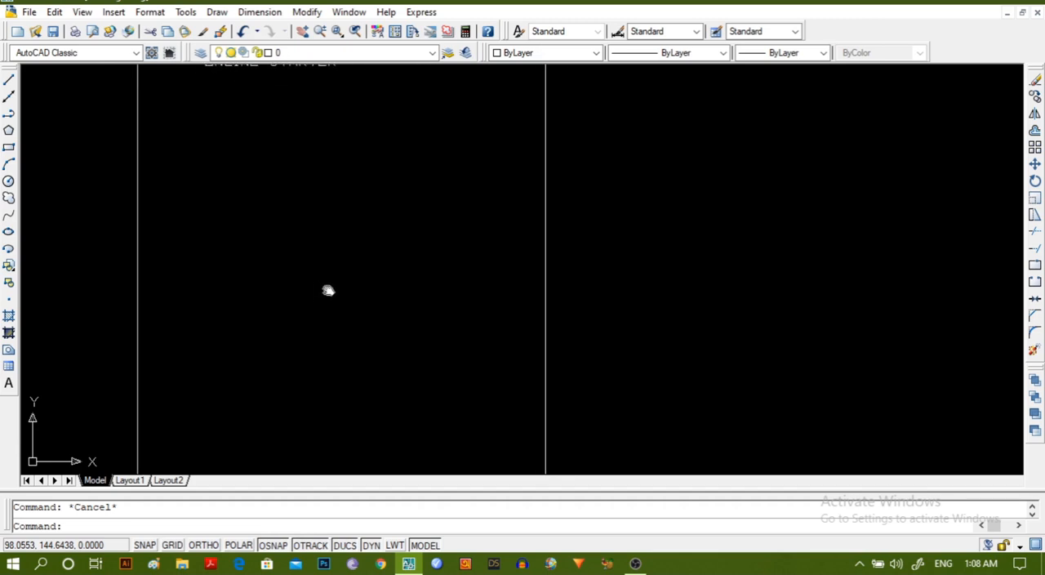
scroll(328, 291, "down", 3)
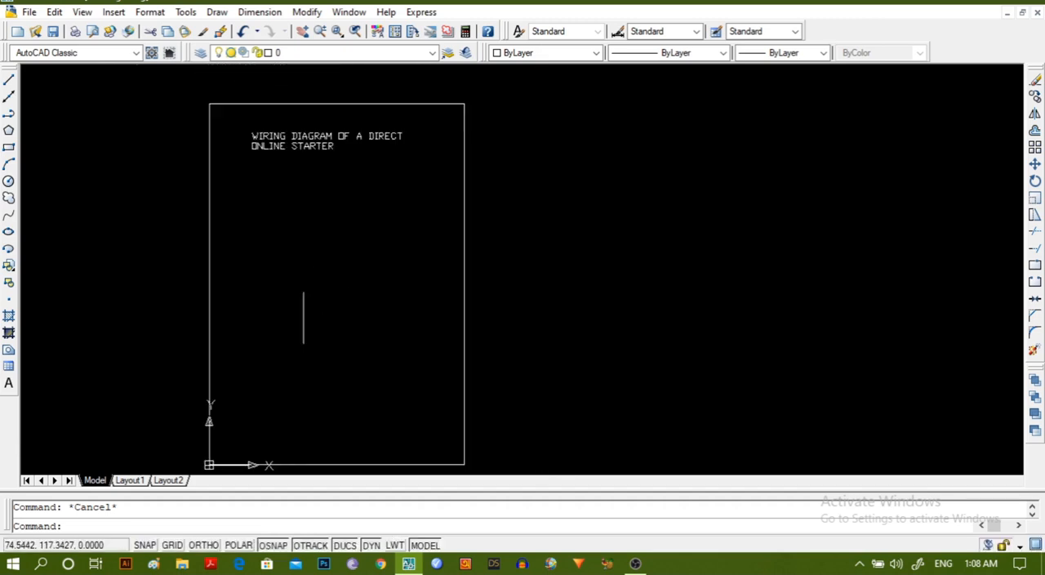
left_click(8, 115)
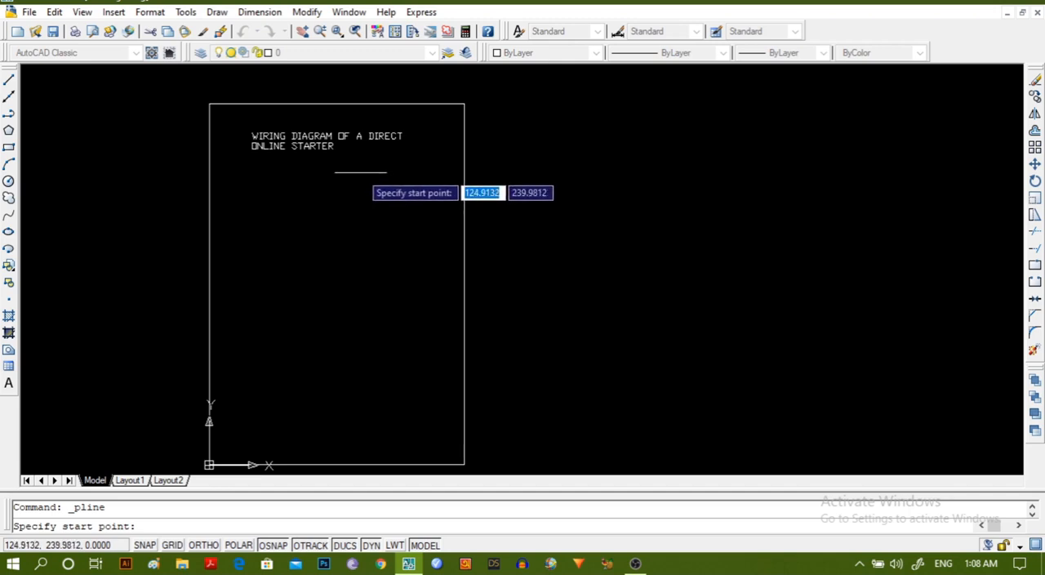
left_click(359, 173)
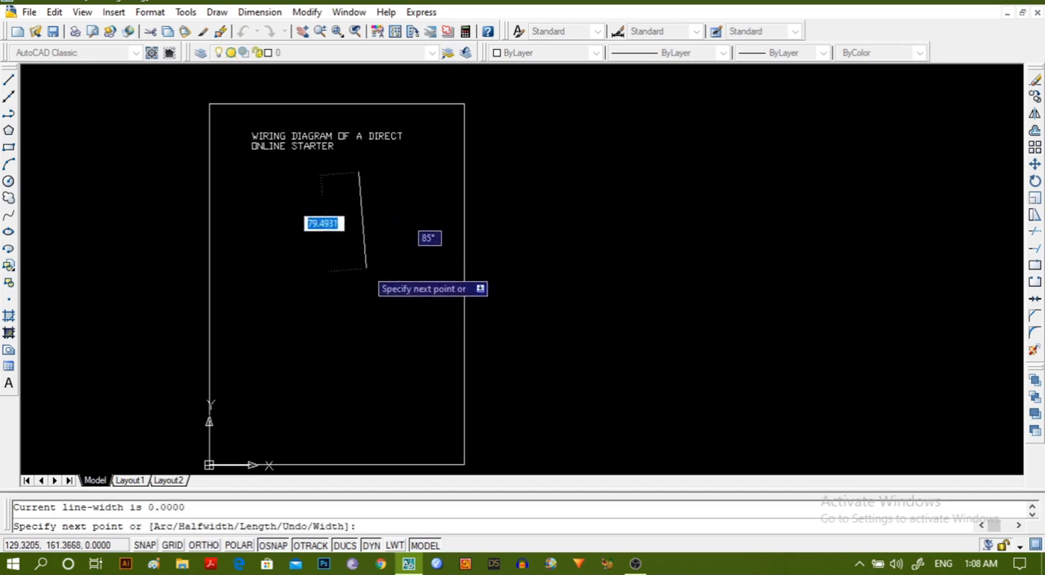
left_click(204, 544)
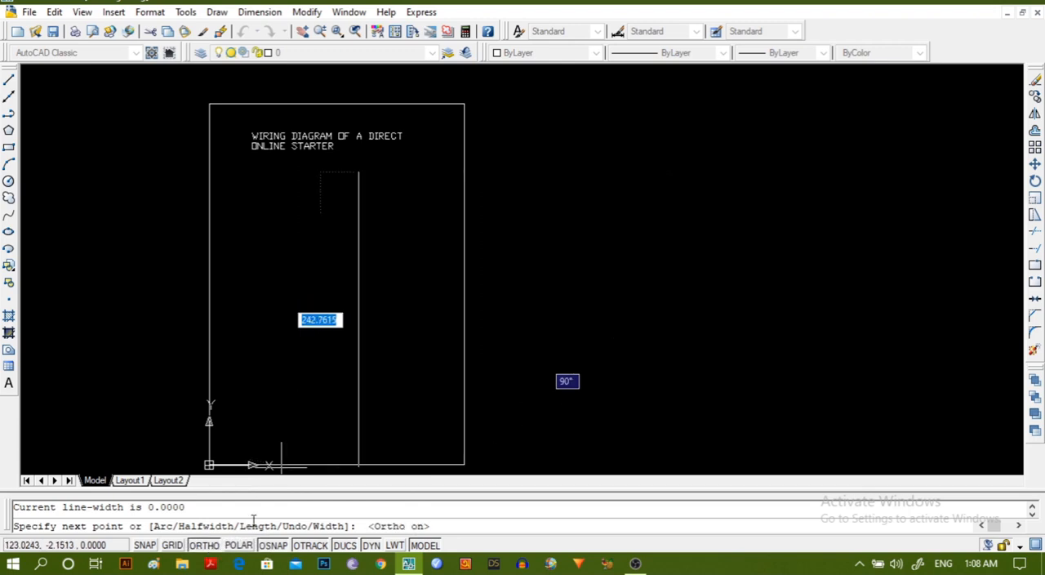
left_click(349, 367)
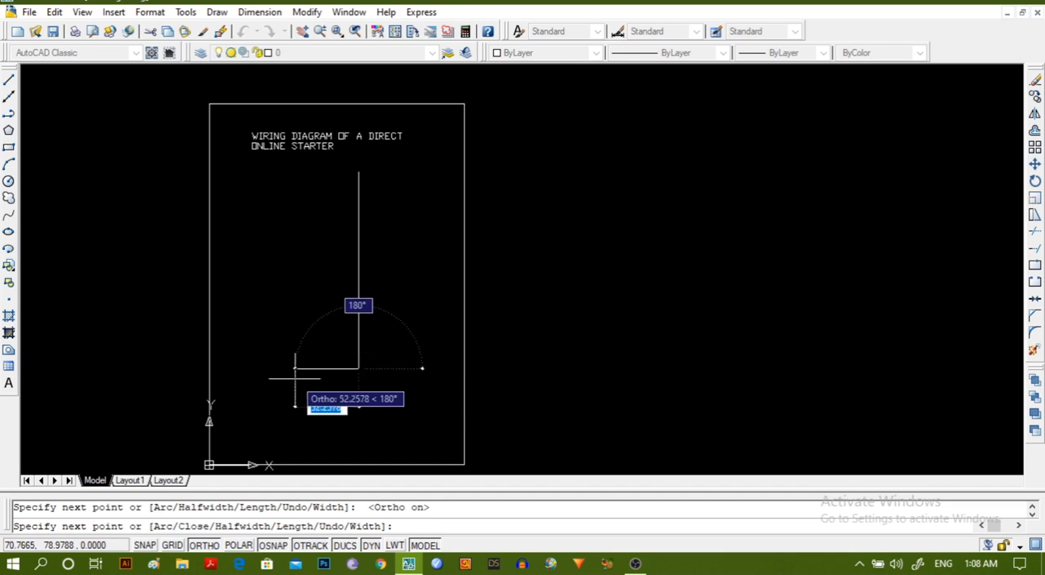
key("Escape")
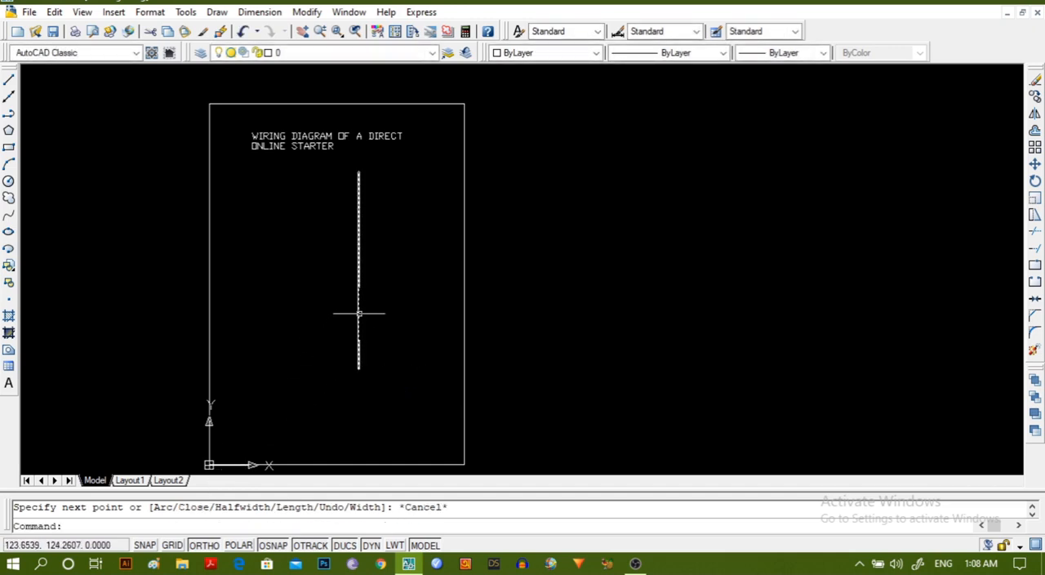
Copy the vertical line twice to its right, at about 22 and 44 units from the original.
left_click(358, 313)
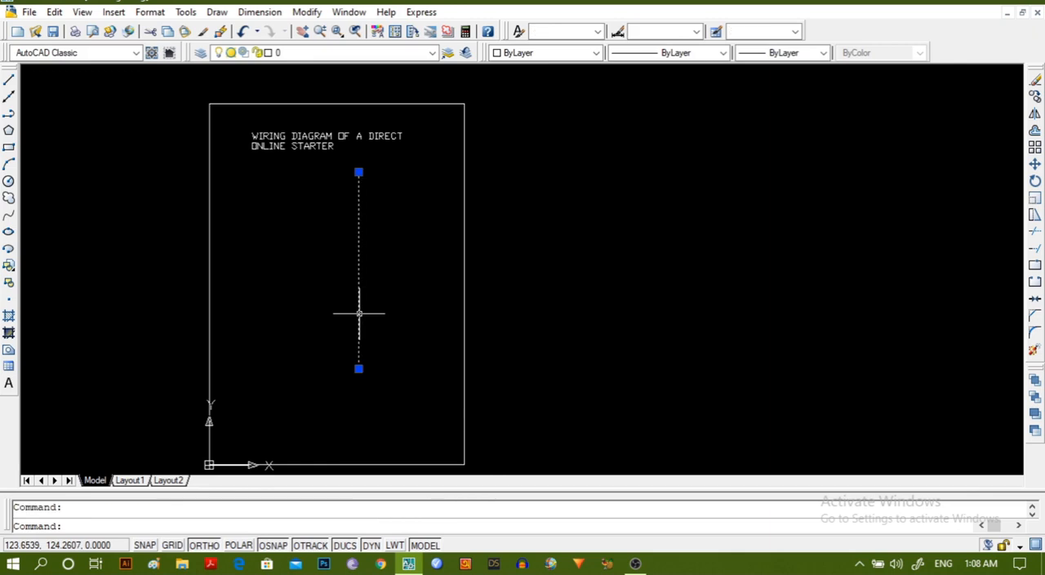
left_click(306, 12)
left_click(320, 110)
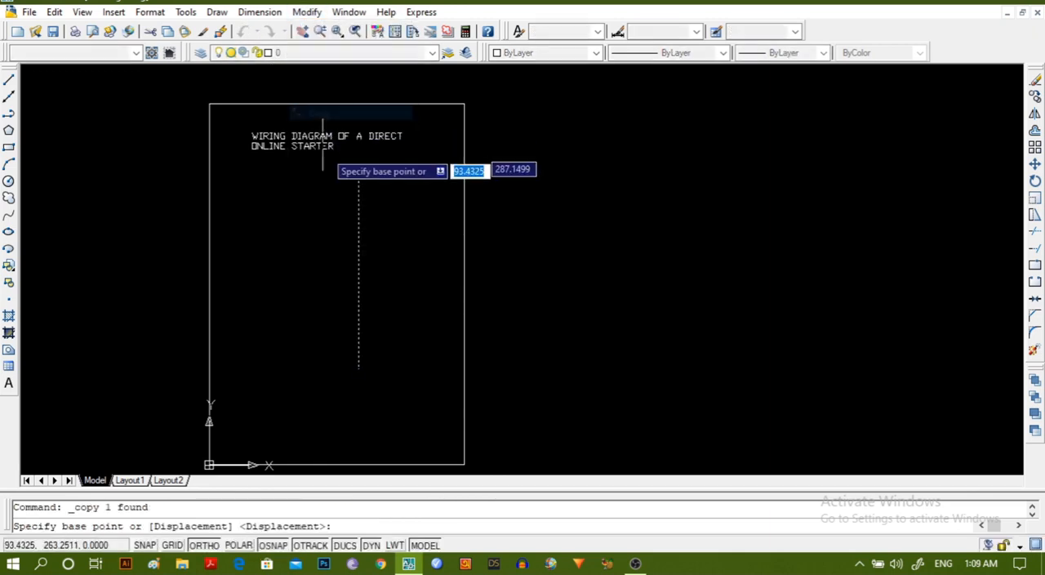
left_click(337, 171)
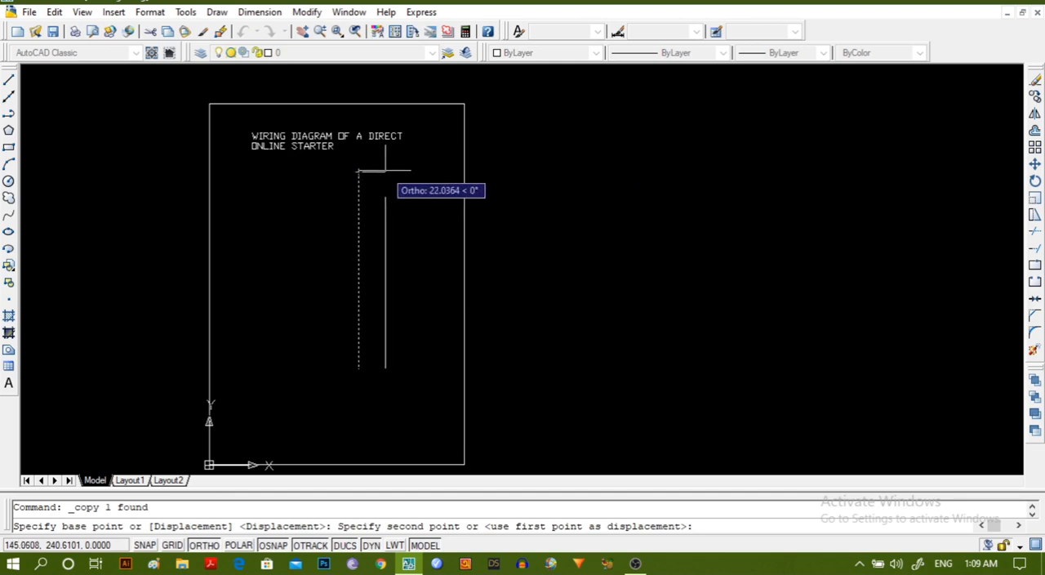
left_click(385, 172)
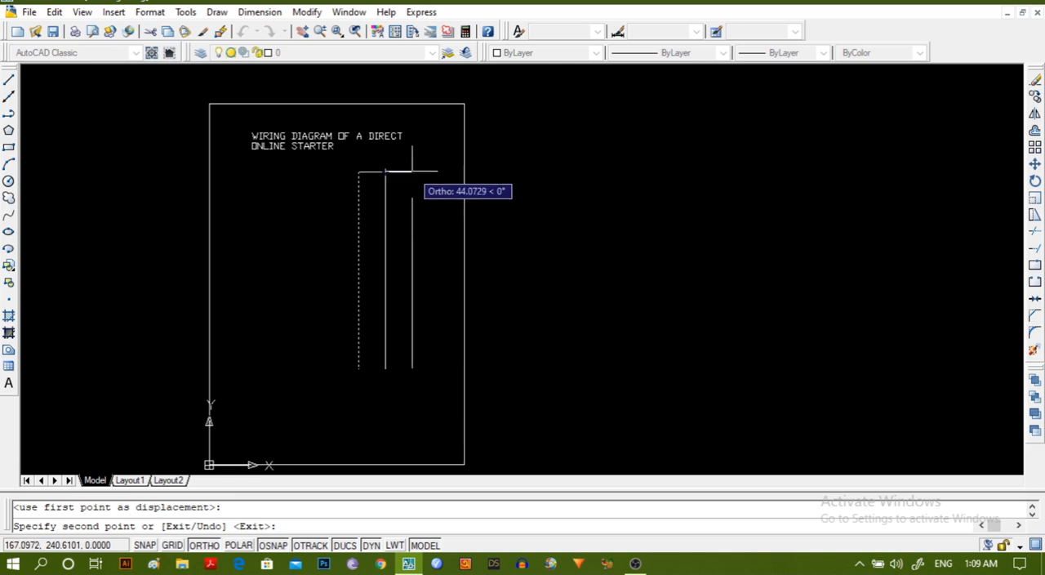
left_click(411, 171)
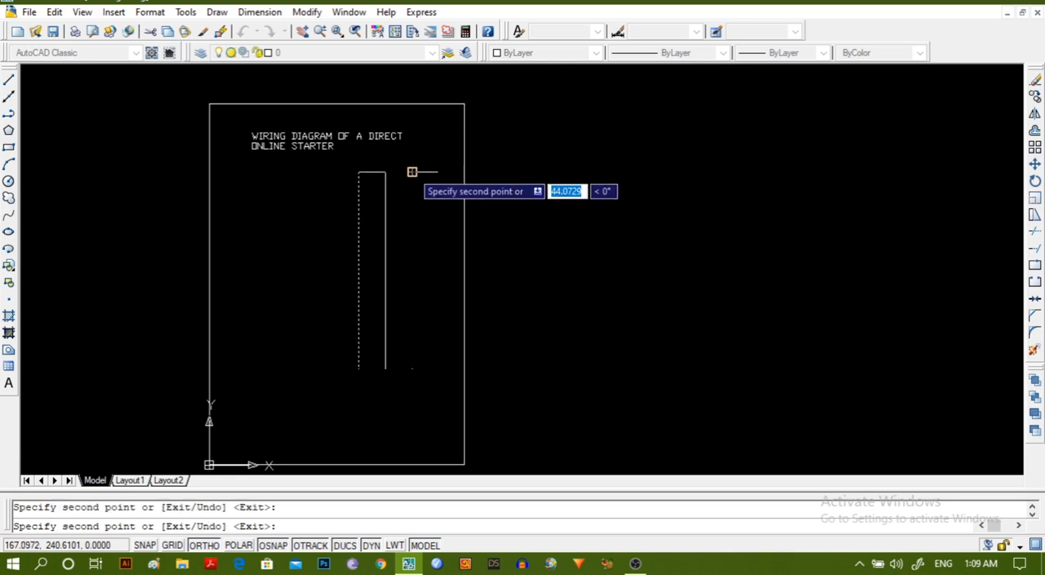
key("Escape")
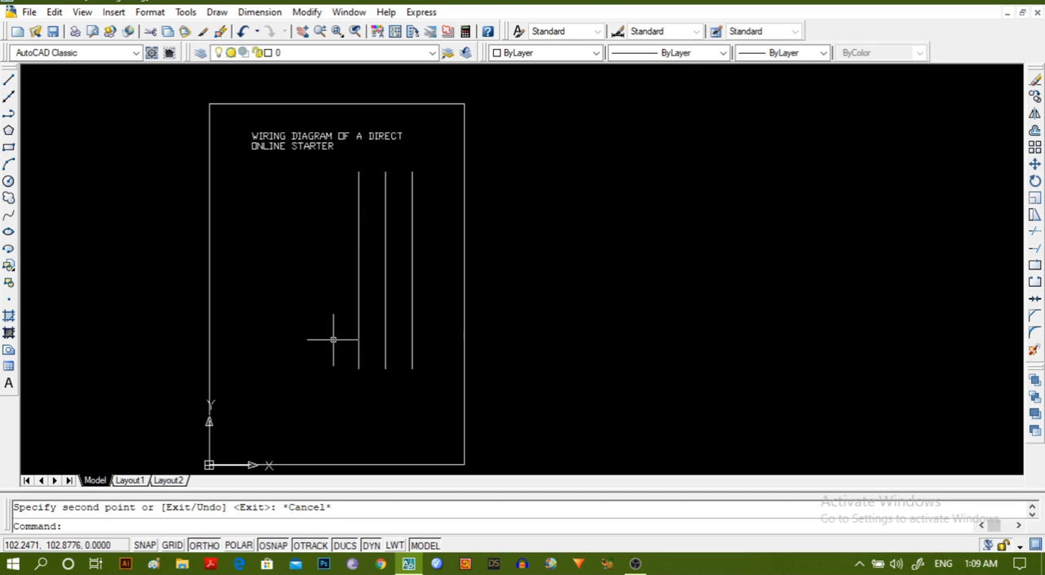
Draw a small circle centred on the leftmost vertical line, a little below its upper end.
scroll(333, 338, "up", 3)
middle_click_drag(341, 301, 274, 488)
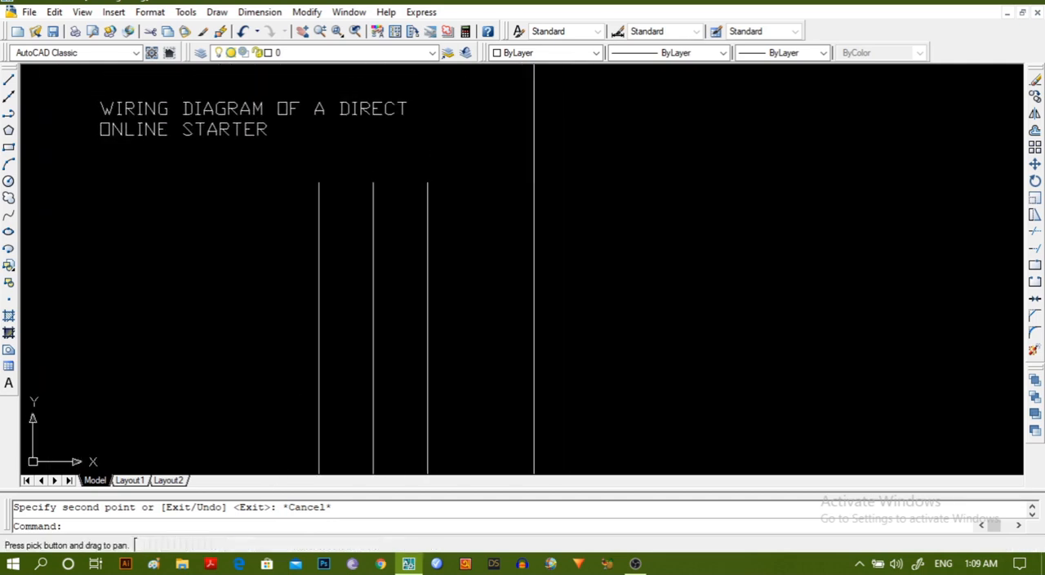
left_click(8, 181)
scroll(229, 242, "up", 3)
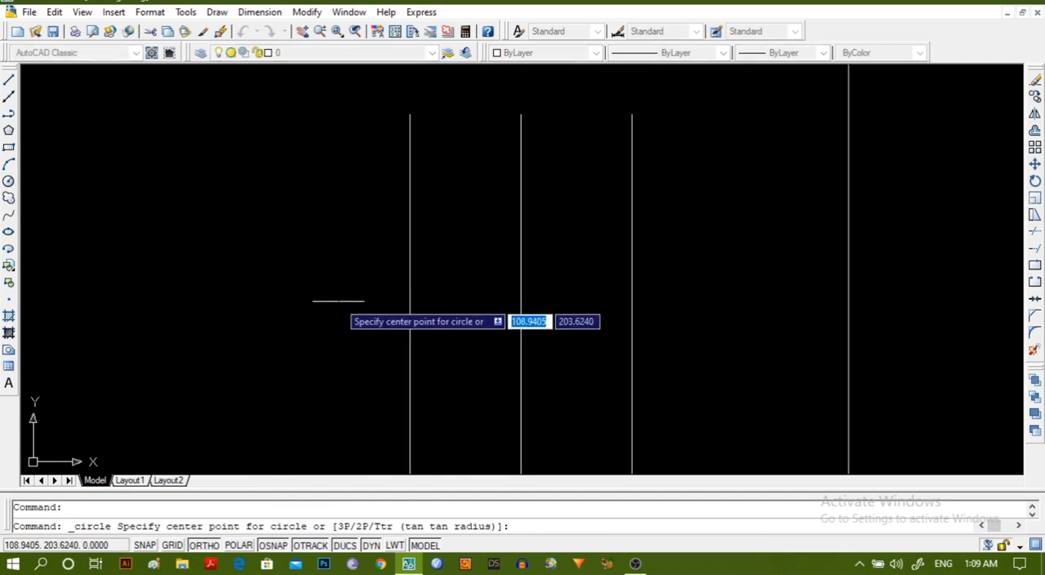
left_click(409, 191)
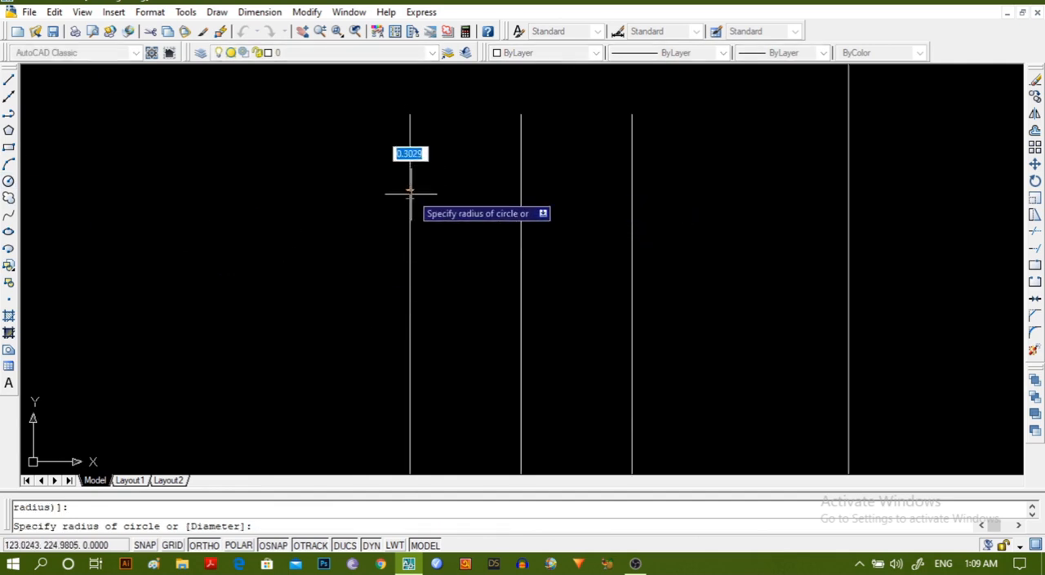
left_click(418, 198)
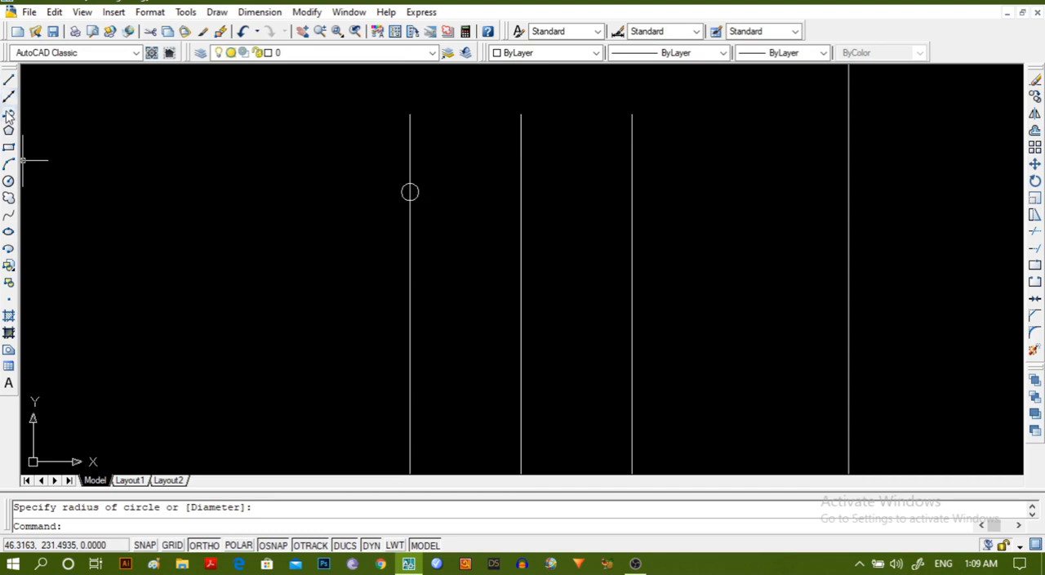
left_click(307, 12)
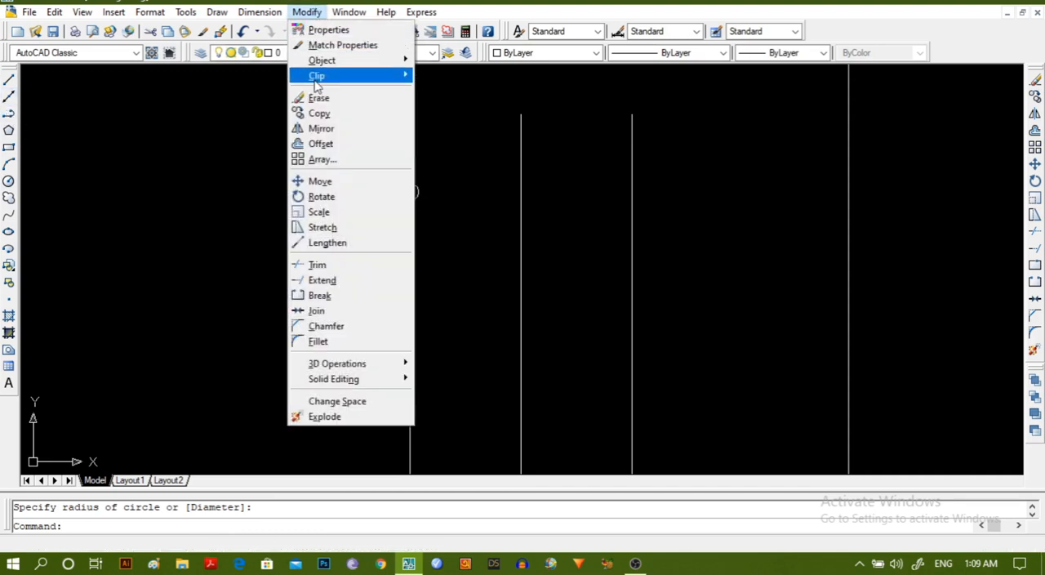
left_click(324, 129)
left_click(409, 191)
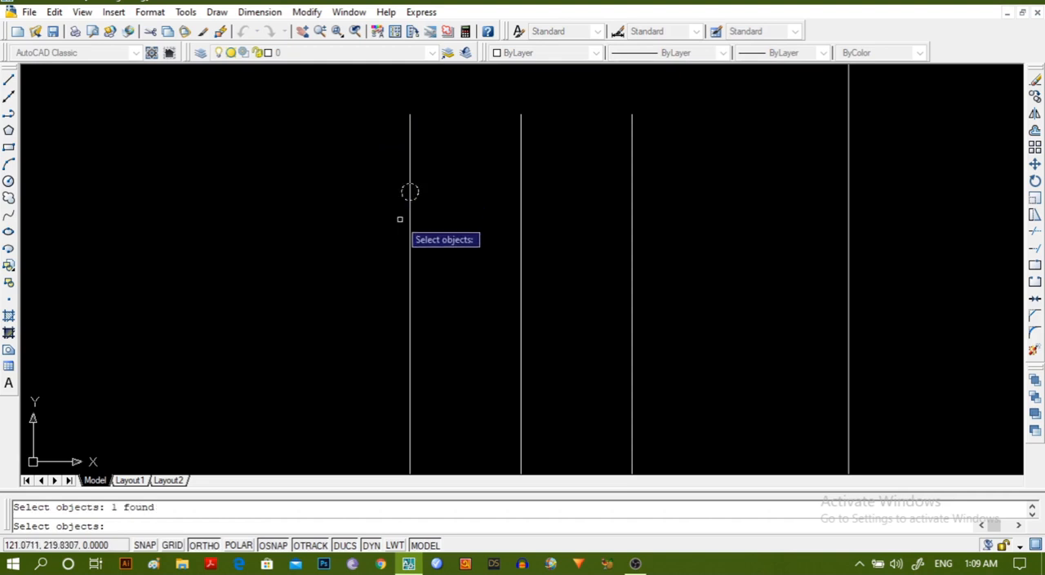
key("Escape")
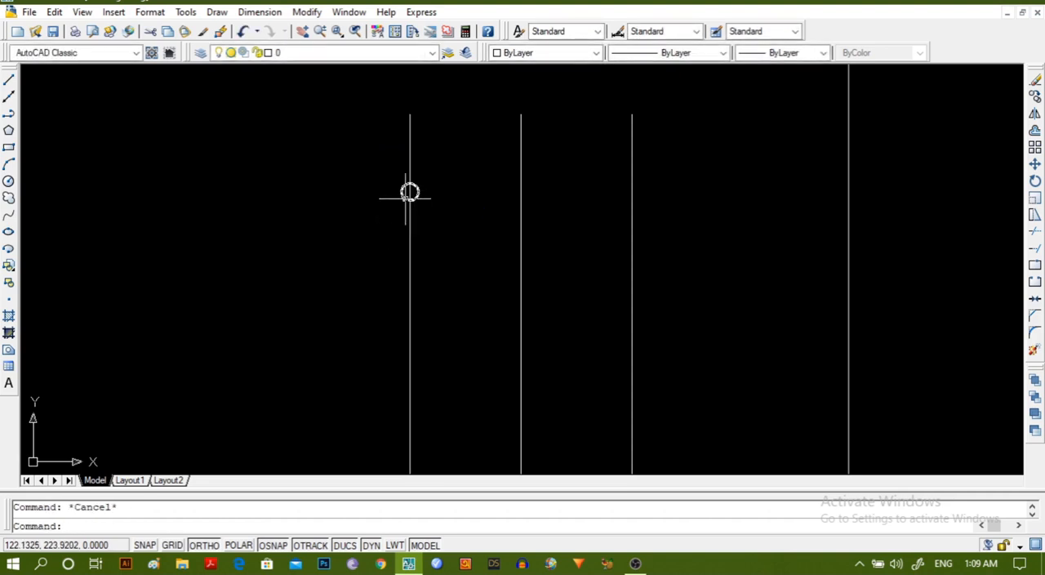
Mirror the circle downward across a horizontal line just below it, keeping the source object.
left_click(409, 191)
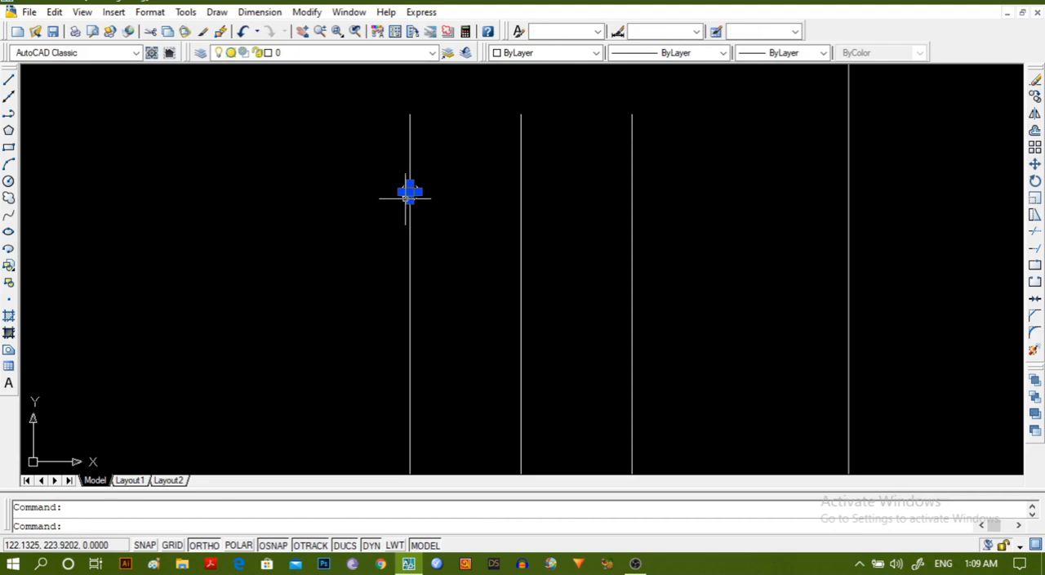
left_click(306, 11)
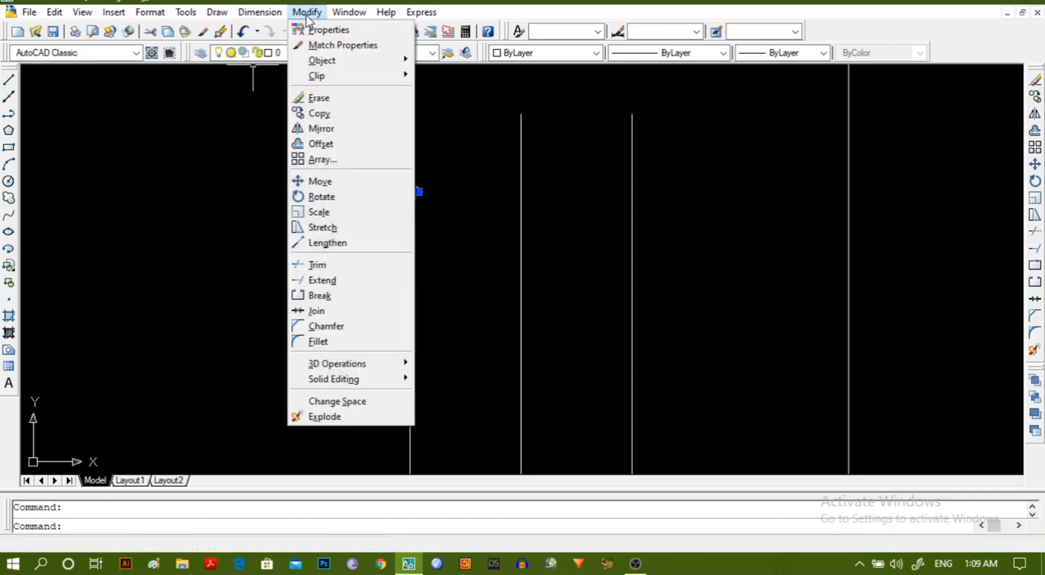
left_click(326, 128)
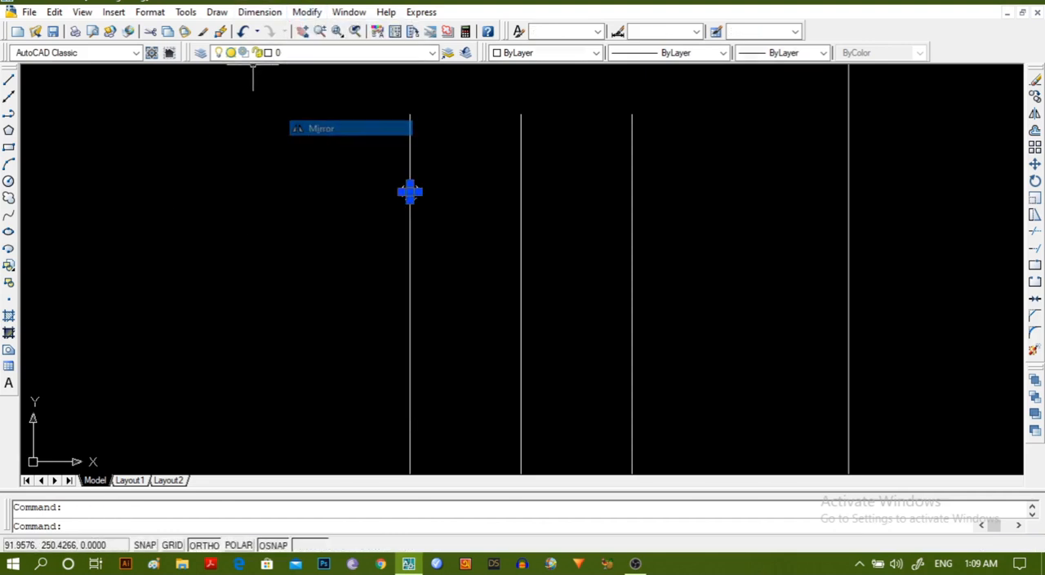
left_click(385, 211)
left_click(445, 214)
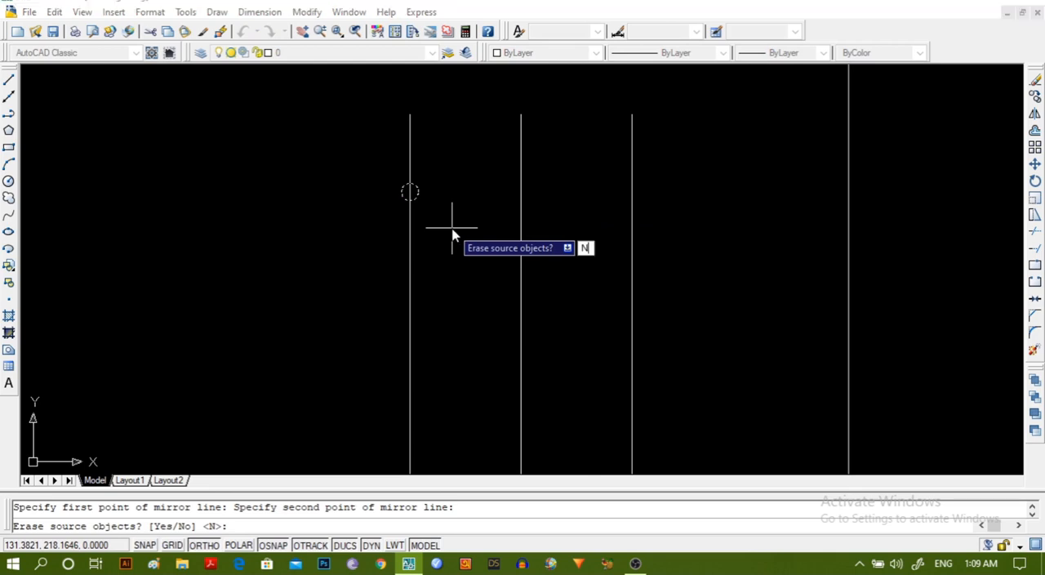
key("Return")
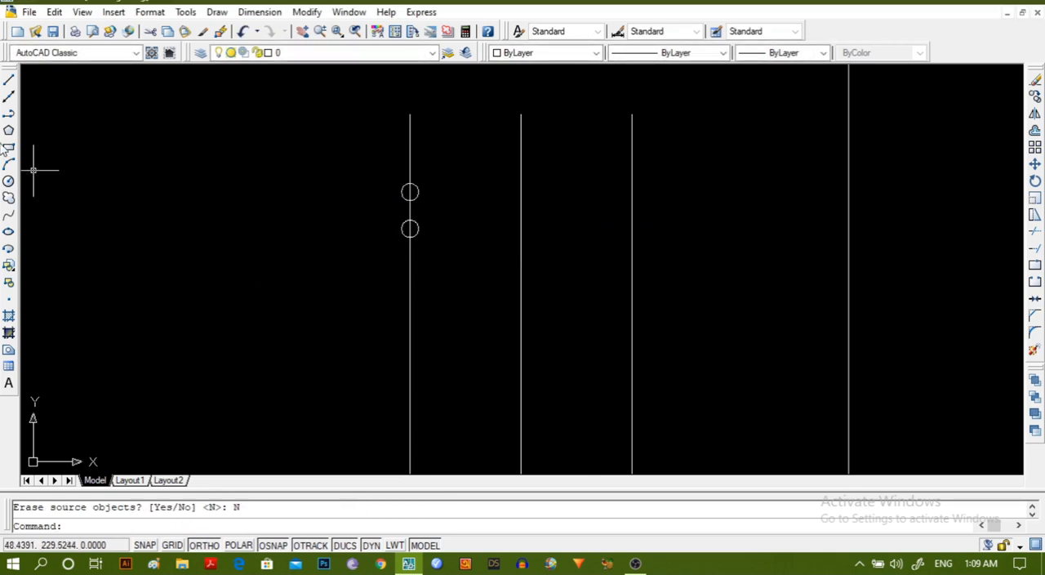
Copy the pair of circles from the leftmost line to the same height on the middle and rightmost lines.
left_click(407, 197)
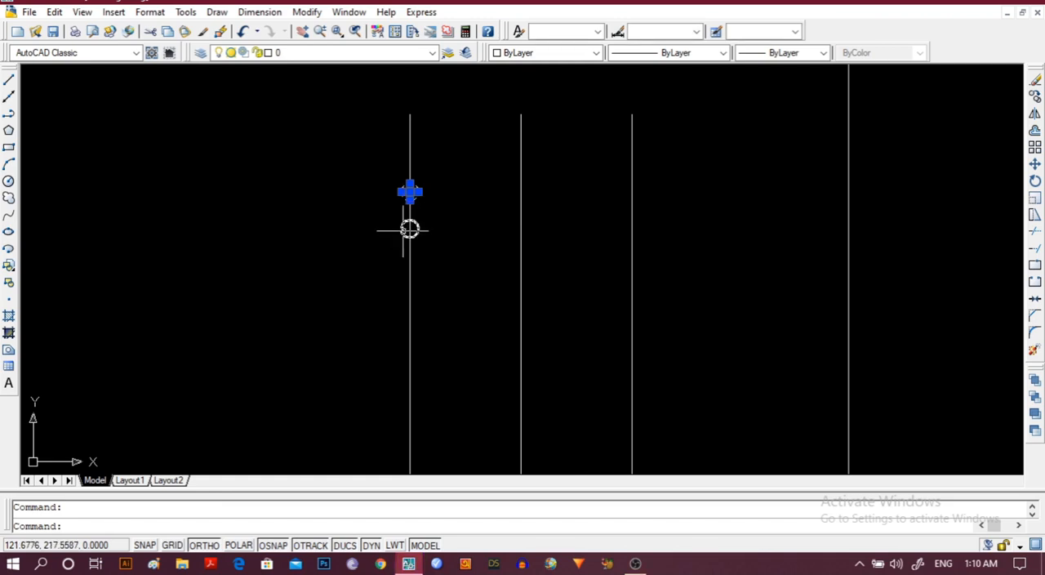
left_click(302, 13)
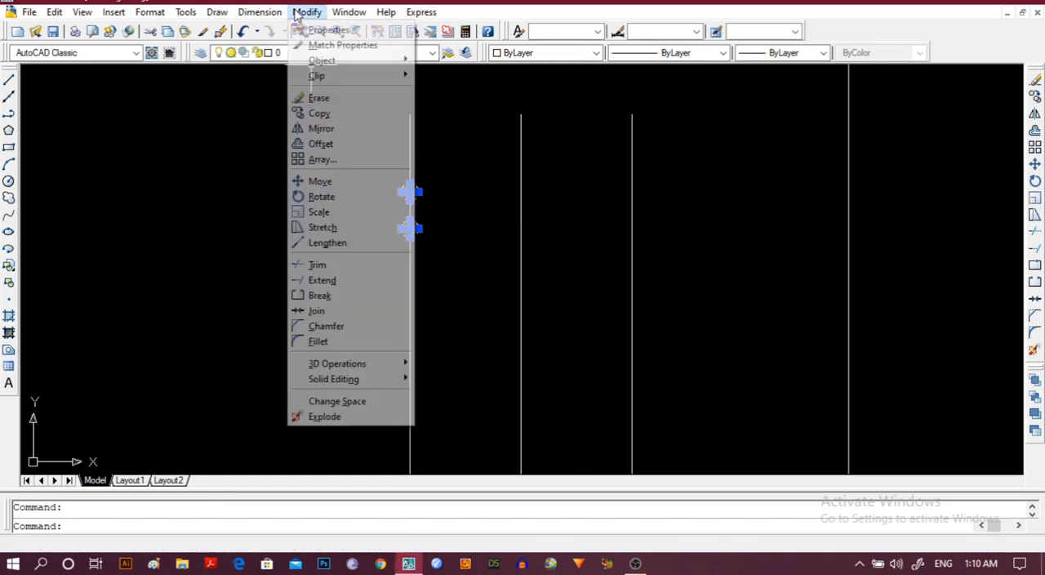
left_click(319, 113)
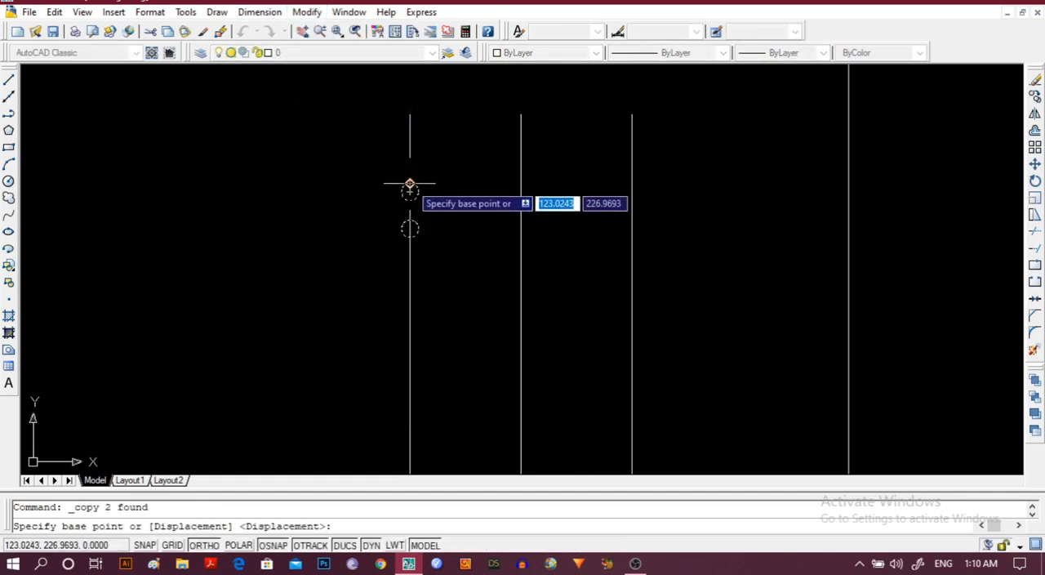
left_click(409, 187)
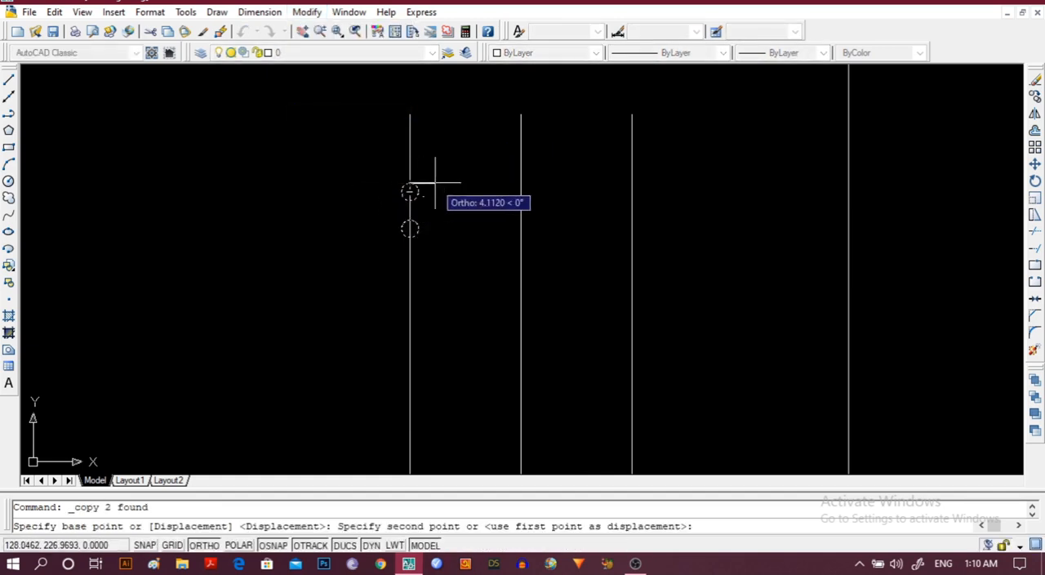
left_click(520, 187)
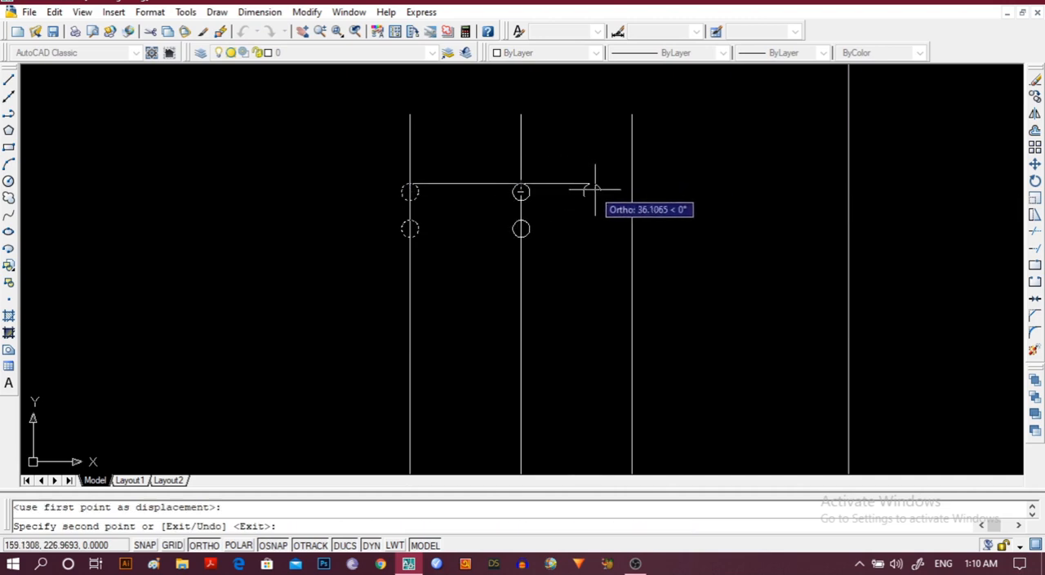
left_click(632, 186)
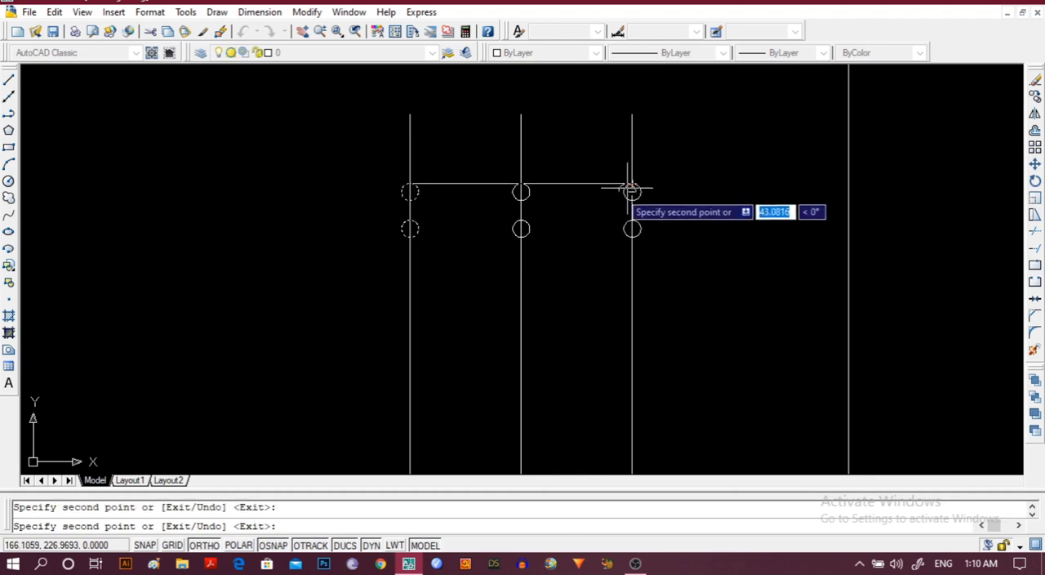
key("Escape")
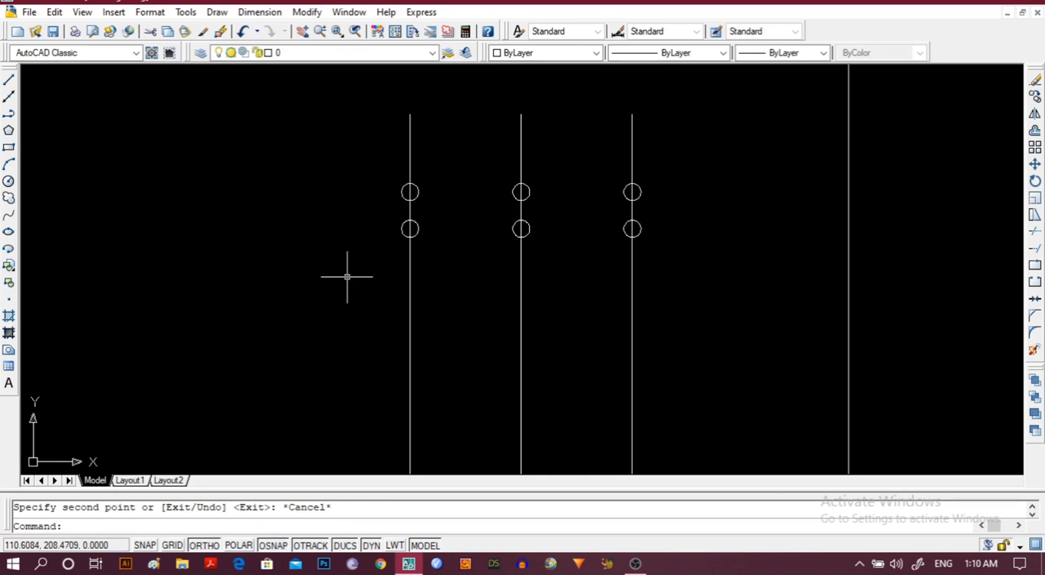
Copy the lower circle on the leftmost line about 17.5 units straight down along that line.
middle_click_drag(334, 289, 349, 189)
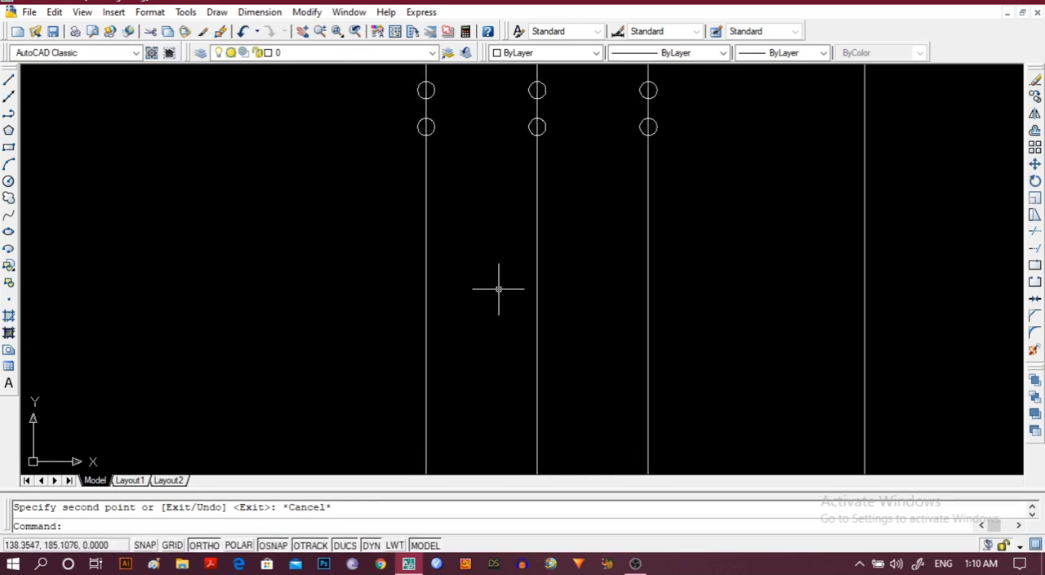
left_click(426, 128)
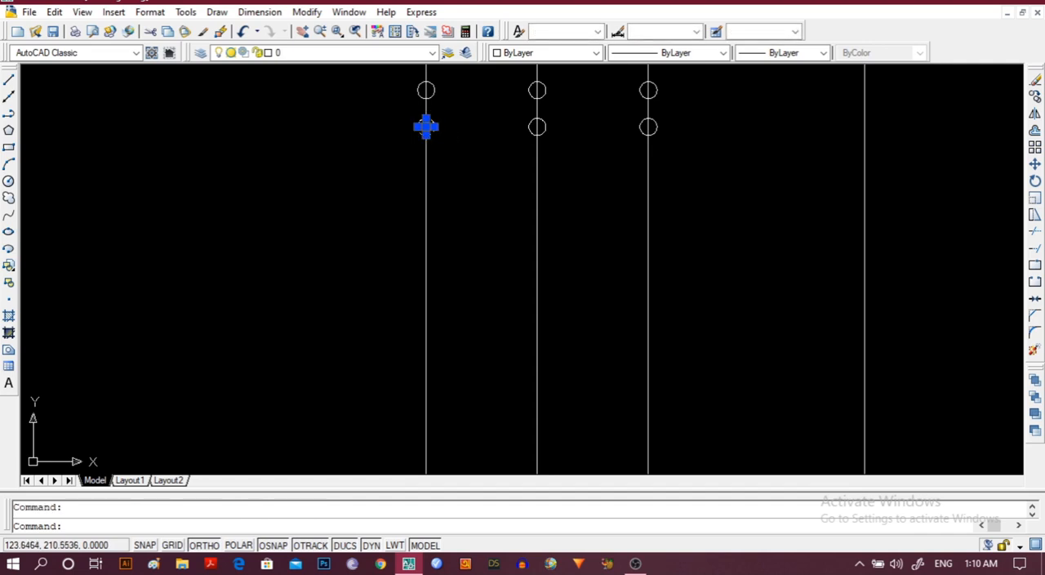
left_click(307, 11)
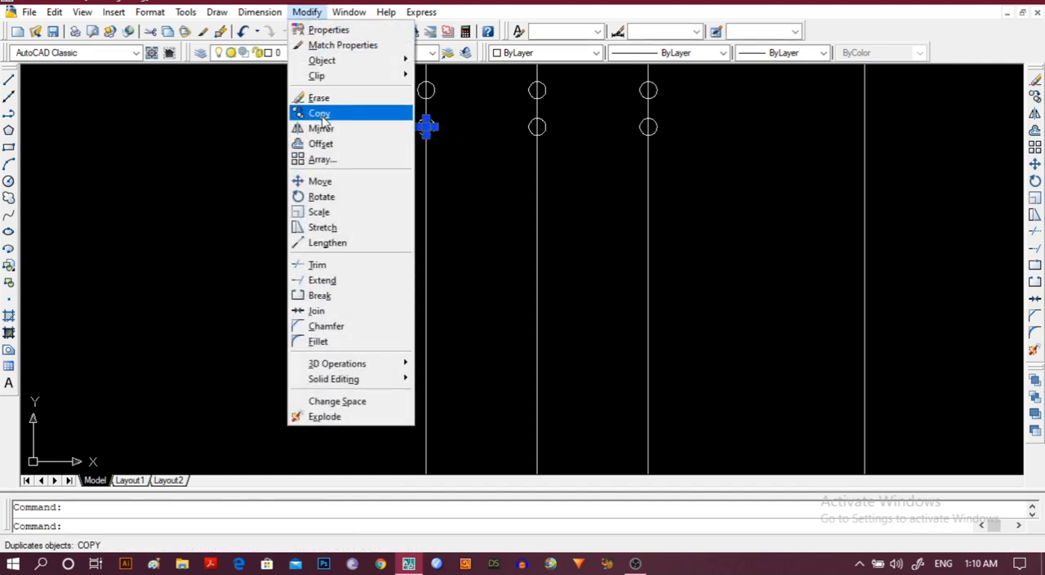
left_click(320, 113)
left_click(425, 123)
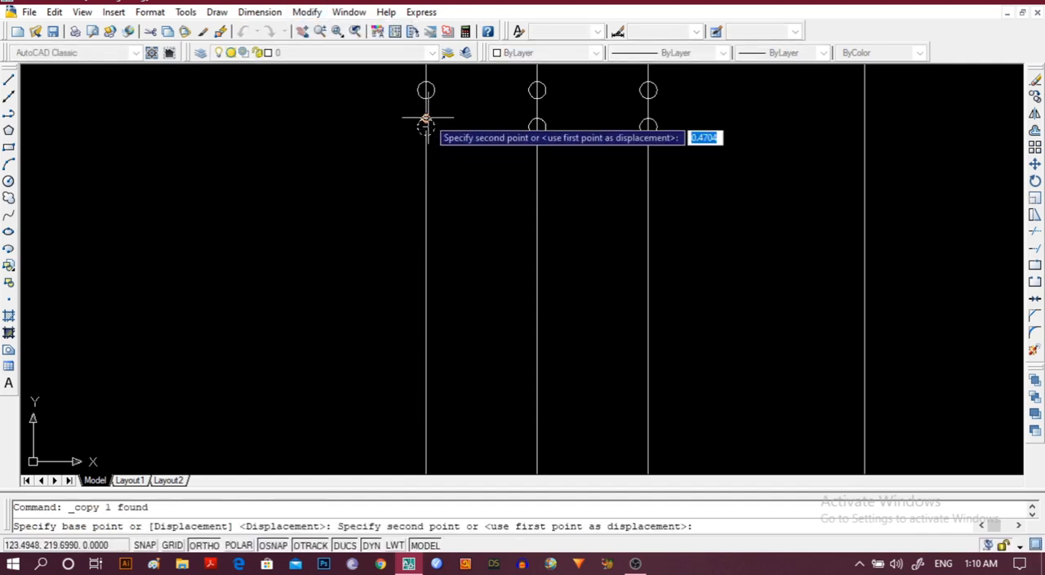
left_click(426, 209)
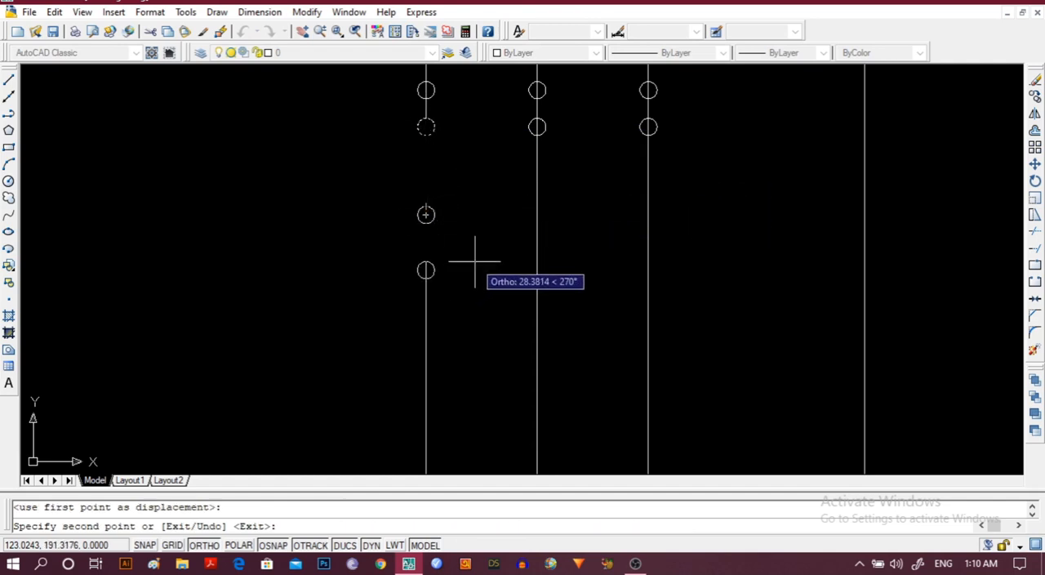
key("Escape")
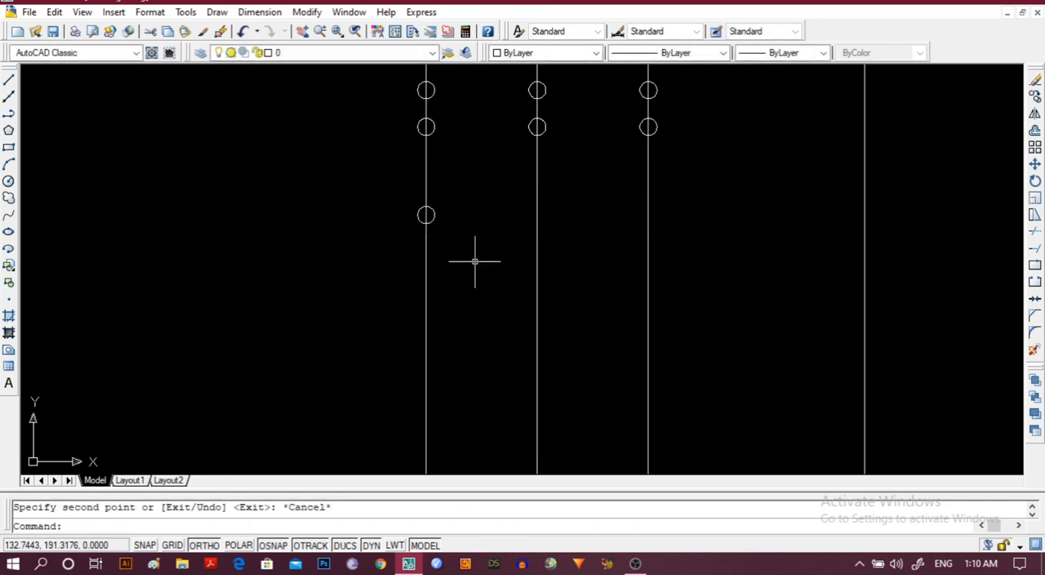
Copy the lower circle on the middle vertical line straight down that line, to below the height of the leftmost line's third circle.
left_click(542, 130)
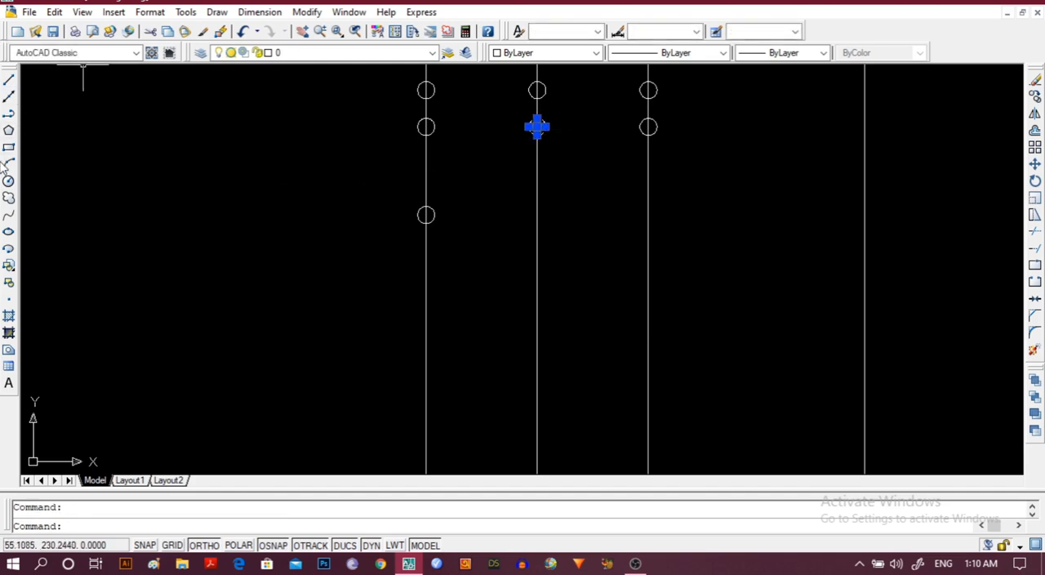
left_click(307, 12)
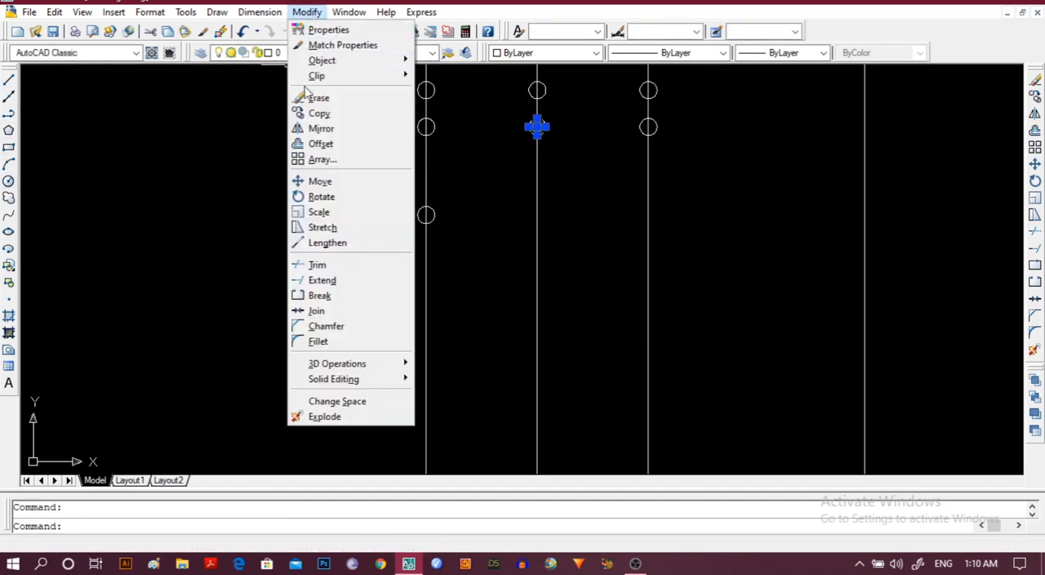
left_click(316, 114)
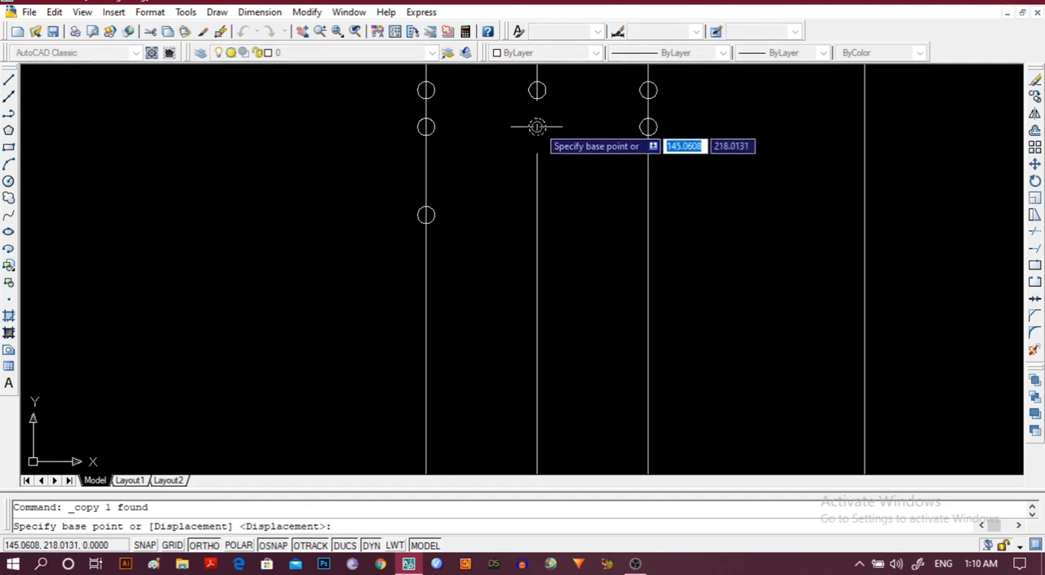
left_click(536, 120)
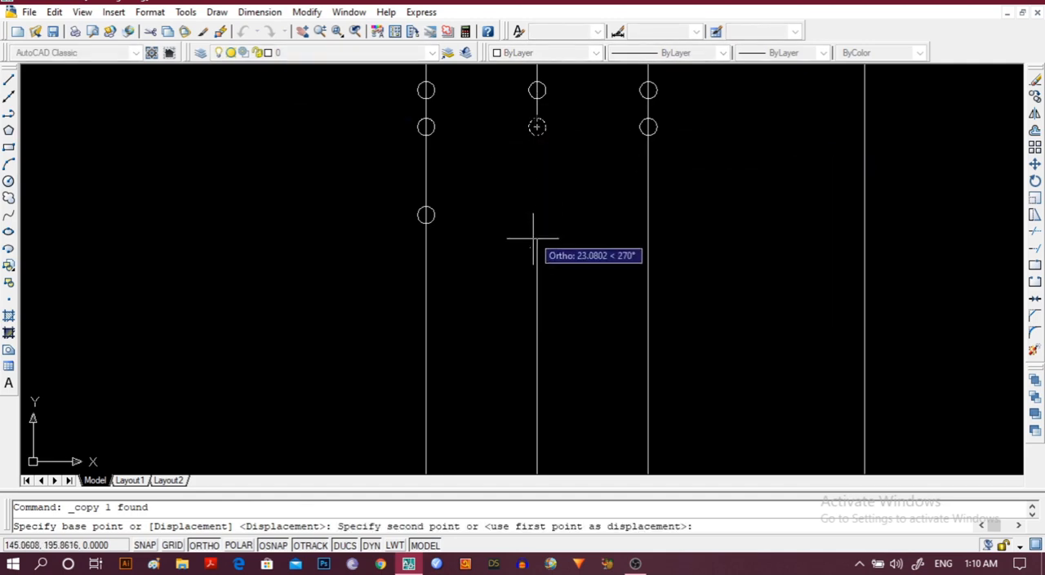
left_click(537, 275)
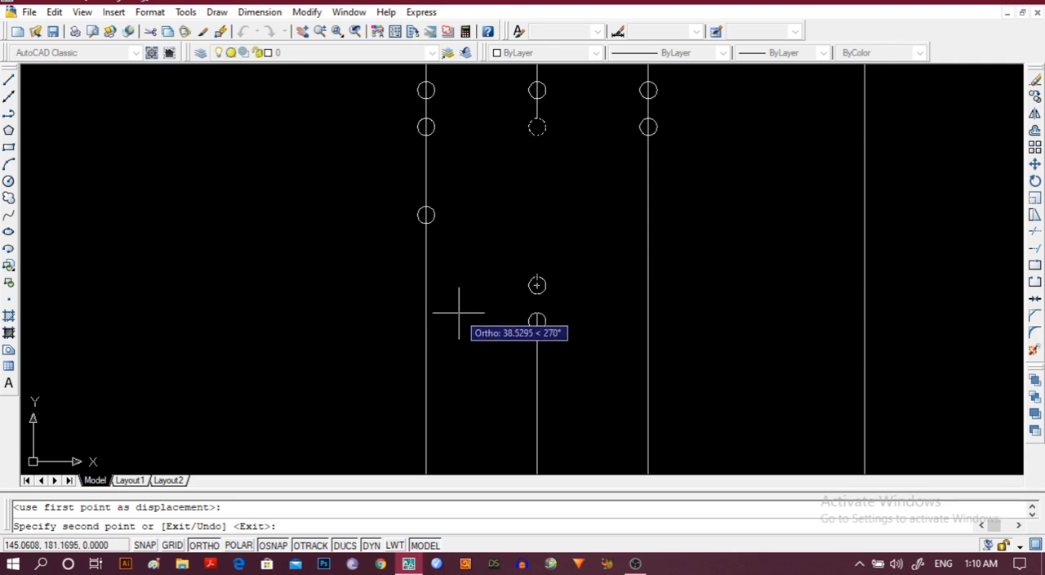
key("Escape")
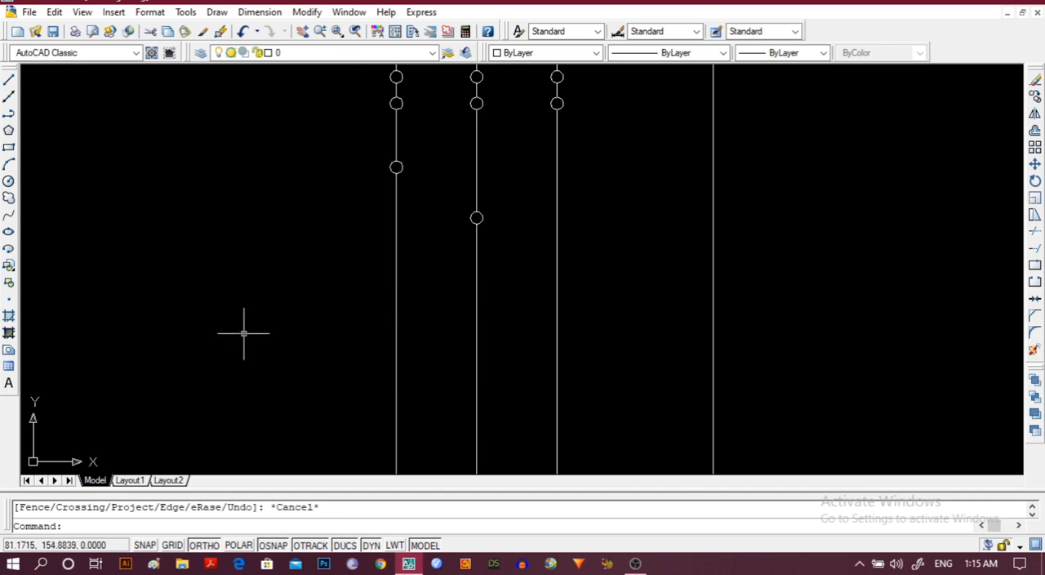
Draw a horizontal polyline about 11 units long across the leftmost vertical line, well below its third circle.
scroll(239, 330, "down", 3)
mouse_move(236, 322)
middle_mouse_down()
mouse_move(215, 227)
mouse_move(223, 112)
mouse_move(250, 238)
mouse_move(240, 274)
middle_mouse_up()
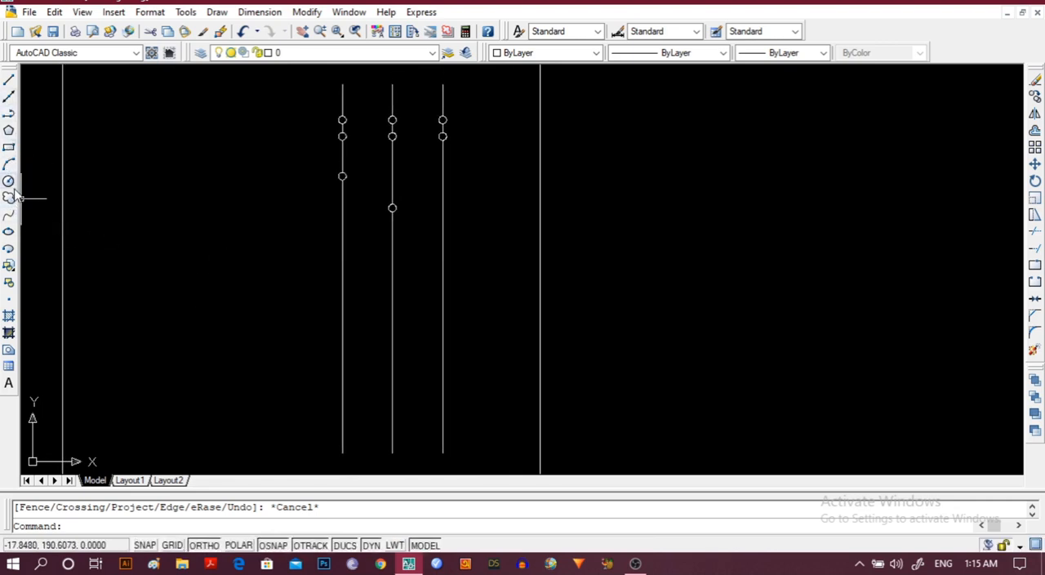
left_click(9, 113)
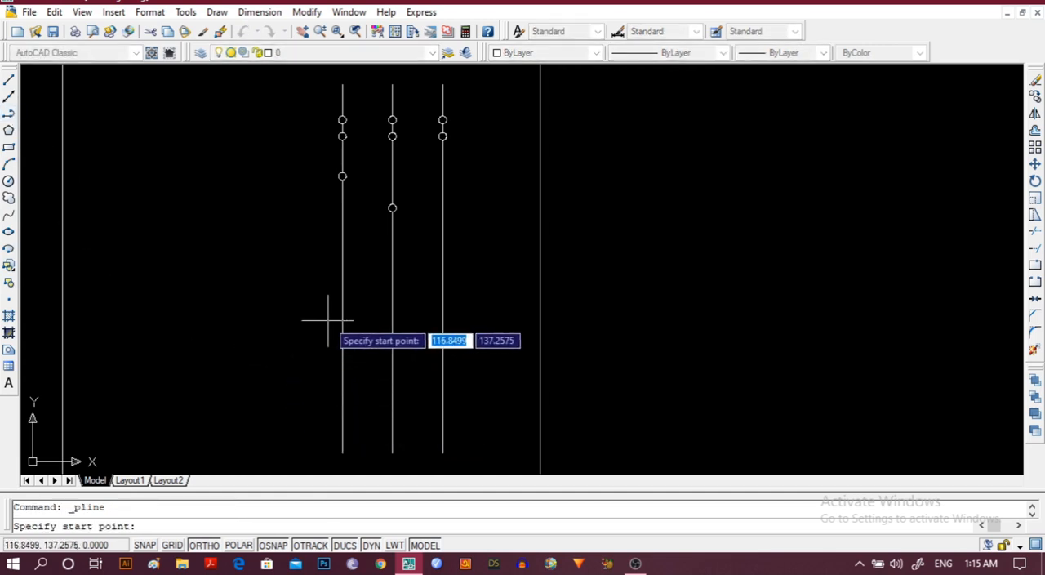
left_click(341, 319)
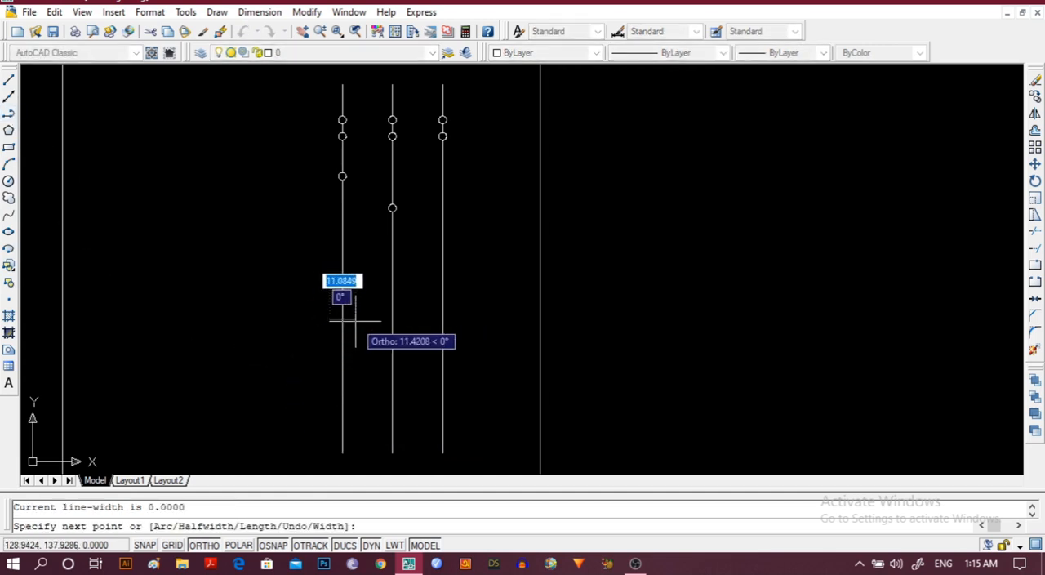
left_click(355, 319)
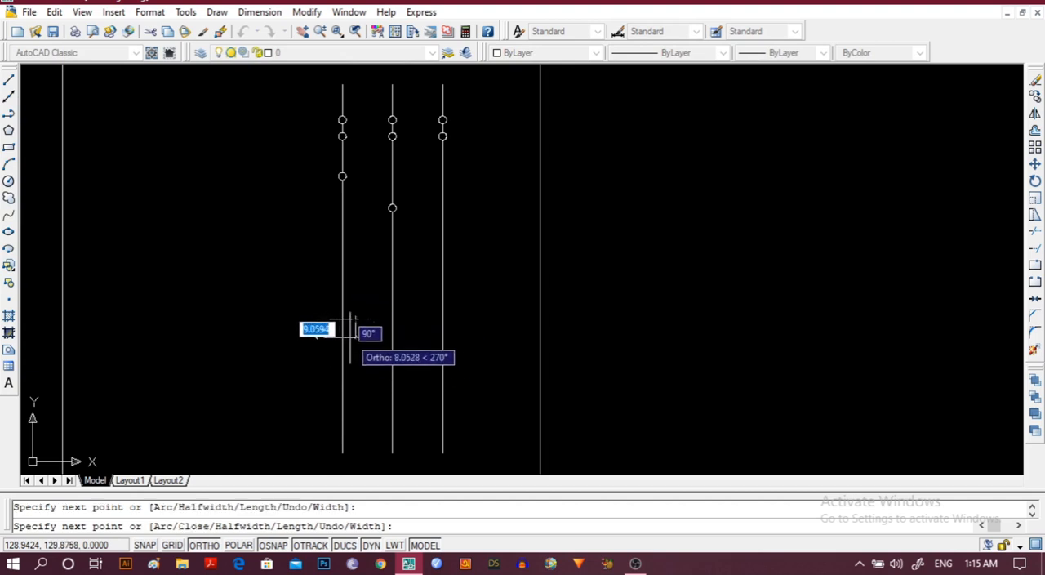
key("Escape")
scroll(325, 337, "up", 5)
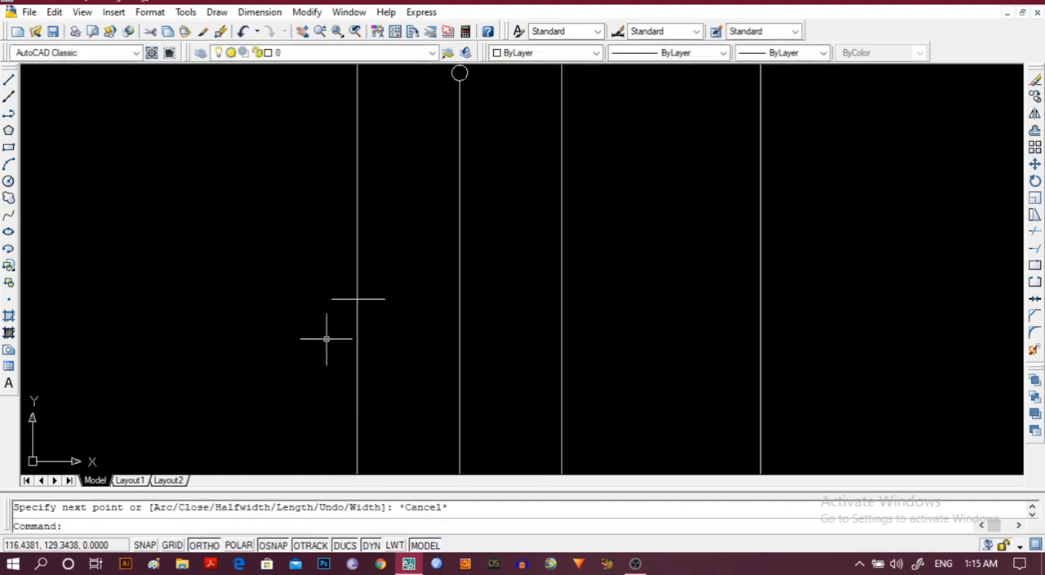
left_click(341, 282)
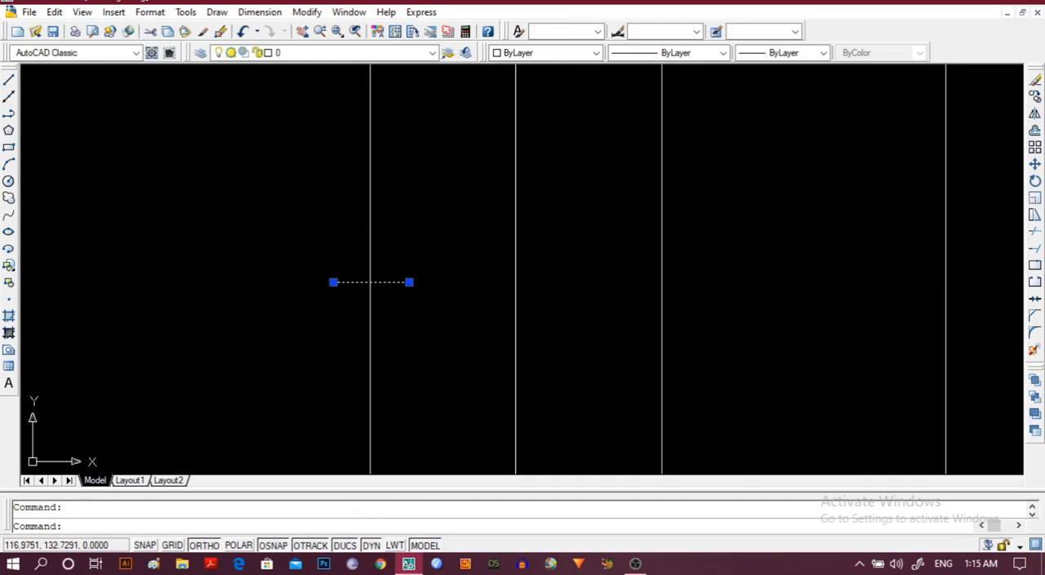
left_click(307, 13)
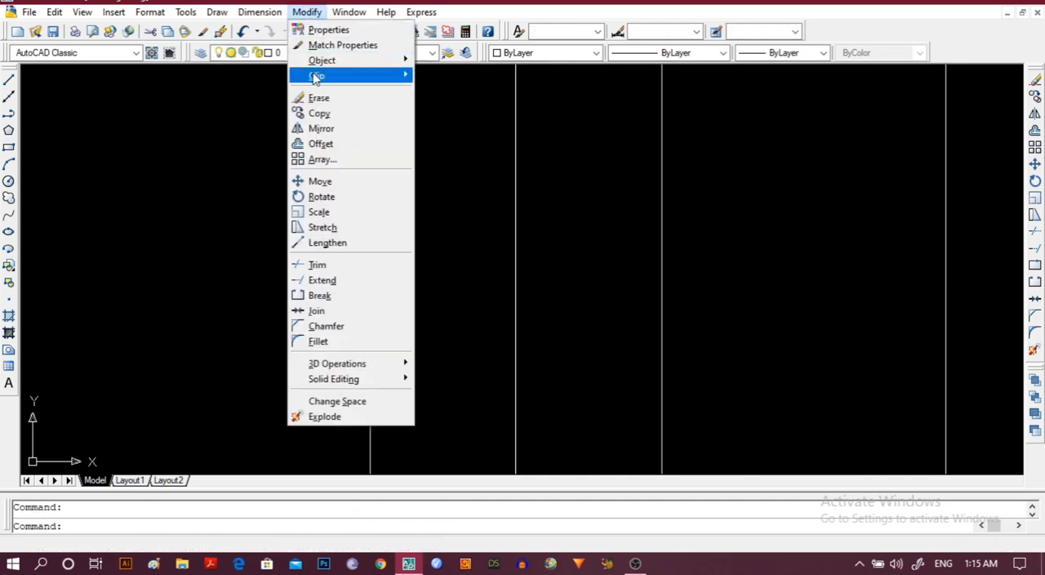
left_click(321, 128)
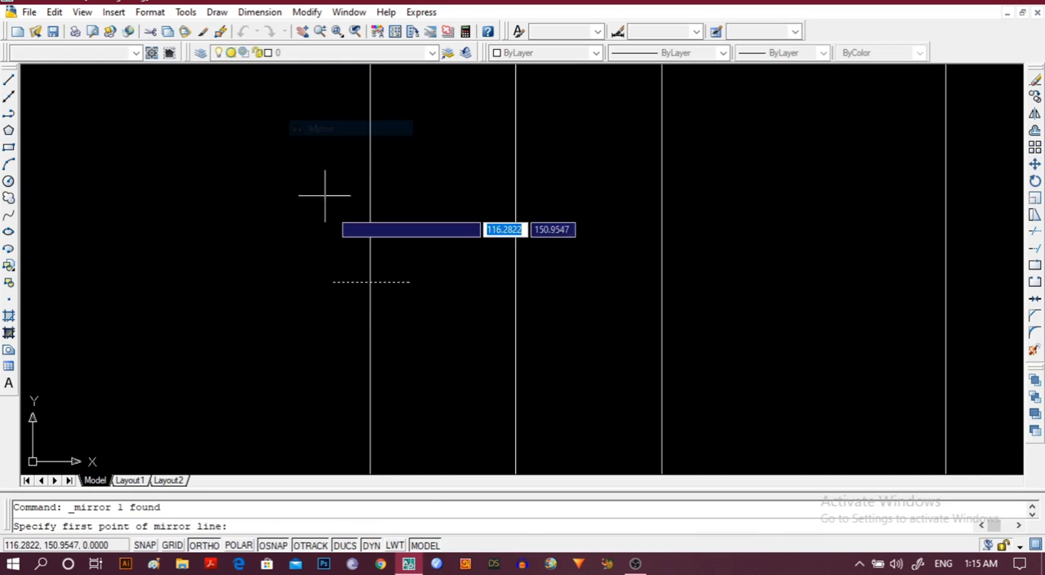
left_click(325, 299)
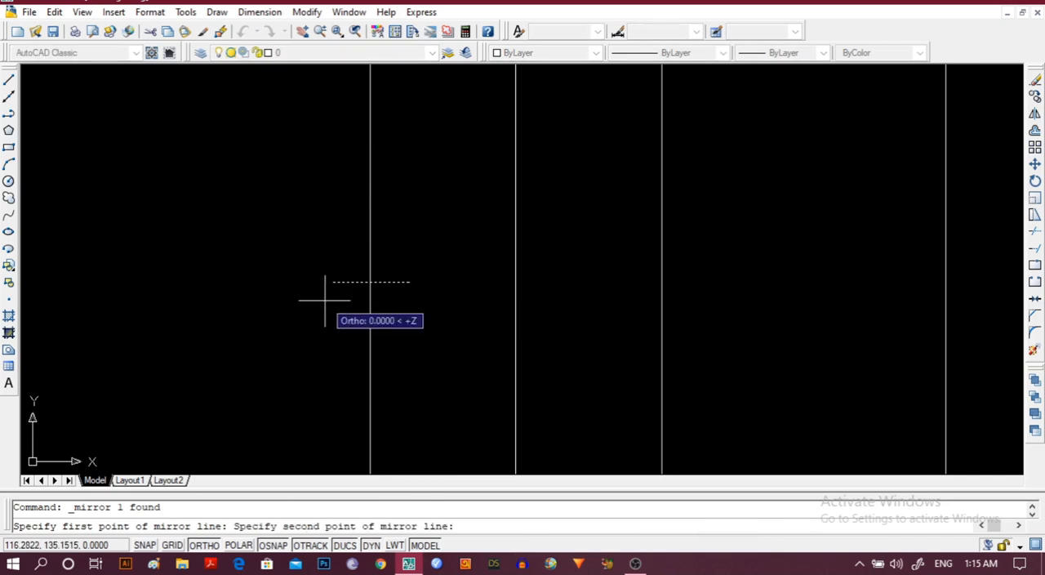
left_click(419, 296)
key("Escape")
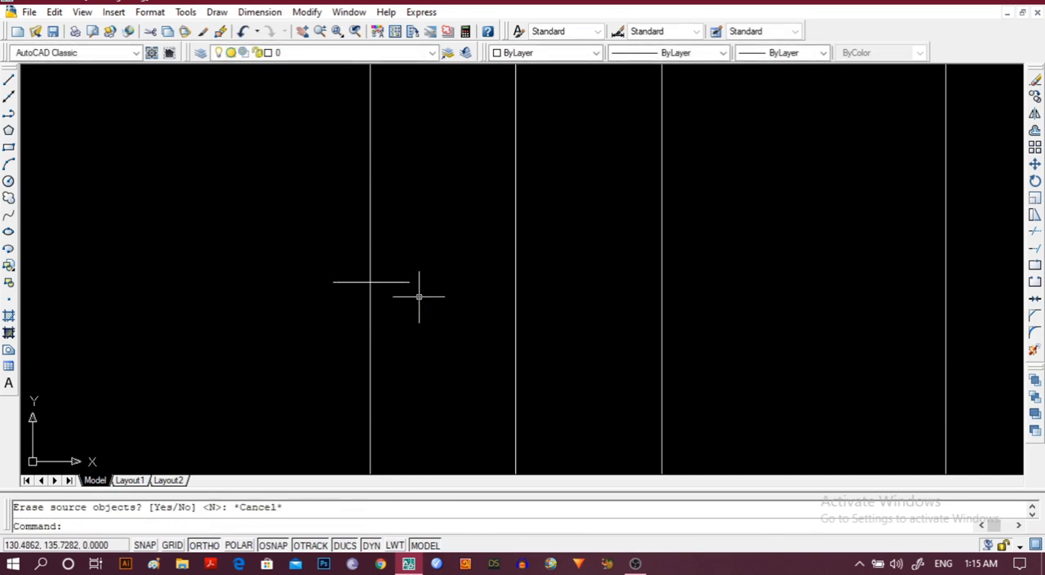
Mirror the short horizontal line downward across a horizontal axis just below it, keeping the source object.
left_click(354, 285)
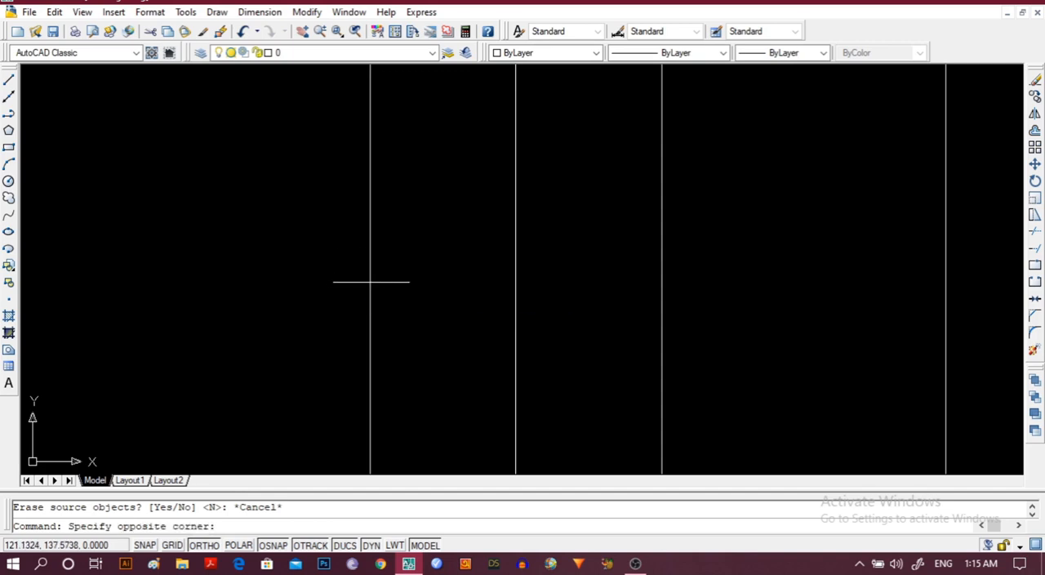
left_click(339, 250)
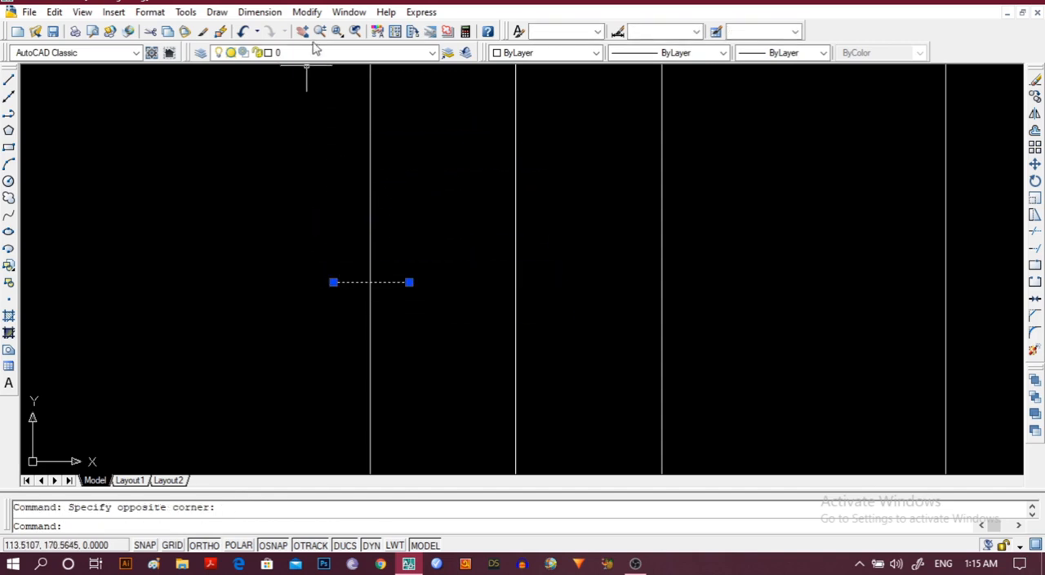
left_click(307, 11)
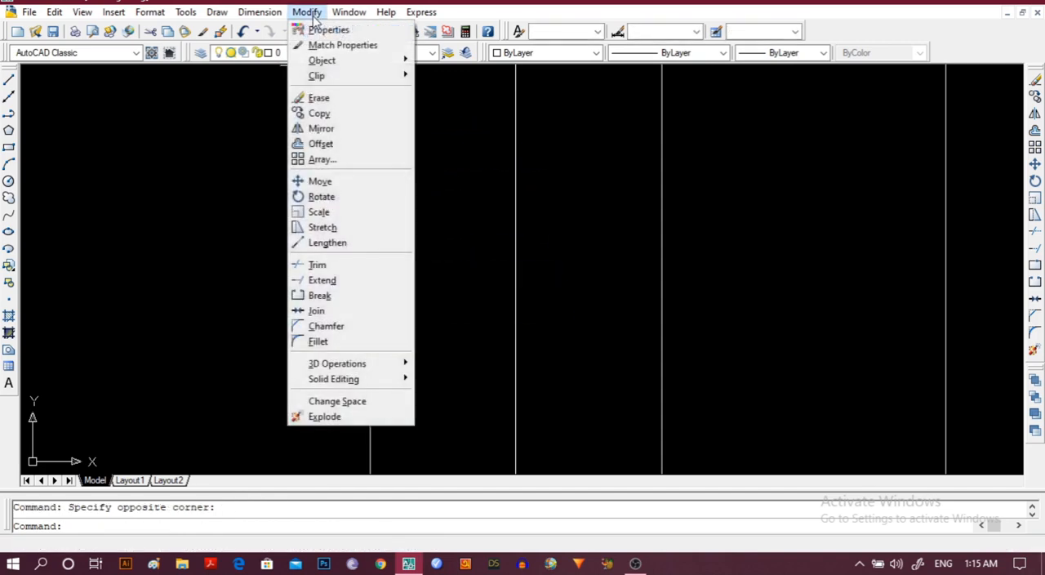
left_click(321, 129)
left_click(328, 303)
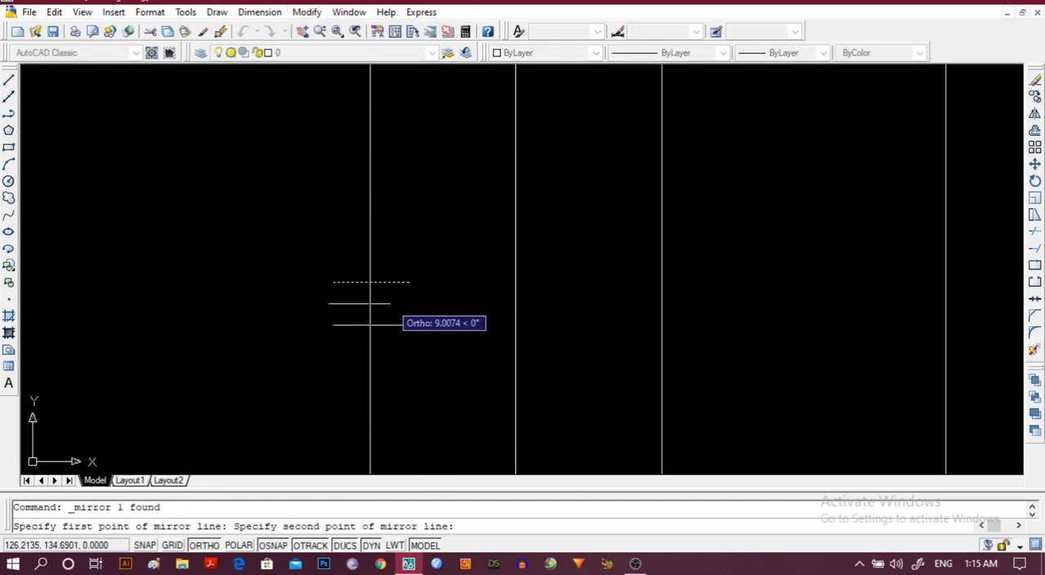
left_click(411, 302)
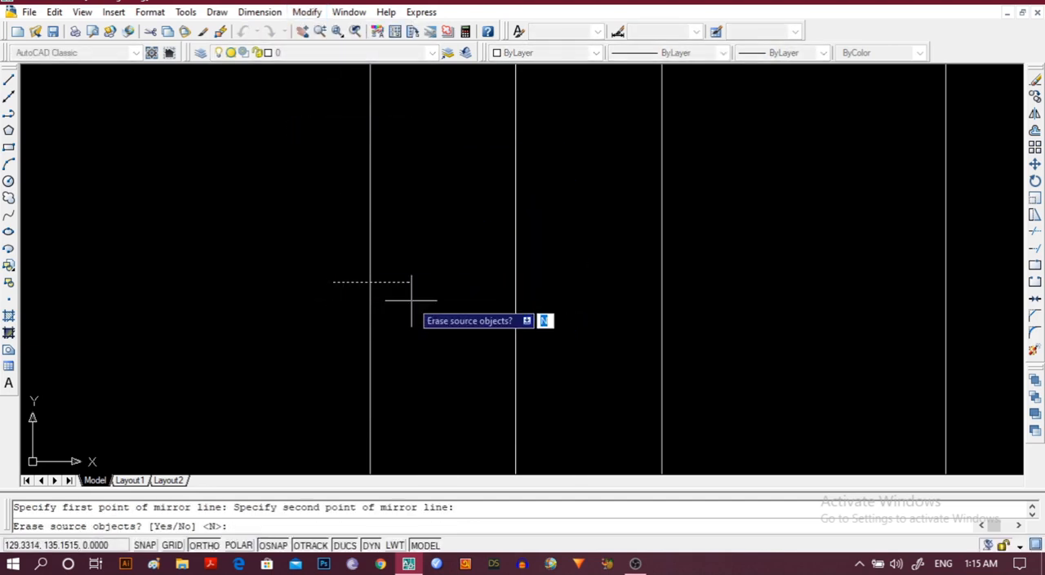
key("Return")
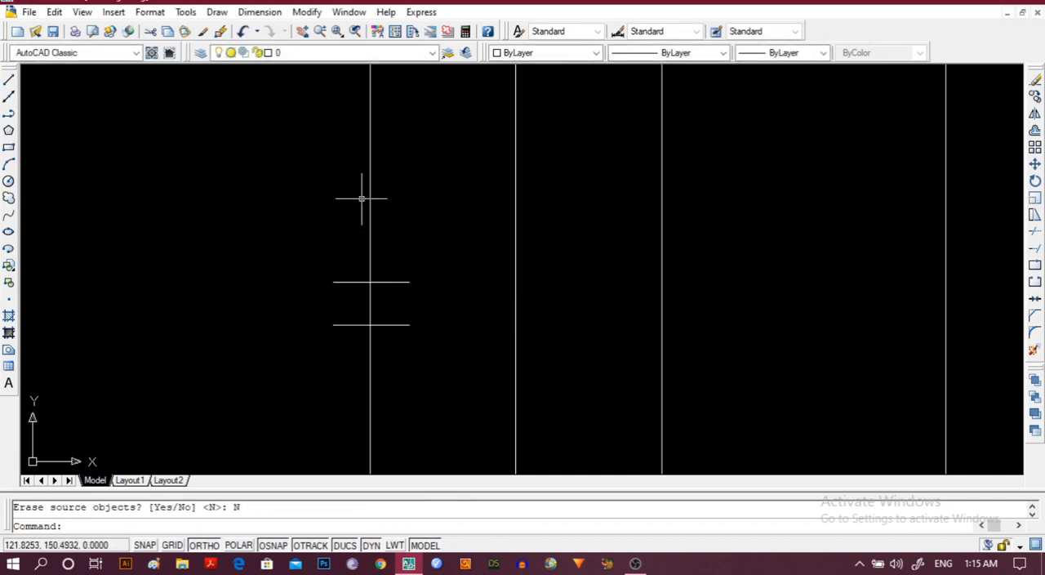
Copy the pair of short horizontal lines from the leftmost vertical line to the same height on the middle and rightmost lines.
left_click(352, 281)
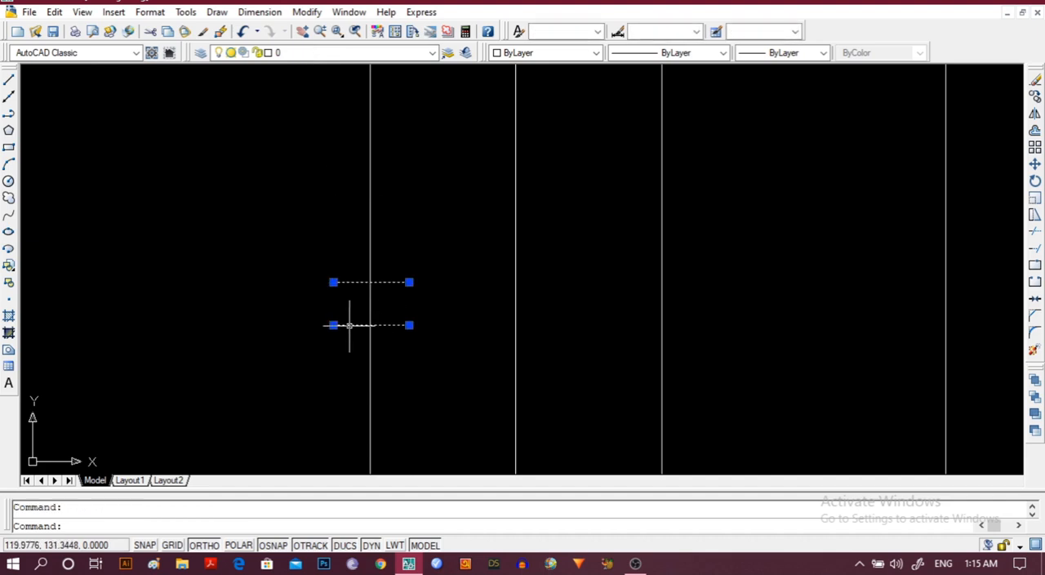
left_click(307, 12)
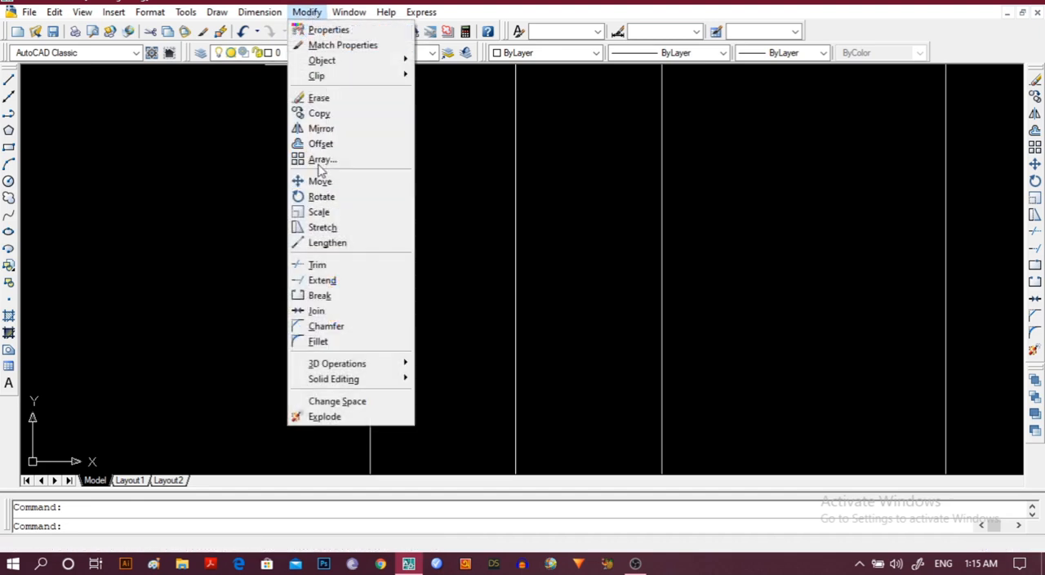
left_click(319, 113)
left_click(371, 281)
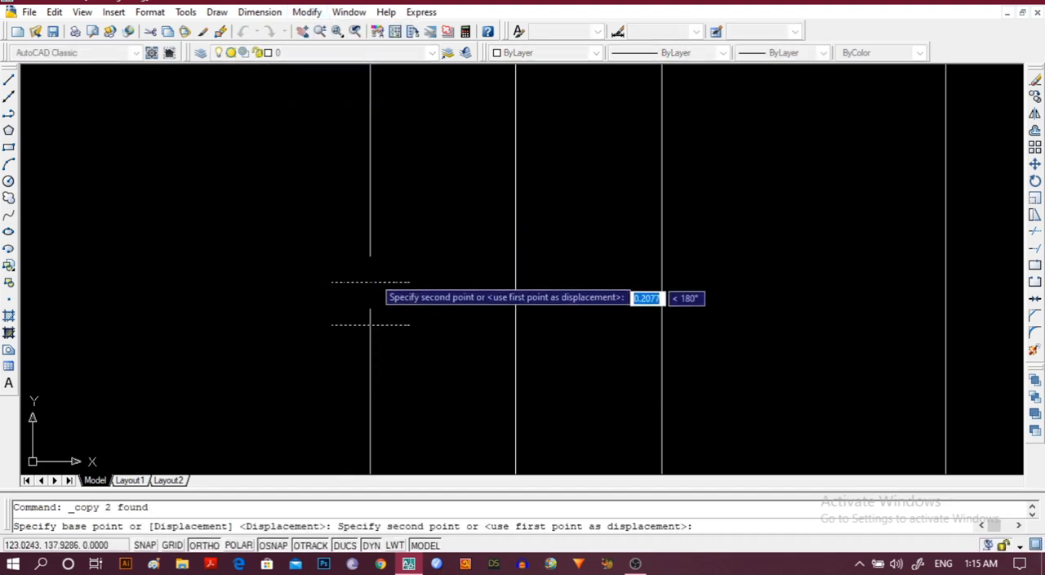
left_click(513, 282)
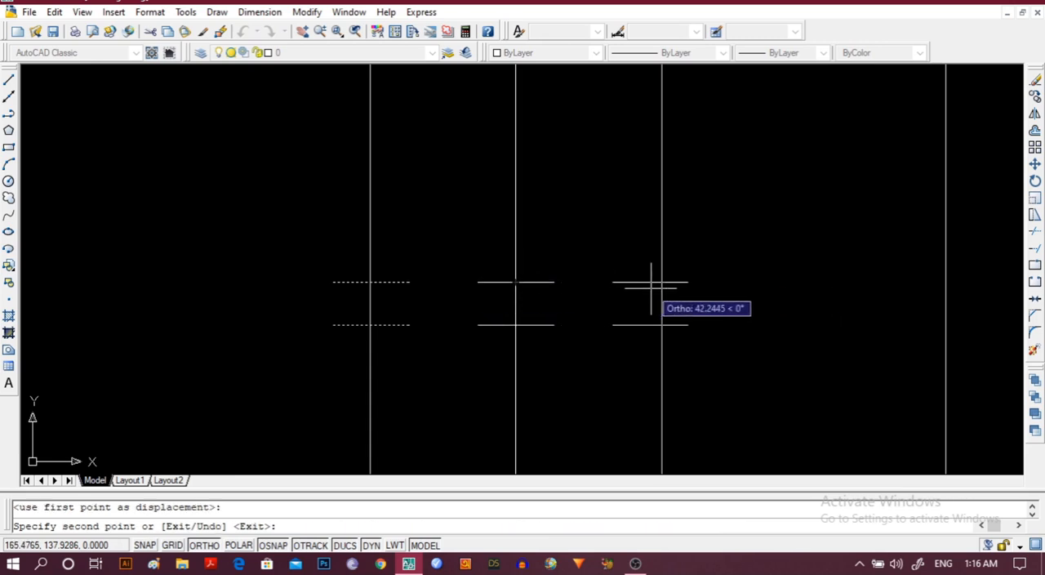
left_click(661, 281)
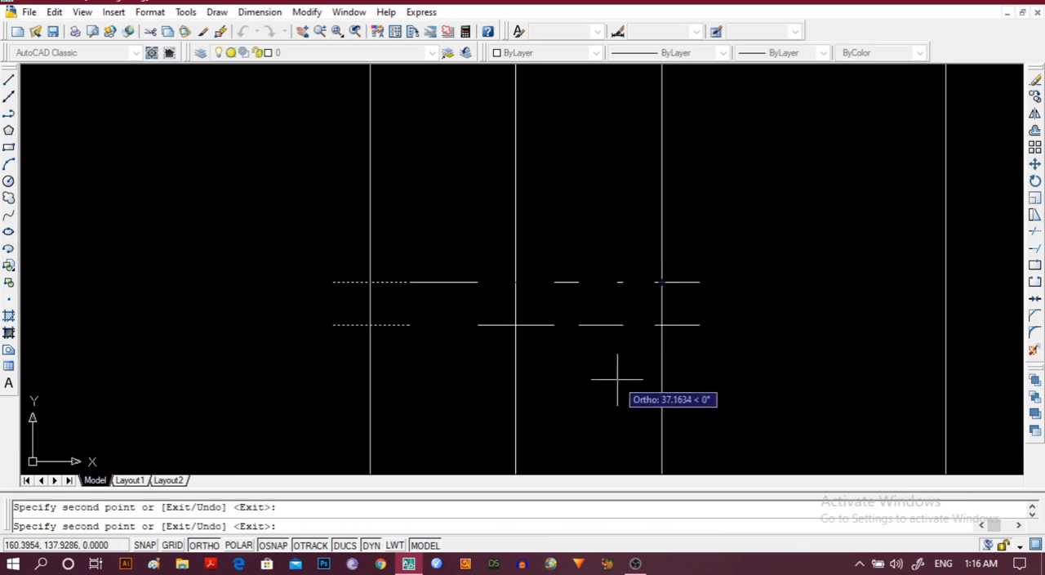
key("Escape")
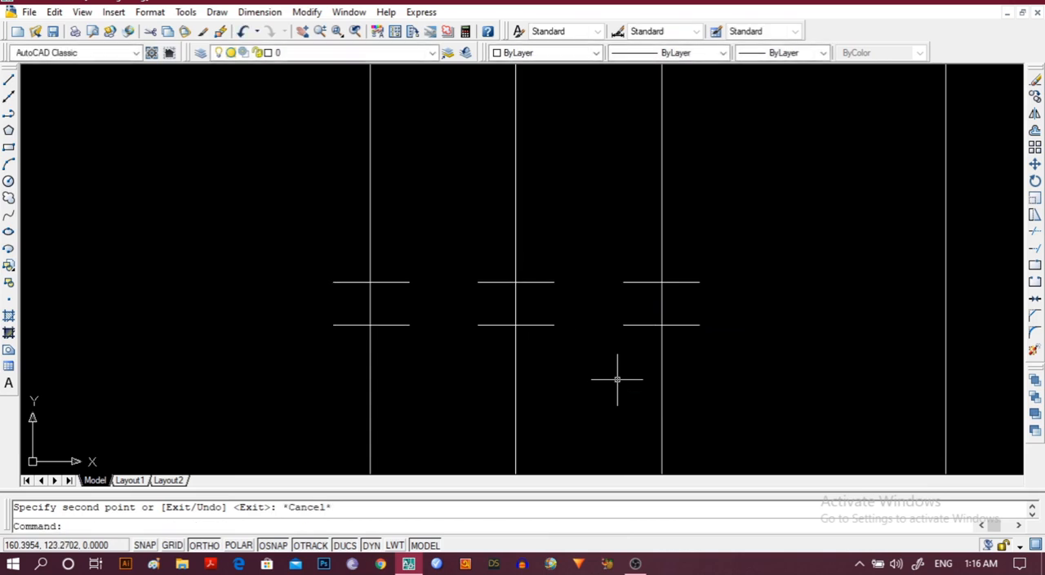
Trim away the segments of the three vertical lines that lie between each pair of short horizontal lines.
left_click(370, 238)
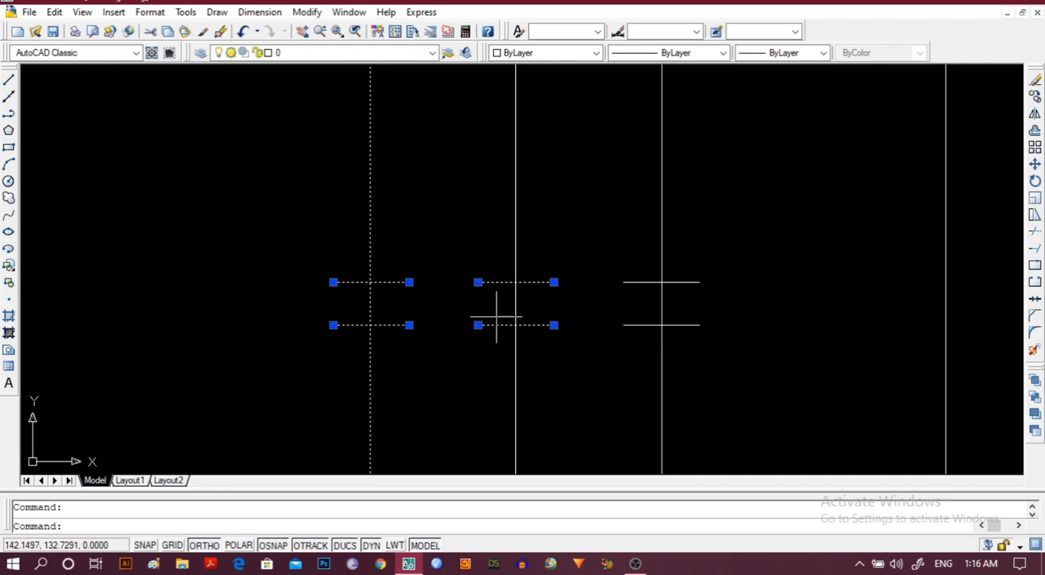
left_click(515, 311)
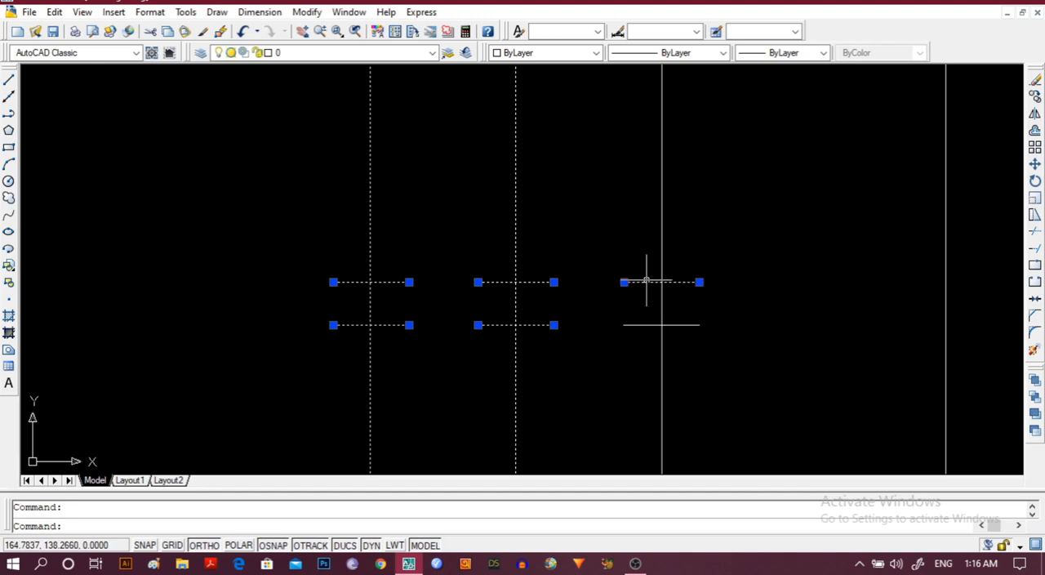
left_click(662, 299)
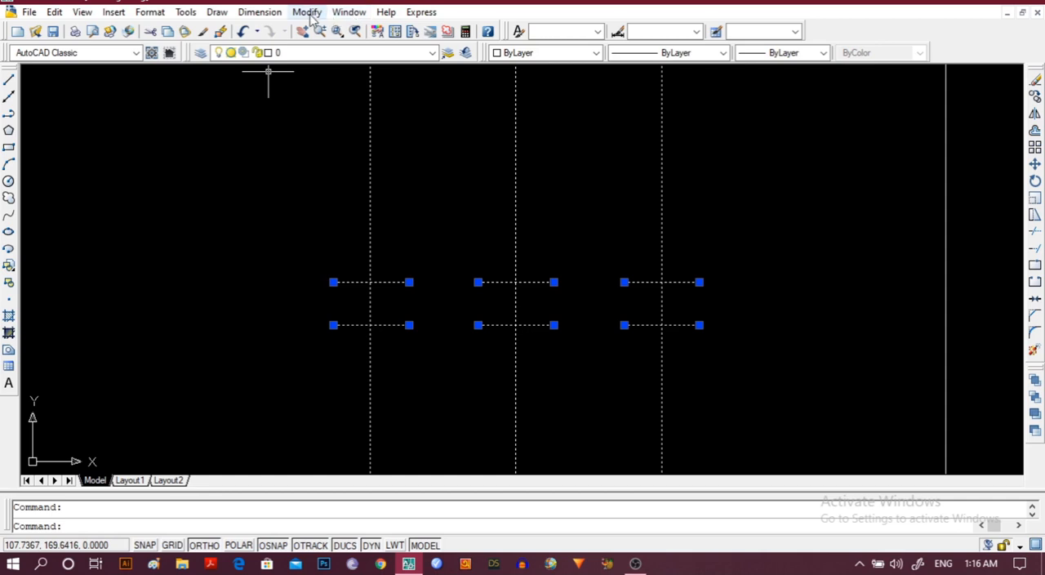
left_click(307, 11)
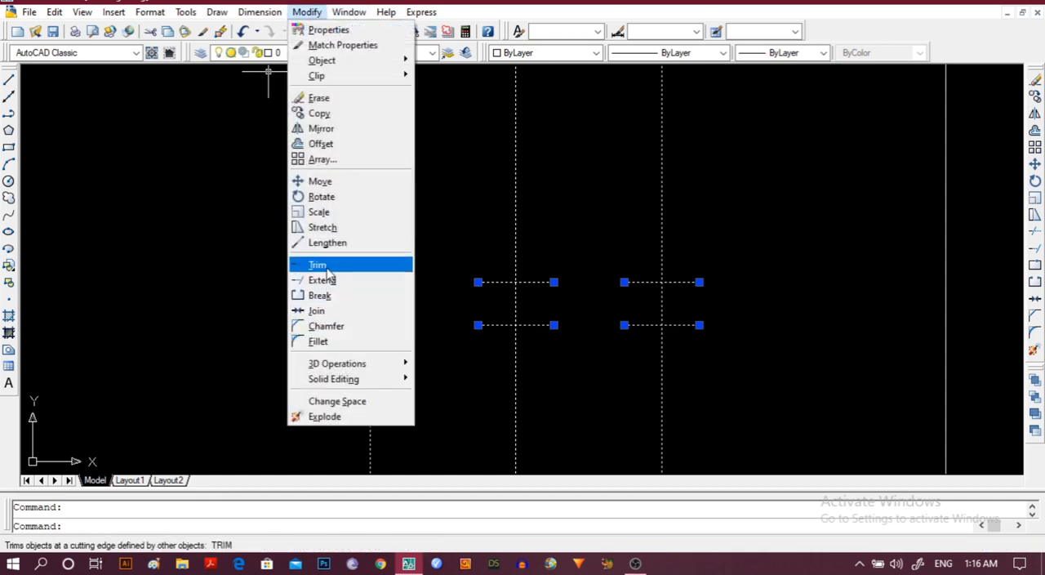
left_click(319, 264)
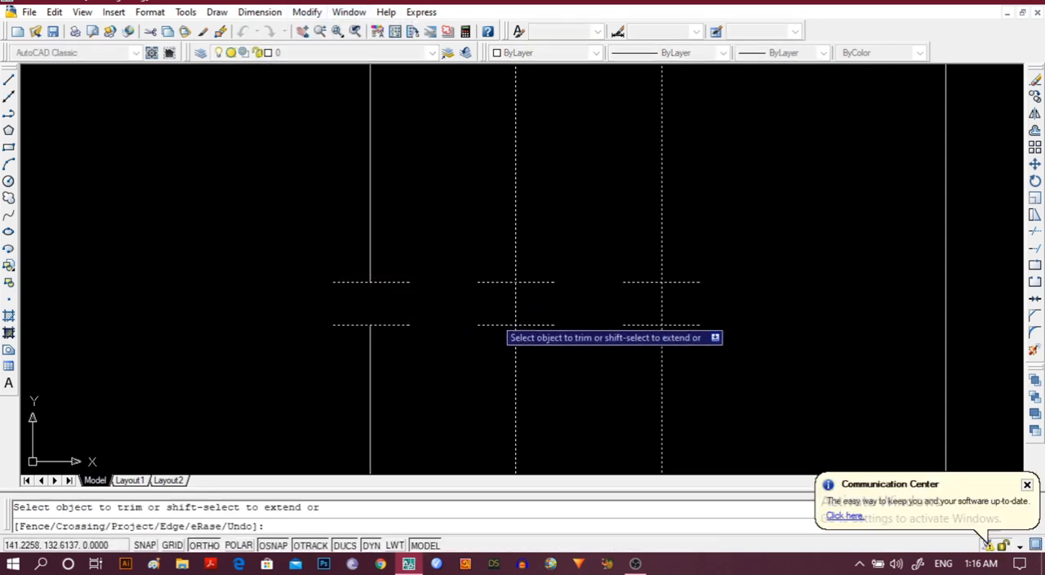
left_click(655, 300)
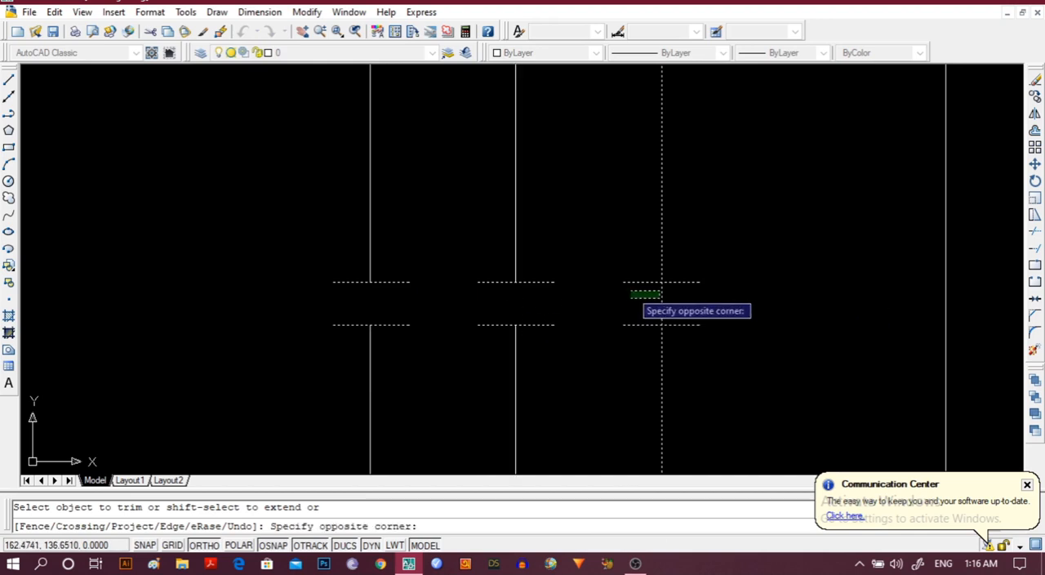
left_click(662, 297)
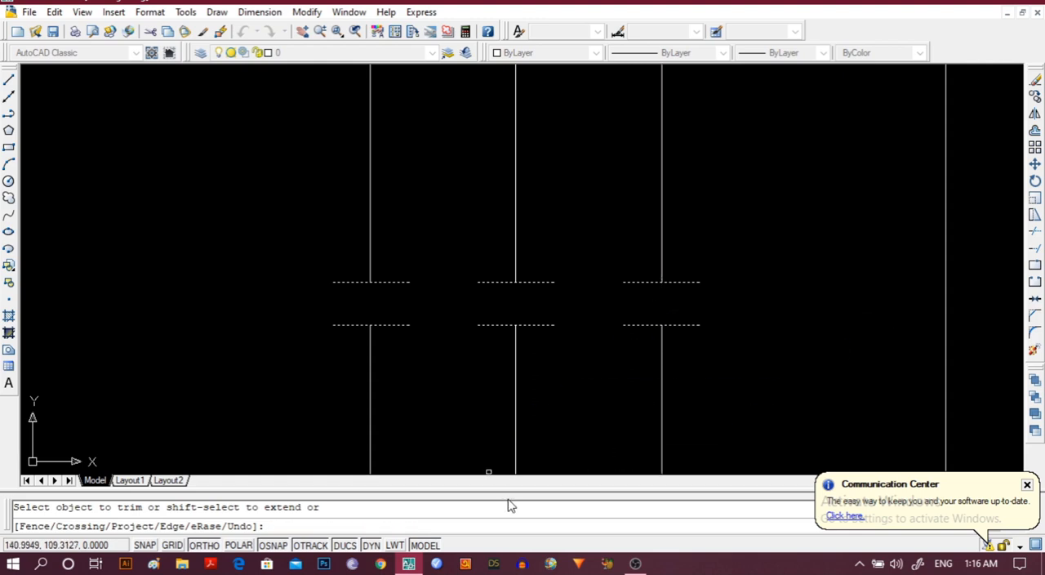
Draw a circle with a radius of about 5.7 units centred on the leftmost vertical line, just above its lower end.
key("Escape")
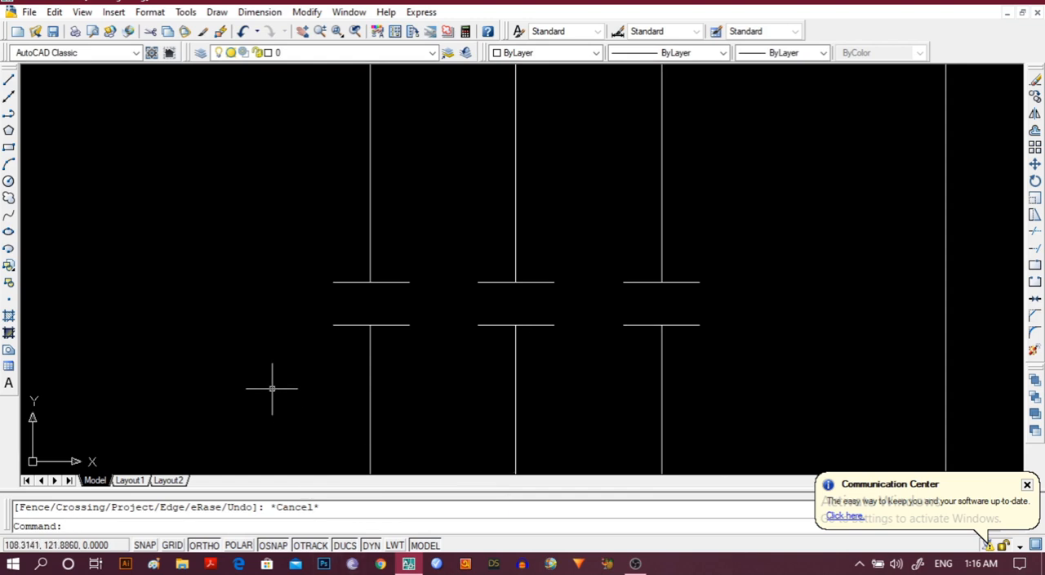
scroll(272, 388, "down", 2)
mouse_move(273, 387)
middle_mouse_down()
mouse_move(343, 204)
mouse_move(338, 131)
mouse_move(294, 235)
mouse_move(280, 401)
mouse_move(273, 4)
mouse_move(282, 138)
mouse_move(275, 263)
middle_mouse_up()
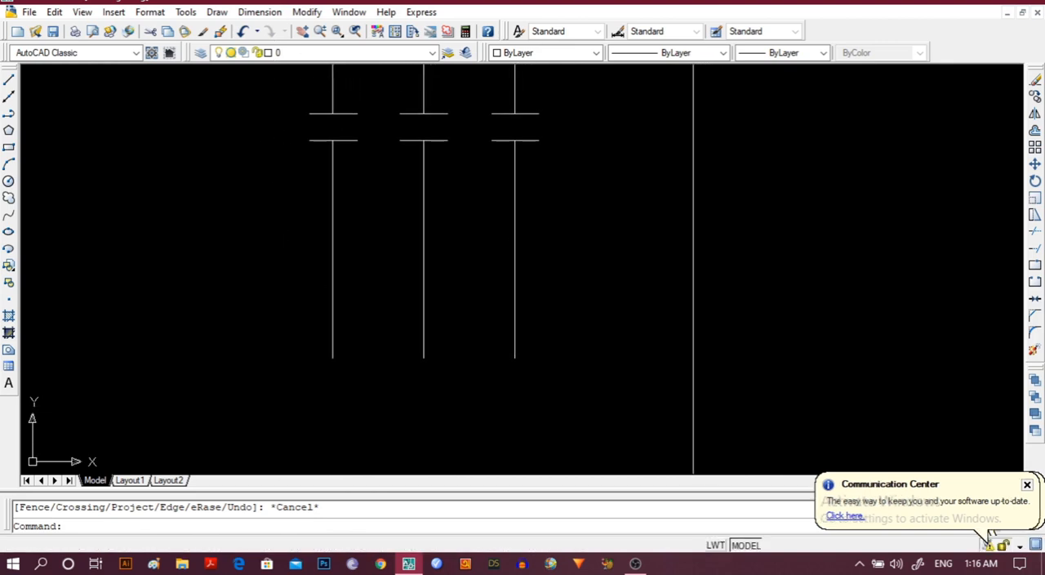
left_click(8, 180)
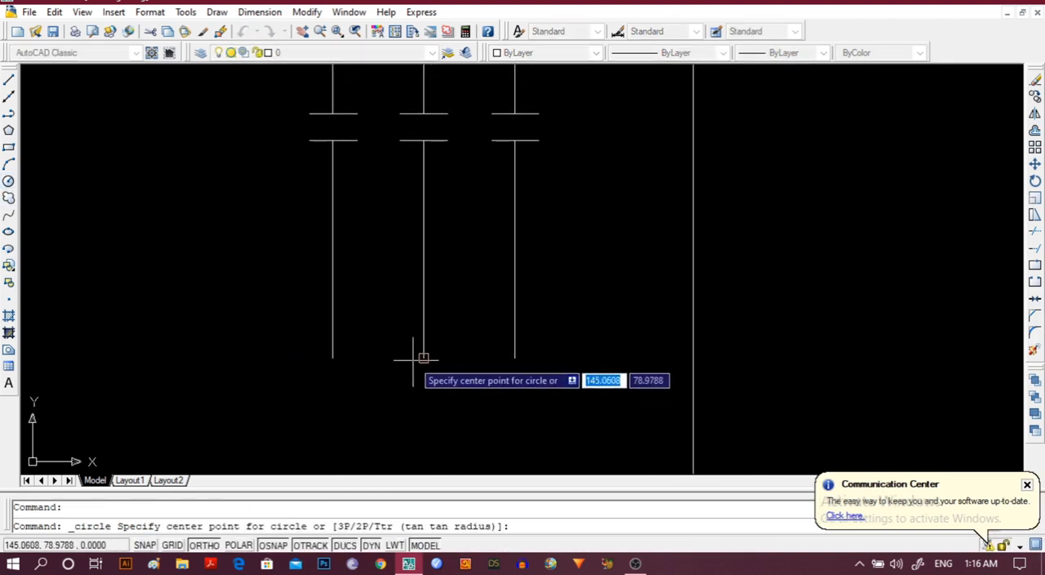
left_click(332, 318)
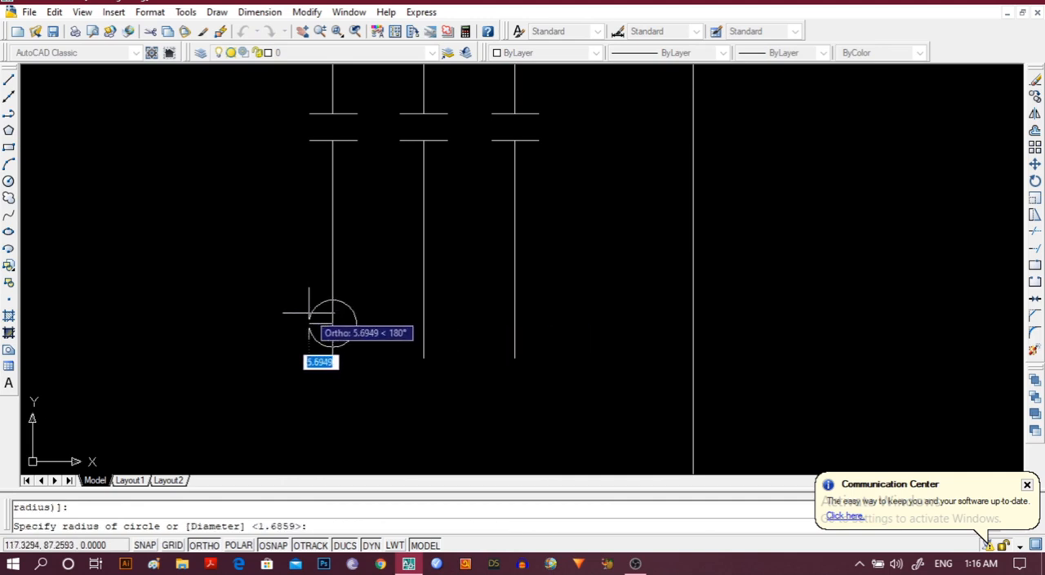
left_click(309, 312)
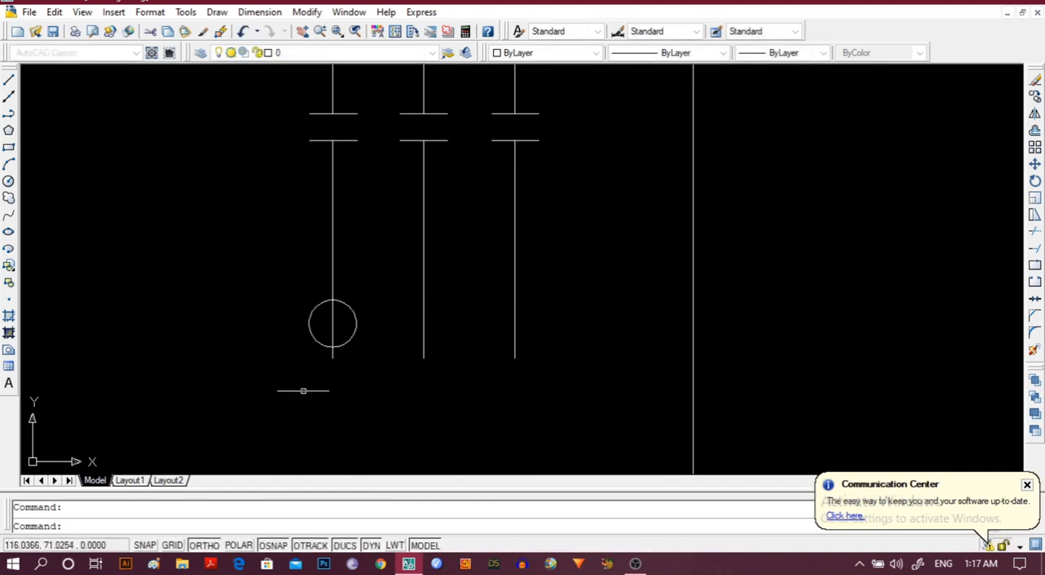
left_click(332, 347)
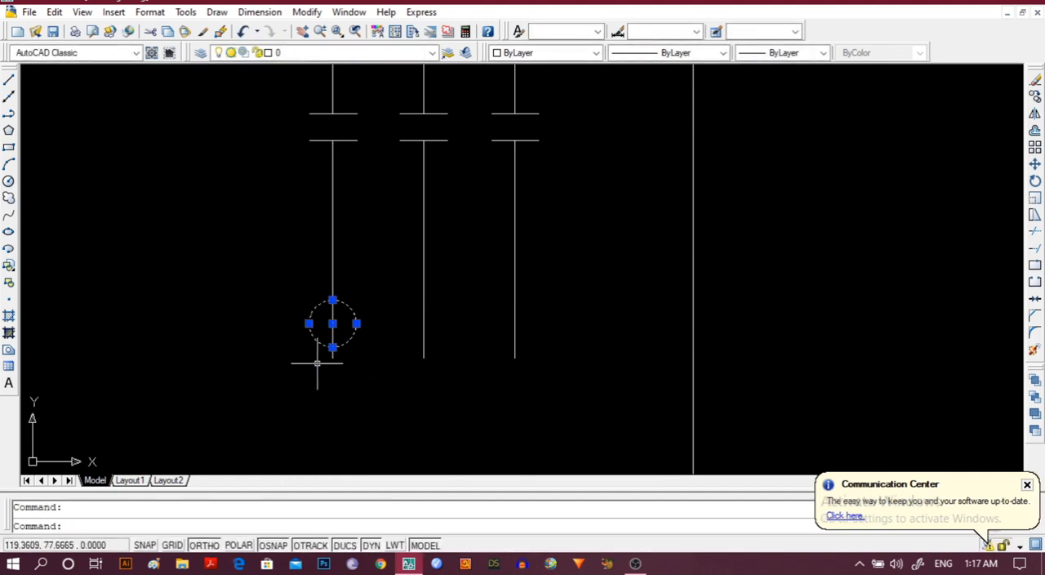
key("Escape")
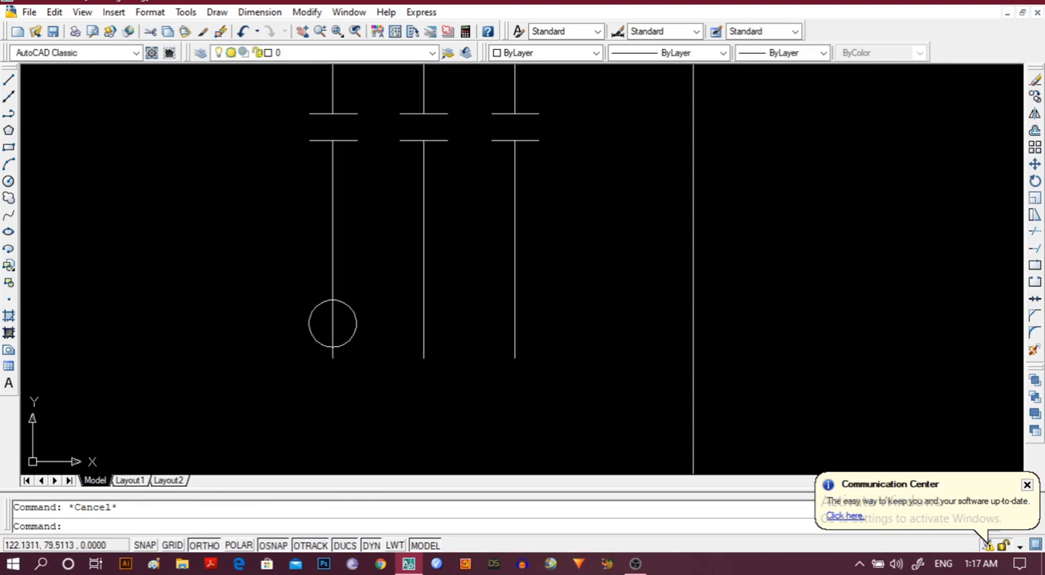
Trim the leftmost vertical line inside the new circle and delete the short stub left below it.
left_click(332, 326)
left_click(310, 330)
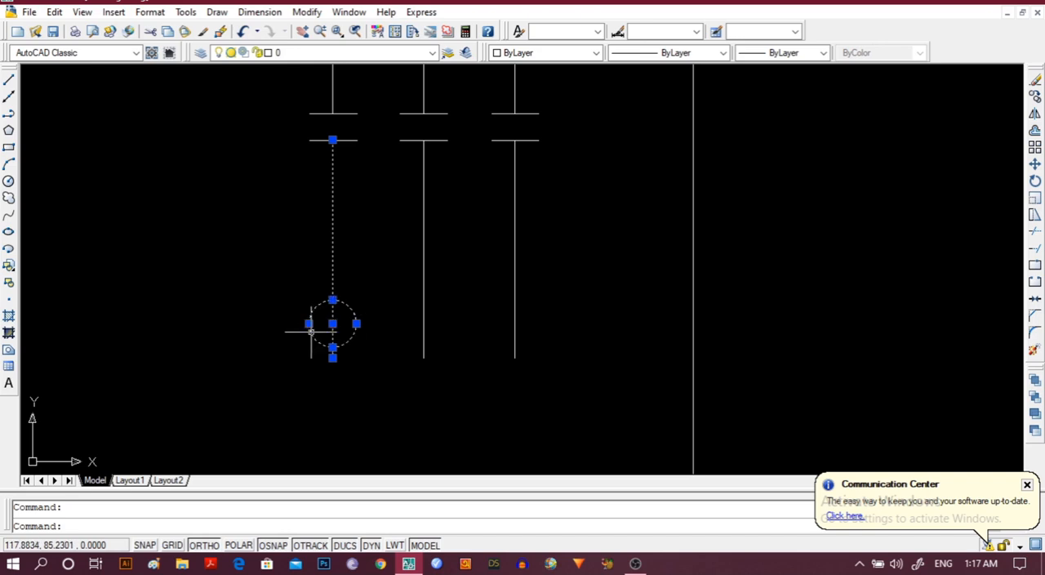
left_click(307, 13)
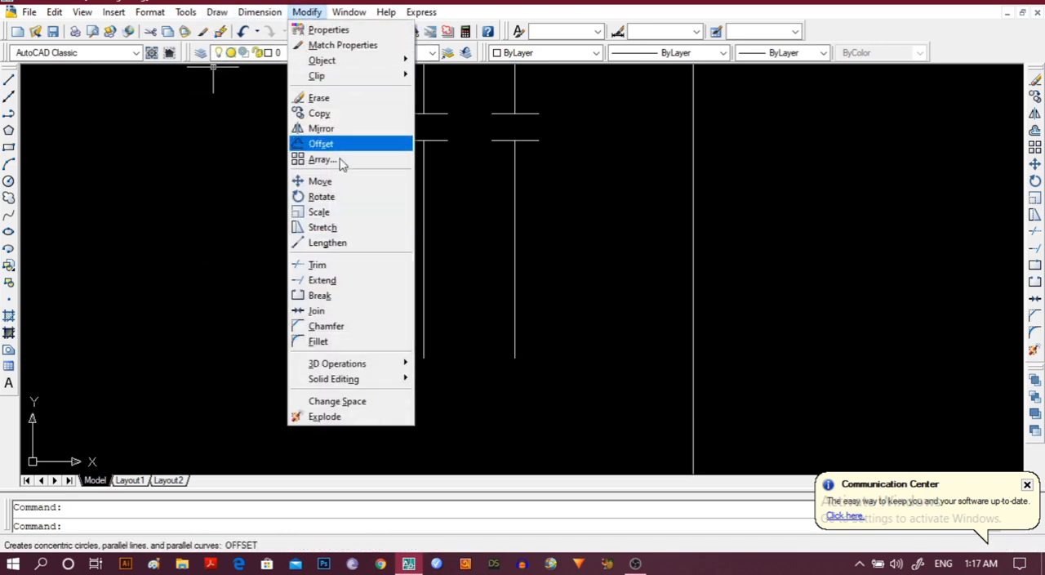
left_click(323, 266)
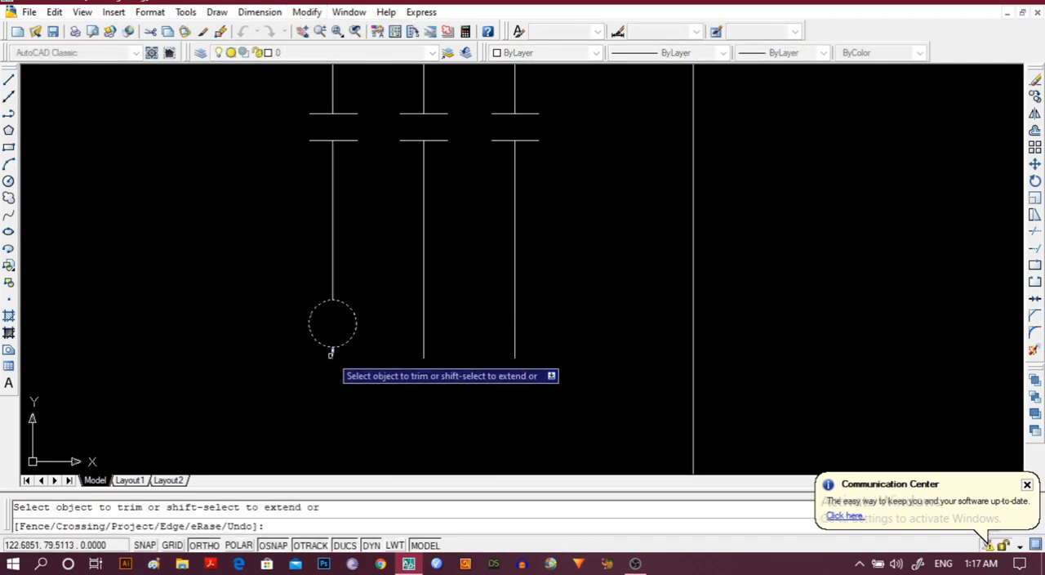
key("Escape")
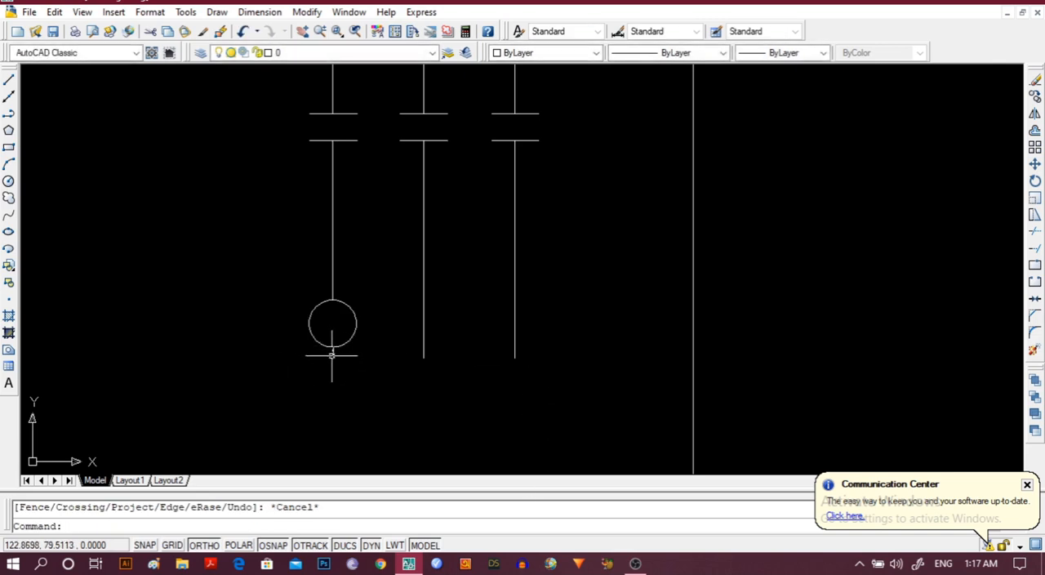
left_click(332, 356)
key("Delete")
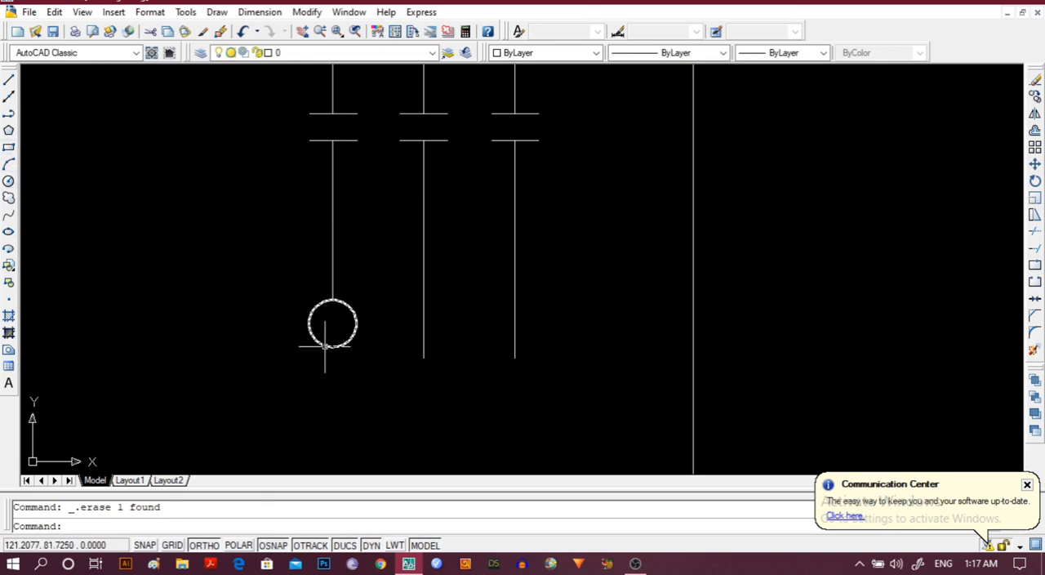
Mirror the circle downward across a horizontal axis through its lowest point, keeping the source object.
left_click(320, 345)
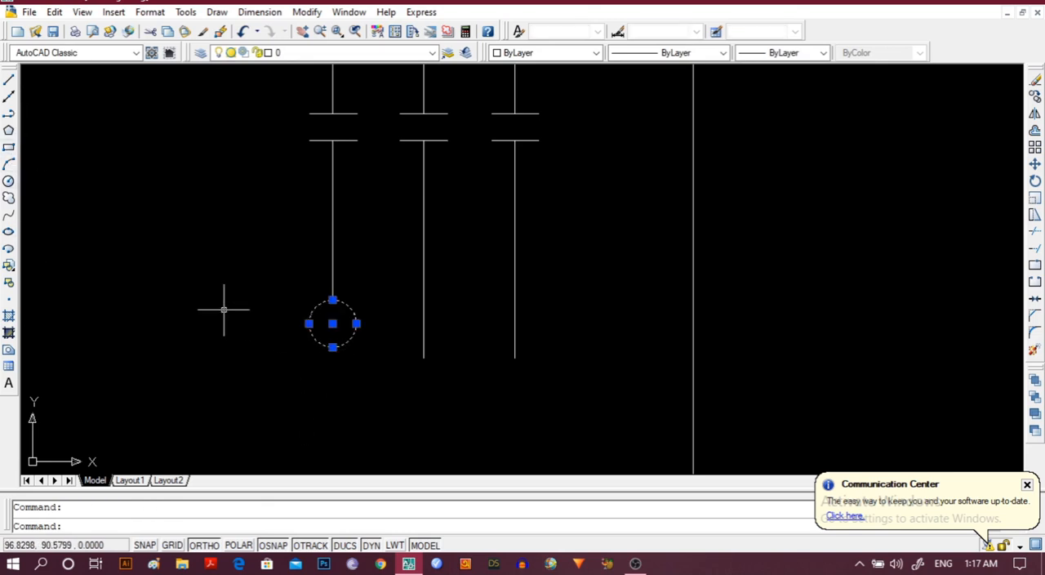
left_click(307, 12)
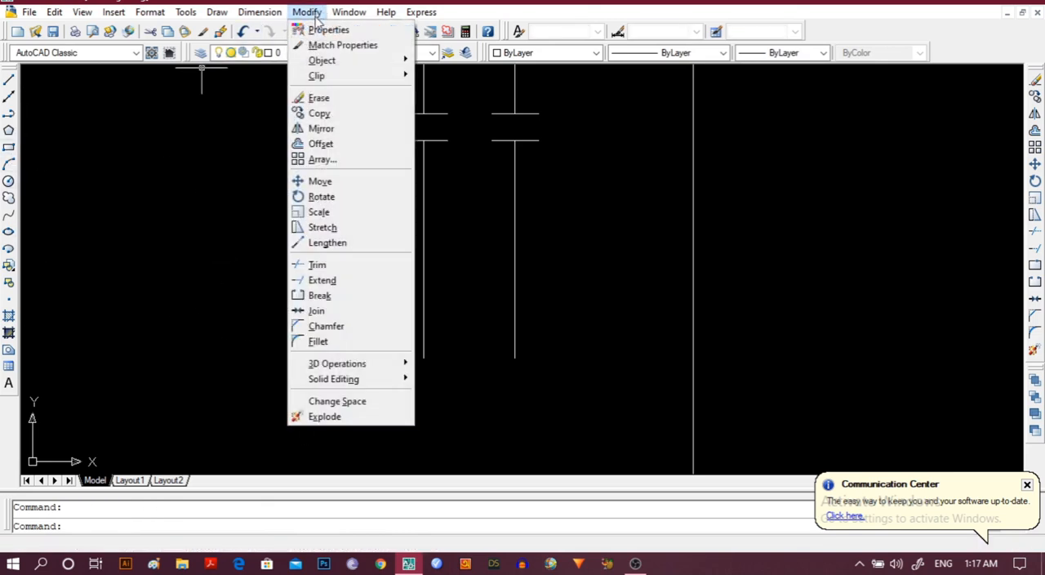
left_click(322, 128)
left_click(332, 347)
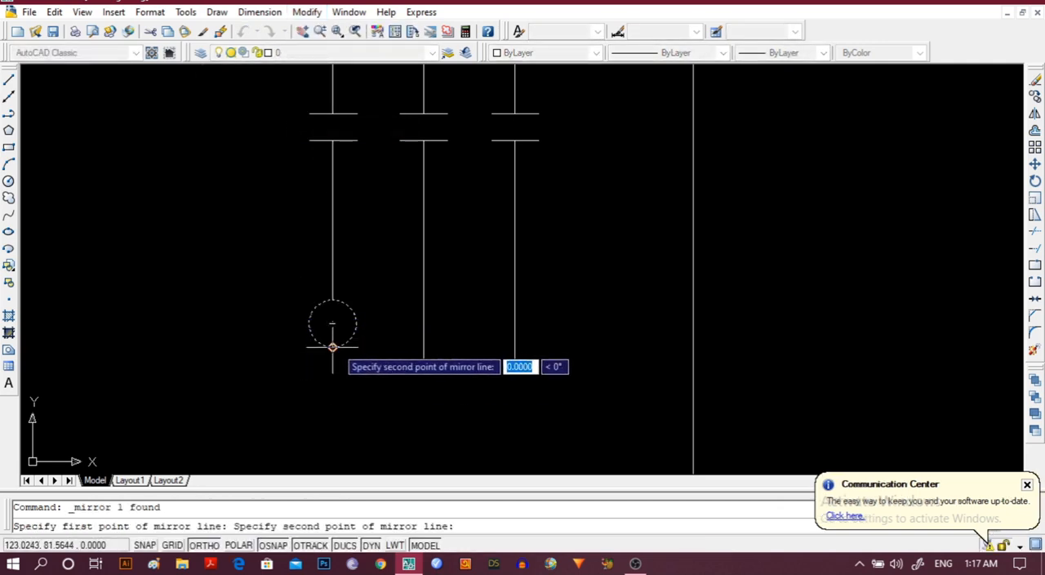
left_click(462, 346)
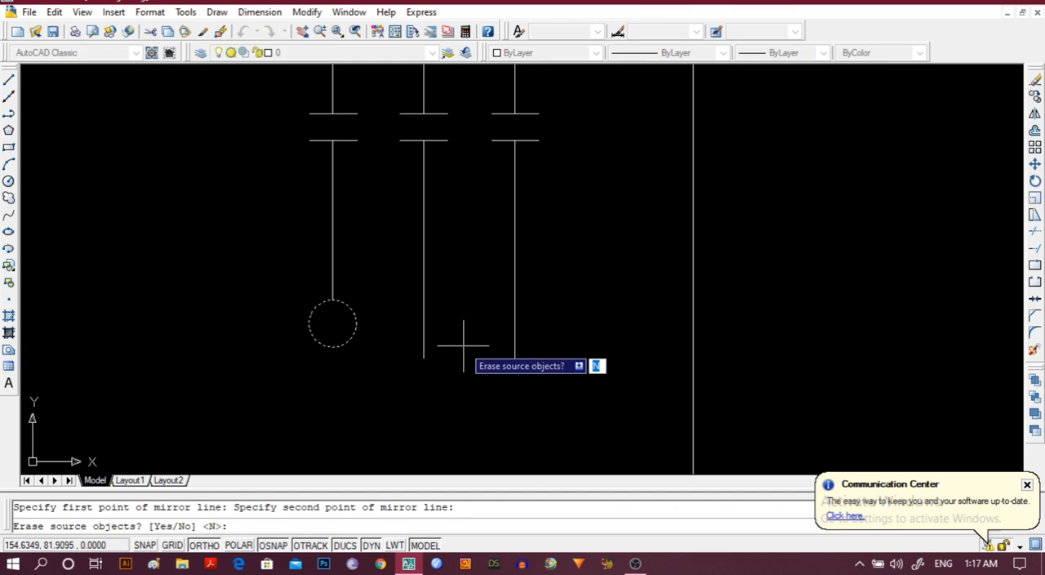
key("Return")
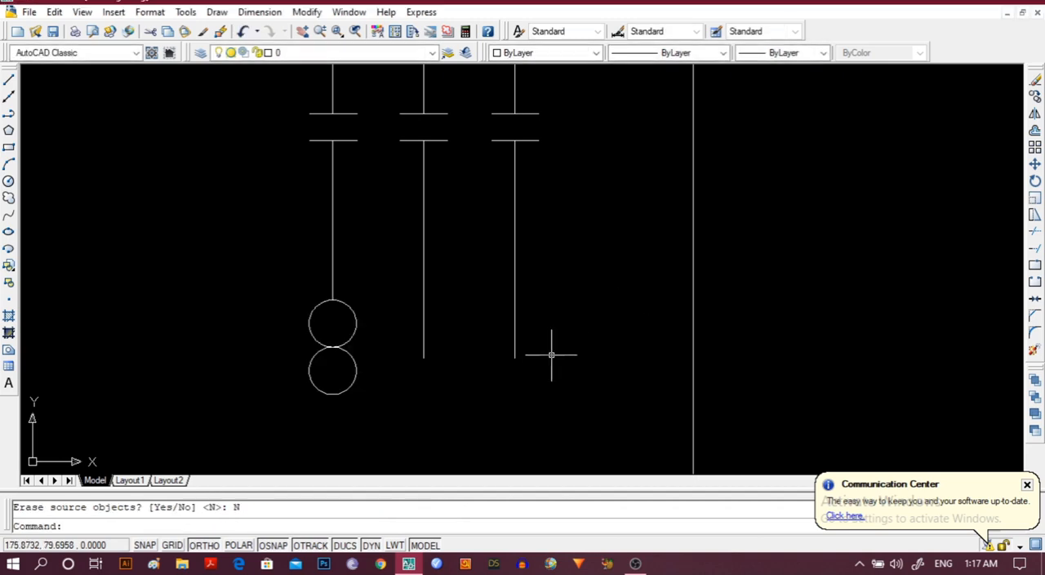
left_click(348, 305)
left_click(349, 353)
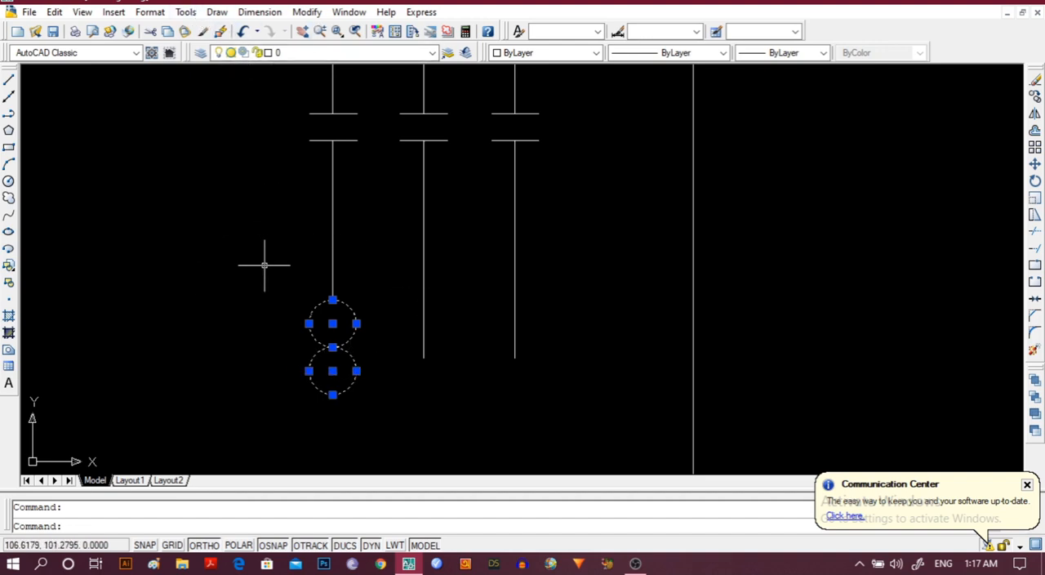
key("Escape")
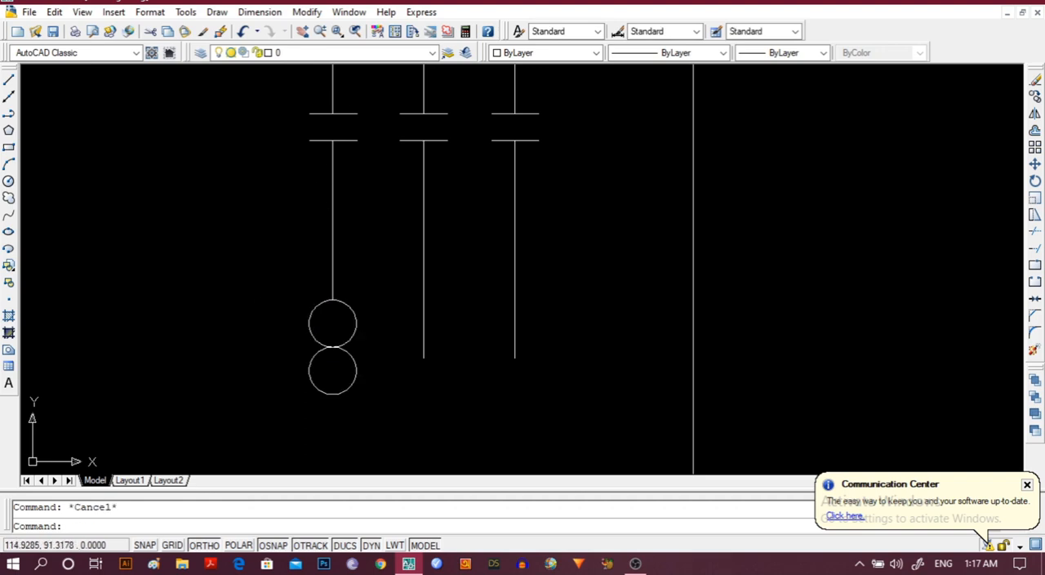
Break the upper circle on its upper-left side, from just left of its top to its left quadrant point.
left_click(311, 327)
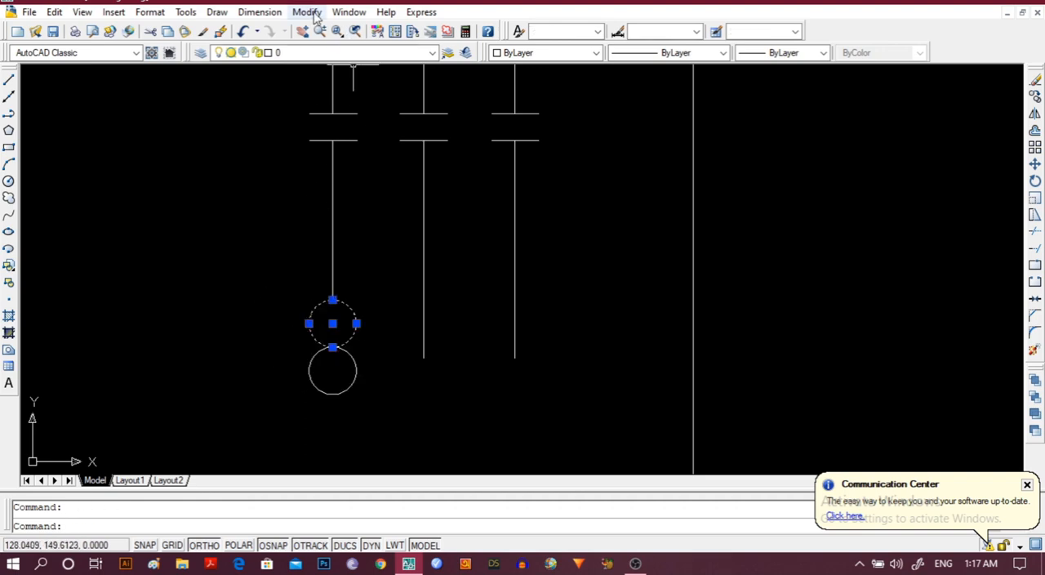
left_click(315, 15)
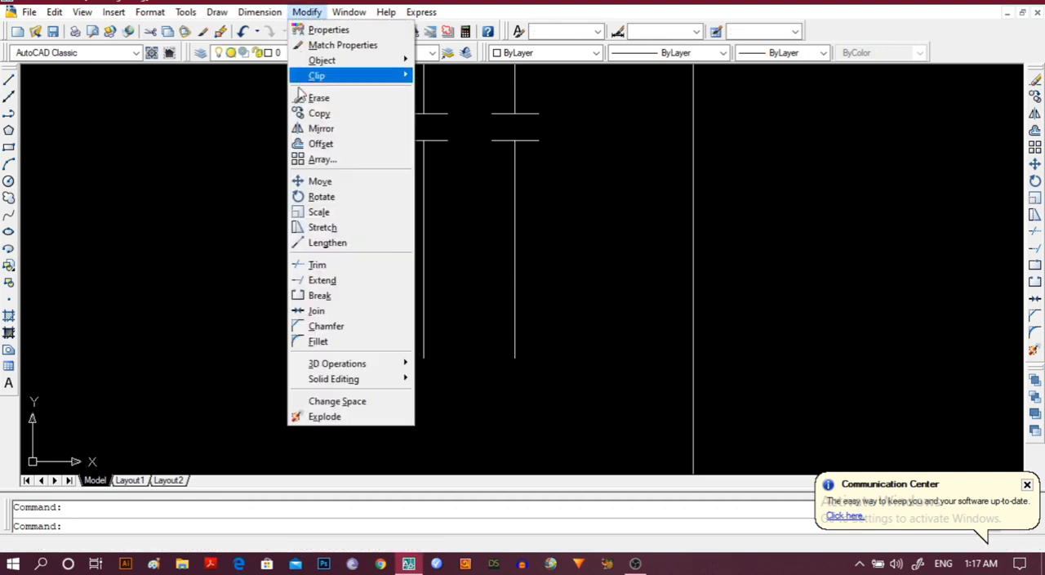
left_click(319, 295)
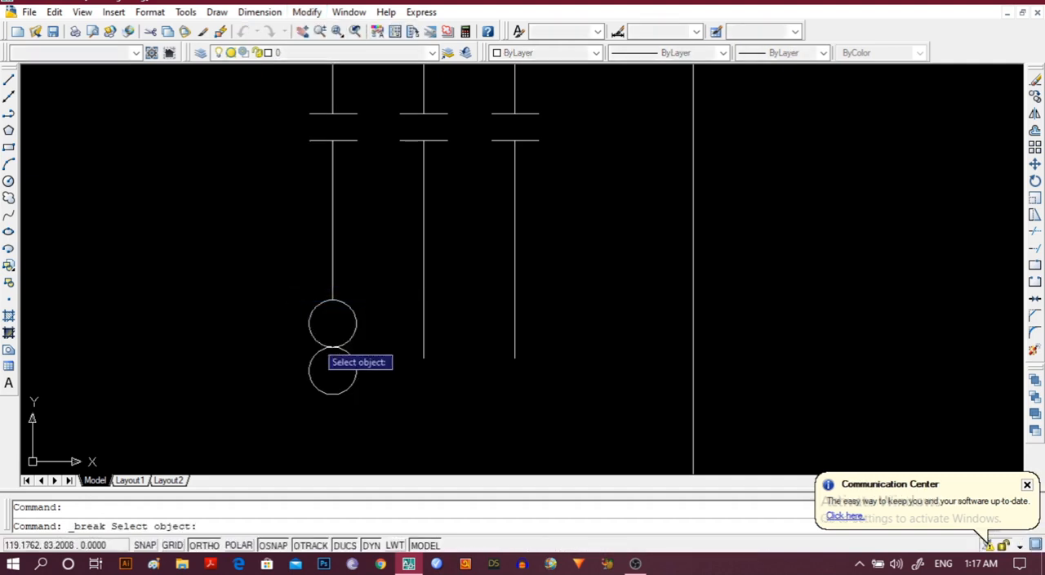
left_click(323, 301)
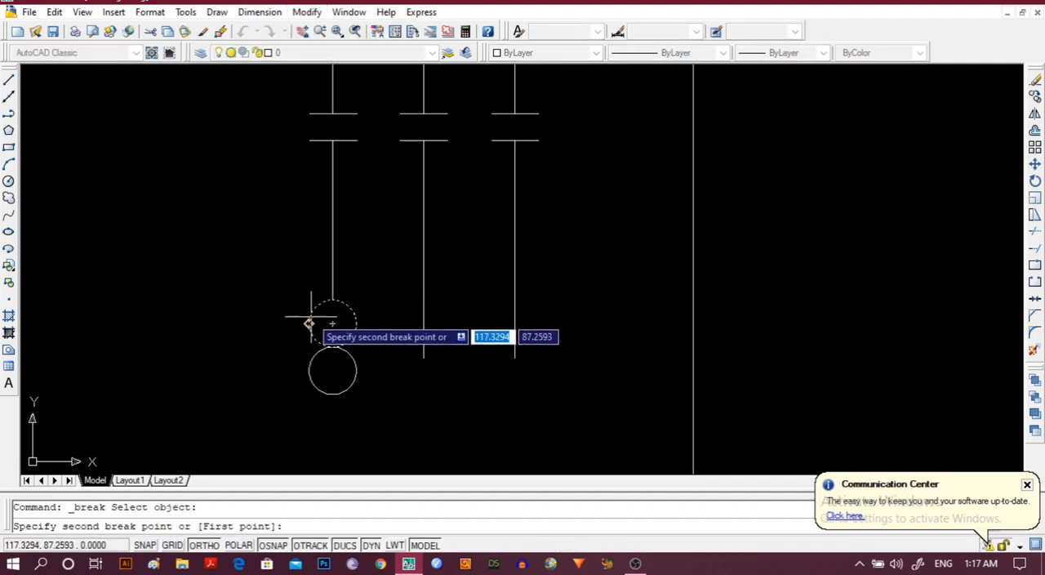
left_click(309, 324)
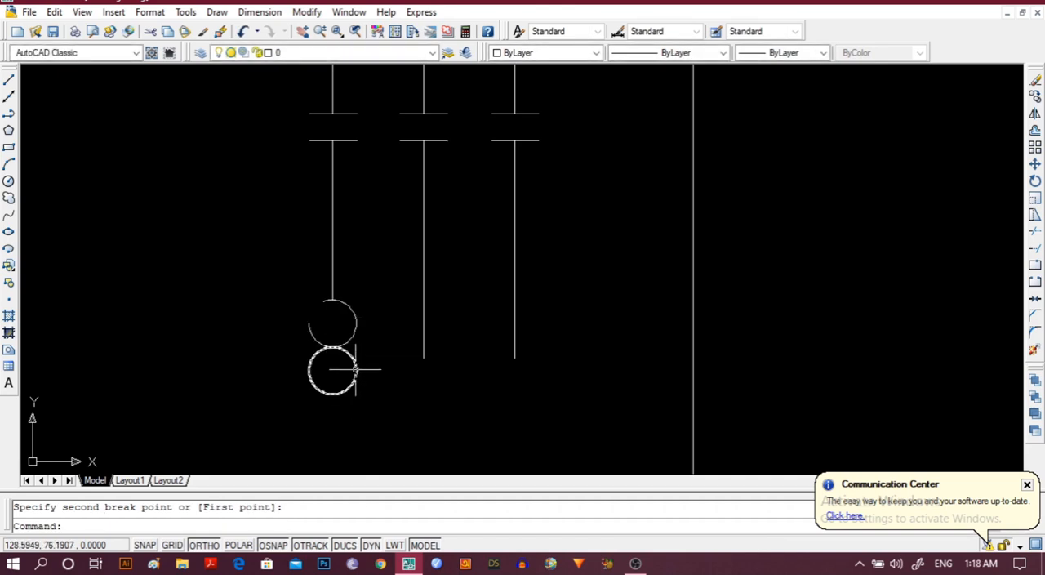
Break the lower circle on its lower-right side, from just right of its bottom to its right quadrant point.
left_click(357, 366)
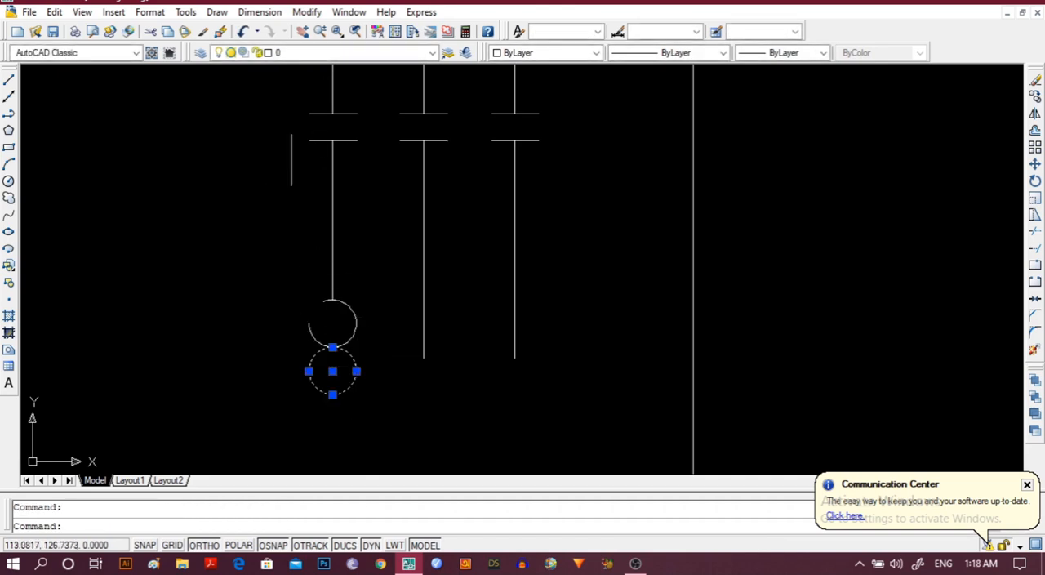
left_click(315, 15)
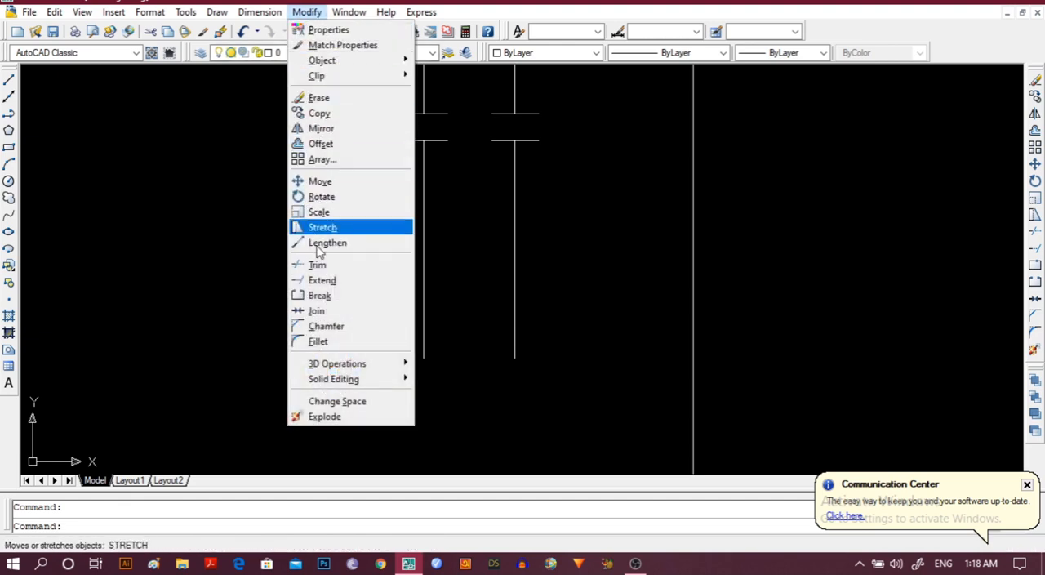
left_click(319, 296)
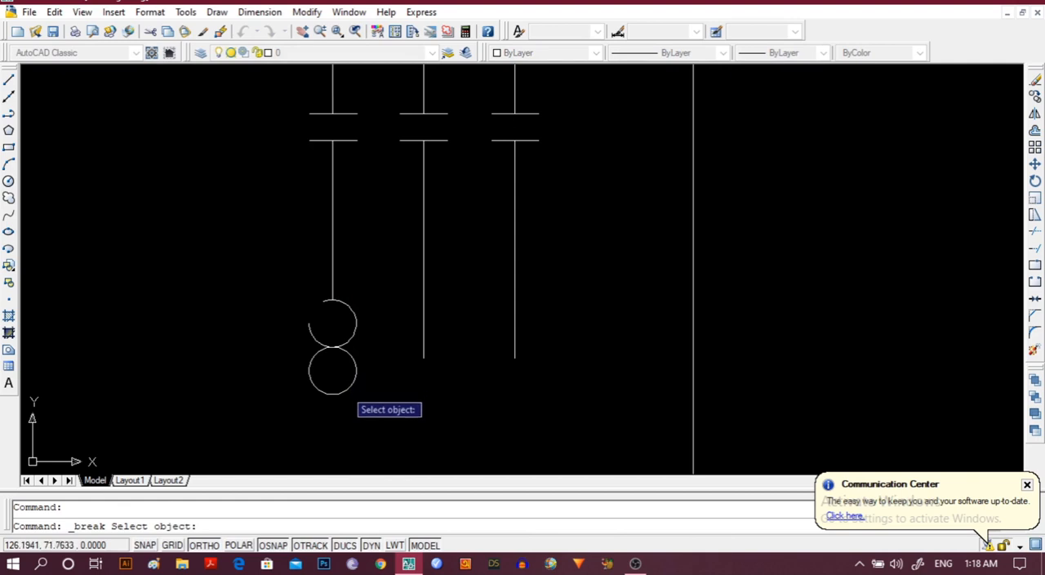
left_click(344, 390)
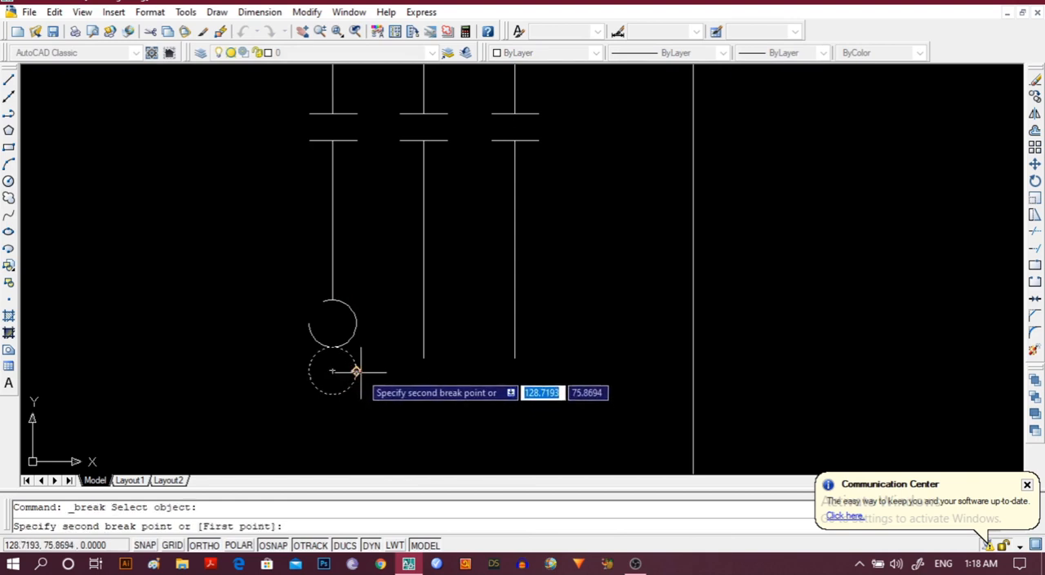
left_click(356, 372)
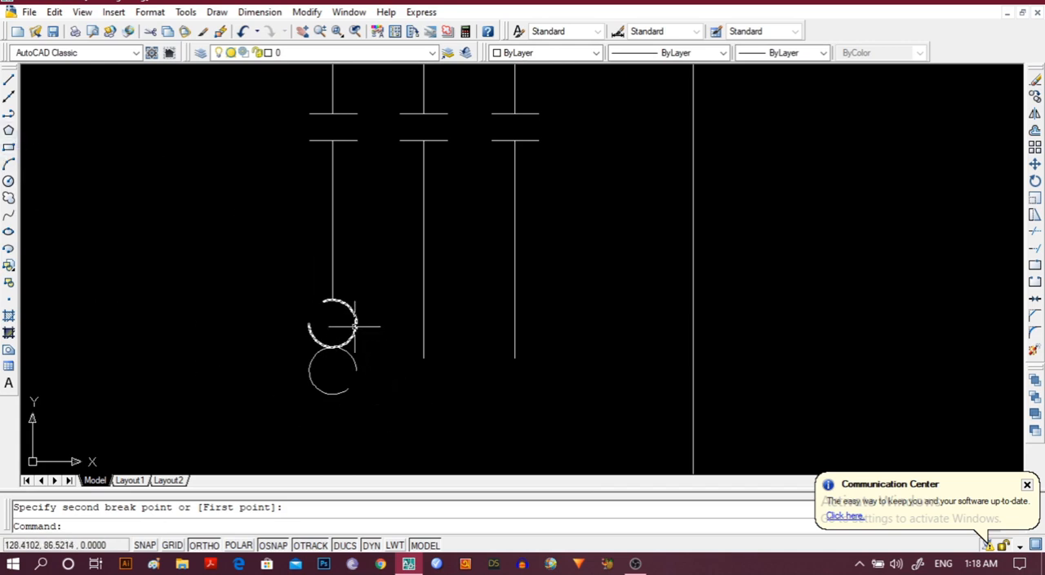
Copy the pair of broken circles from the leftmost vertical line to the same height on the middle and rightmost lines.
left_click(331, 348)
left_click(311, 363)
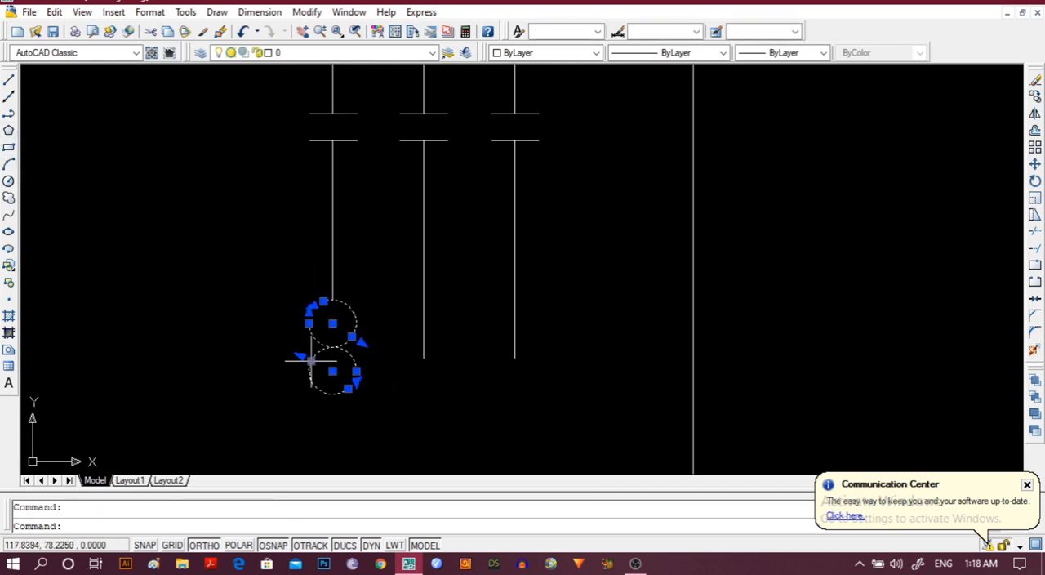
left_click(308, 12)
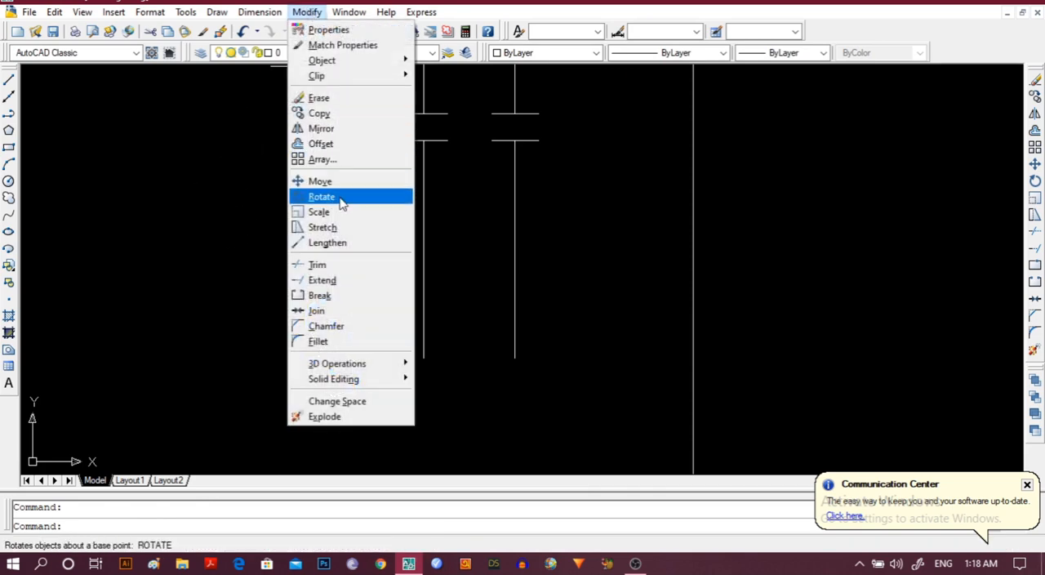
left_click(319, 116)
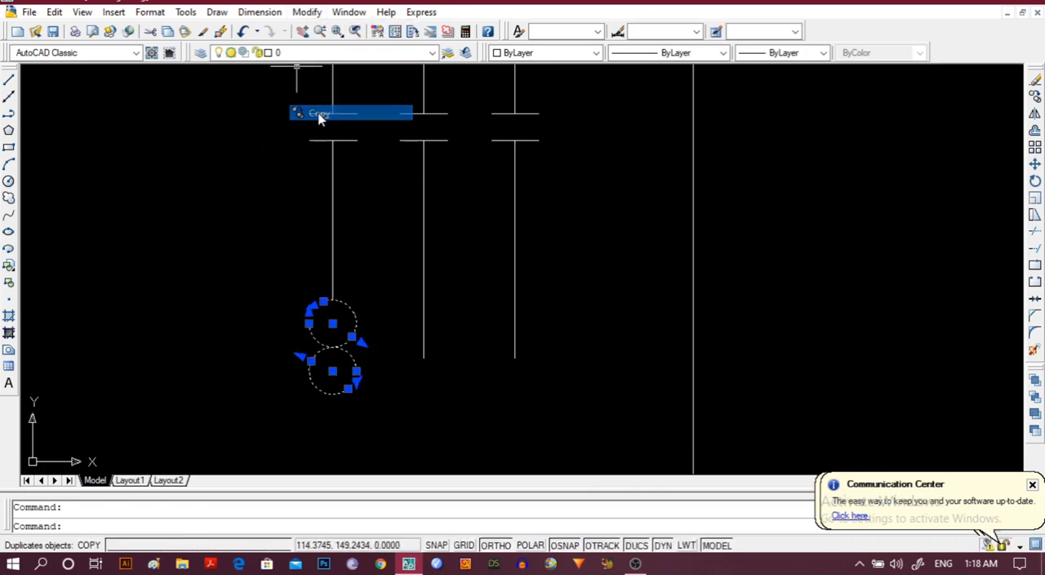
left_click(333, 299)
left_click(423, 298)
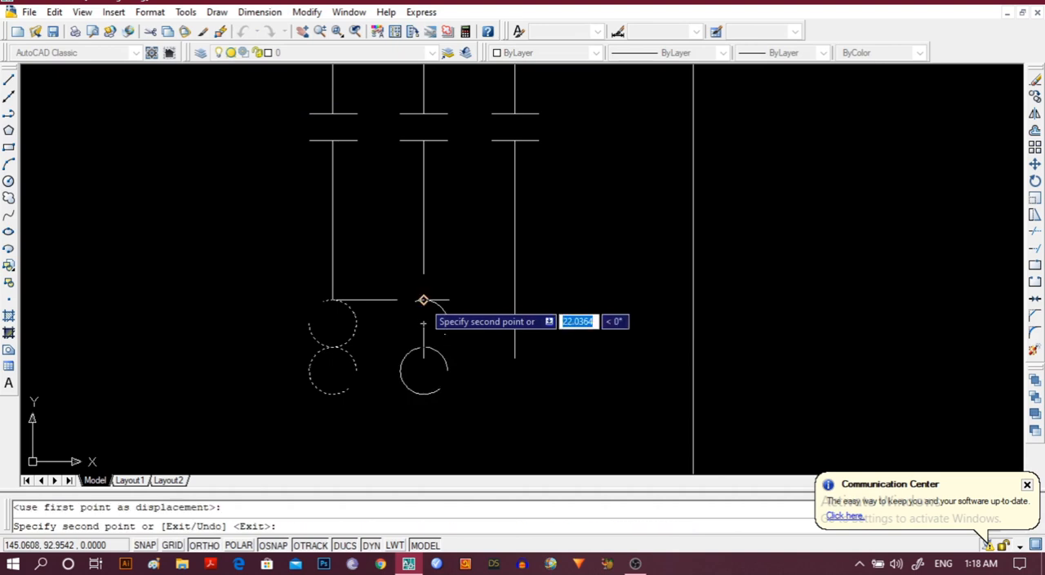
left_click(514, 298)
key("Escape")
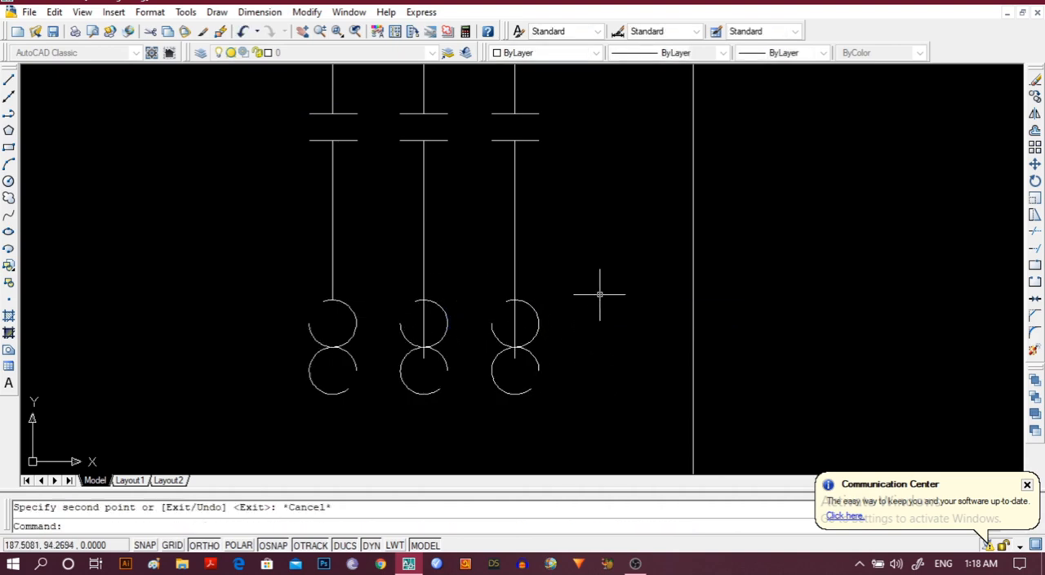
Trim the middle and rightmost vertical lines inside their upper broken circles, using the broken circles as cutting edges.
left_click(402, 335)
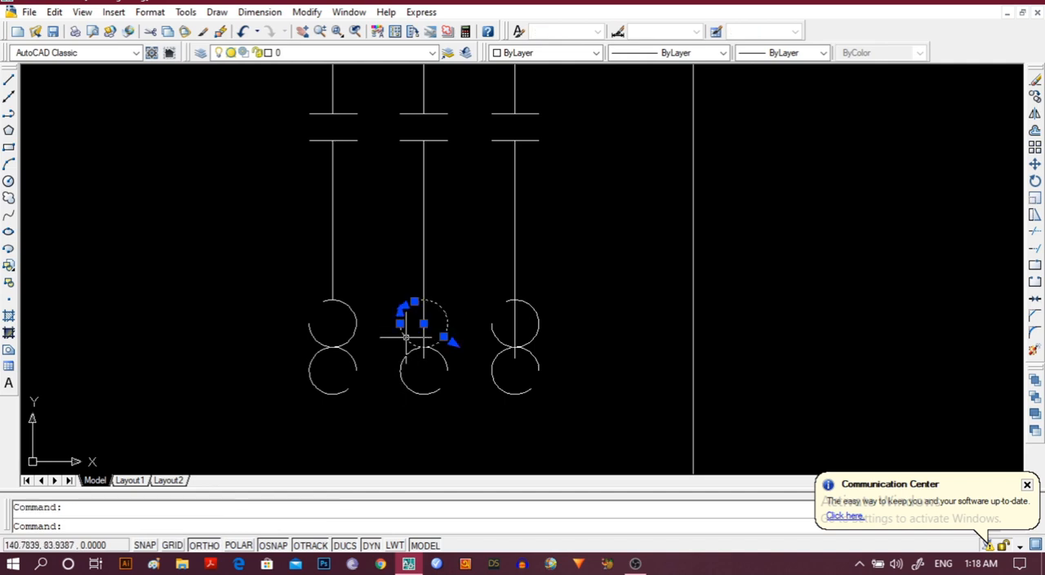
left_click(423, 341)
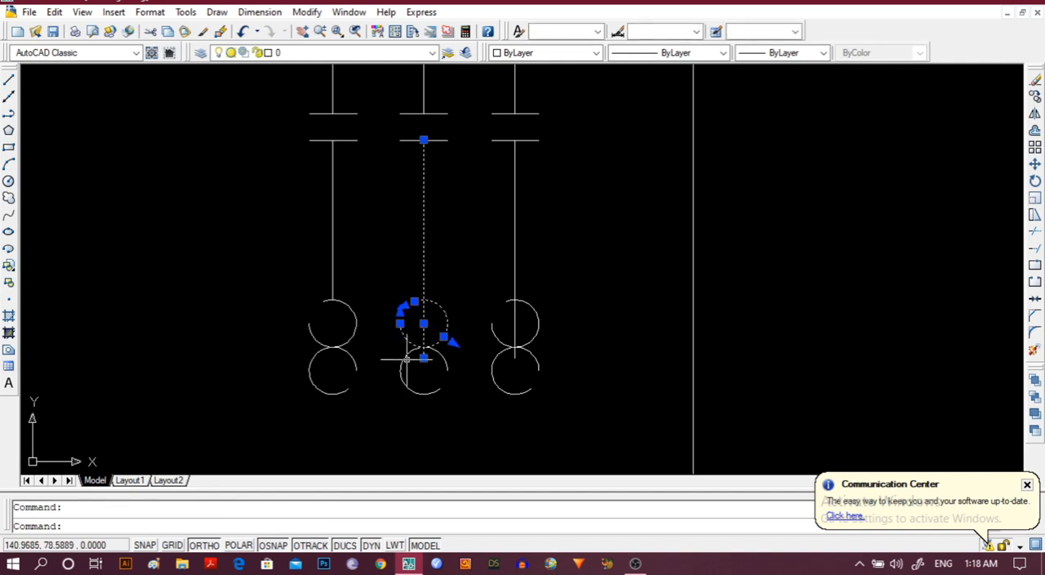
left_click(445, 375)
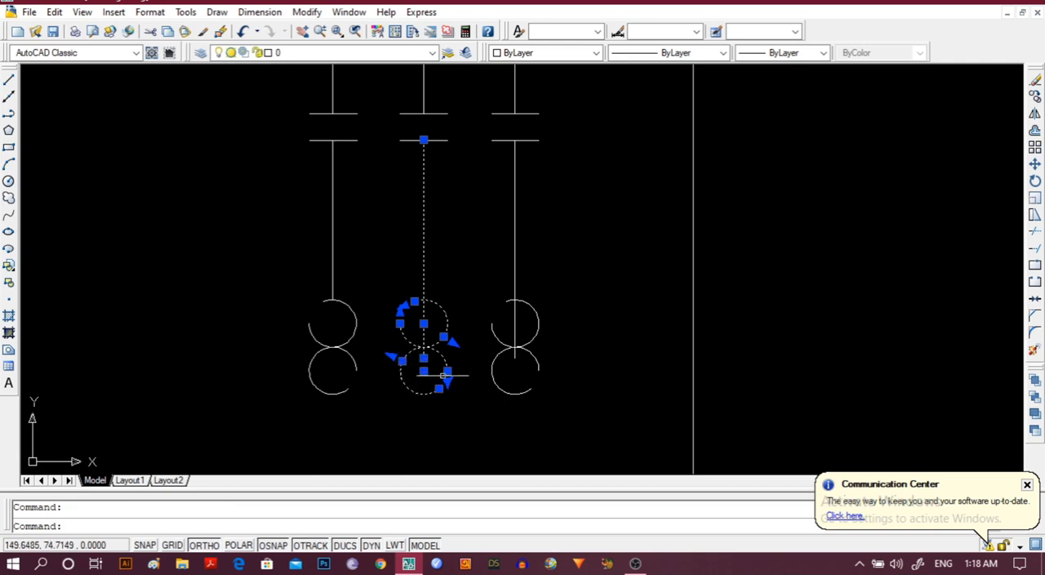
left_click(495, 338)
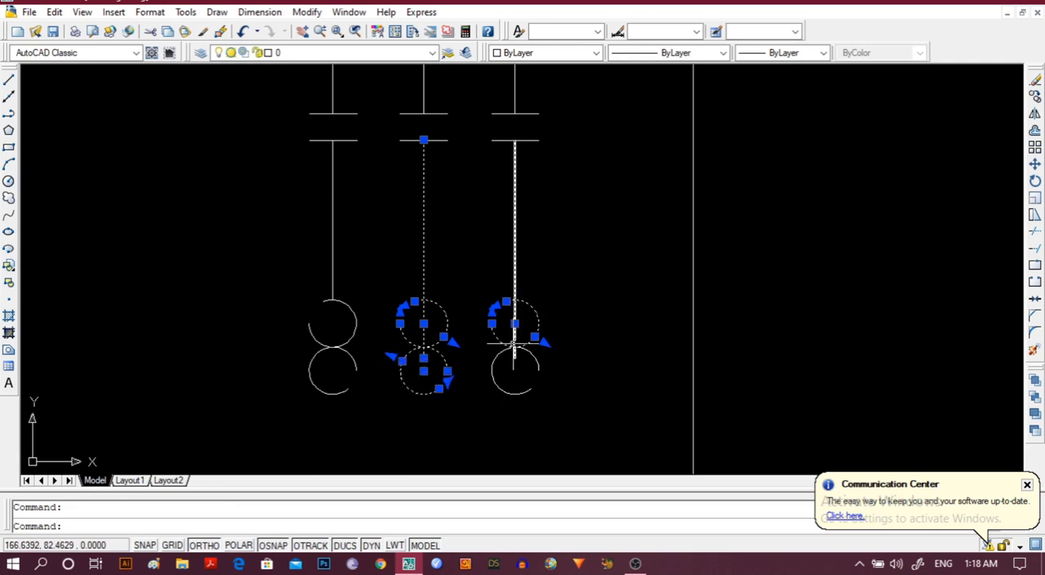
left_click(514, 349)
left_click(493, 361)
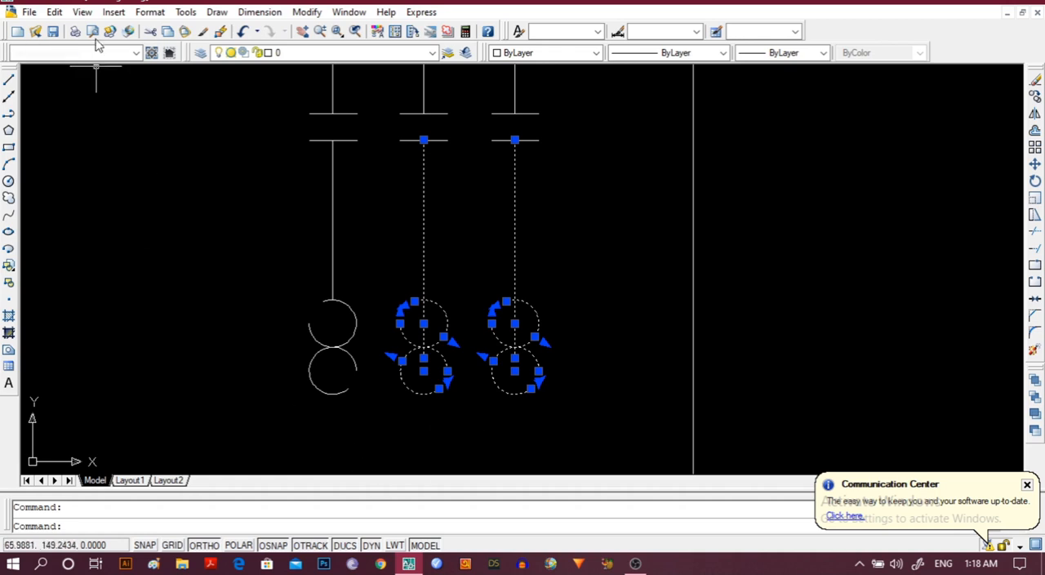
left_click(307, 12)
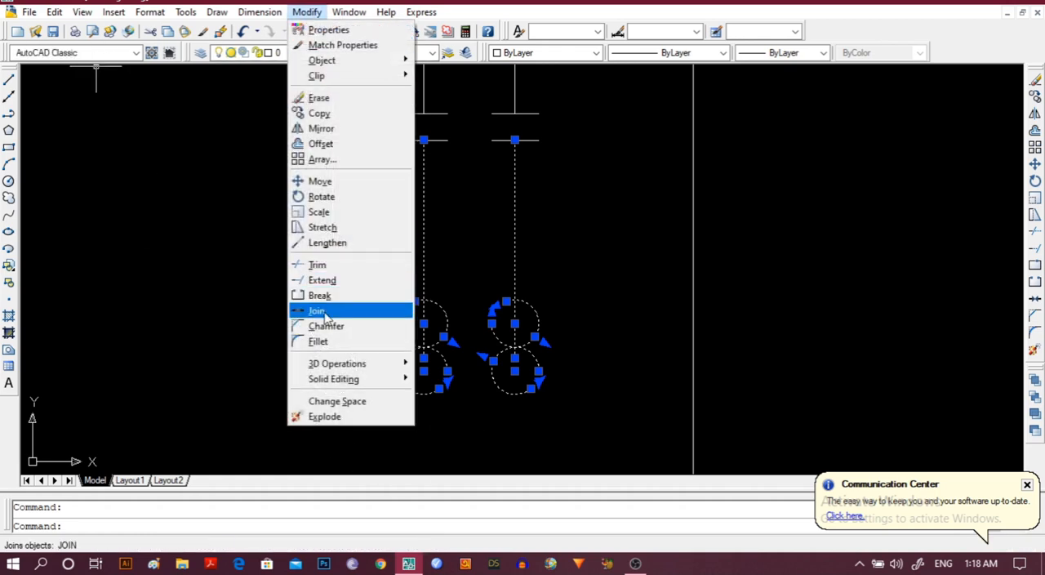
left_click(335, 264)
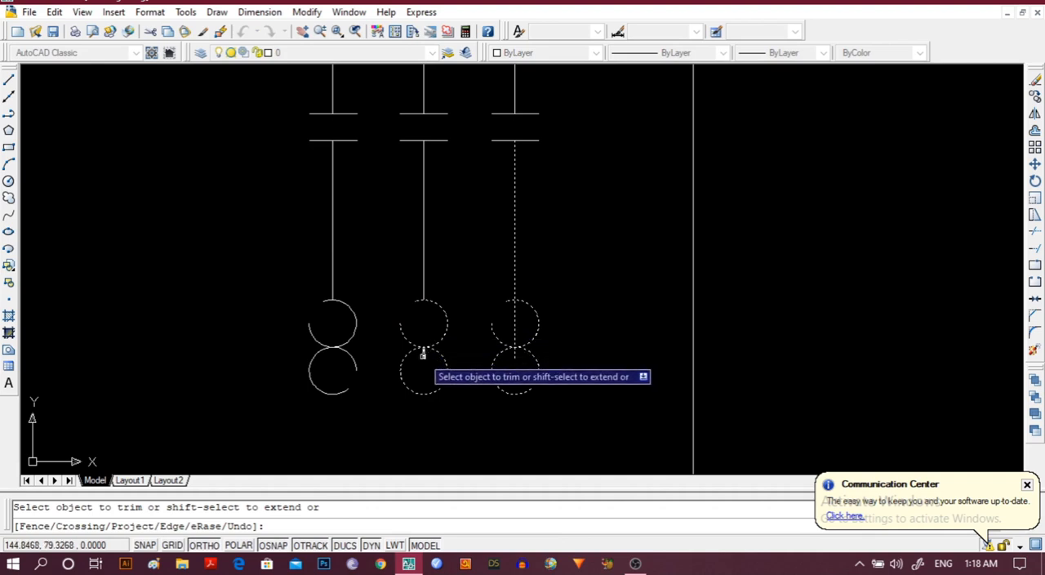
left_click(514, 328)
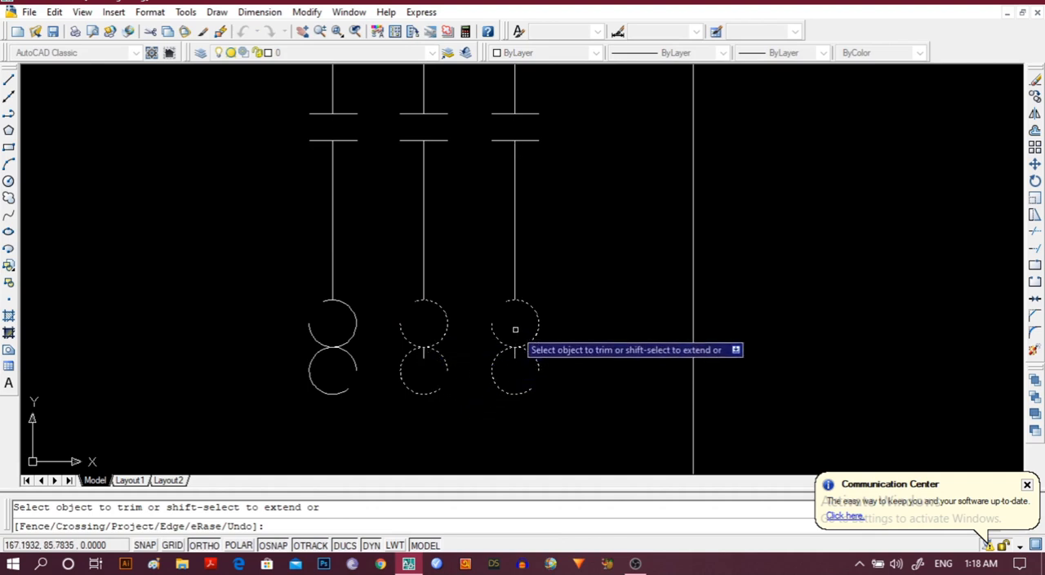
key("Escape")
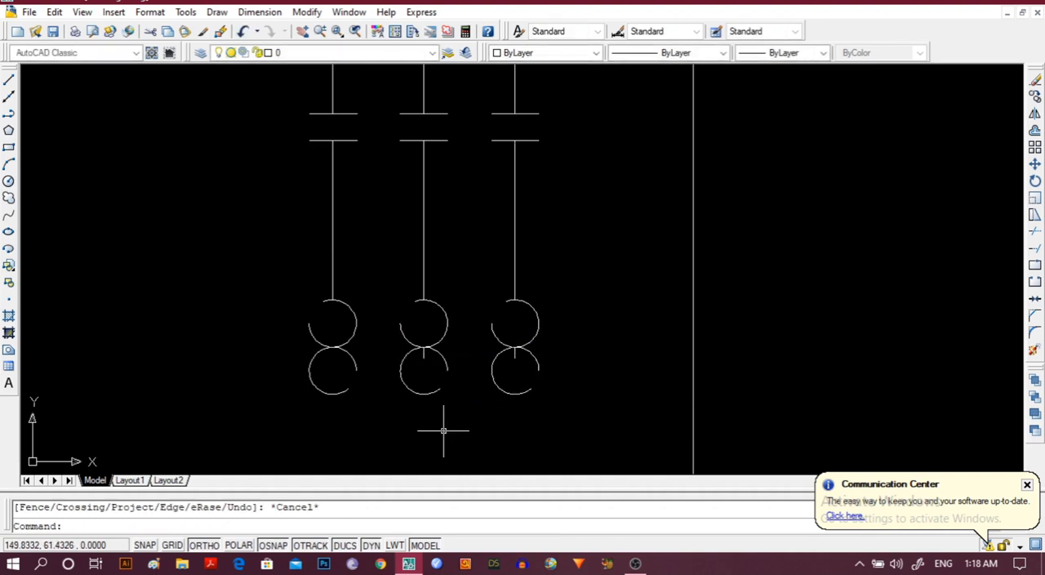
Erase the short leftover line stubs inside the lower broken circles of the middle and rightmost lines.
left_click(422, 353)
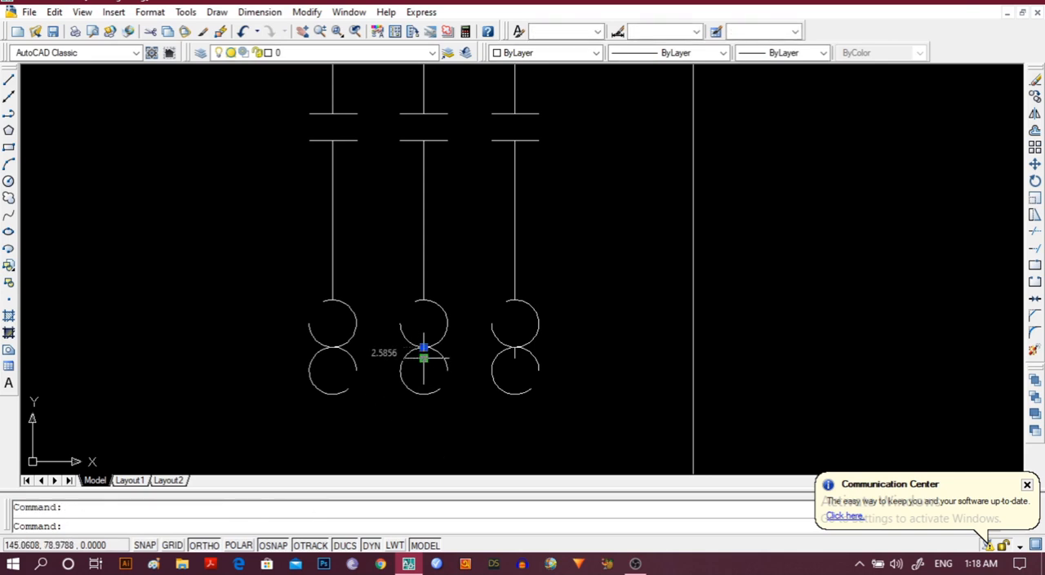
key("Delete")
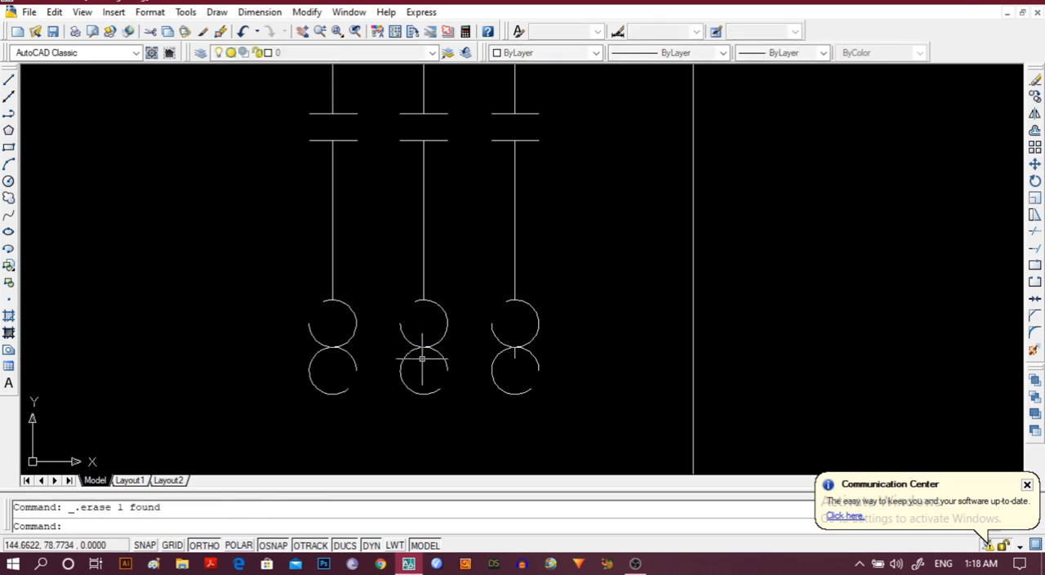
left_click(515, 353)
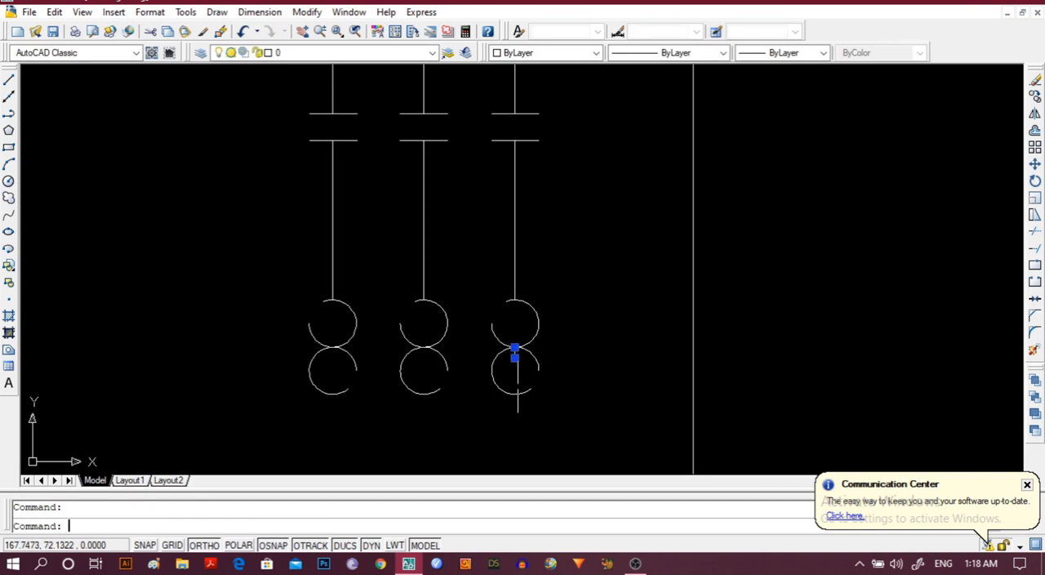
key("Delete")
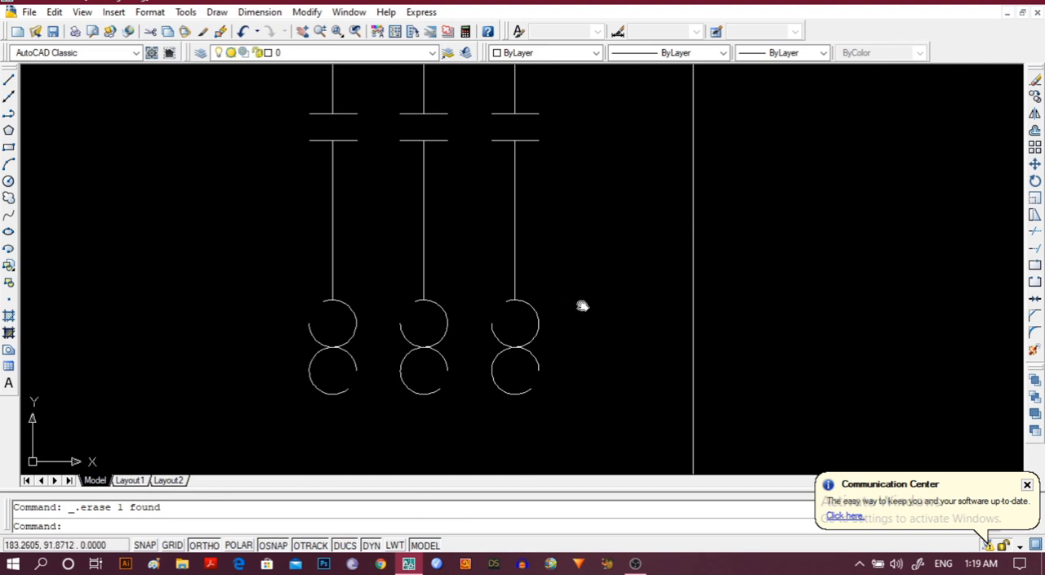
Draw a vertical polyline about 14.5 units long downward from the lowest point of the leftmost lower broken circle.
mouse_move(581, 304)
middle_mouse_down()
mouse_move(628, 89)
mouse_move(613, 107)
middle_mouse_up()
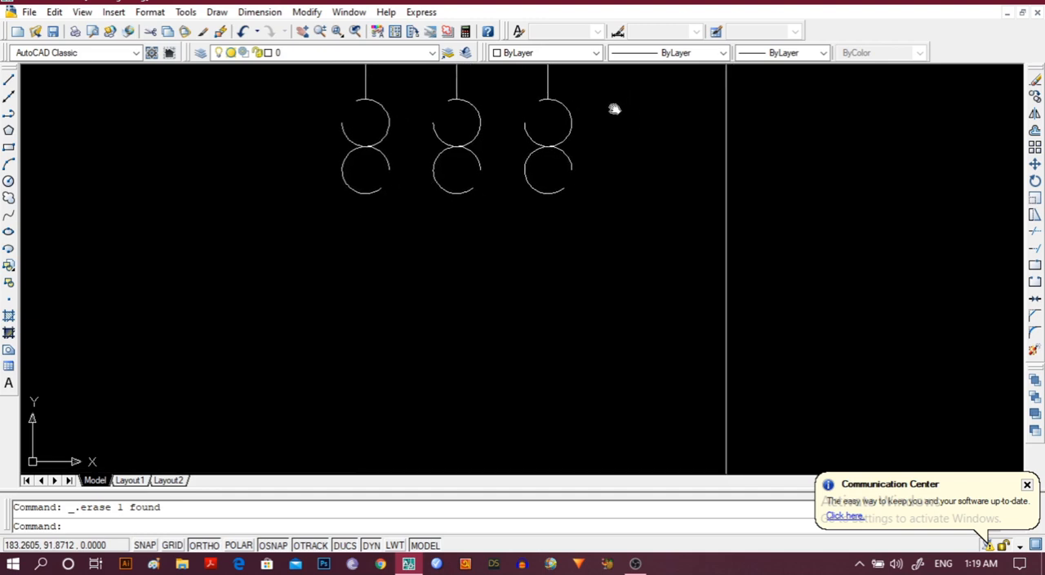
left_click(9, 114)
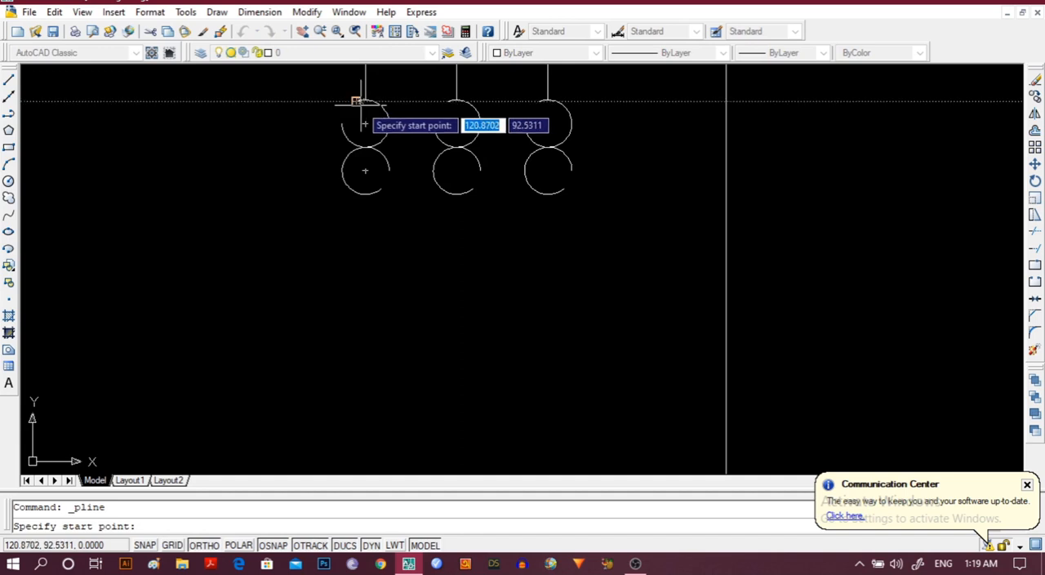
left_click(365, 194)
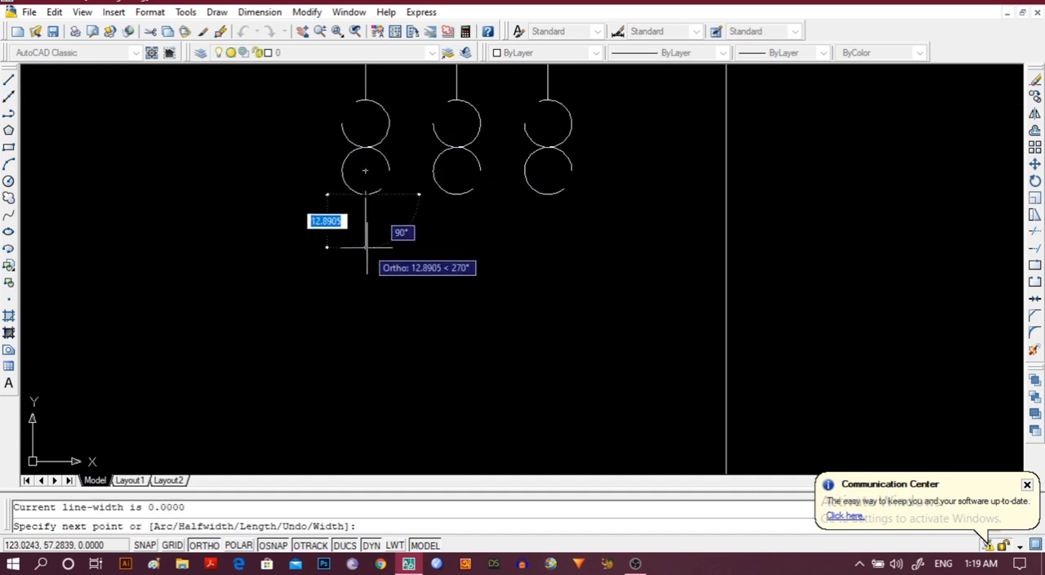
left_click(365, 254)
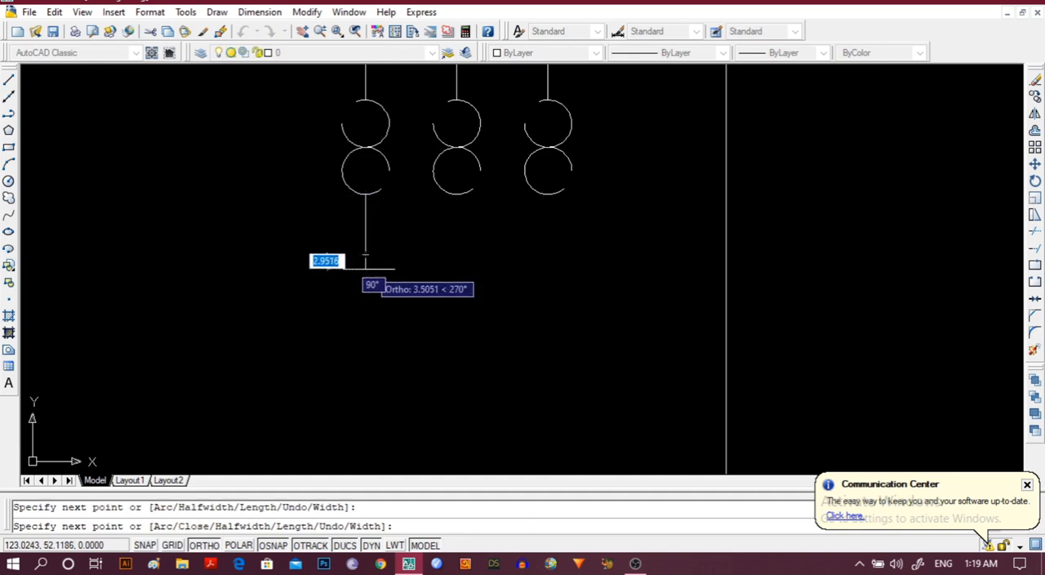
key("Escape")
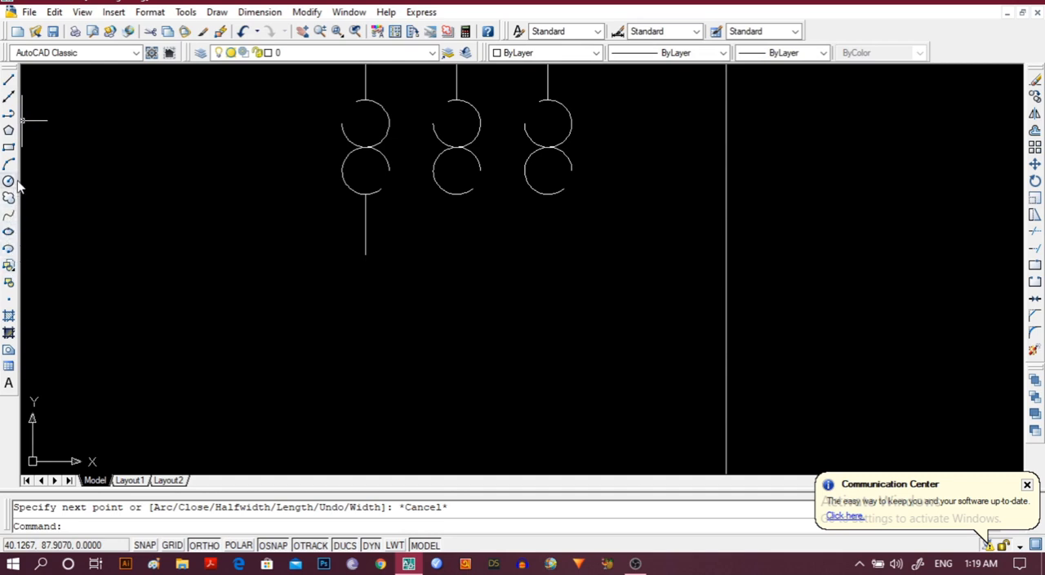
Copy the short vertical line under the leftmost broken circles to the lowest point of the rightmost lower broken circle.
left_click(365, 233)
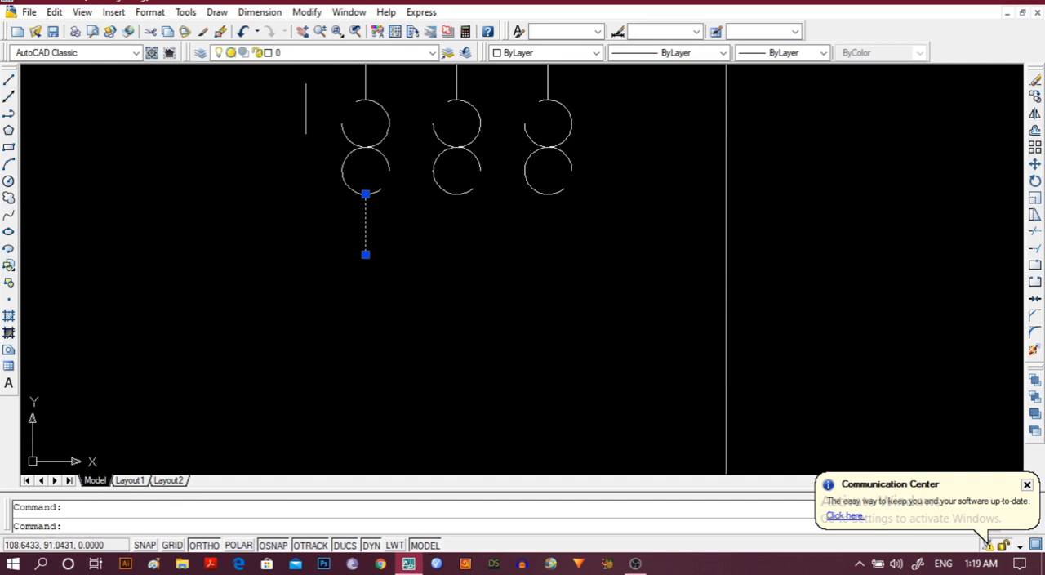
left_click(306, 12)
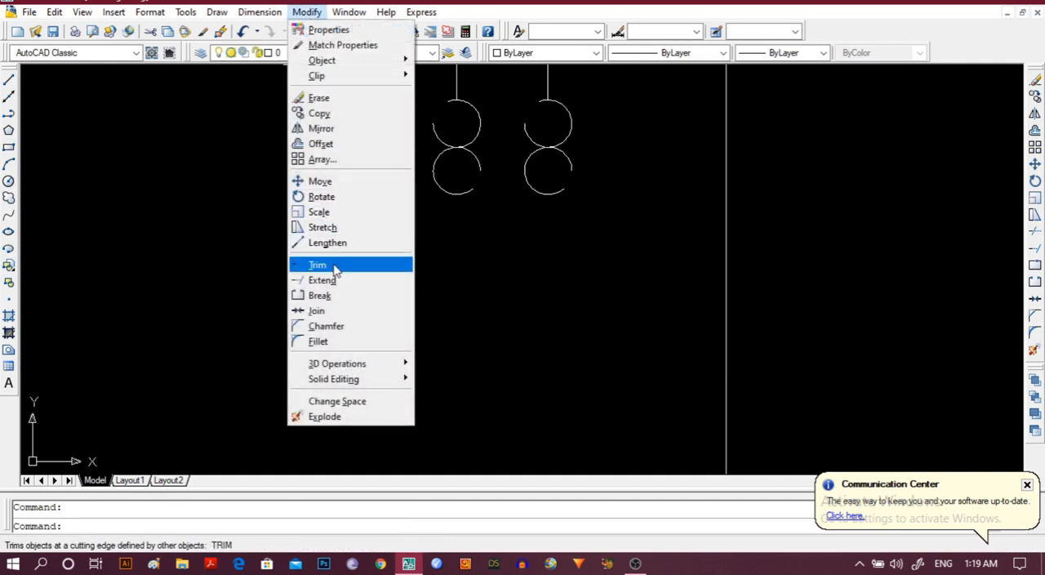
left_click(356, 112)
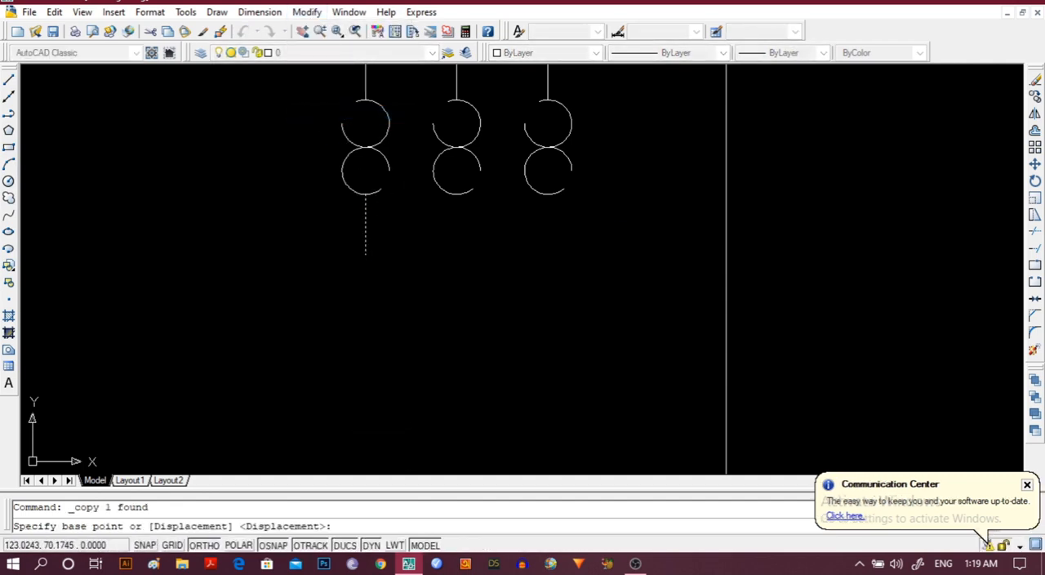
left_click(365, 194)
left_click(548, 194)
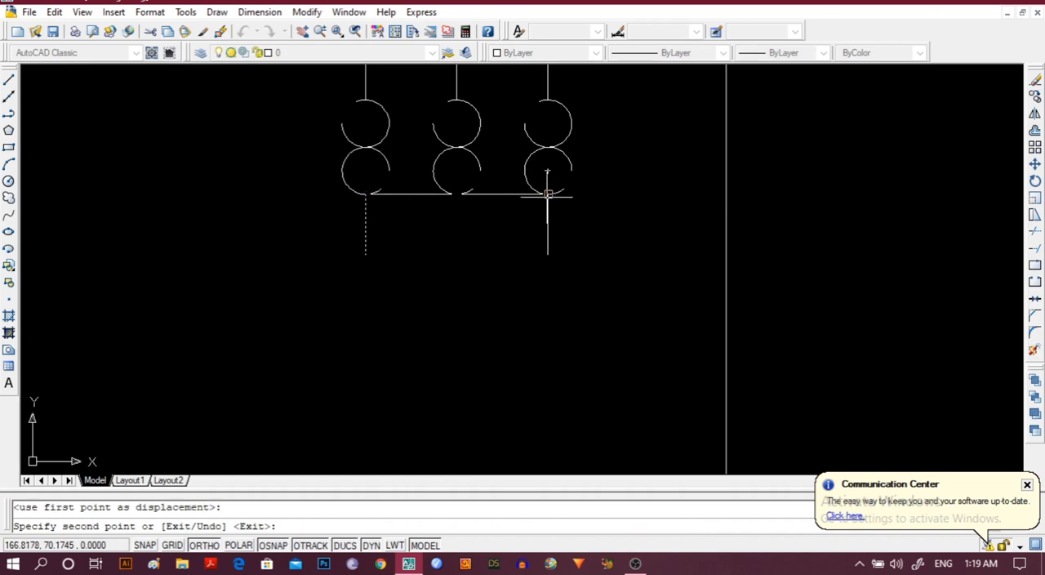
key("Escape")
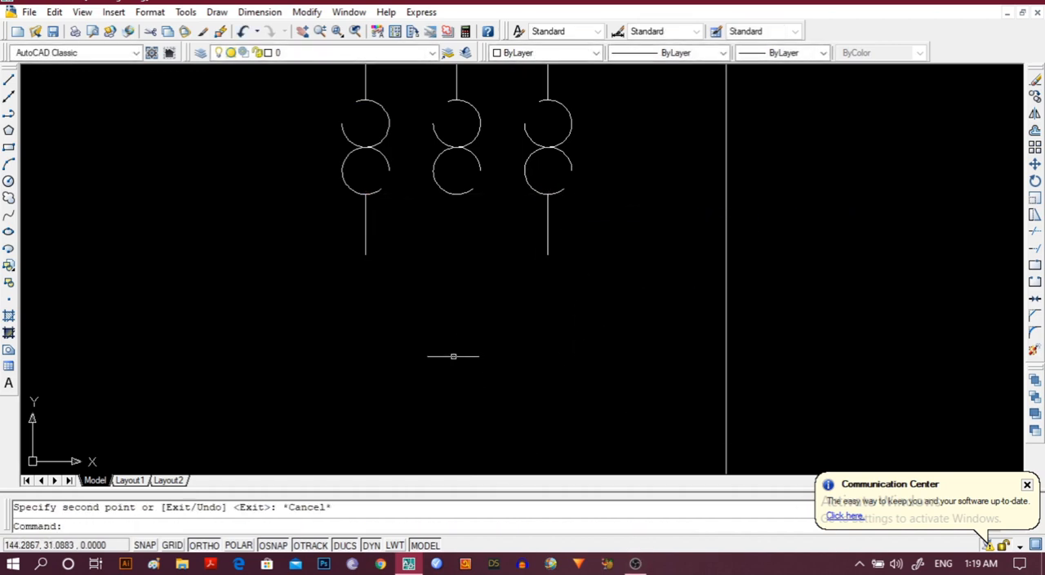
scroll(418, 373, "down", 2)
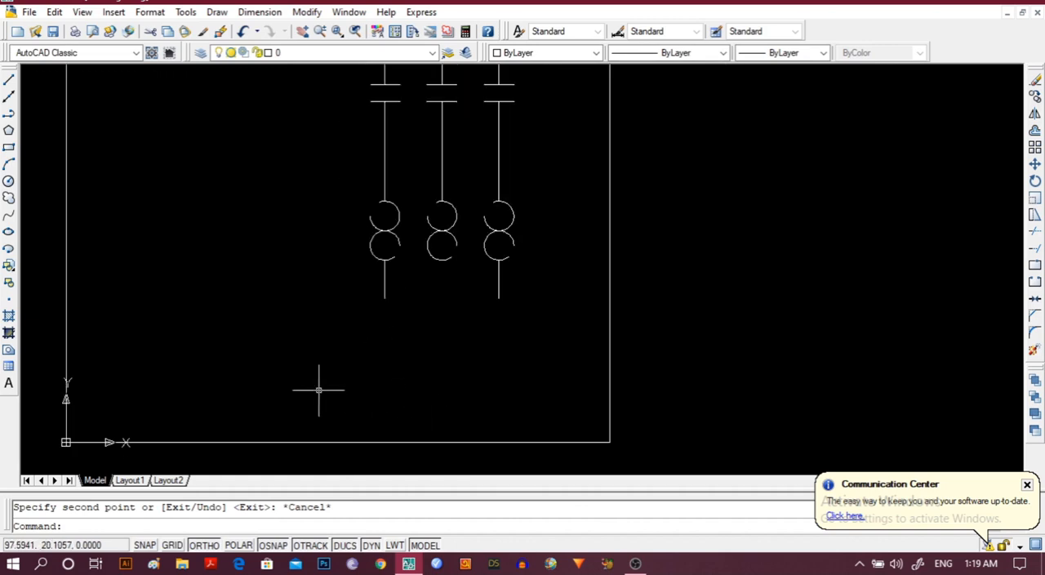
left_click(8, 181)
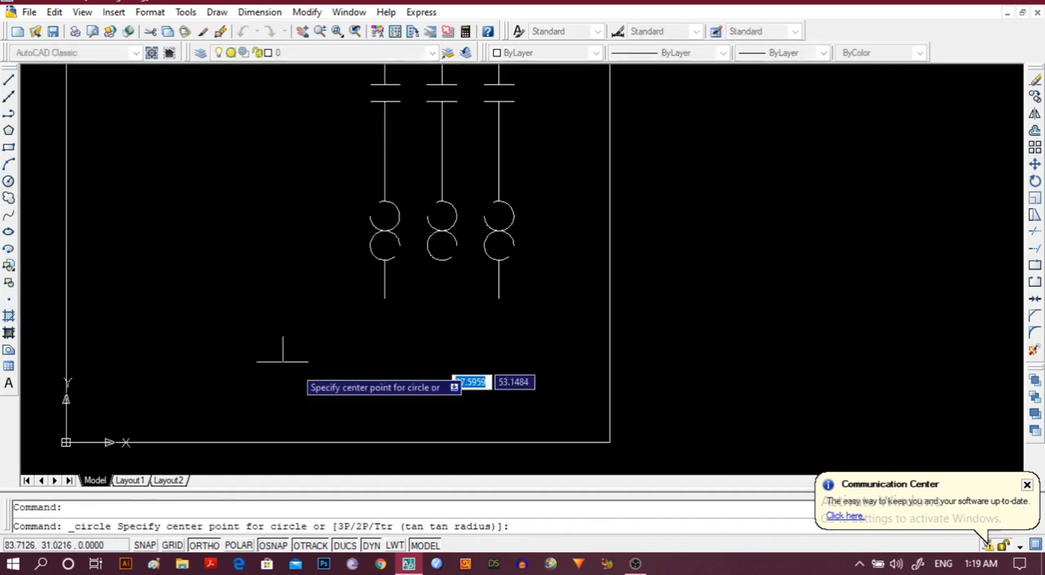
left_click(417, 318)
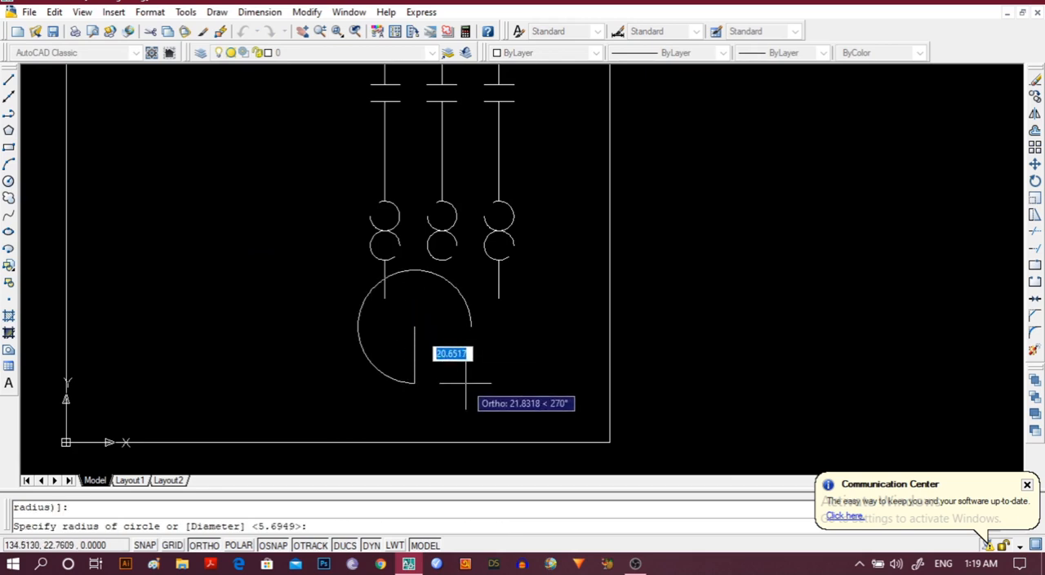
key("Escape")
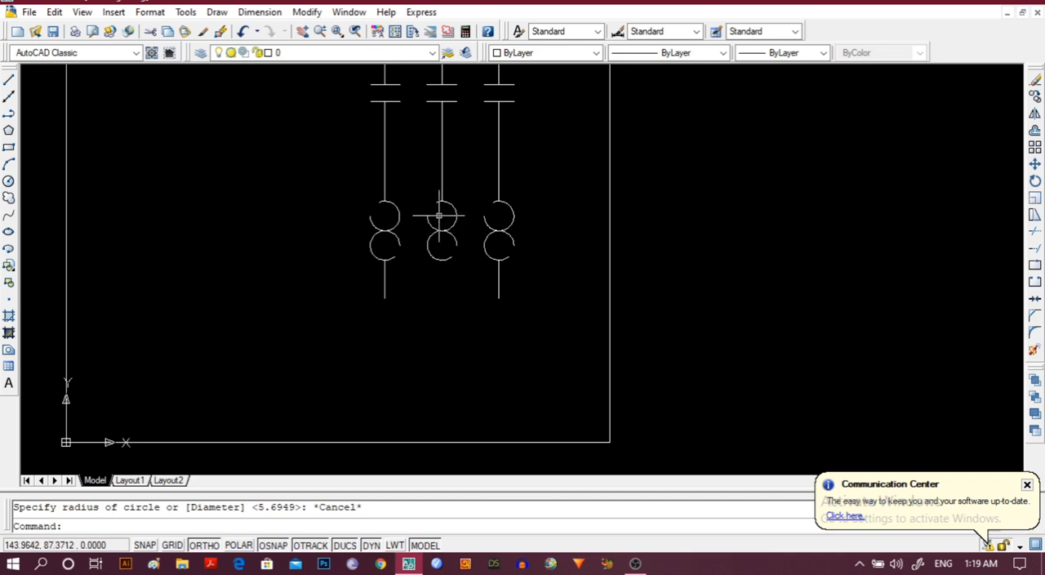
Draw a circle of about 17 units radius, centred about 50 units directly below the centre of the middle upper broken circle.
left_click(7, 184)
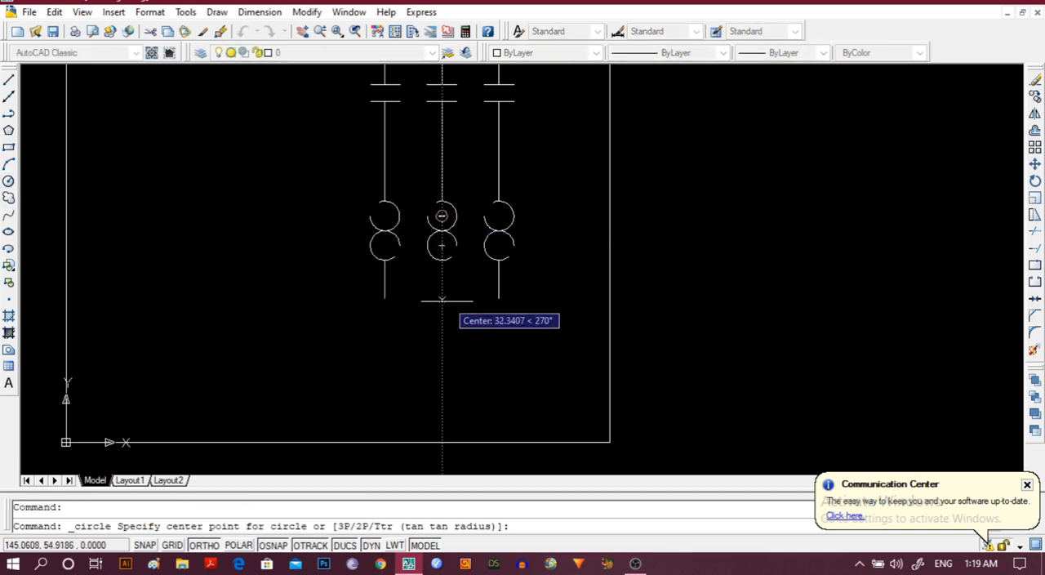
left_click(441, 345)
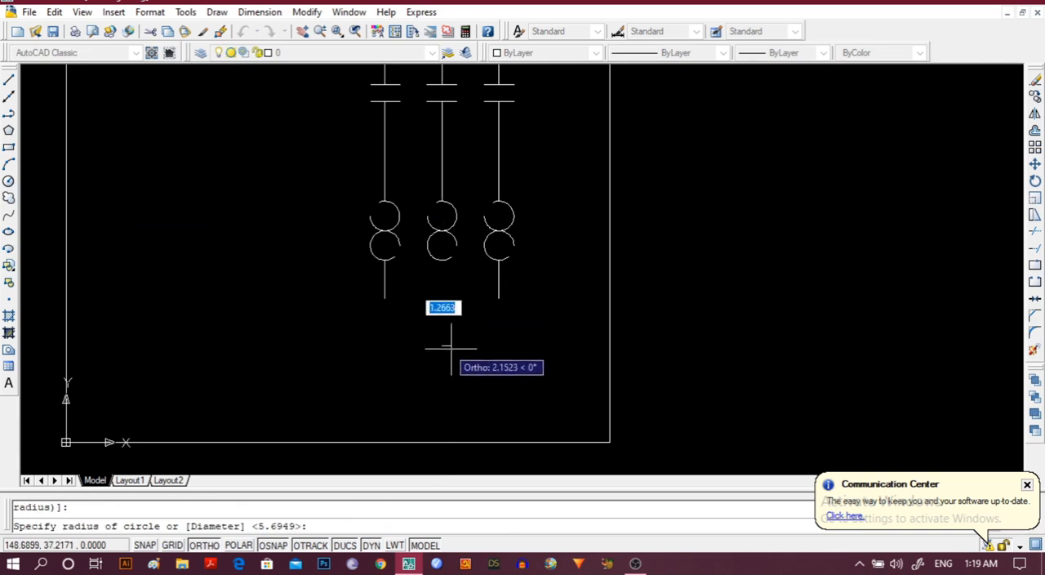
left_click(486, 387)
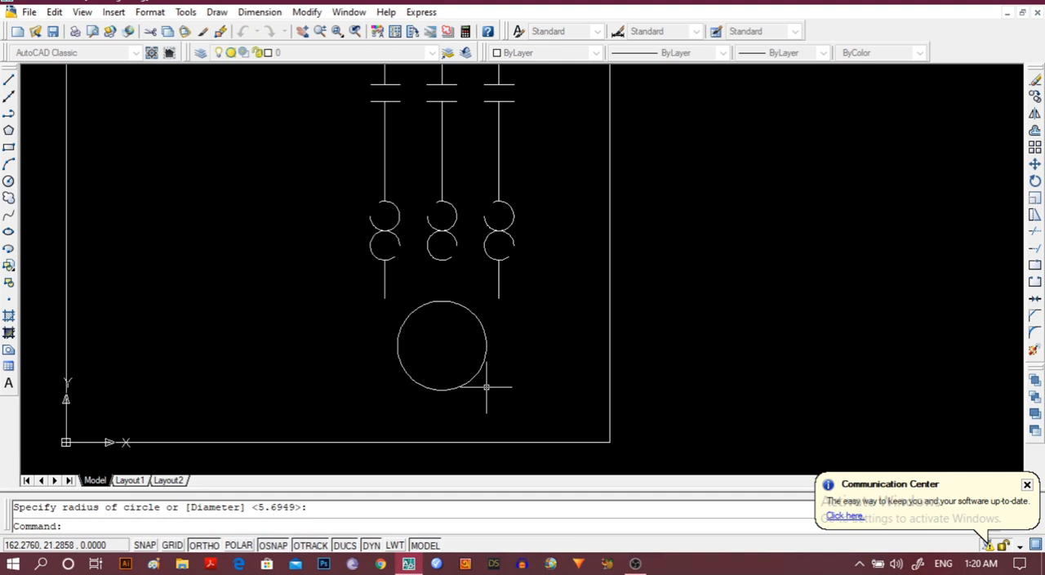
Move the large circle straight down by about 9 units, using its top quadrant point as the base point.
left_click(436, 389)
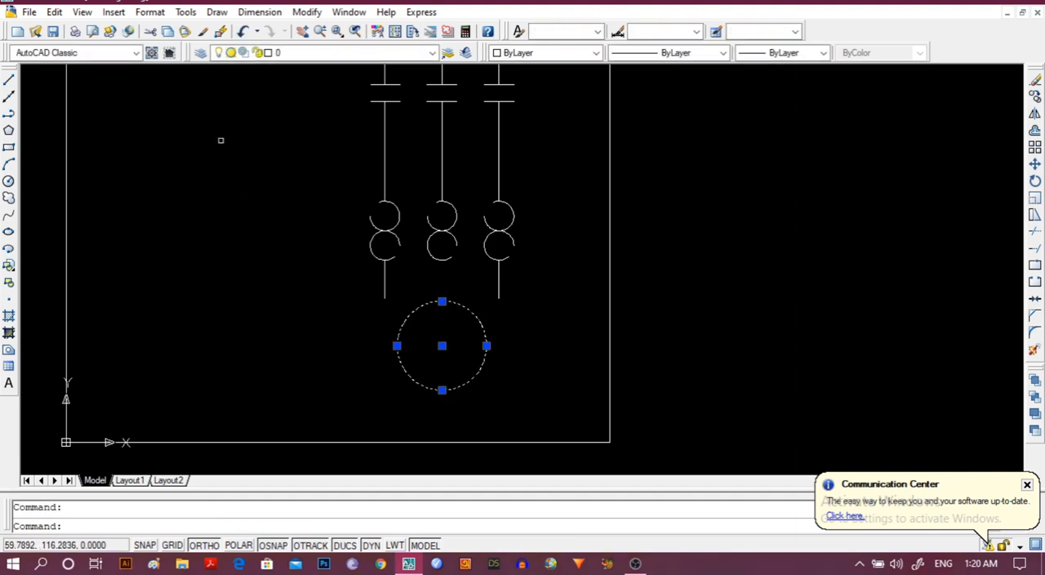
left_click(307, 12)
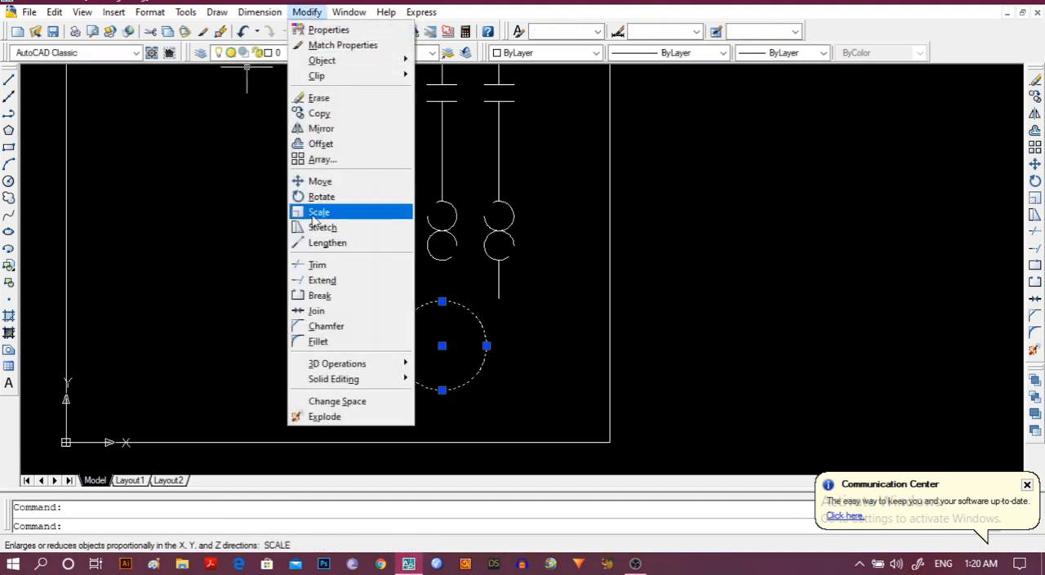
left_click(325, 187)
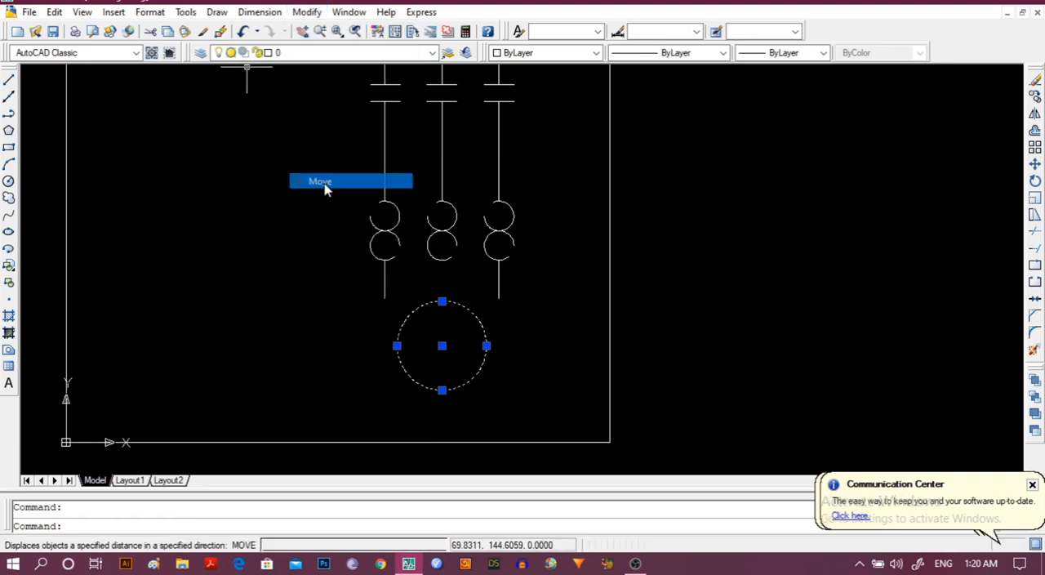
left_click(442, 302)
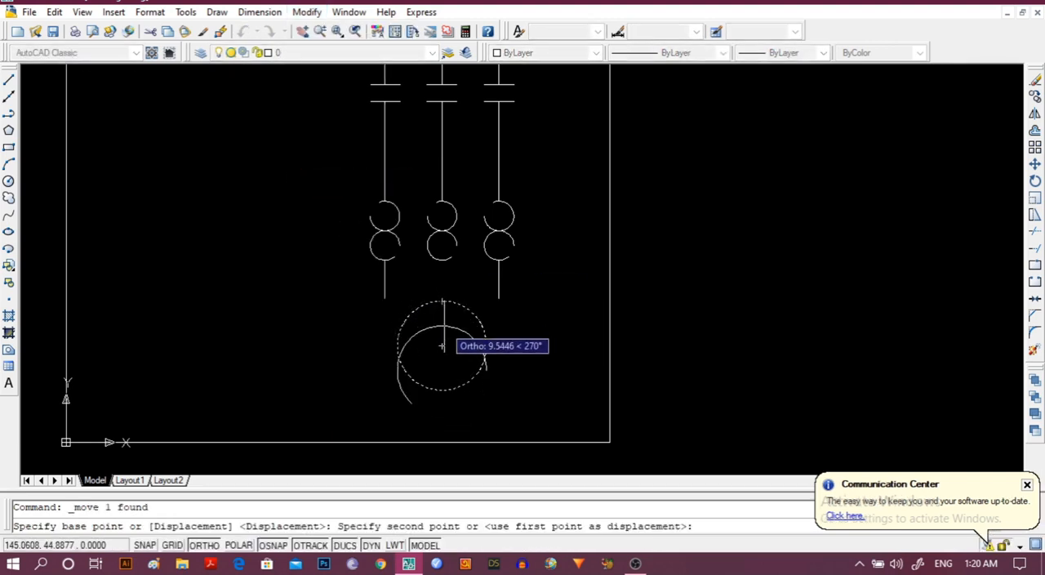
left_click(441, 324)
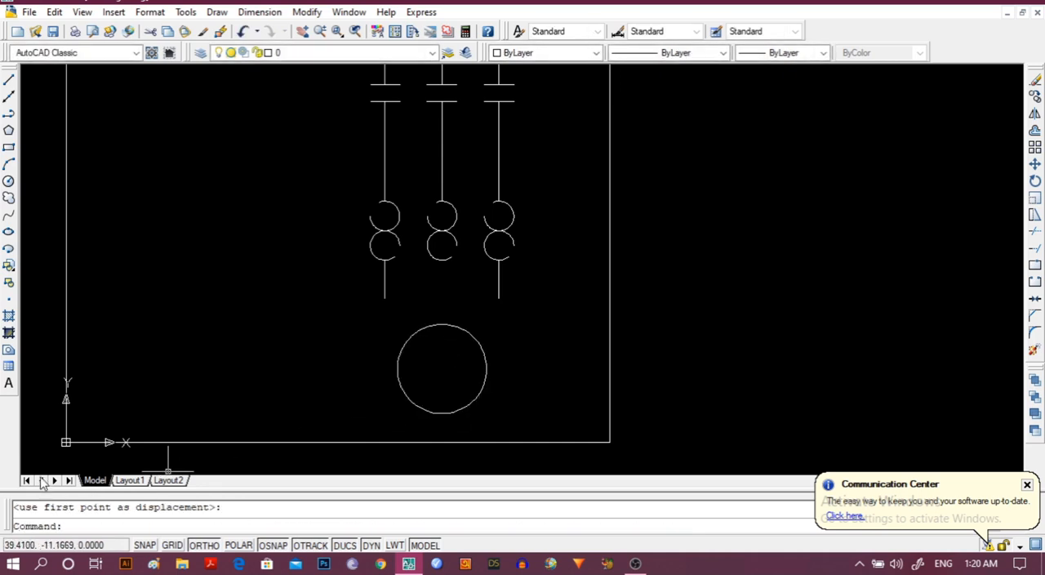
Draw a vertical polyline from the lowest point of the middle lower broken circle to the large circle's top quadrant and turn Ortho off.
left_click(9, 114)
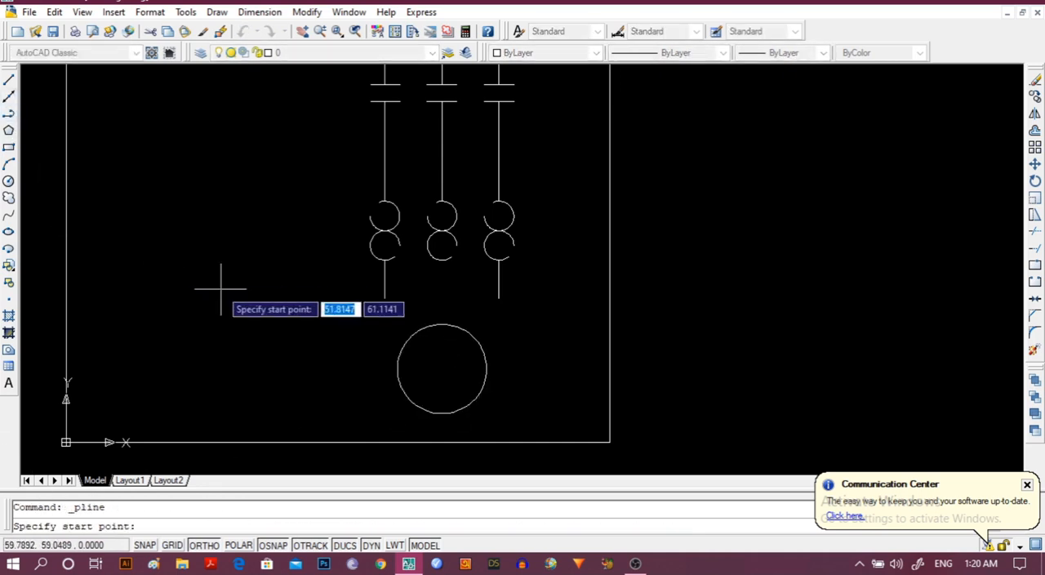
left_click(442, 259)
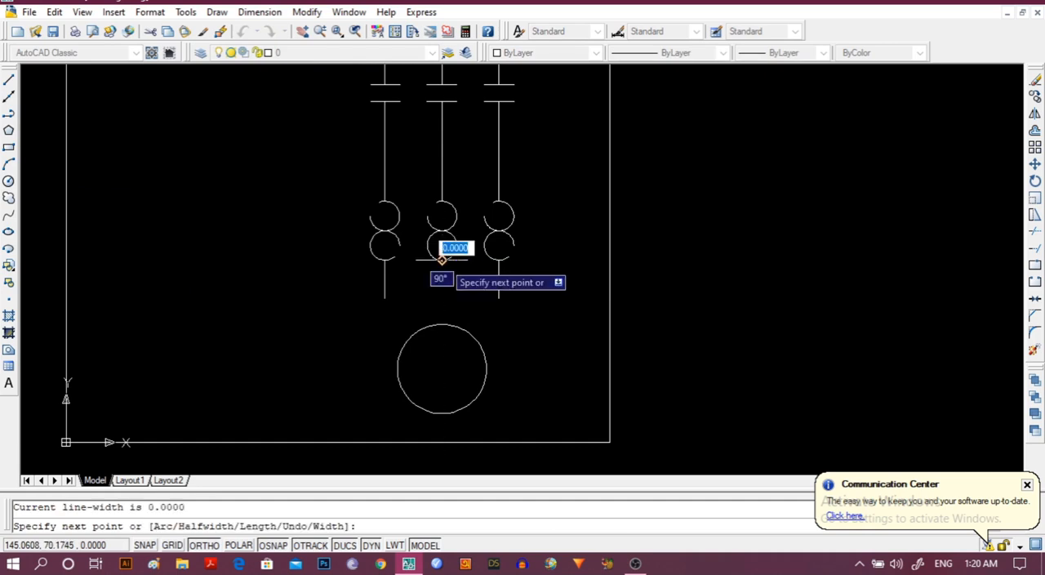
left_click(441, 324)
key("Escape")
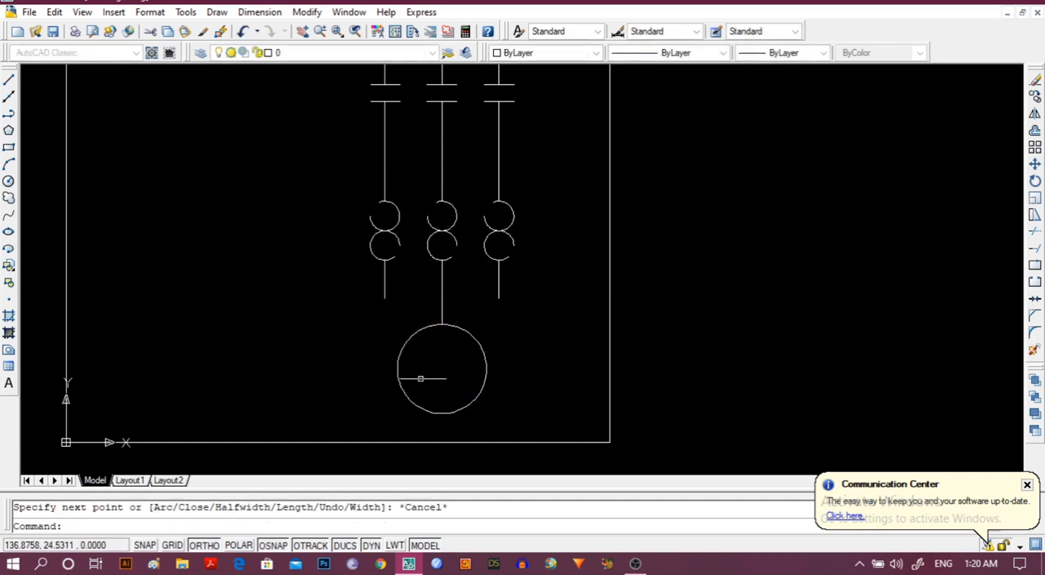
left_click(204, 545)
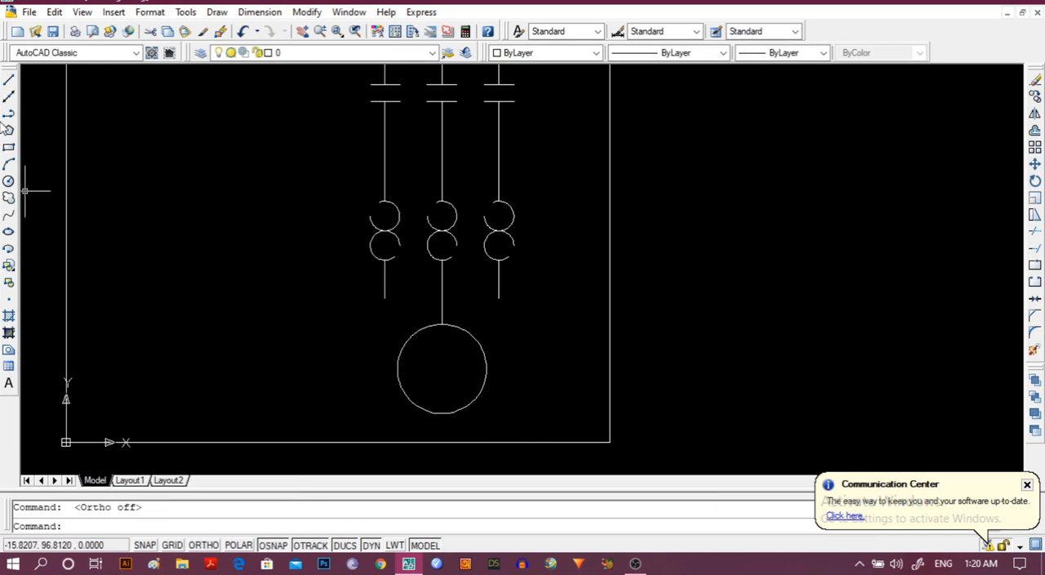
Try a construction line from the lower end of the leftmost short line through the large circle's upper-left edge, and undo it.
left_click(9, 99)
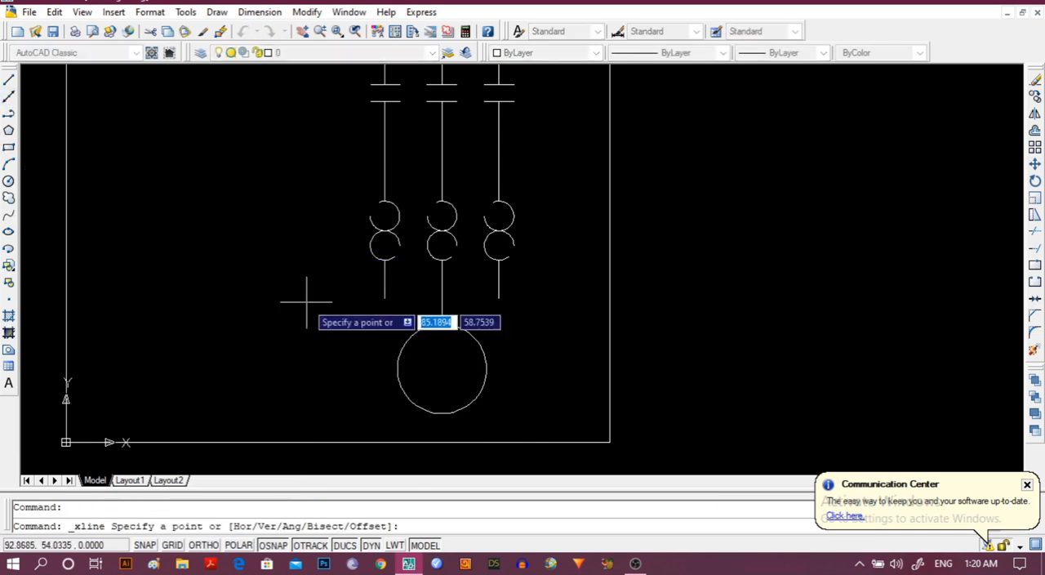
left_click(384, 297)
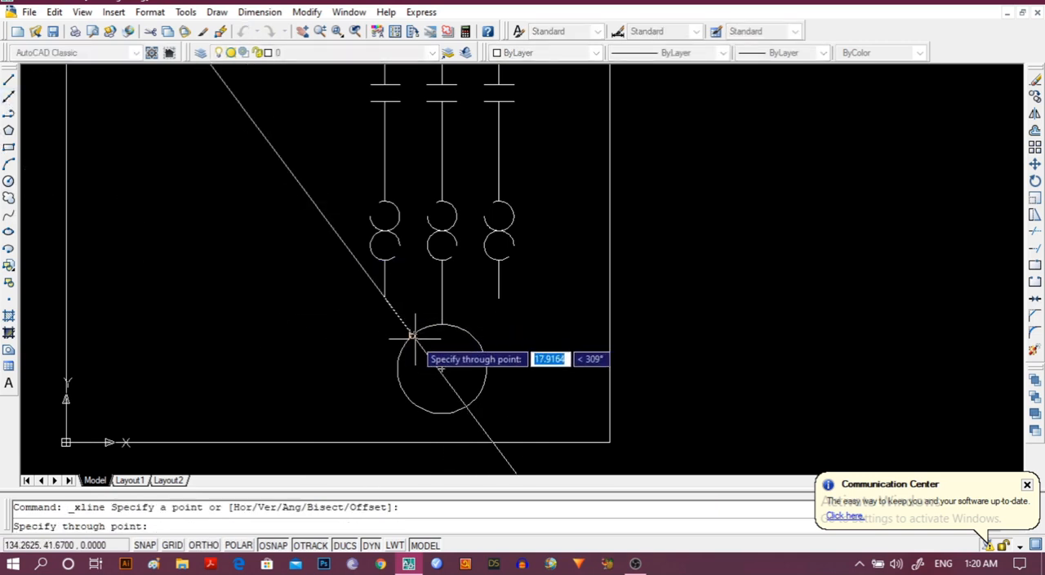
left_click(414, 334)
key("Escape")
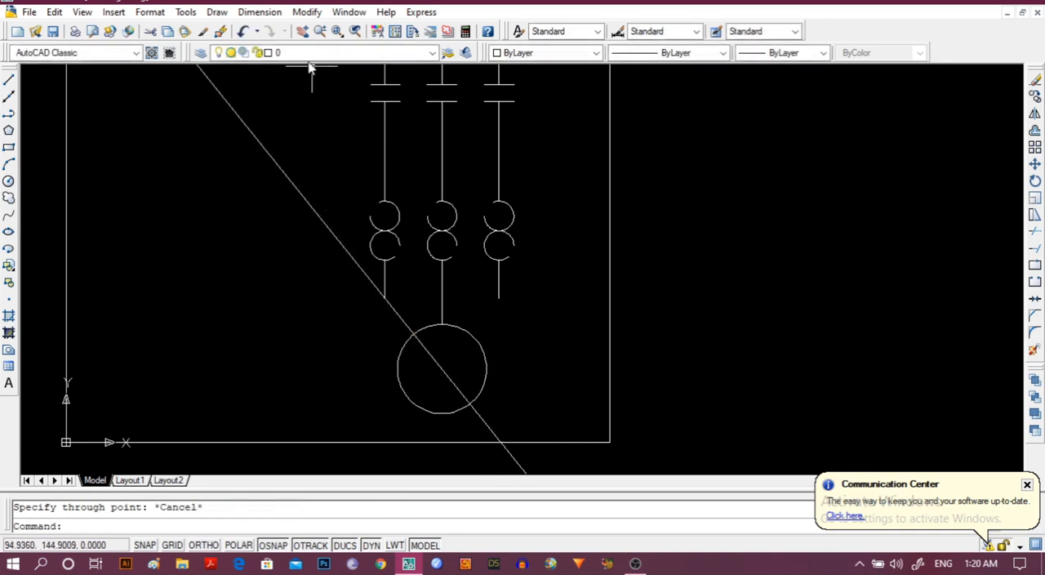
left_click(243, 31)
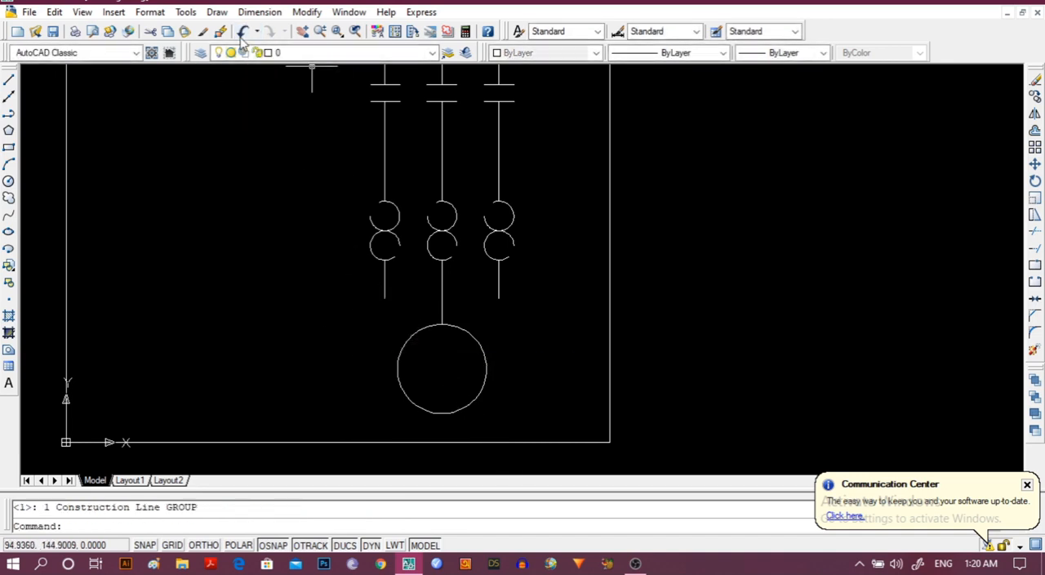
Draw a slanted polyline about 18 units long from the lower end of the leftmost short line to the large circle's upper-left edge.
left_click(9, 113)
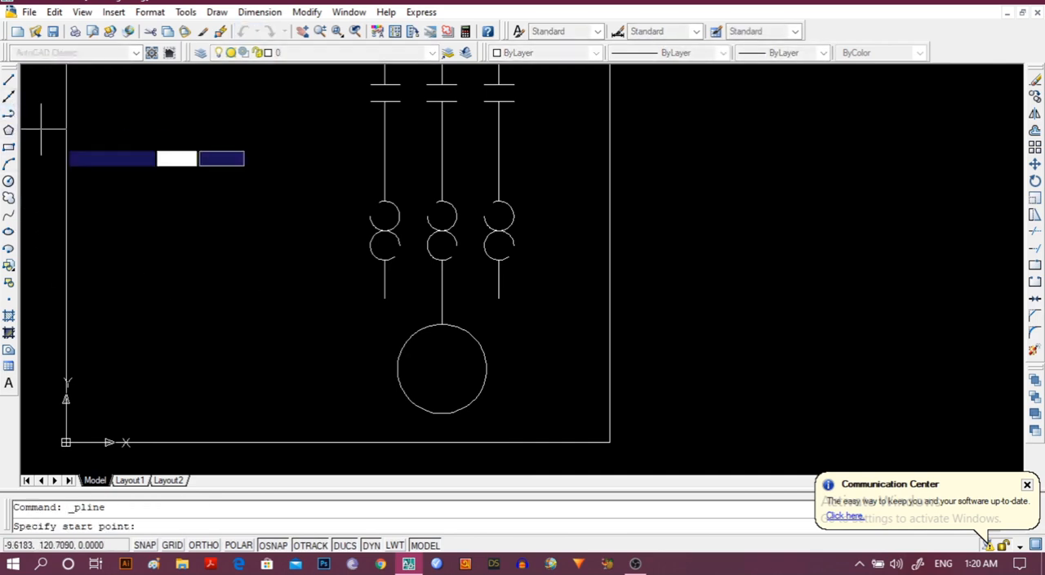
left_click(384, 297)
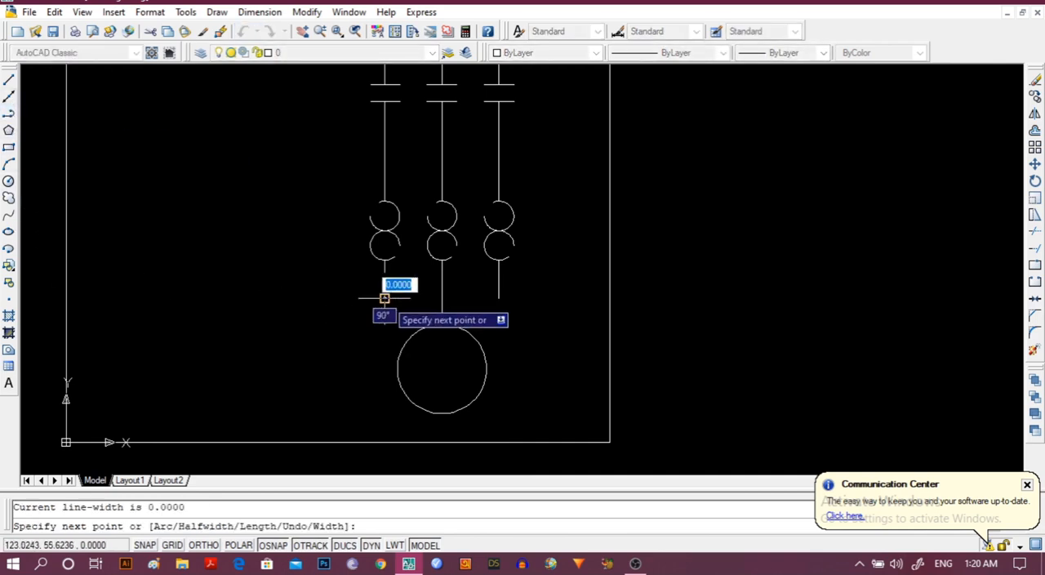
left_click(414, 333)
key("Escape")
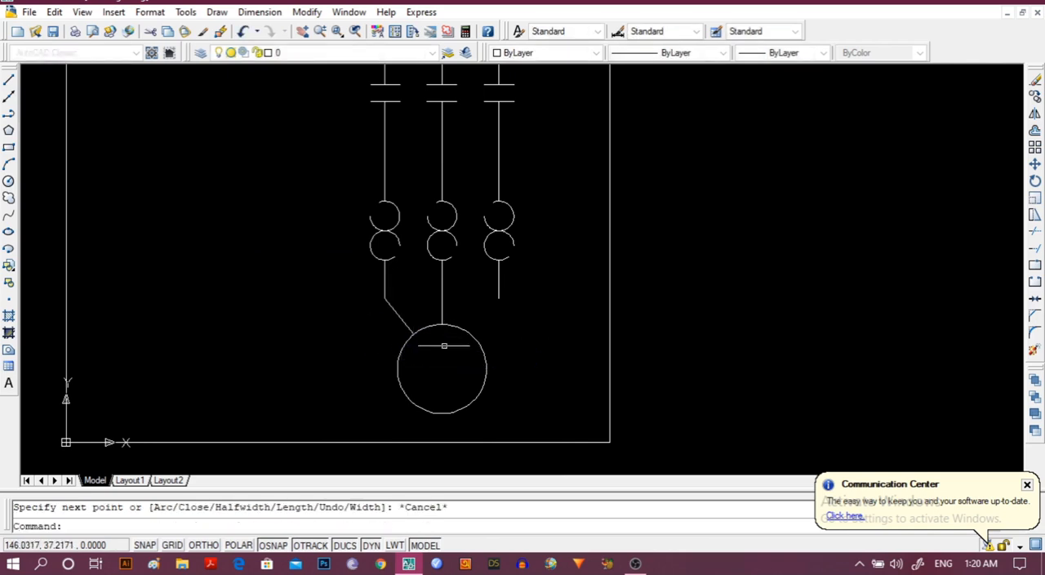
Draw a slanted polyline from the lower end of the rightmost short line to the large circle's upper-right edge.
left_click(9, 114)
left_click(498, 298)
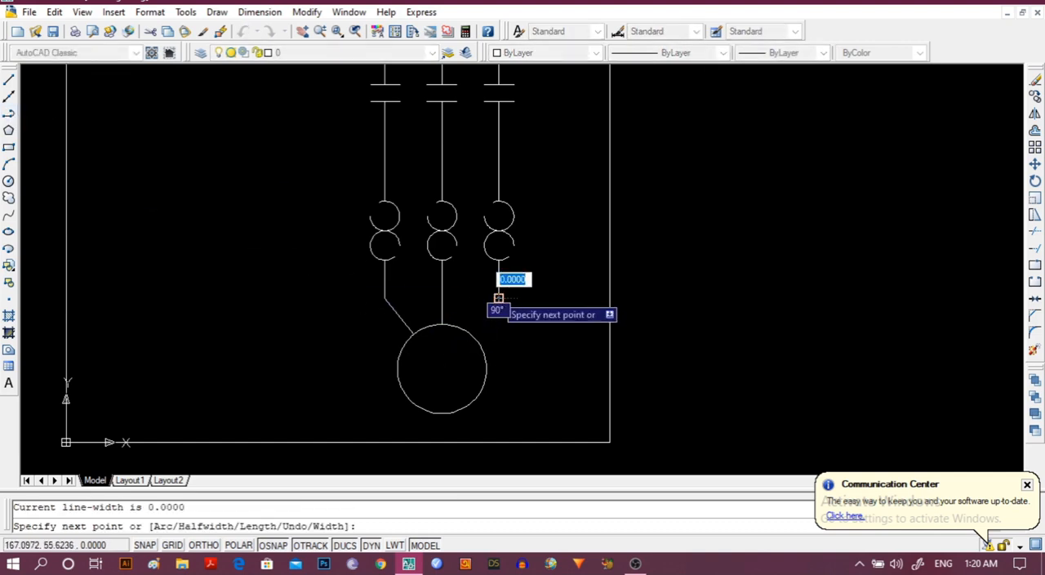
left_click(474, 333)
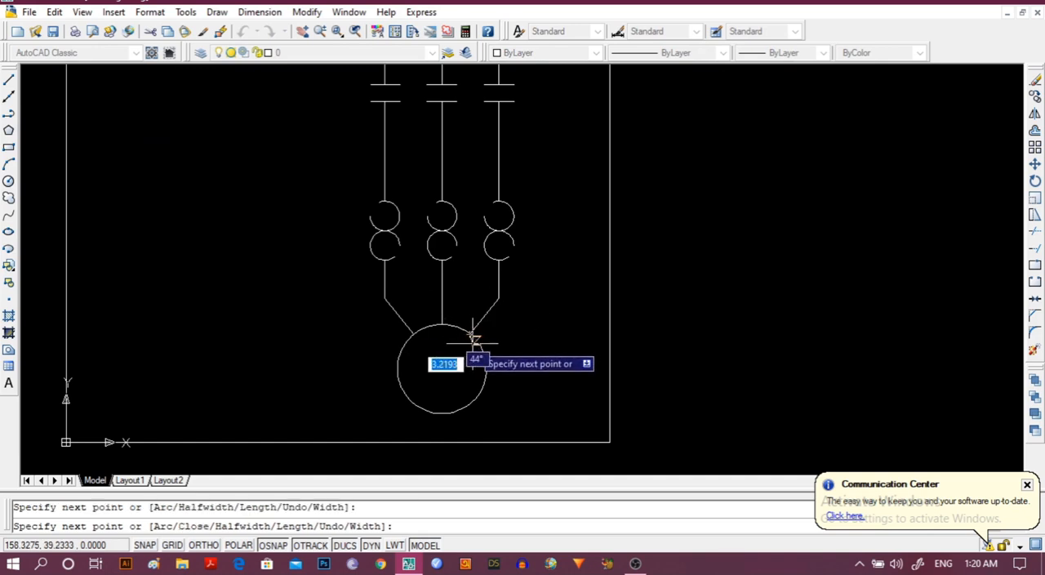
key("Escape")
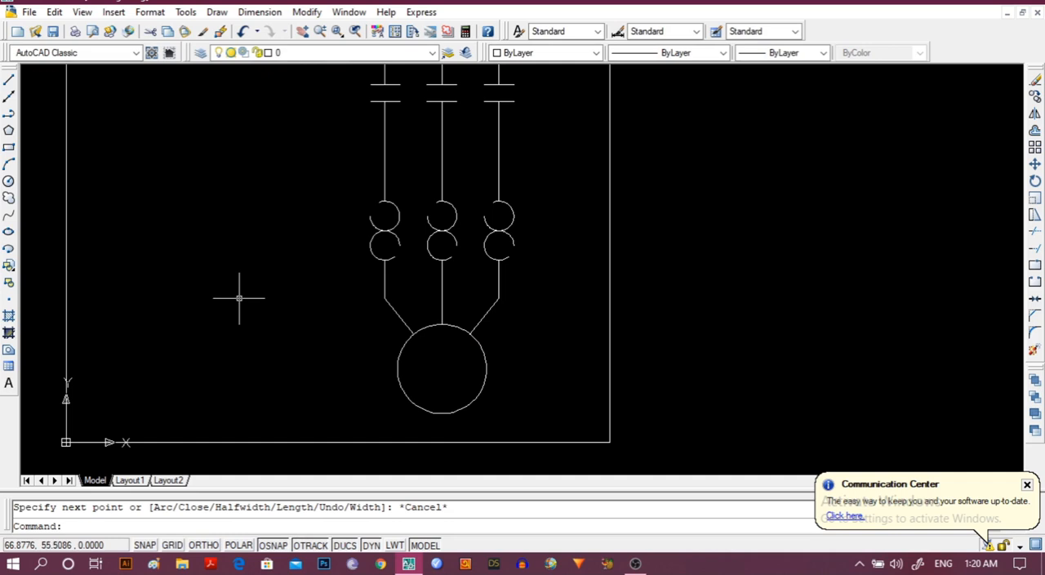
Delete the short vertical segments between the paired terminal circles at the top of all three supply lines.
scroll(239, 298, "up", 1)
scroll(239, 298, "down", 3)
mouse_move(239, 299)
middle_mouse_down()
mouse_move(280, 426)
mouse_move(315, 378)
middle_mouse_up()
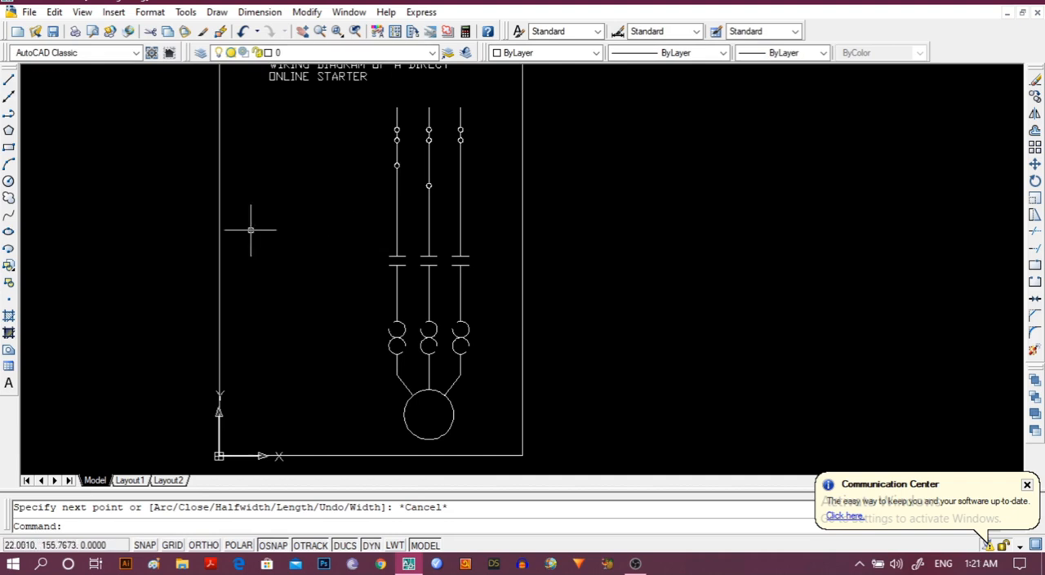
scroll(298, 231, "up", 1)
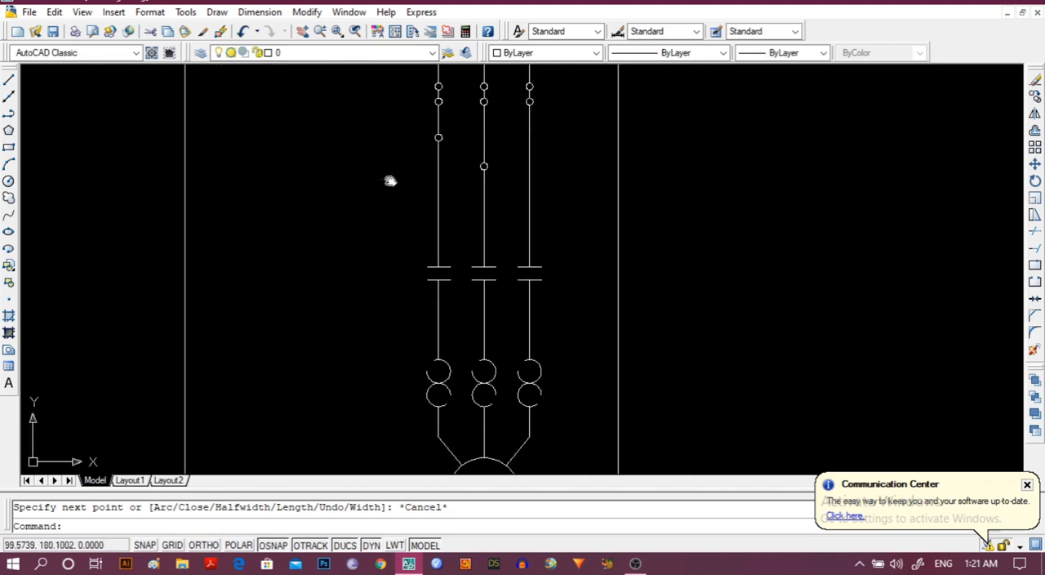
middle_click_drag(390, 181, 315, 400)
scroll(350, 273, "up", 2)
scroll(315, 385, "up", 1)
scroll(319, 376, "up", 1)
scroll(380, 276, "up", 1)
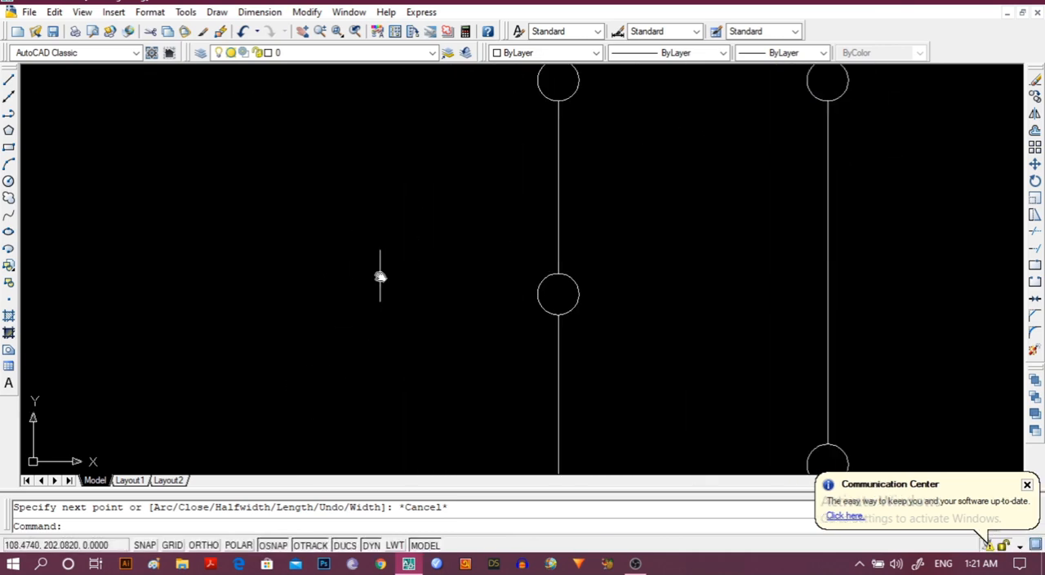
mouse_move(380, 276)
middle_mouse_down()
mouse_move(228, 385)
mouse_move(135, 501)
middle_mouse_up()
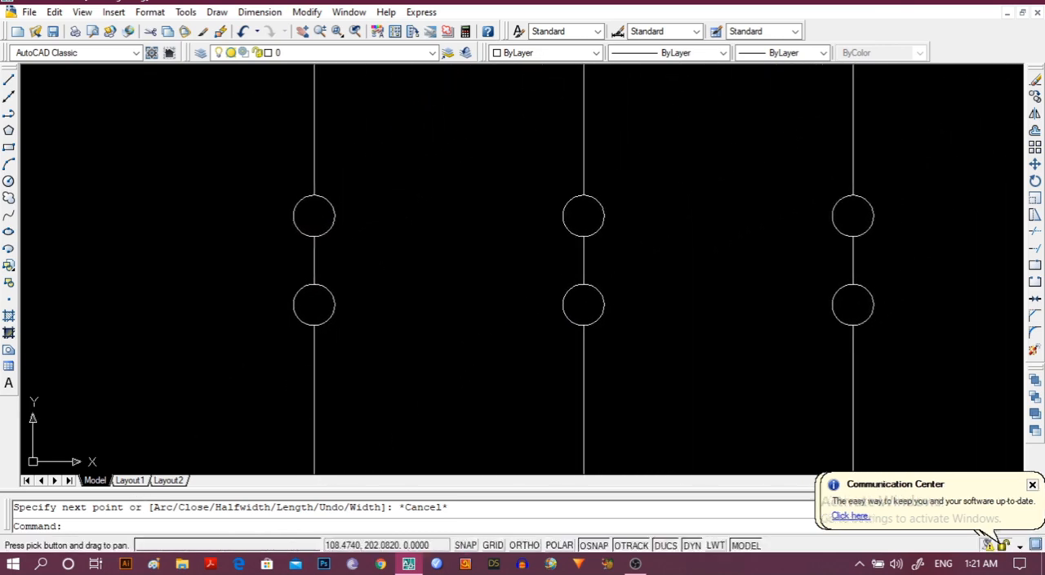
left_click(314, 260)
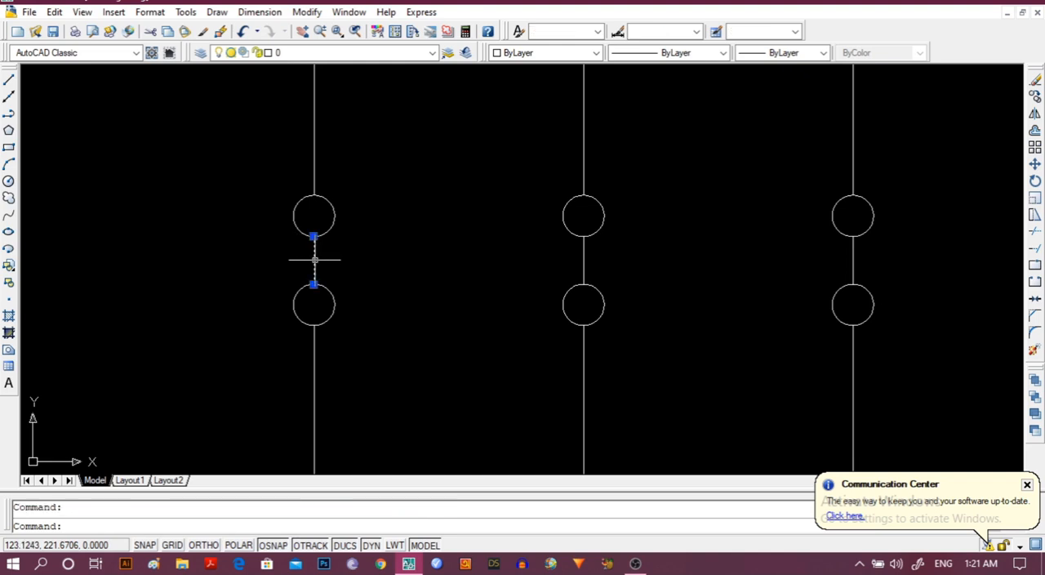
key("Delete")
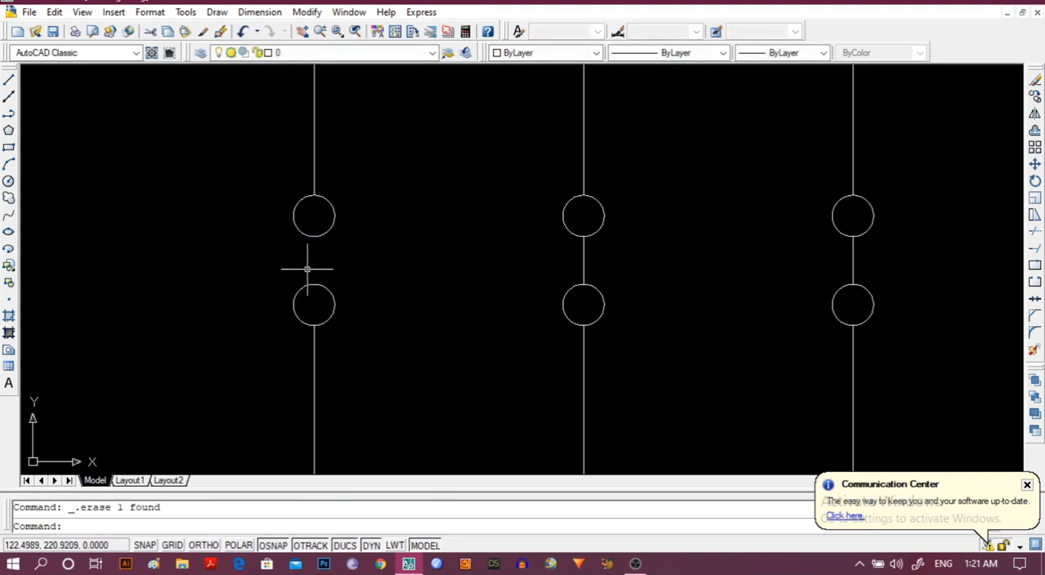
left_click(584, 260)
key("Delete")
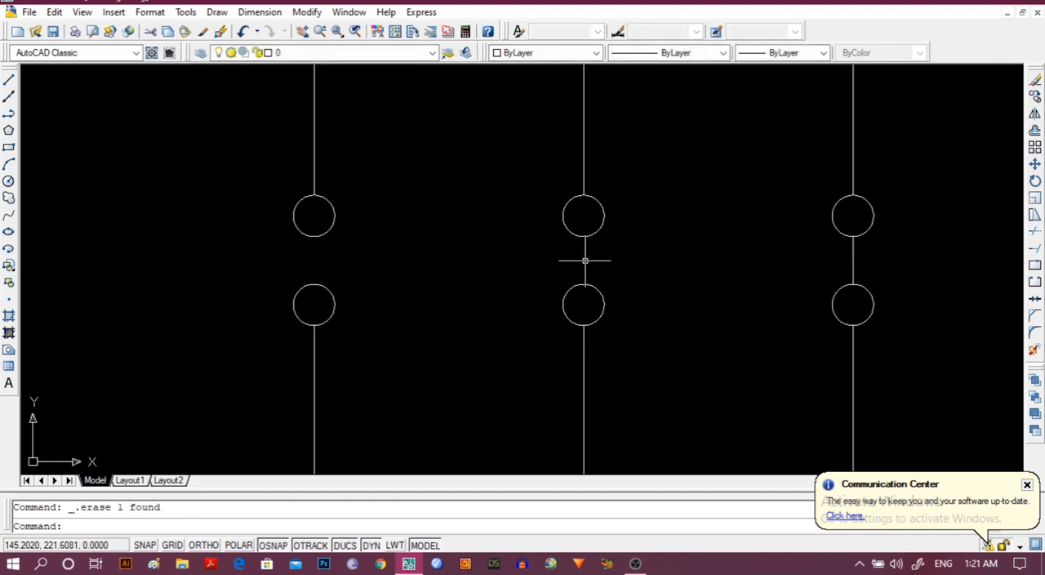
left_click(853, 260)
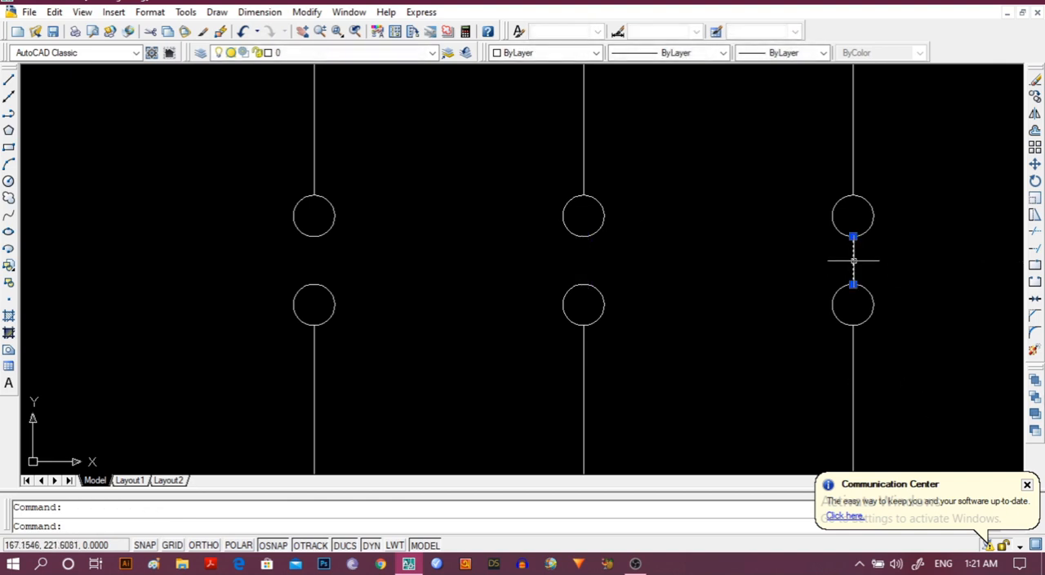
key("Delete")
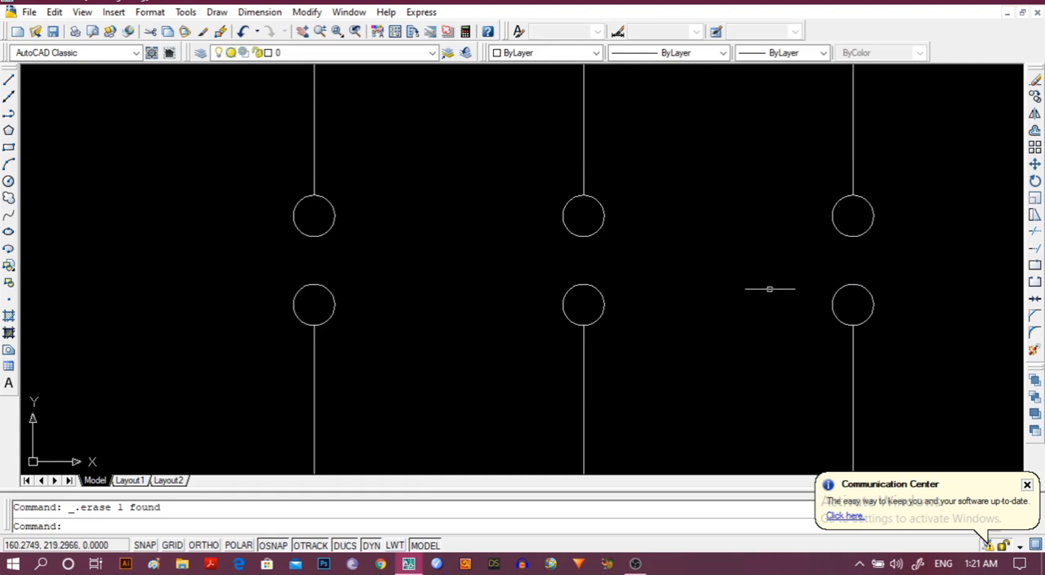
Draw a slanted switch-blade polyline from the right quadrant of the leftmost lower terminal circle to about 4 units right of the circle above.
mouse_move(463, 317)
middle_mouse_down()
mouse_move(278, 327)
mouse_move(301, 327)
middle_mouse_up()
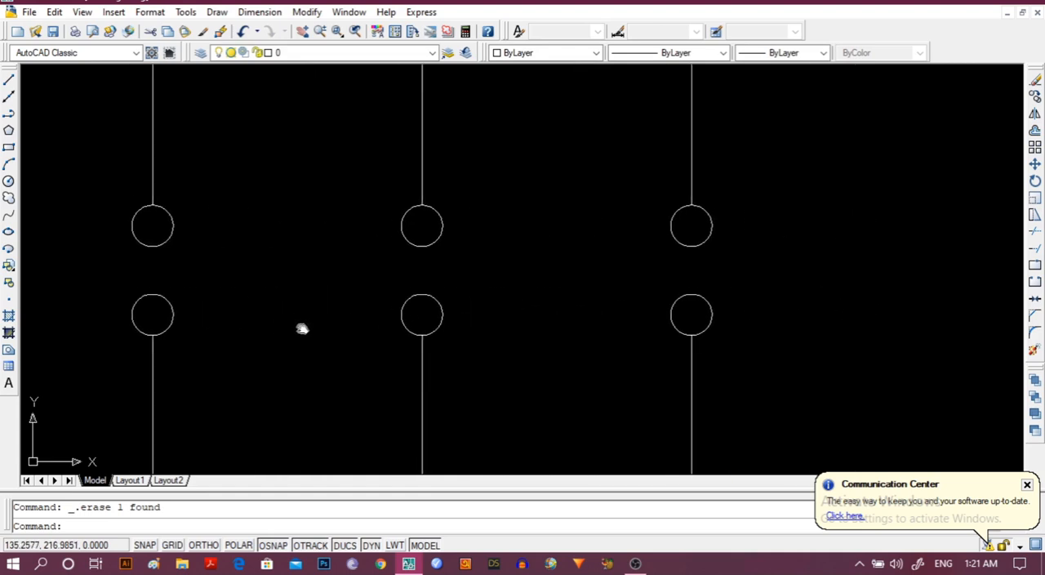
left_click(8, 113)
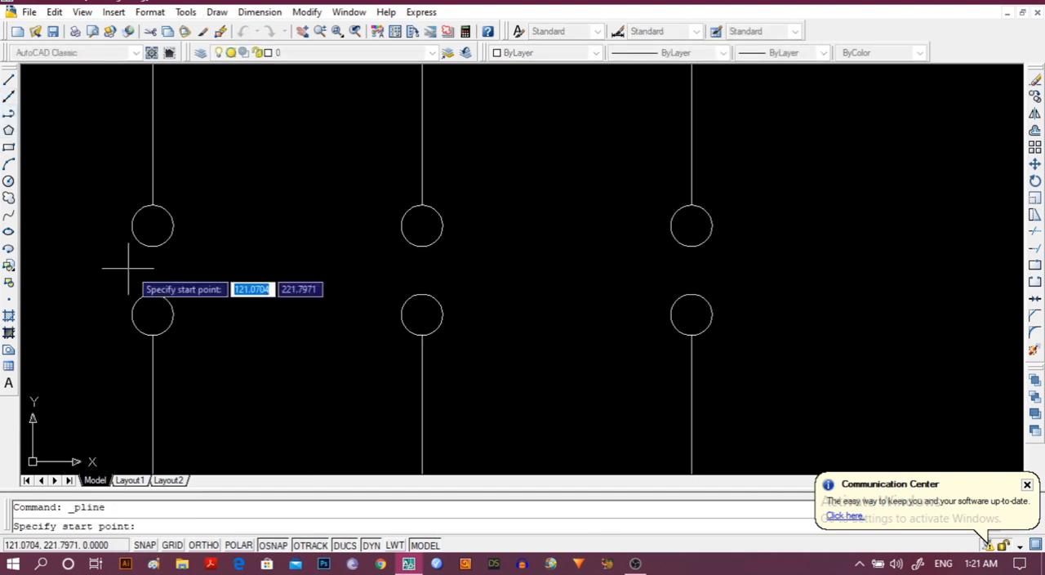
left_click(173, 315)
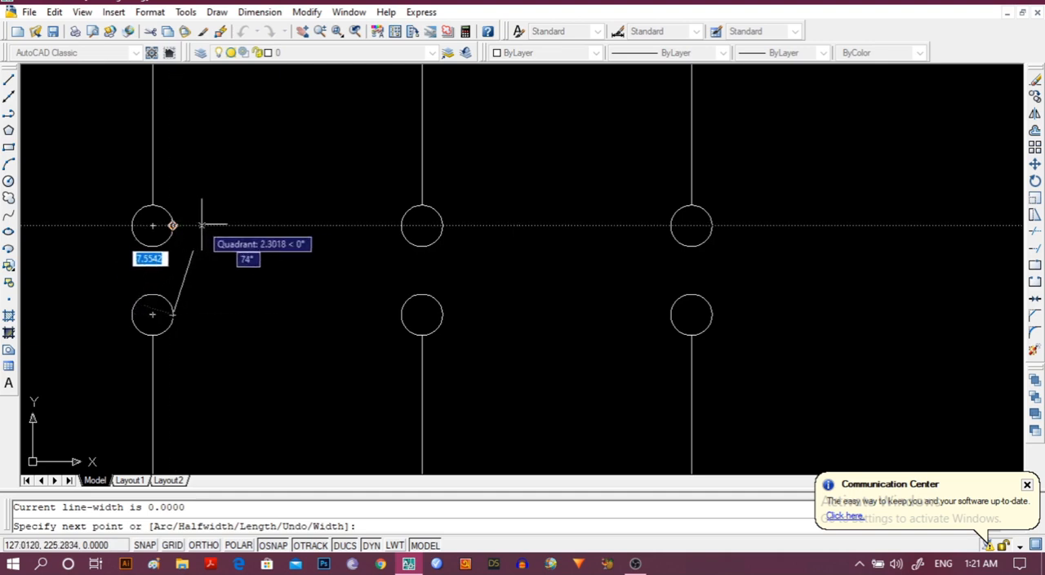
left_click(220, 225)
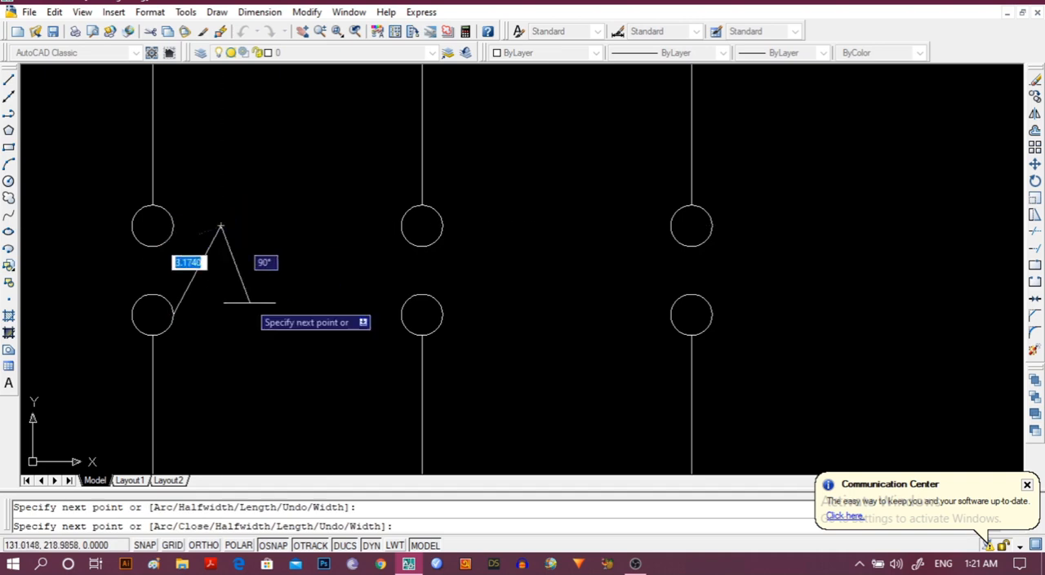
key("Escape")
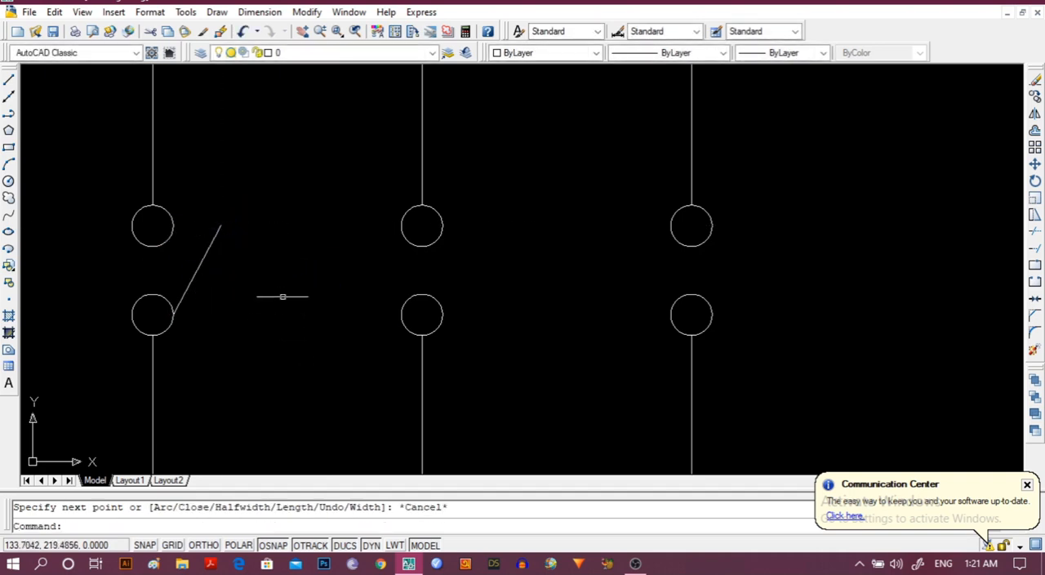
Copy the slanted switch blade to the right quadrants of the middle and rightmost lower terminal circles, using its lower end as base point.
left_click(214, 236)
left_click(307, 11)
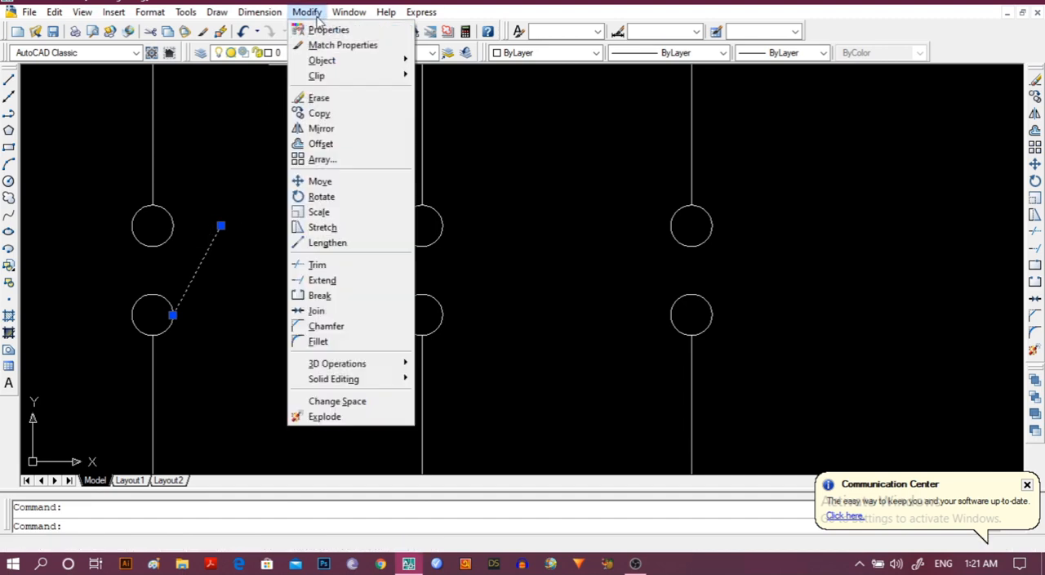
left_click(318, 114)
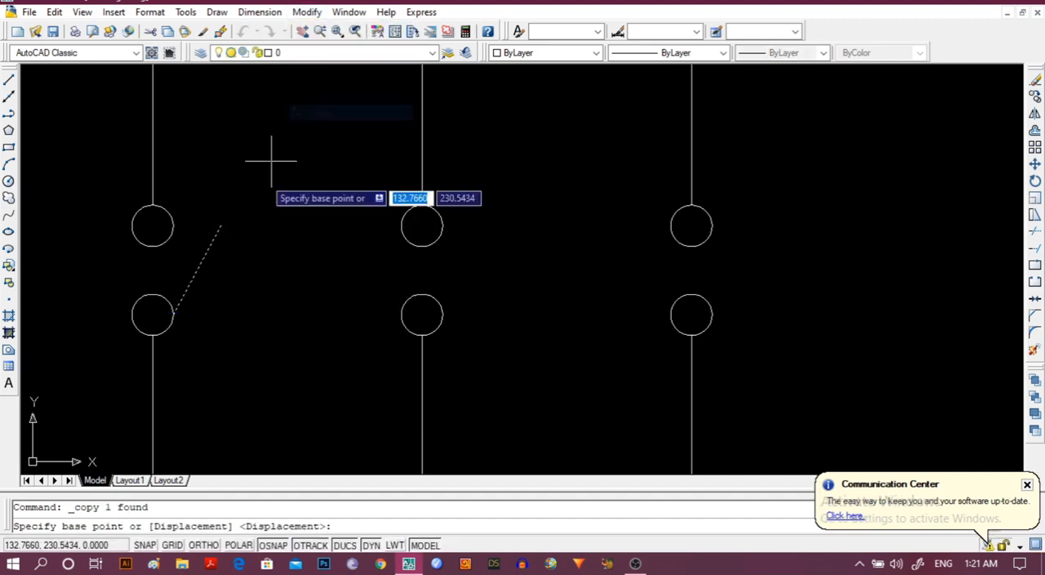
left_click(172, 314)
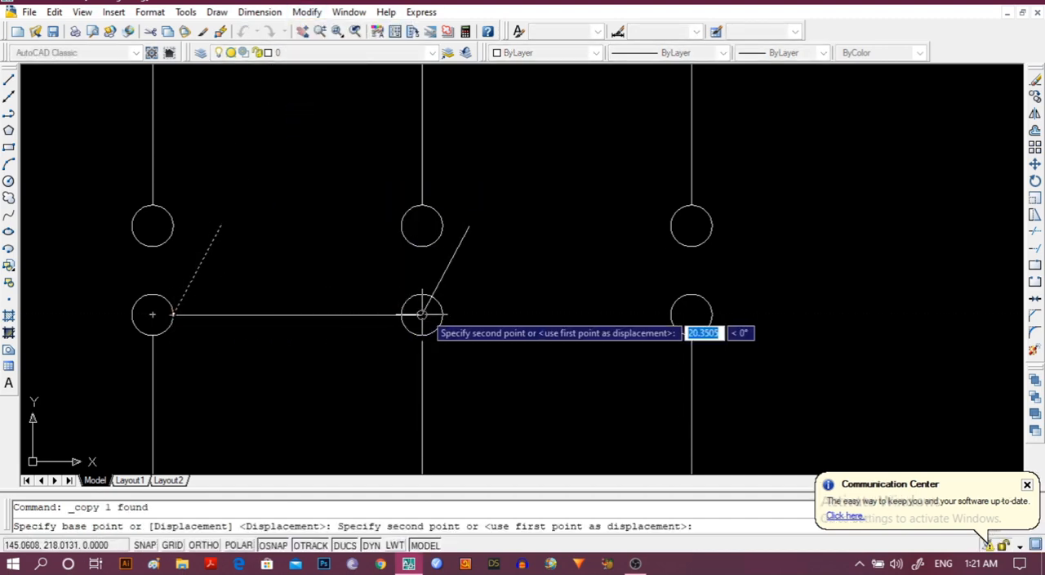
left_click(442, 314)
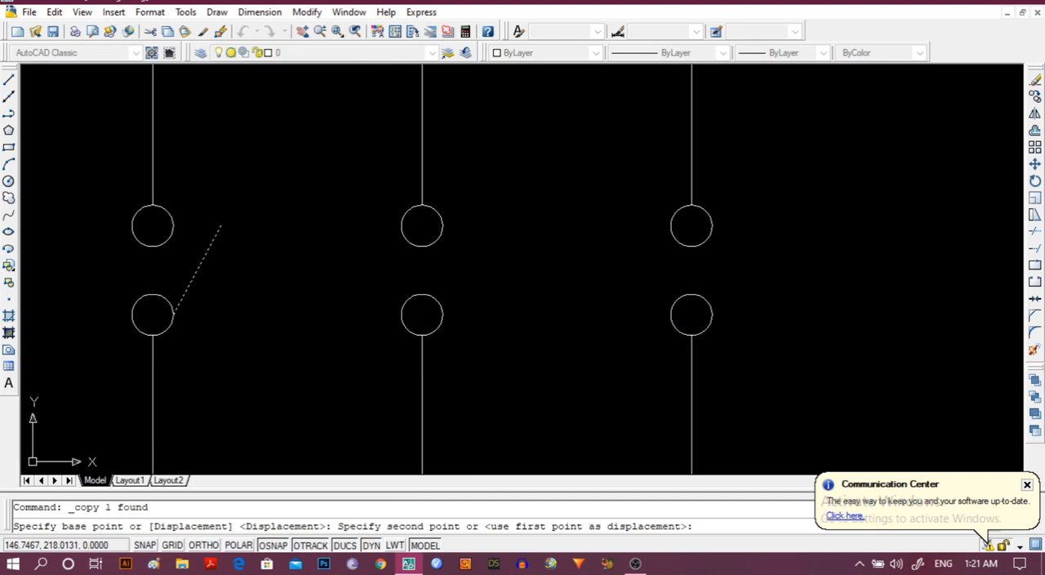
left_click(711, 314)
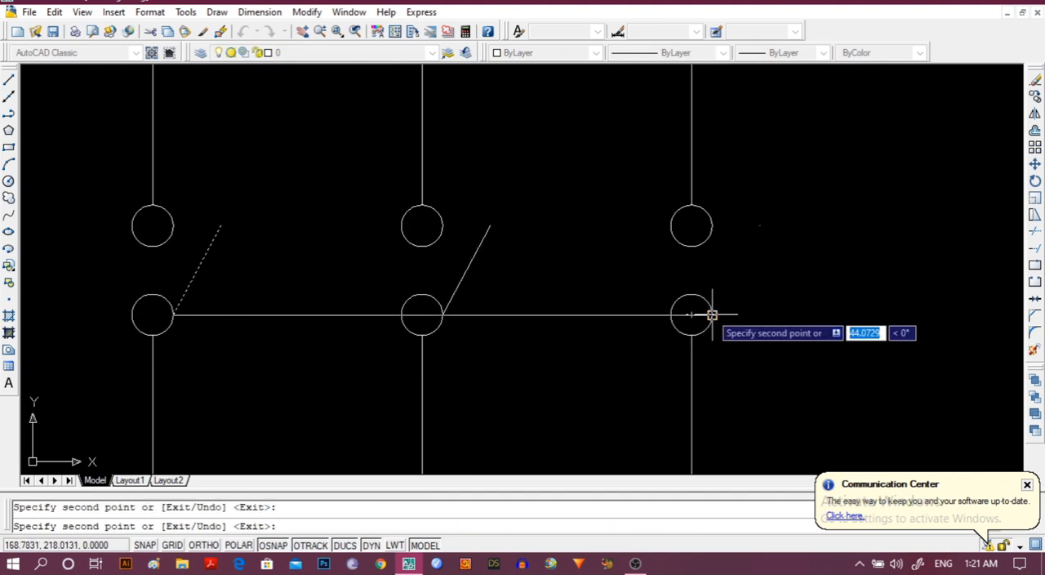
key("Escape")
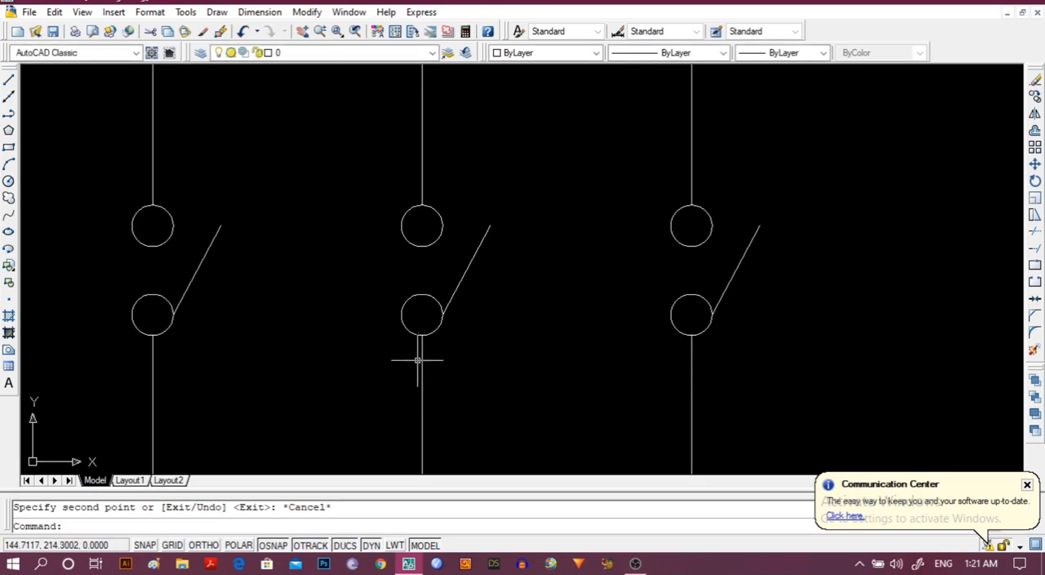
scroll(420, 351, "down", 3)
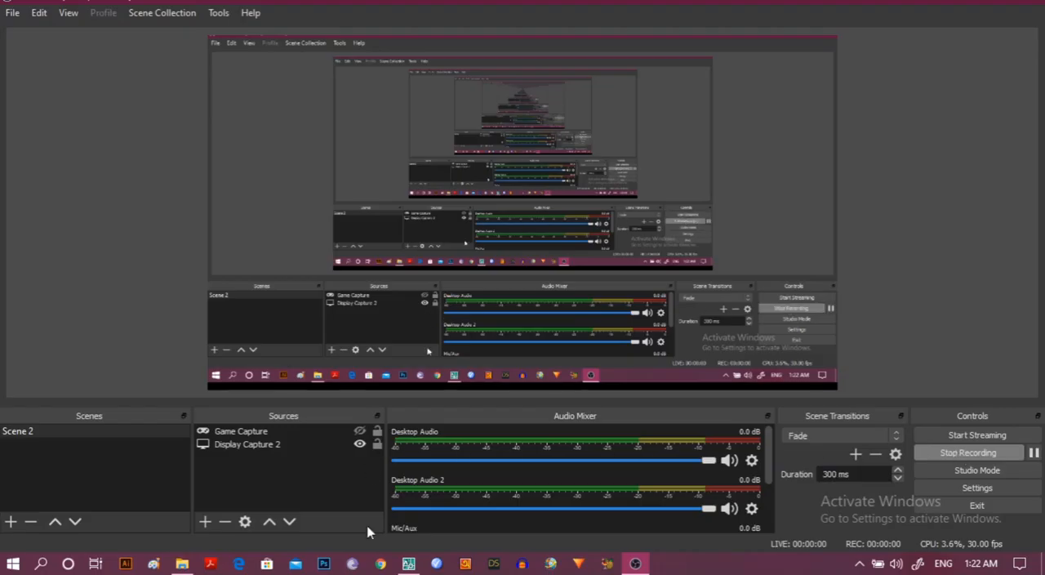
mouse_move(407, 565)
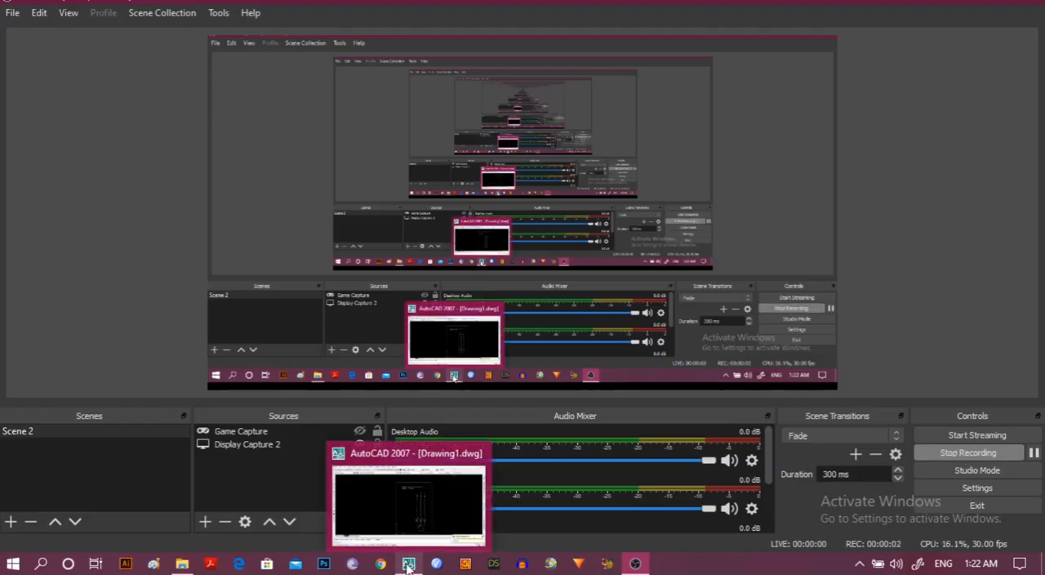
Switch to AutoCAD and draw a horizontal polyline about 46 units leftward from the left quadrant of the single circle on the leftmost supply line.
left_click(407, 564)
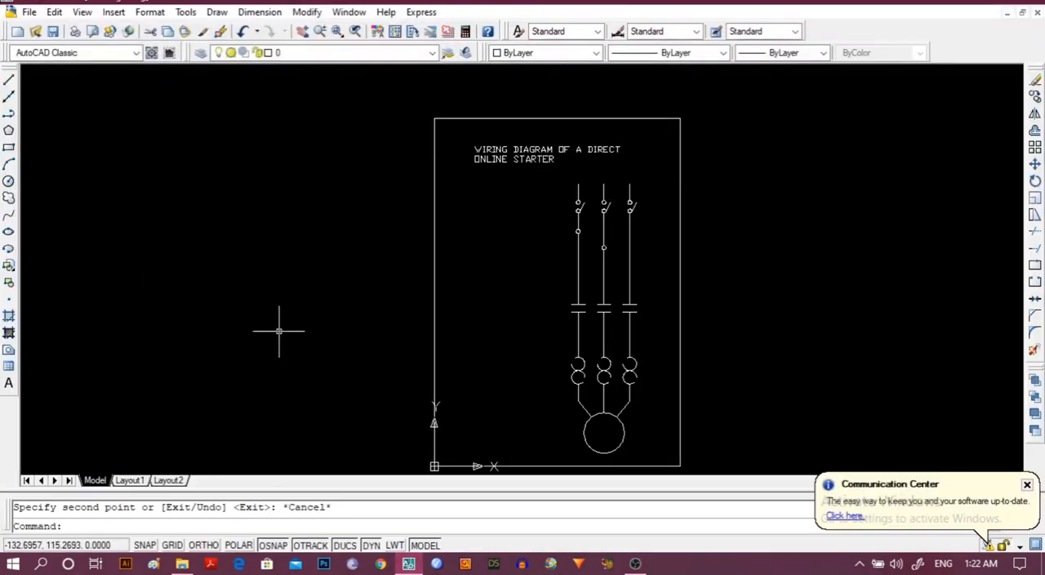
mouse_move(278, 330)
middle_mouse_down()
mouse_move(299, 357)
mouse_move(303, 337)
middle_mouse_up()
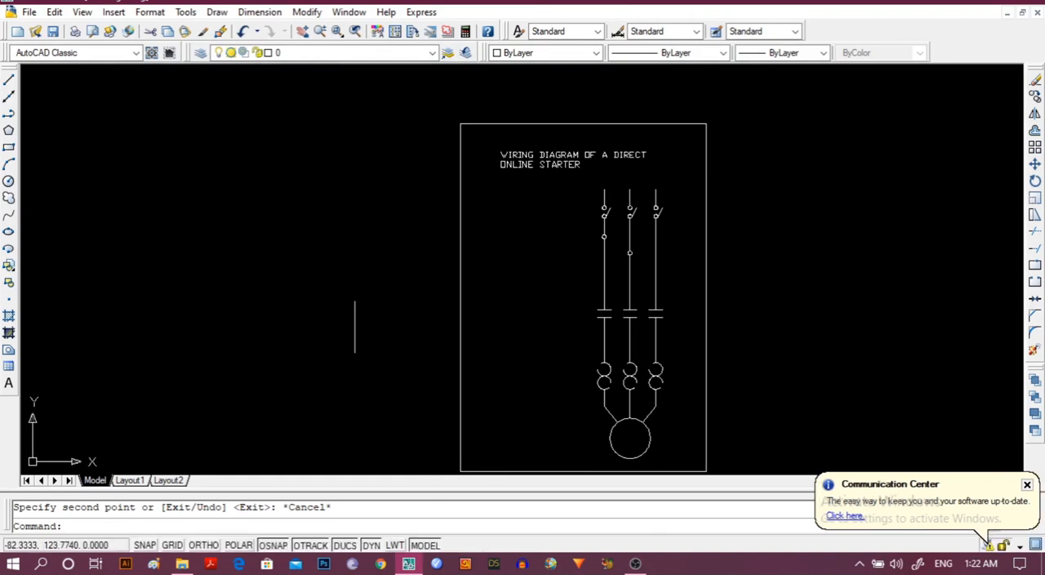
scroll(376, 284, "up", 3)
middle_click_drag(673, 255, 316, 260)
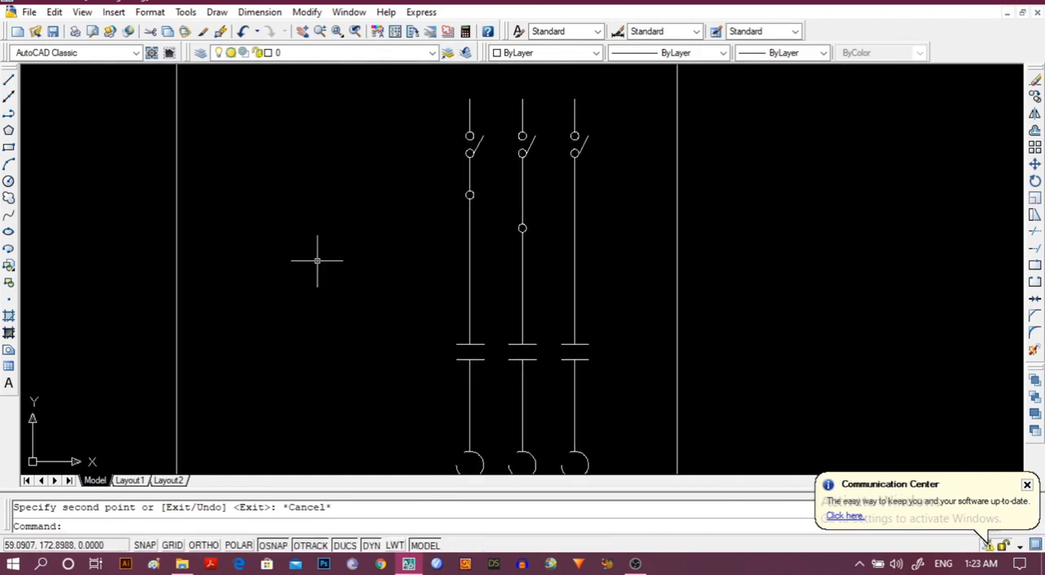
left_click(8, 113)
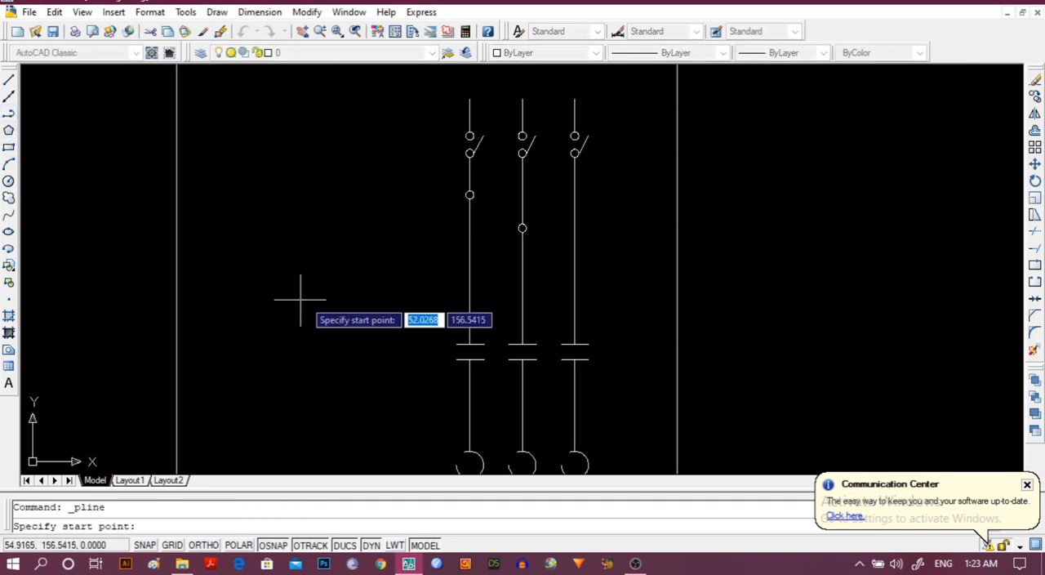
scroll(471, 195, "up", 3)
left_click(466, 189)
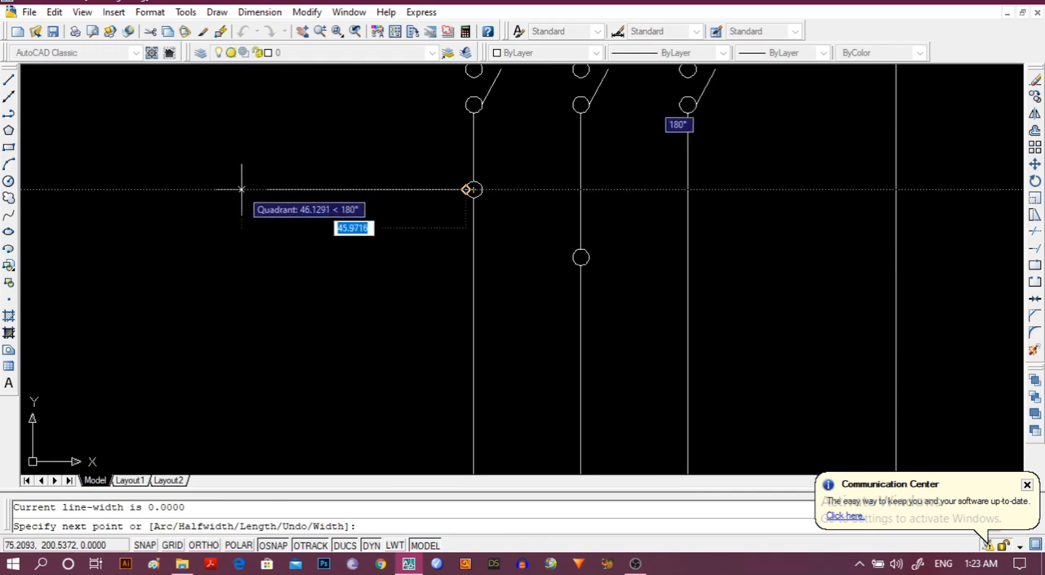
left_click(240, 189)
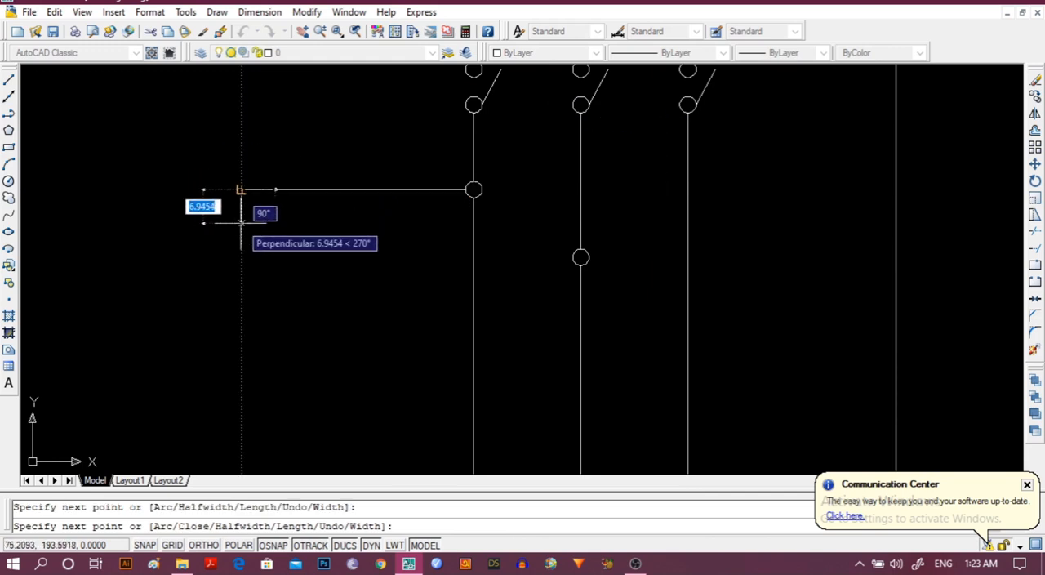
key("Escape")
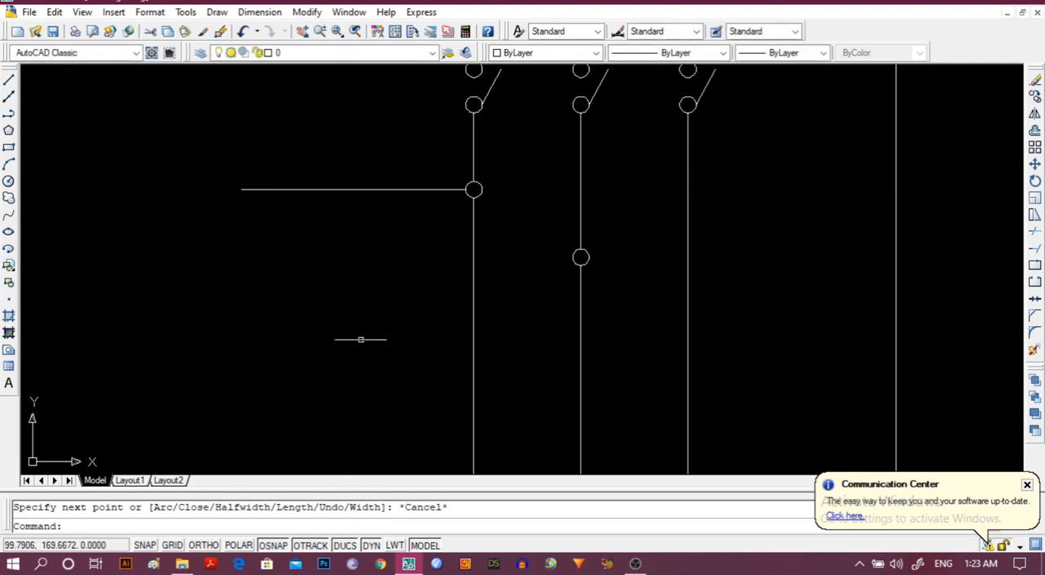
left_click(474, 189)
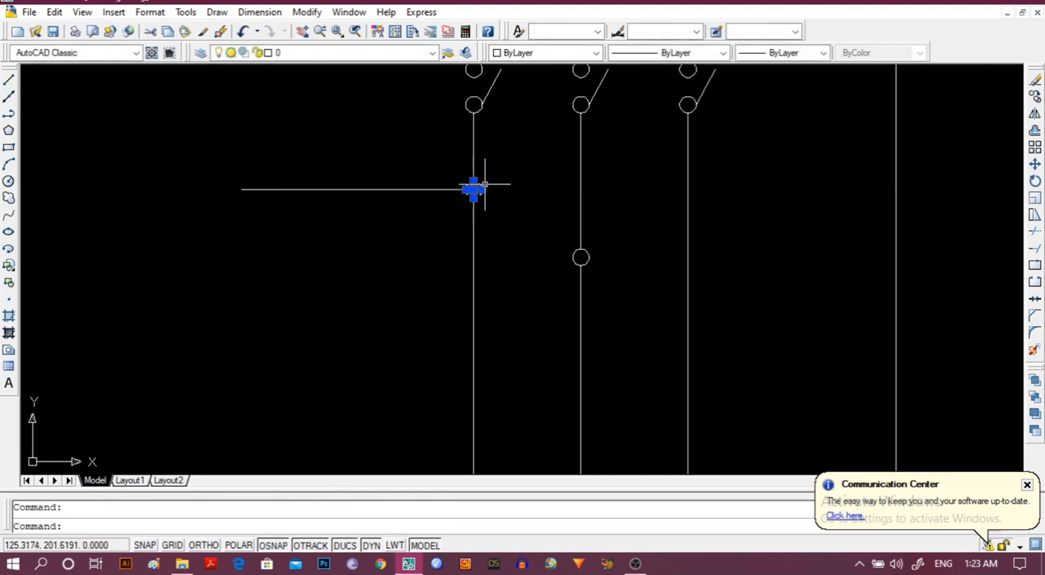
left_click(307, 12)
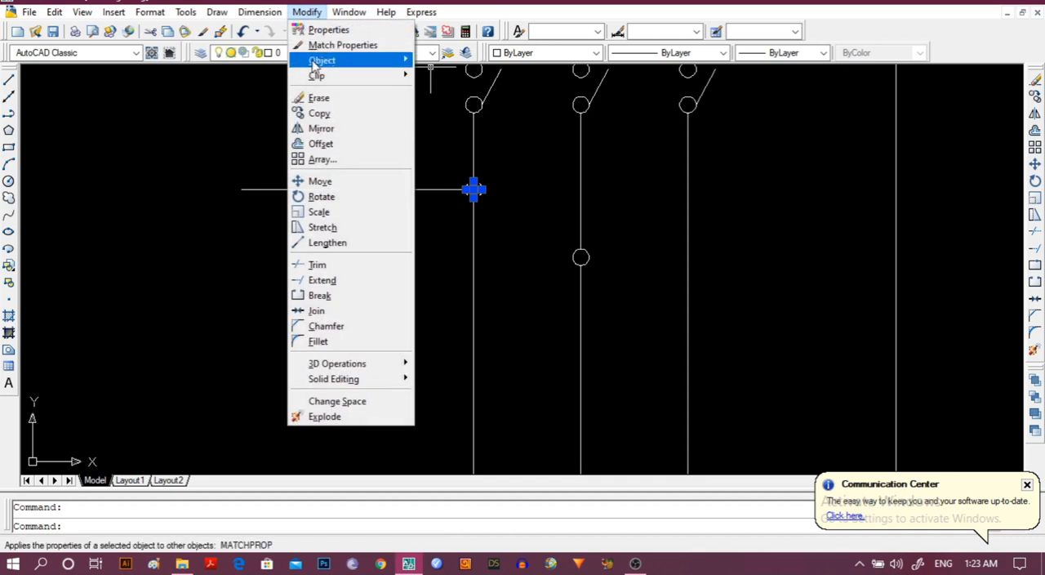
left_click(314, 114)
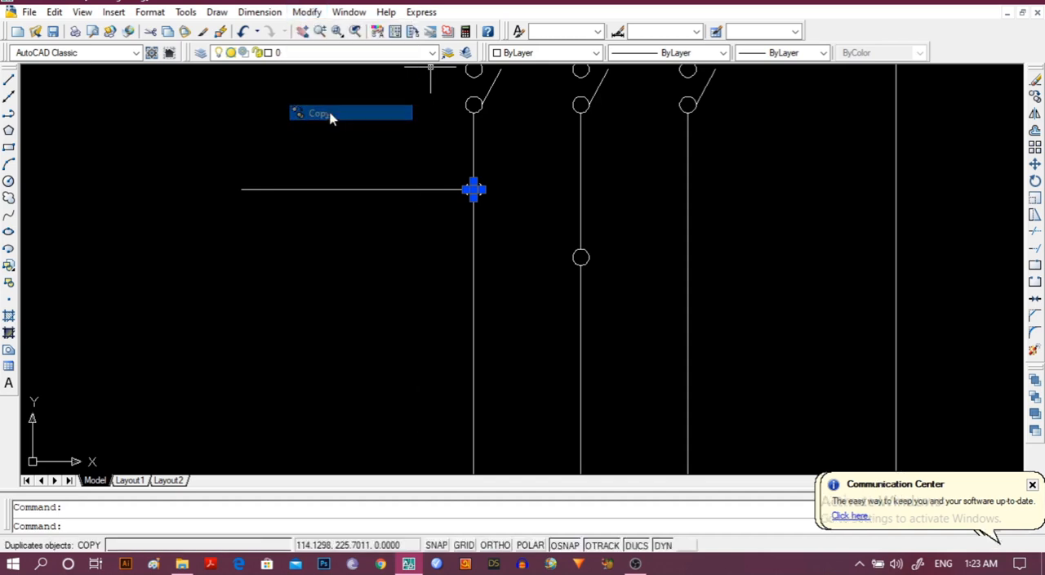
left_click(474, 189)
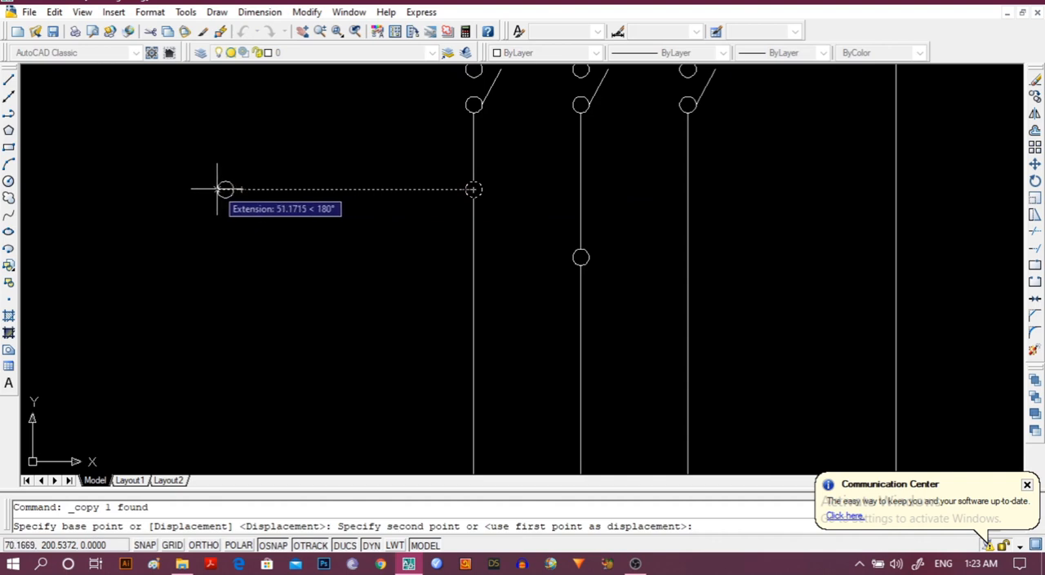
key("Escape")
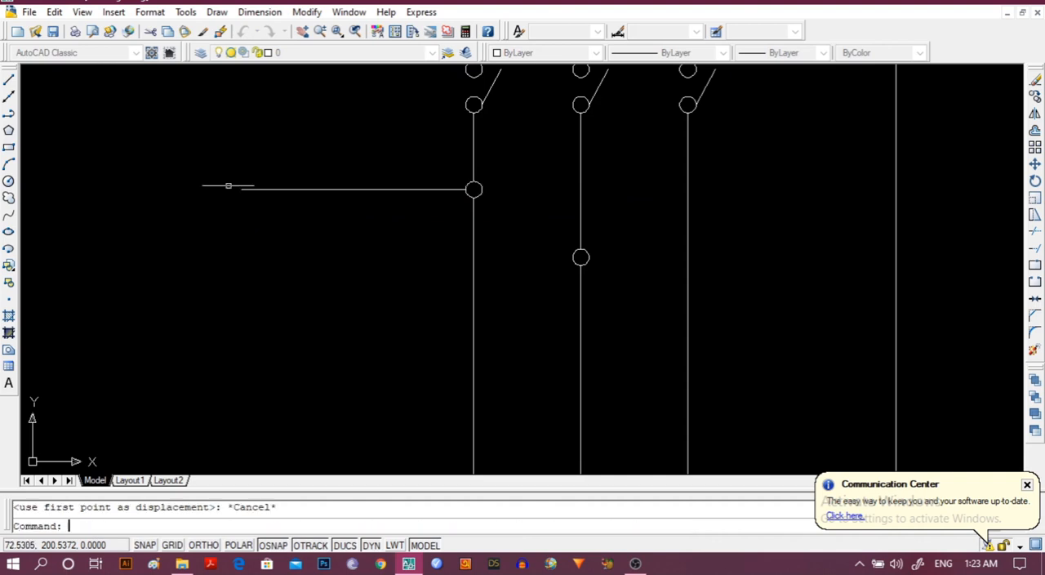
Copy the leftmost supply line's single circle with Ortho on, placing its right quadrant at the free left end of the horizontal line.
left_click(474, 189)
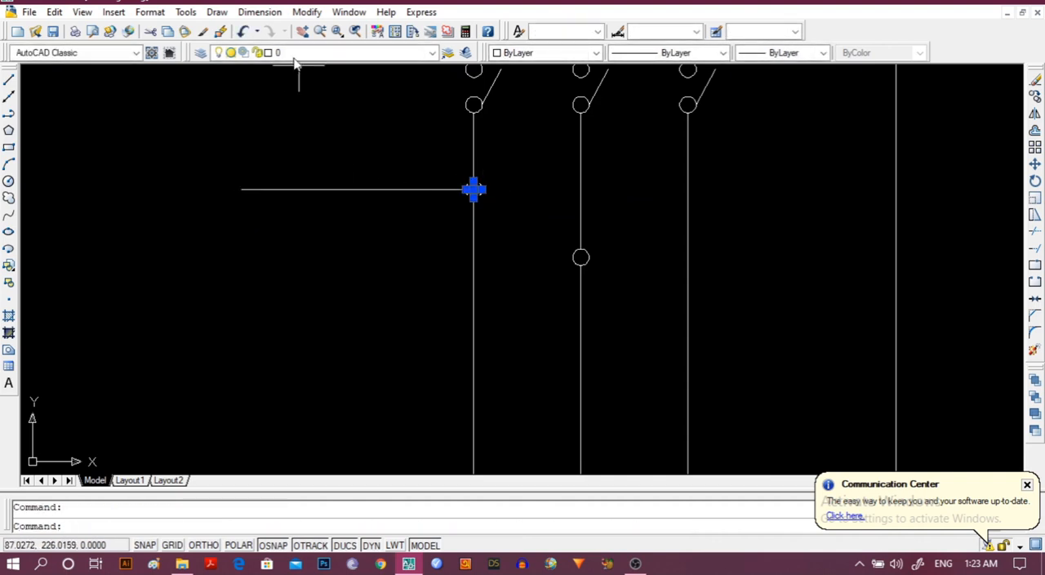
left_click(306, 11)
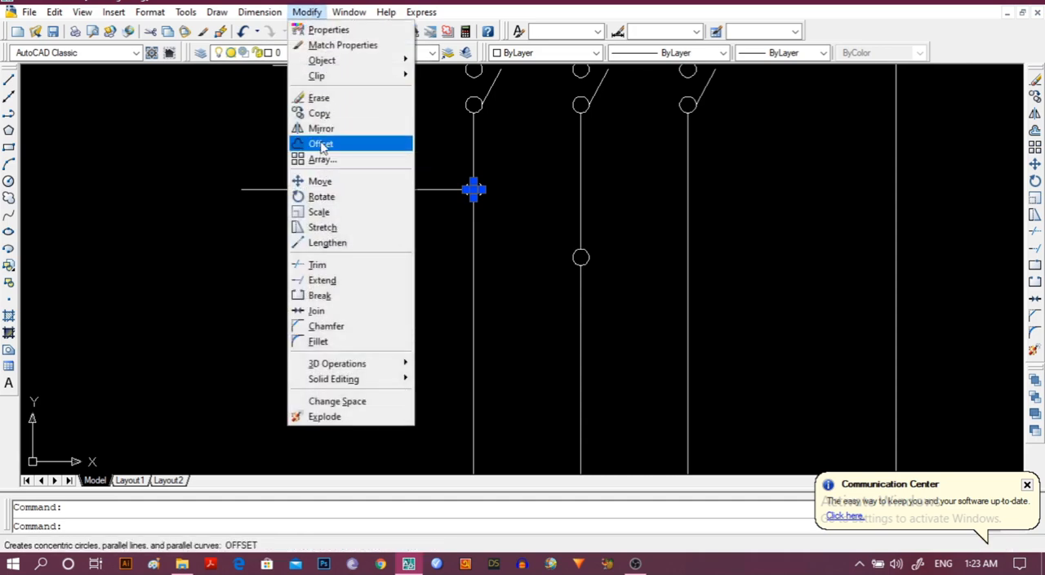
left_click(326, 112)
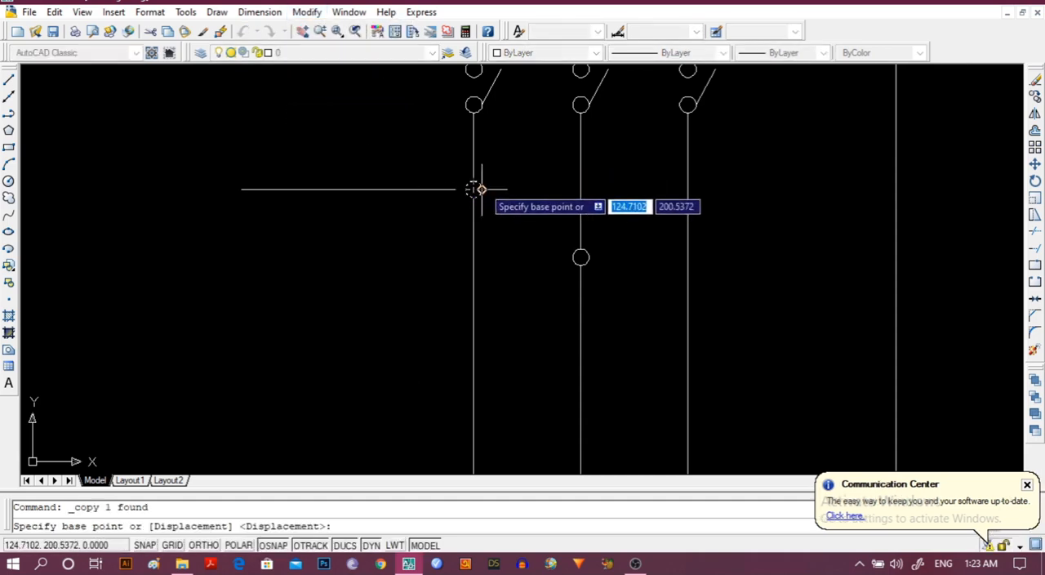
left_click(473, 189)
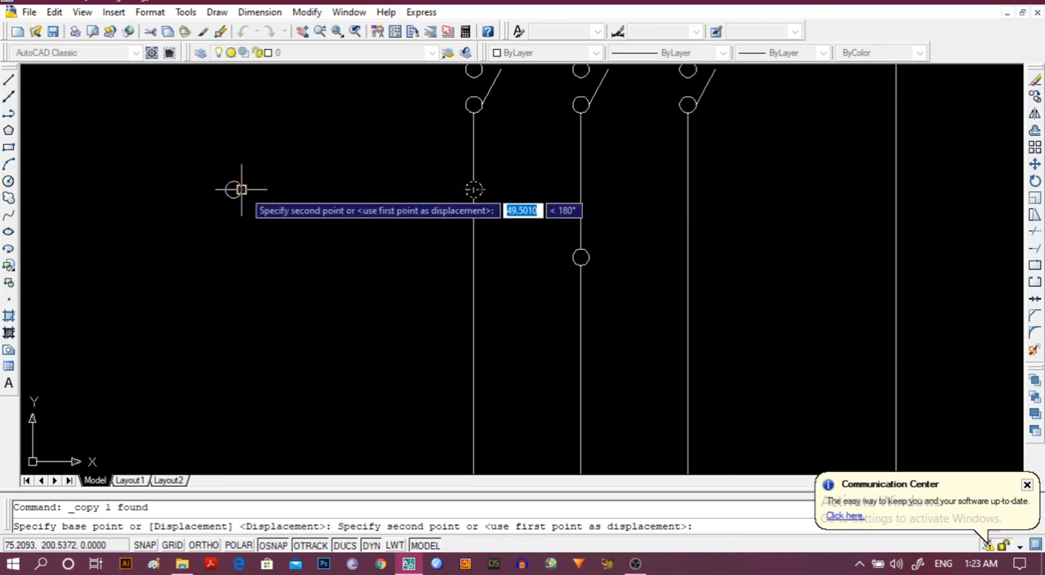
left_click(203, 544)
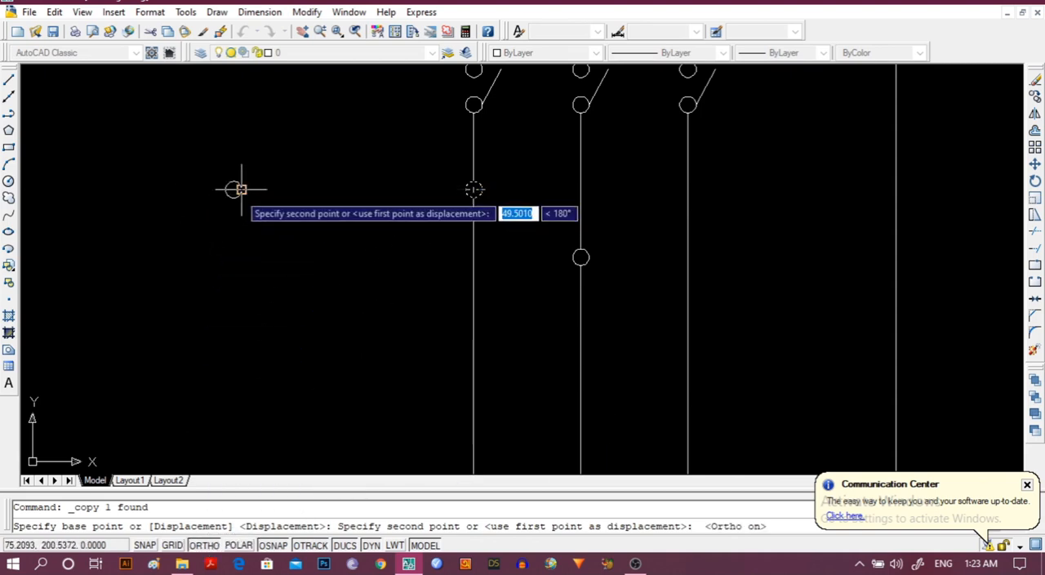
left_click(241, 189)
key("Escape")
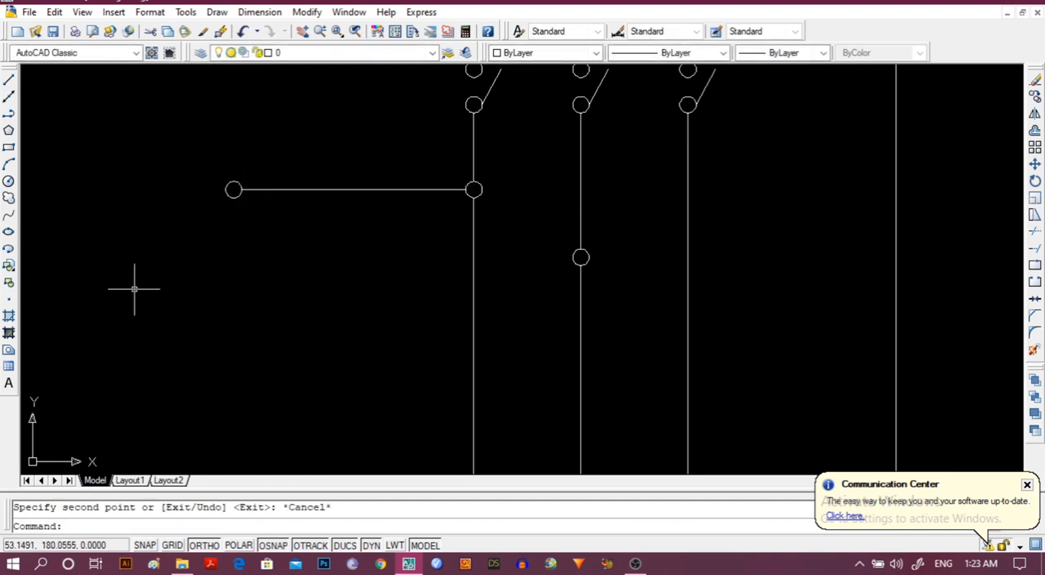
Mirror the circle at the horizontal line's left end about a vertical axis about 2.9 units left of its centre, keeping the original.
scroll(321, 243, "down", 2)
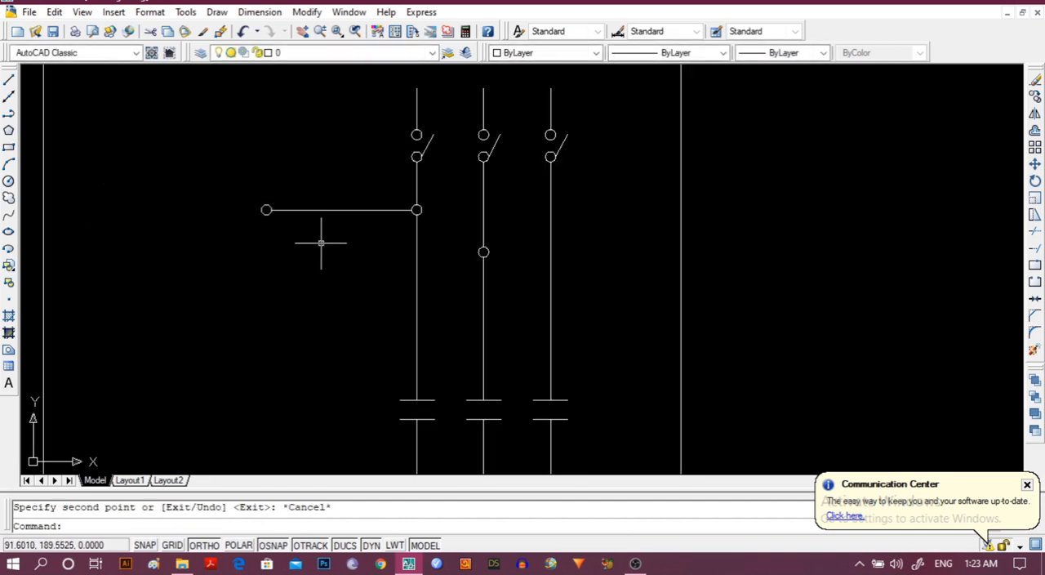
left_click(267, 210)
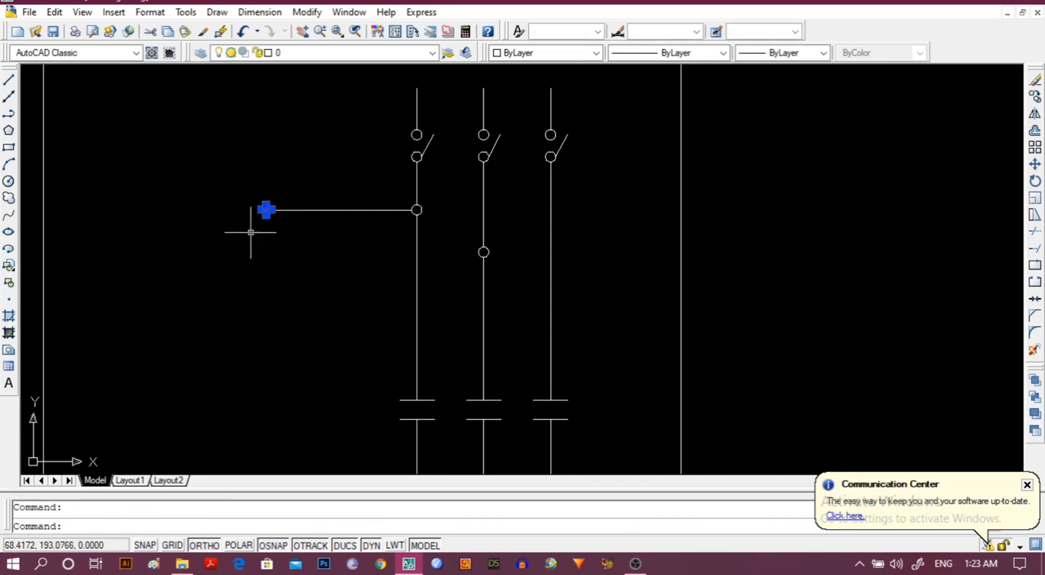
left_click(307, 12)
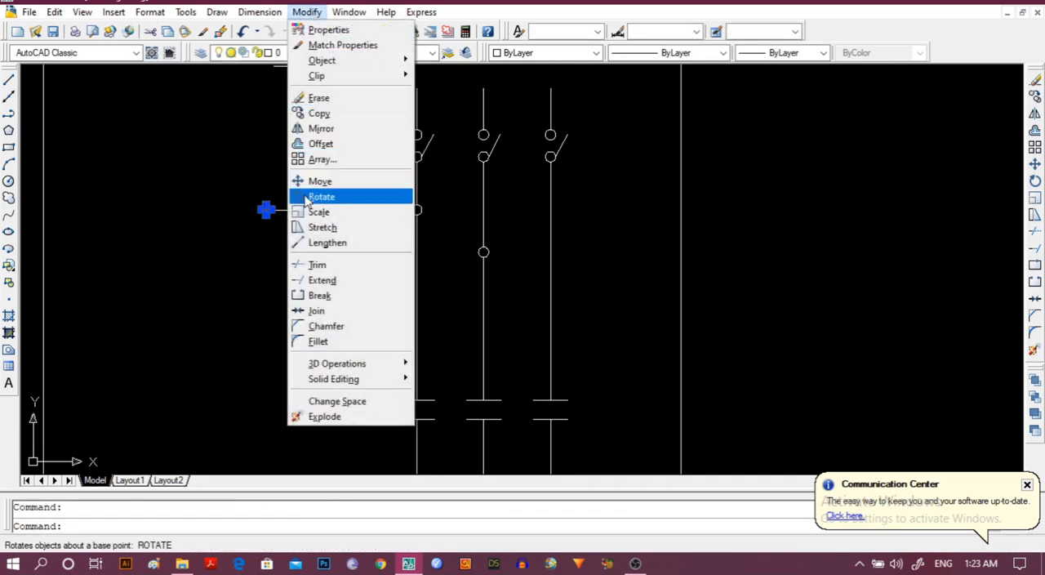
left_click(320, 129)
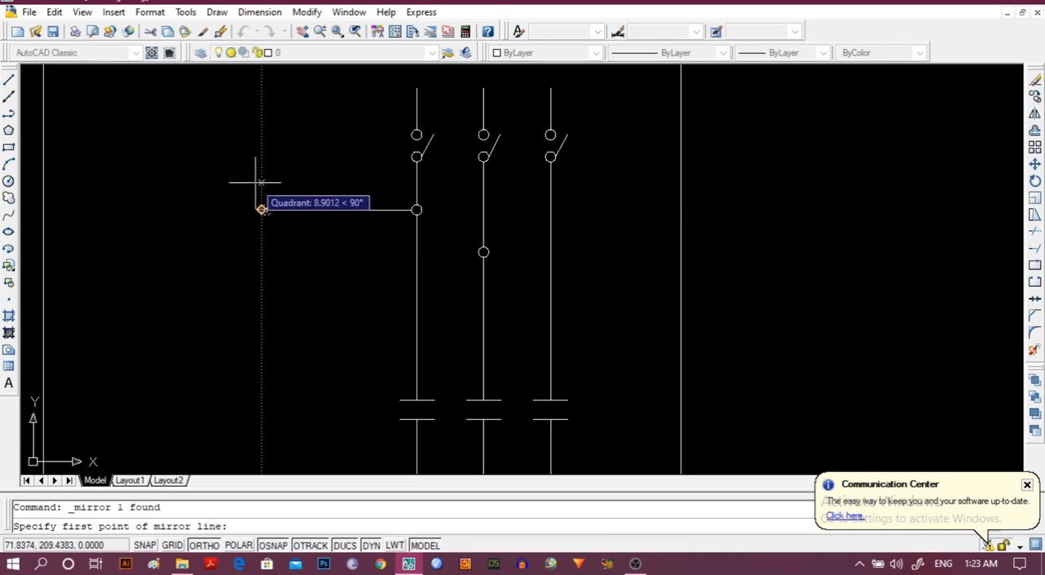
scroll(250, 177, "up", 5)
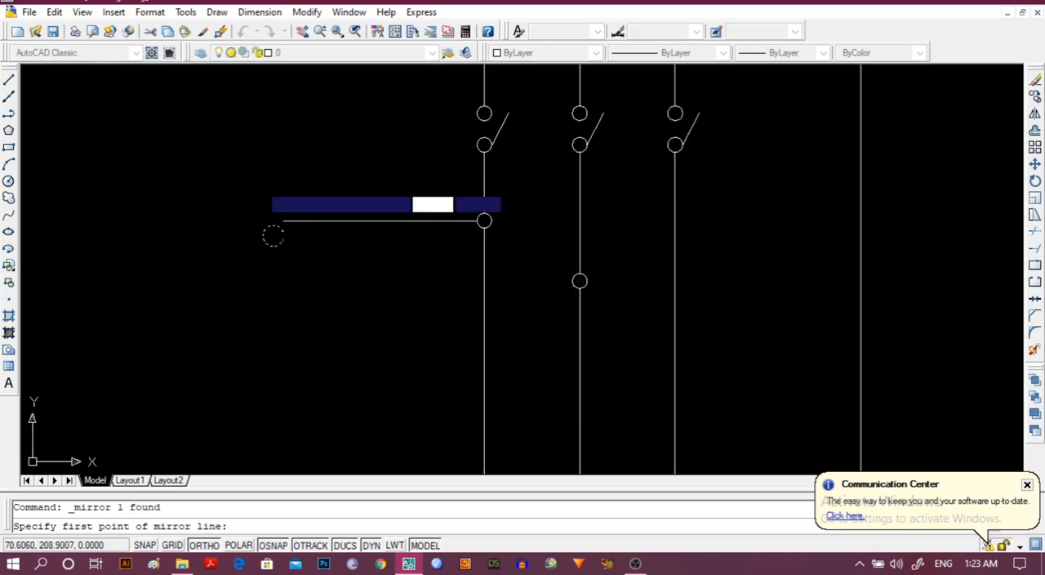
left_click(251, 219)
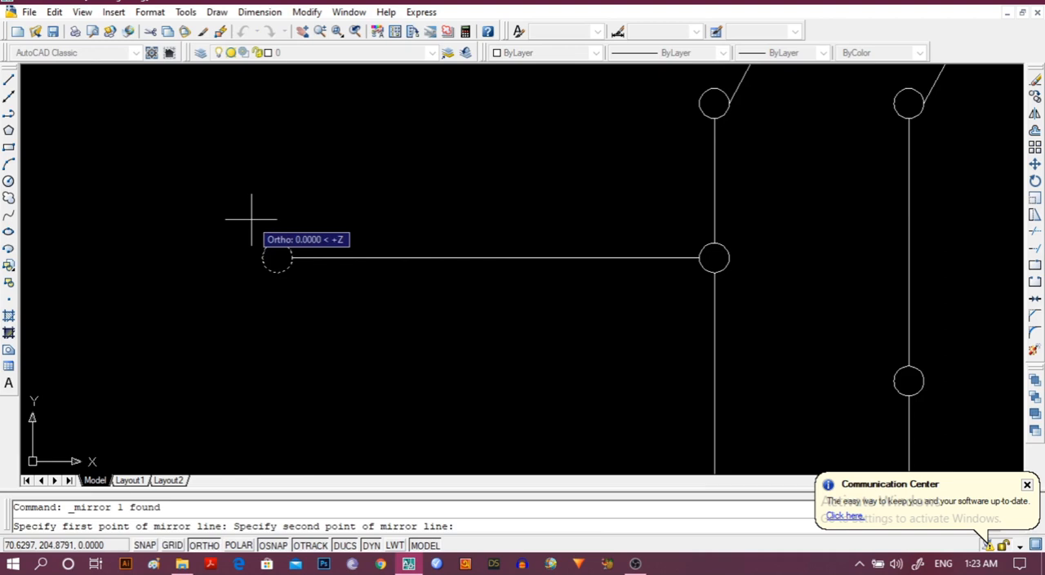
left_click(251, 309)
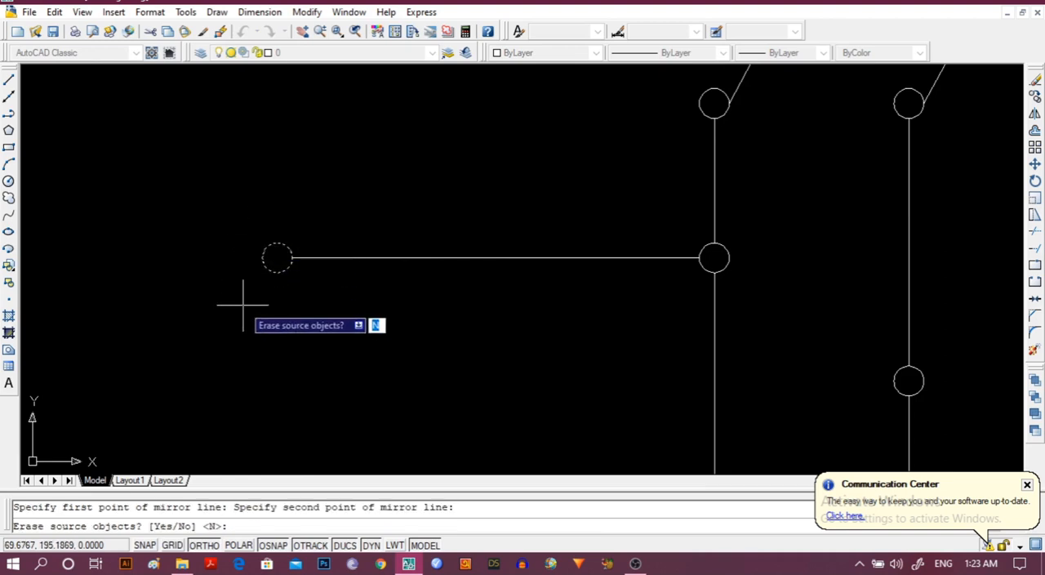
key("Return")
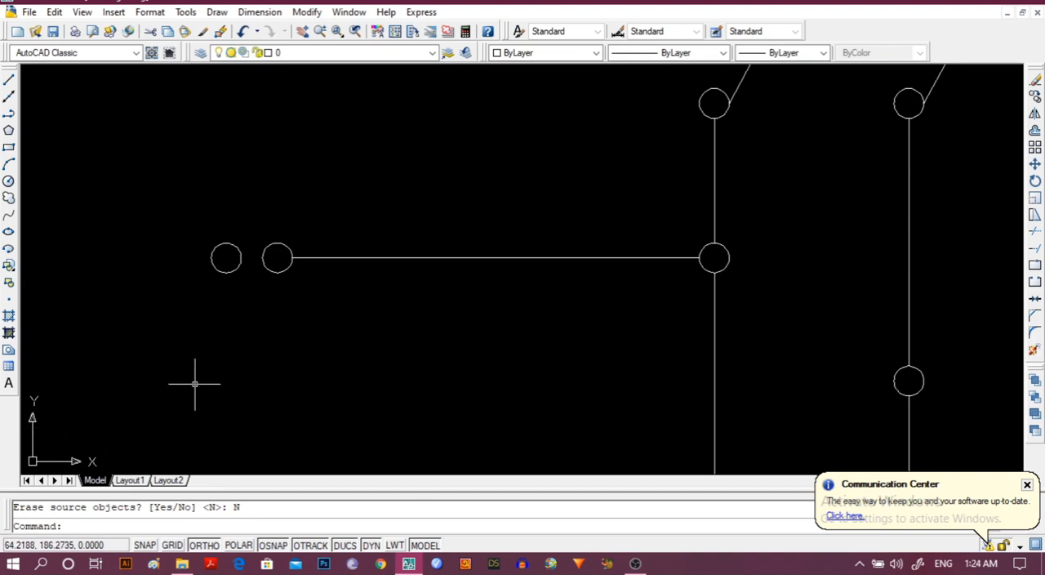
Draw a horizontal polyline about 5.8 units long joining the bottom quadrants of the two paired circles.
left_click(9, 113)
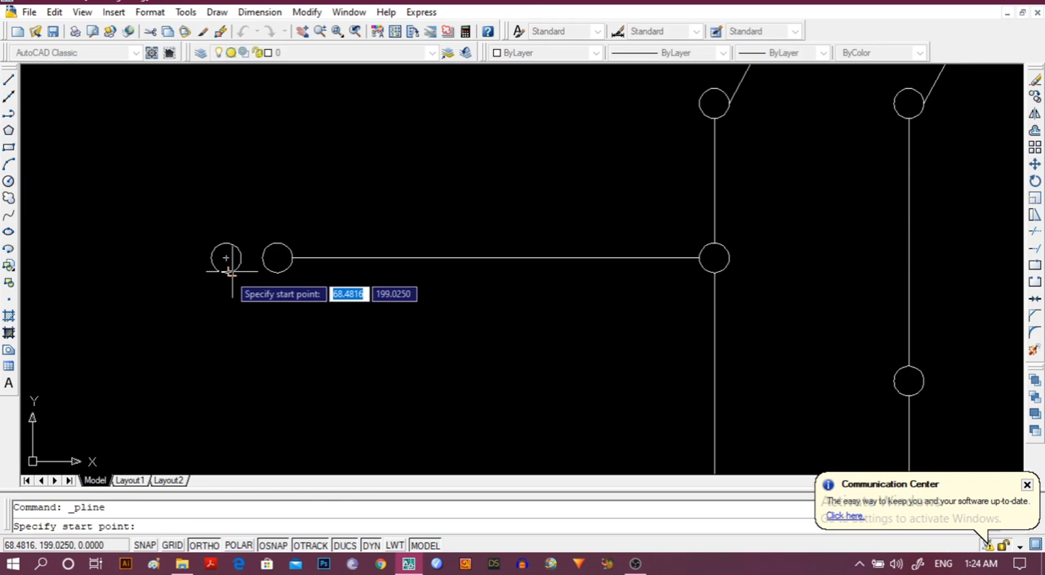
left_click(226, 271)
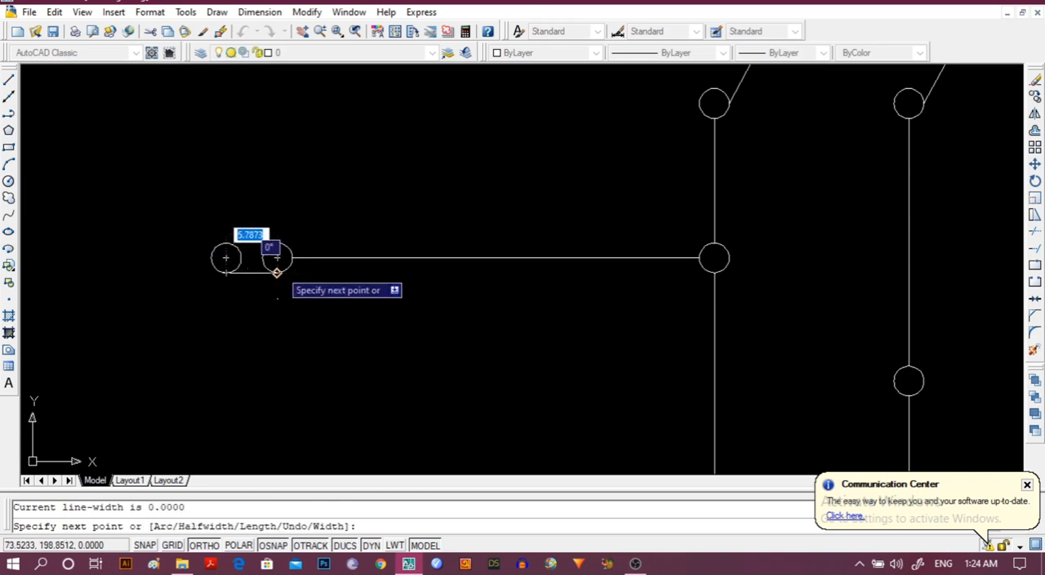
left_click(277, 272)
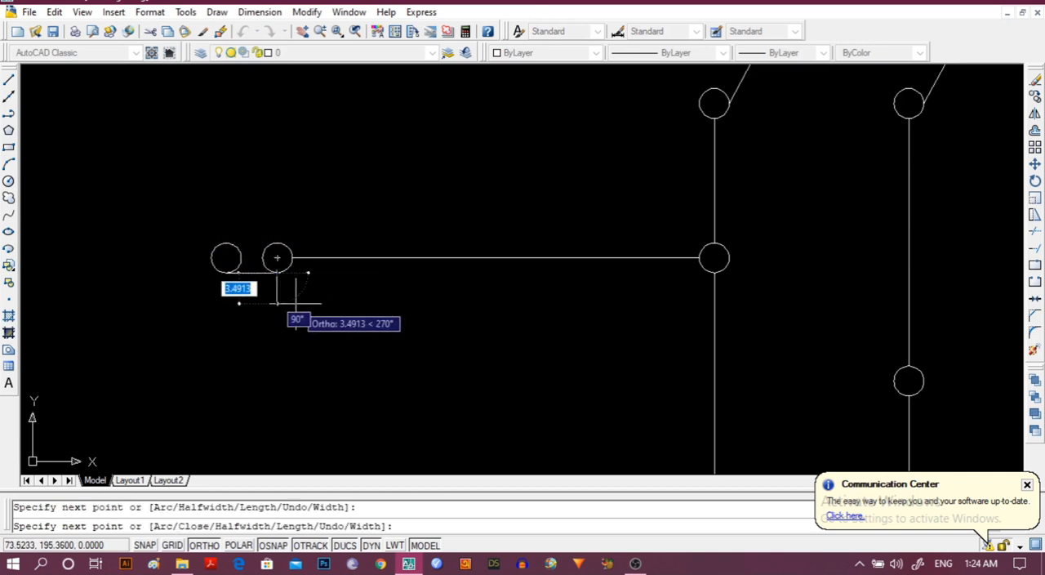
key("Escape")
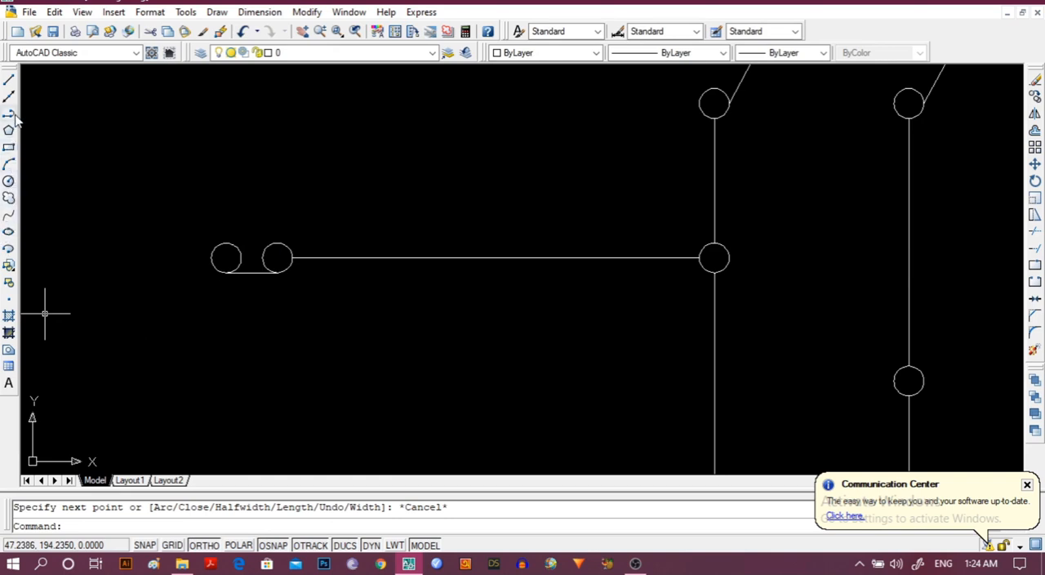
Draw a vertical polyline about 5.5 units upward from the midpoint of the short line under the paired circles.
left_click(12, 115)
left_click(251, 271)
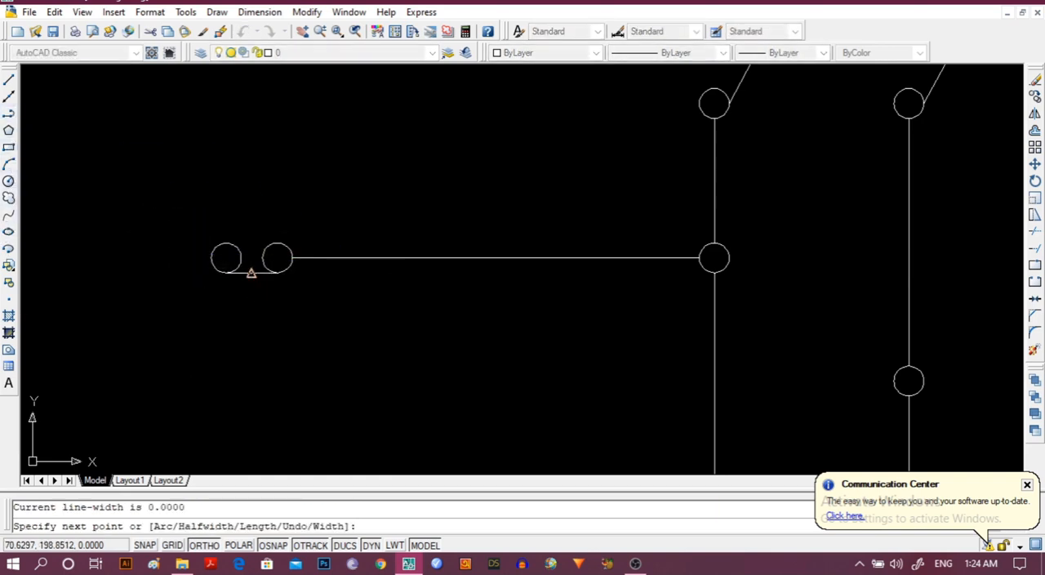
left_click(251, 223)
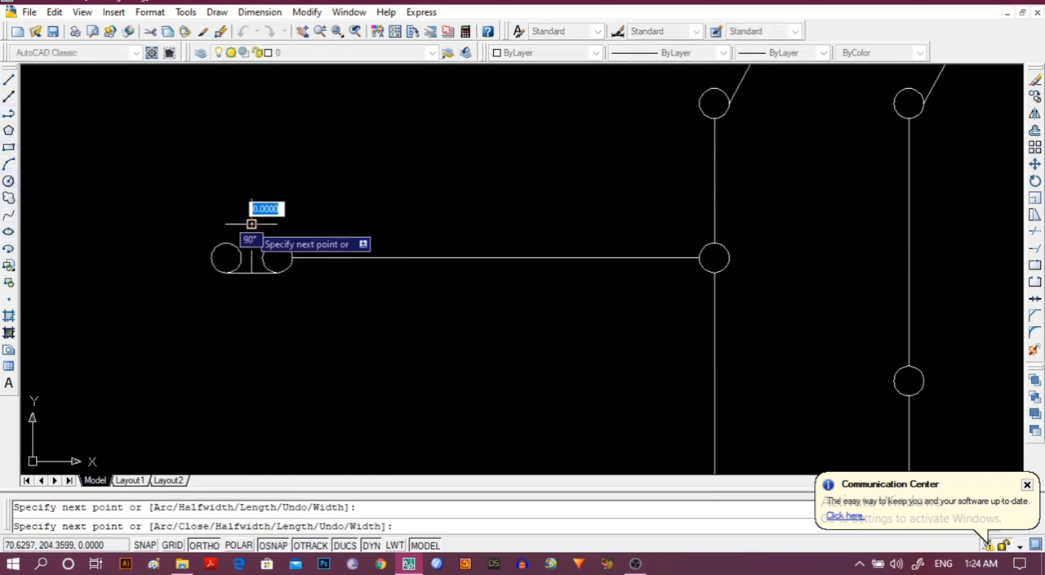
key("Escape")
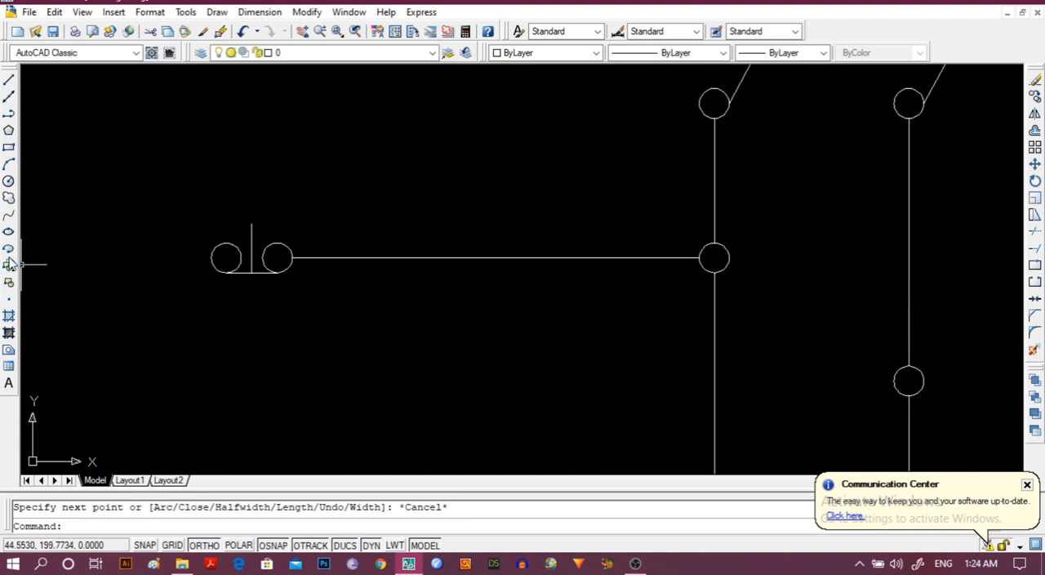
scroll(213, 200, "down", 2)
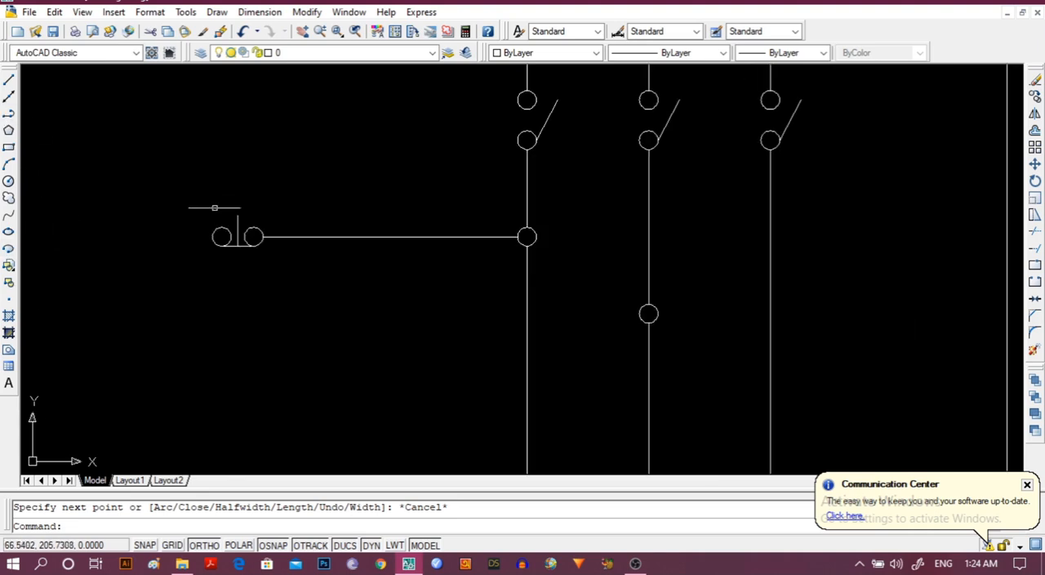
middle_click_drag(220, 288, 373, 242)
scroll(376, 243, "down", 2)
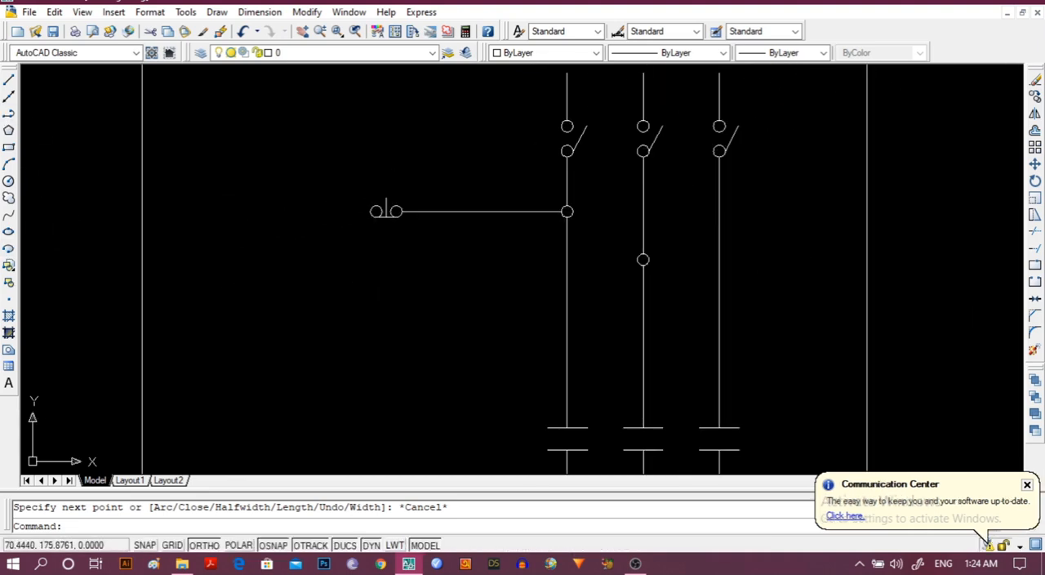
Draw an L-shaped polyline from the left paired circle's left quadrant, running left inside the sheet border and about 67.4 units straight down.
middle_click_drag(394, 305, 405, 236)
scroll(406, 236, "down", 2)
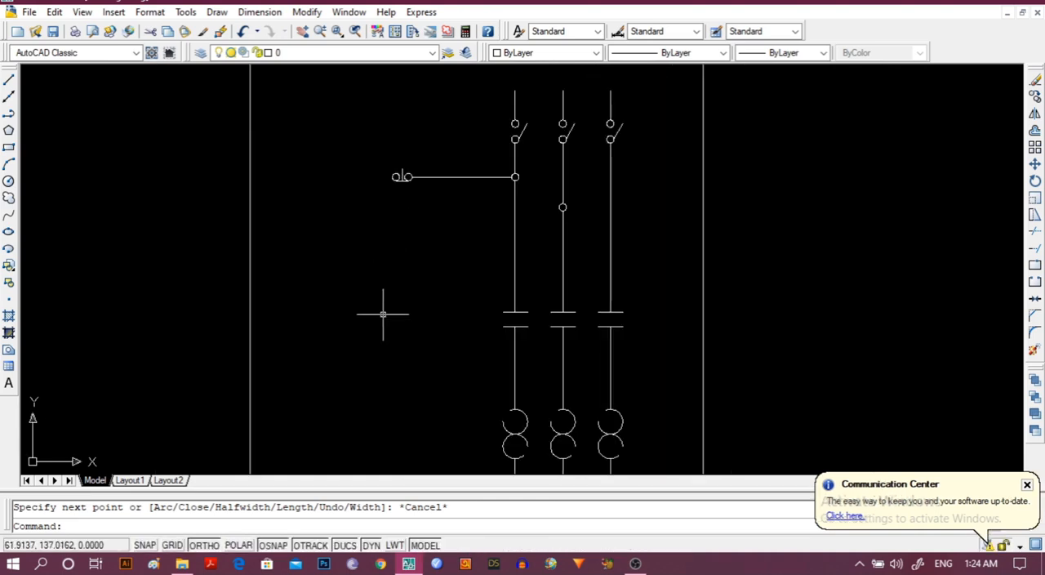
left_click(8, 114)
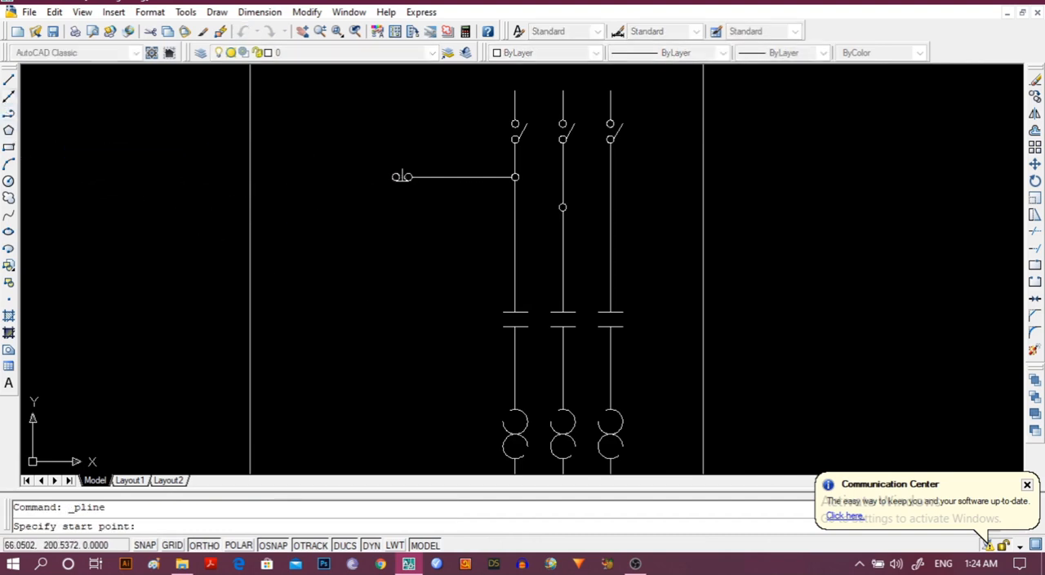
left_click(402, 176)
left_click(302, 177)
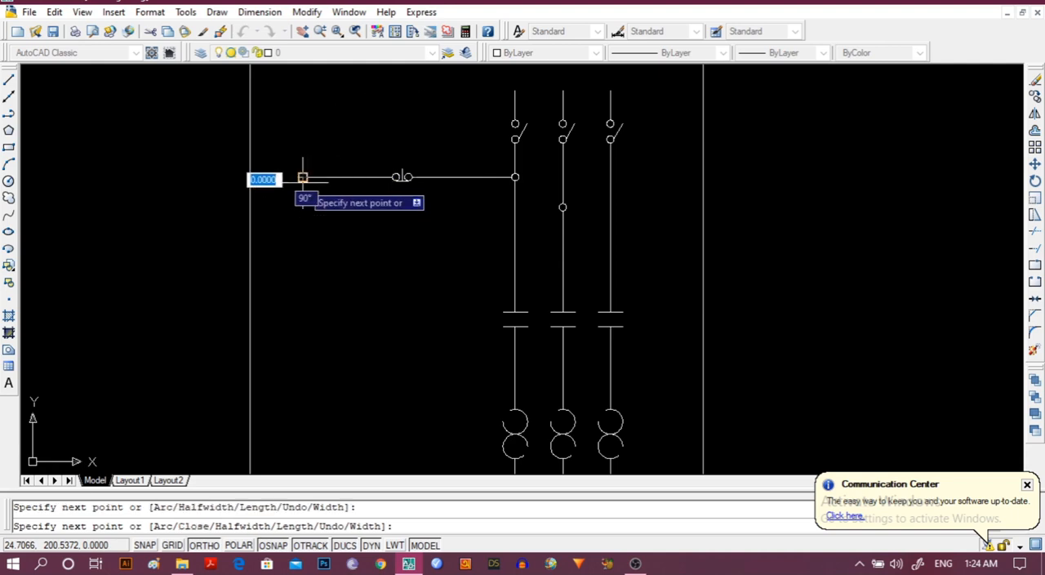
left_click(310, 322)
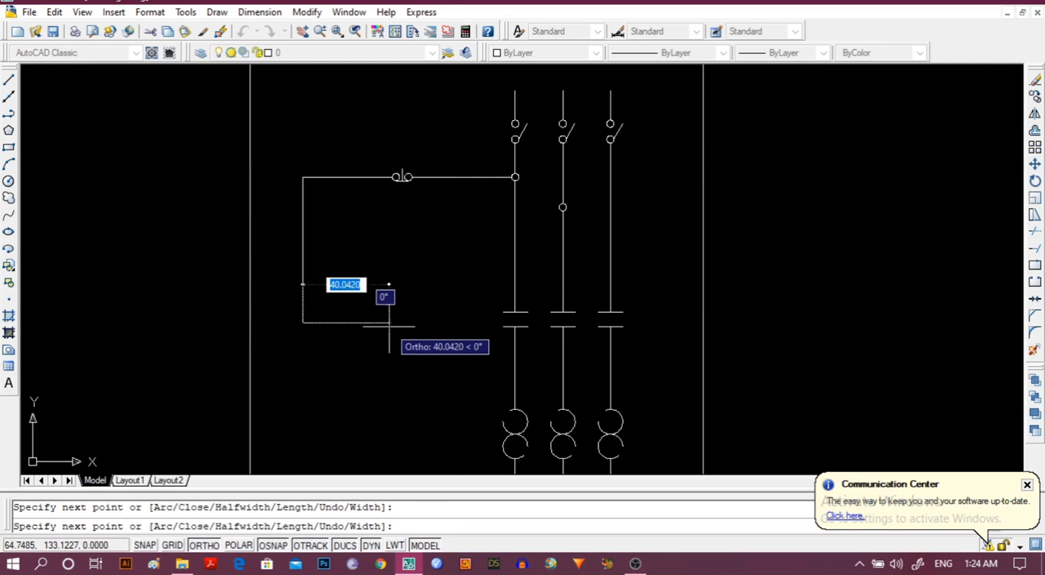
key("Escape")
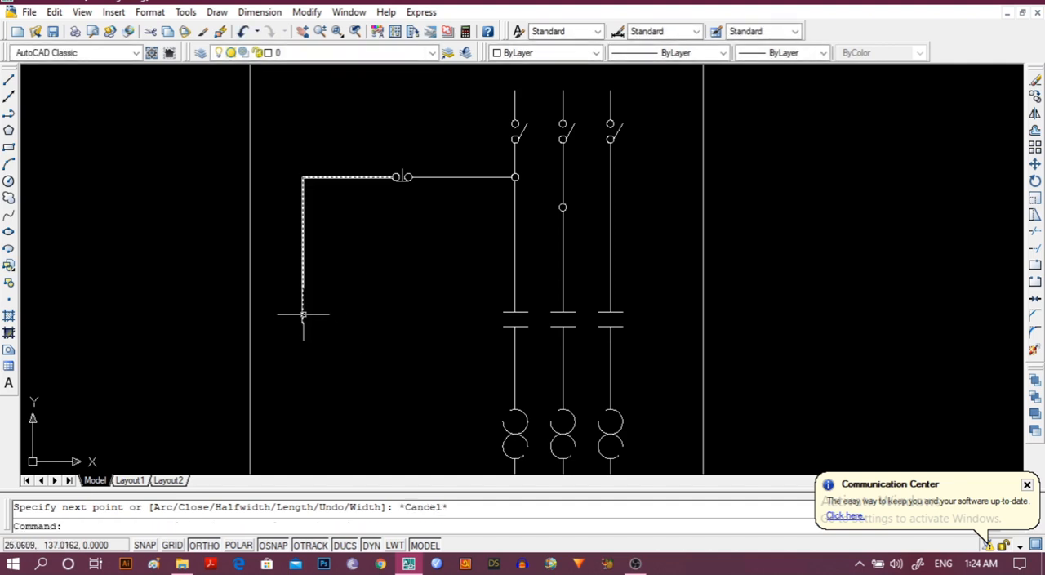
Start a polyline at the lower end of the left control line and run it about 18 units straight down.
left_click(9, 115)
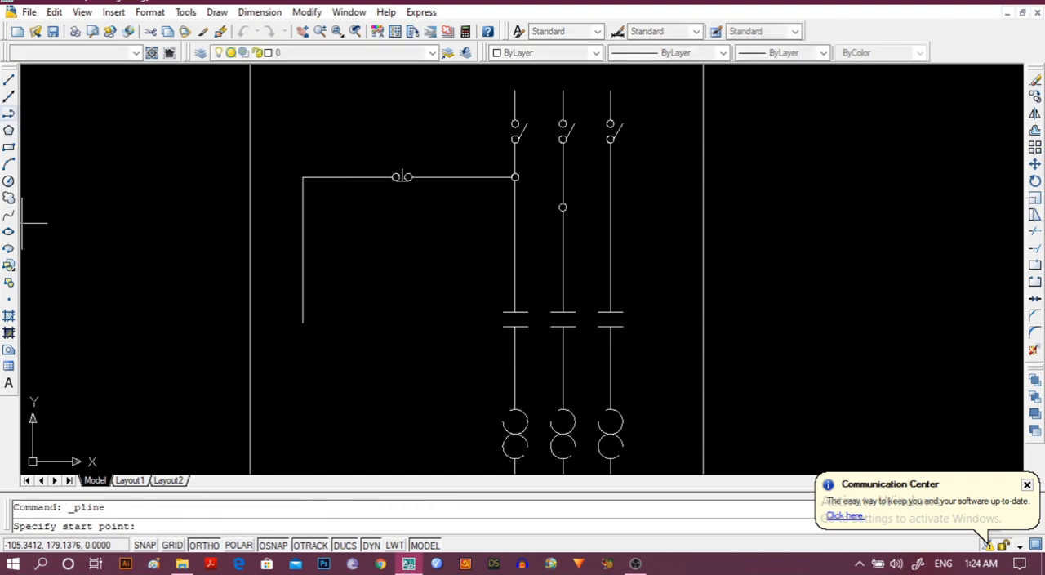
left_click(302, 323)
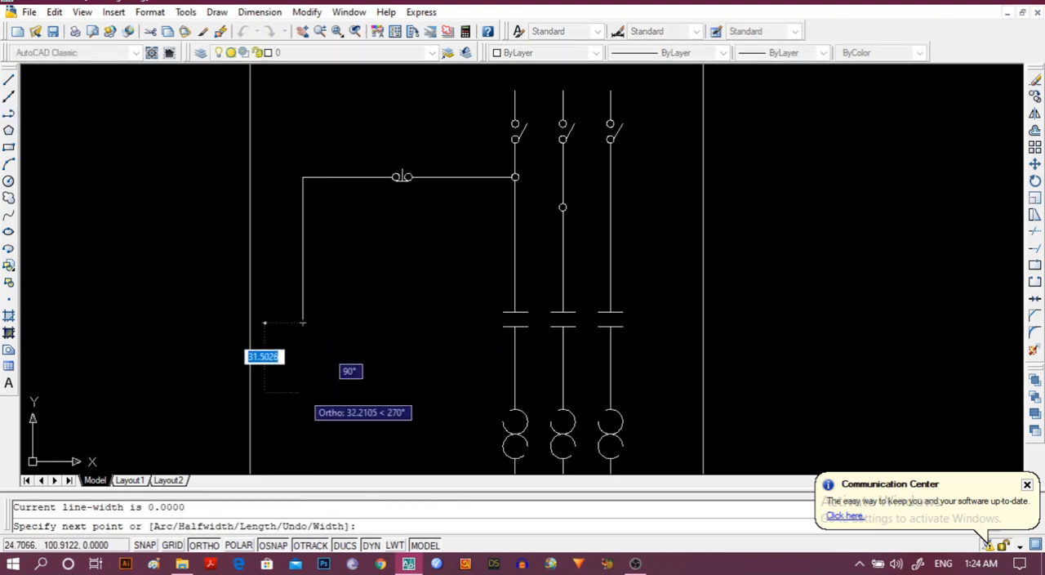
left_click(302, 361)
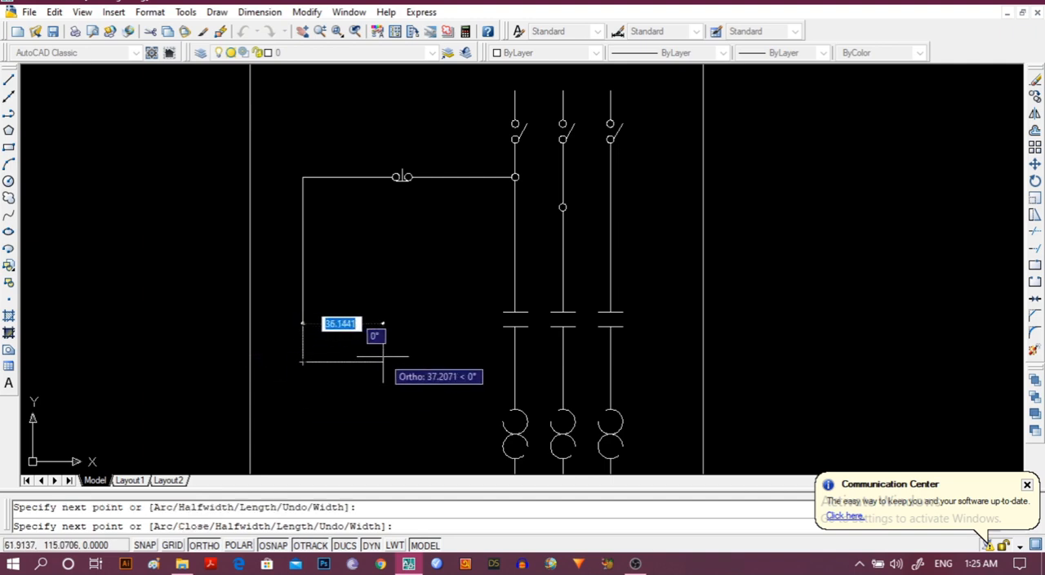
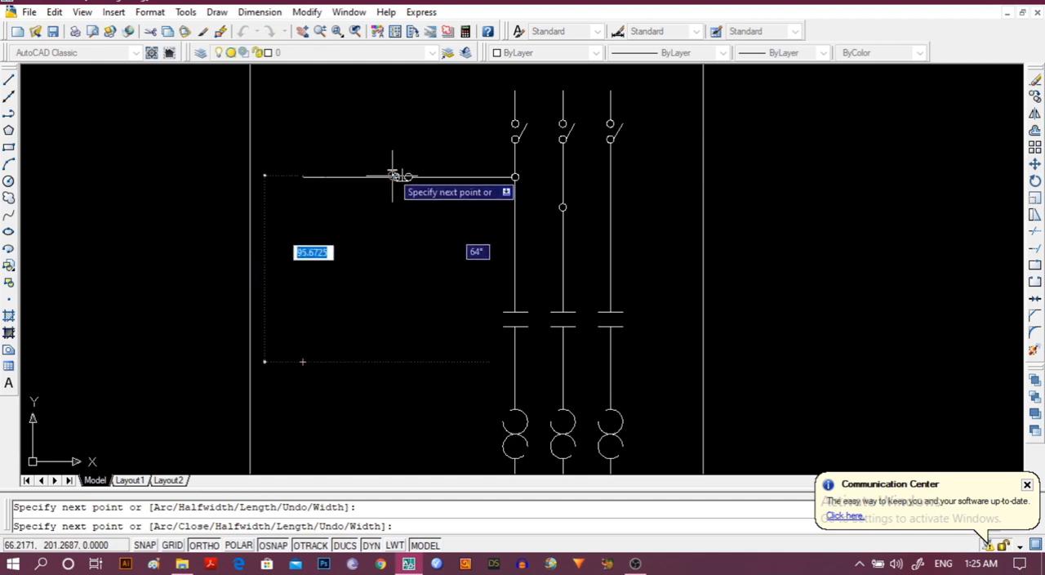
Turn ortho mode on and end the control polyline with a horizontal run about 42 units to the right.
key("F8")
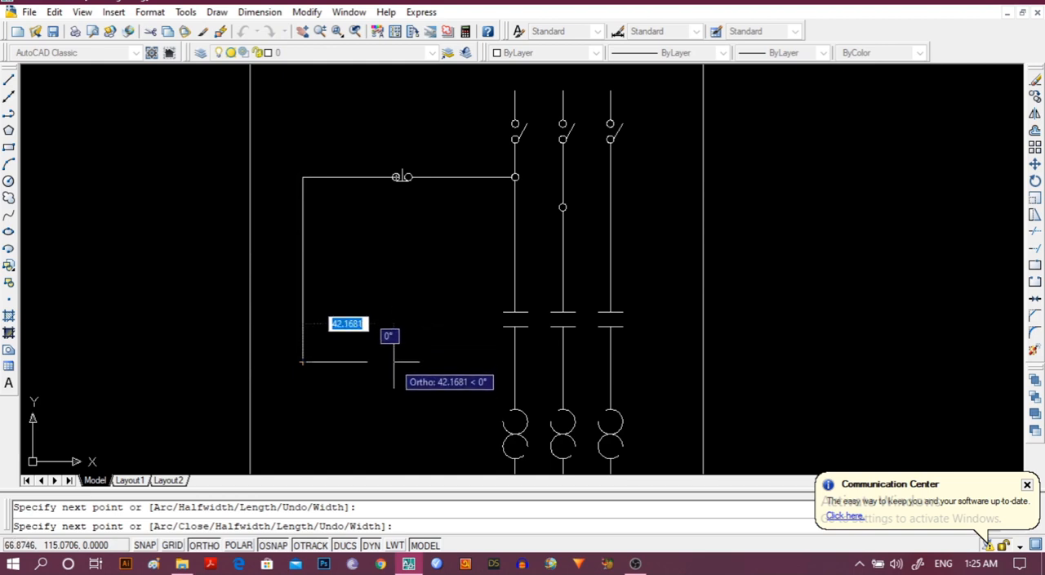
left_click(355, 361)
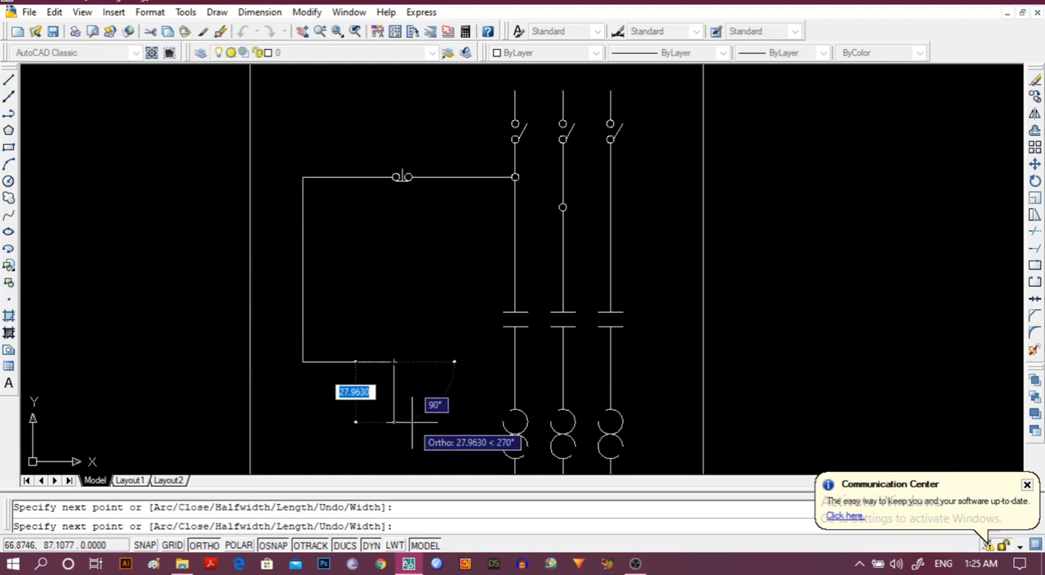
key("Escape")
Move the push-button symbol, both circles with their connecting line and stem, about 25 units left along the horizontal control line.
scroll(411, 420, "up", 3)
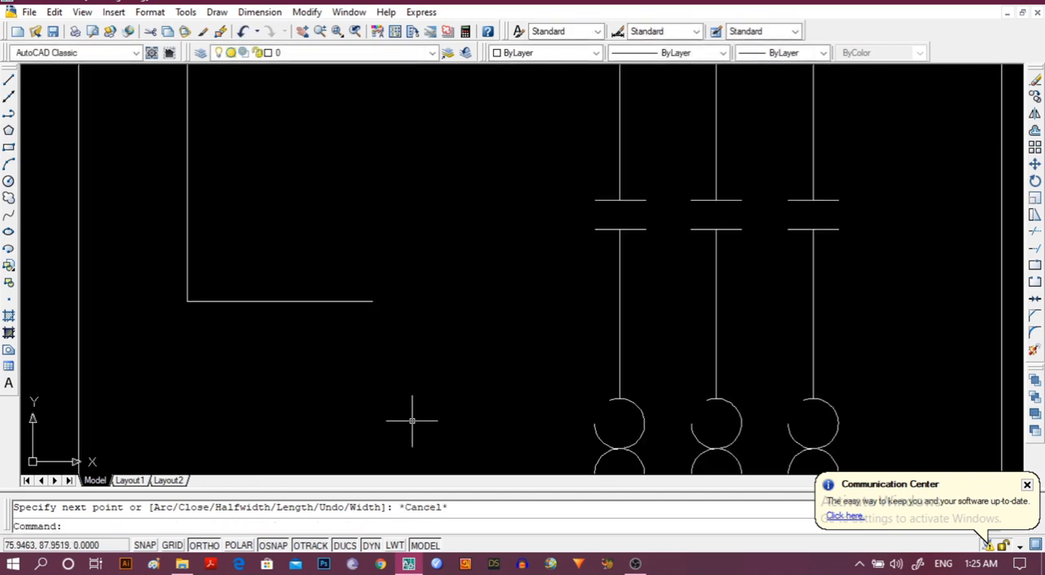
middle_click_drag(357, 376, 357, 547)
scroll(360, 323, "down", 2)
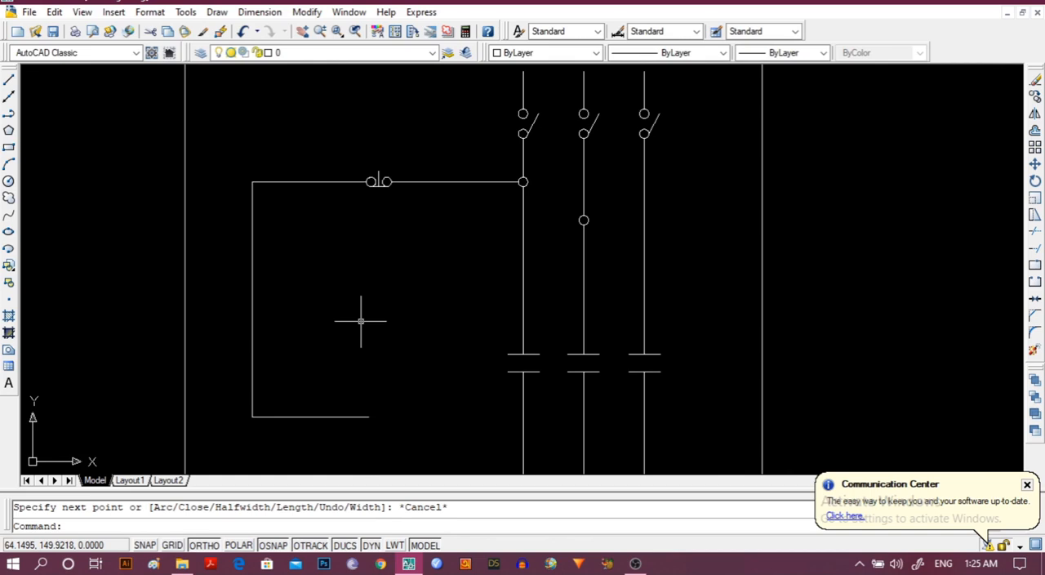
scroll(342, 300, "down", 2)
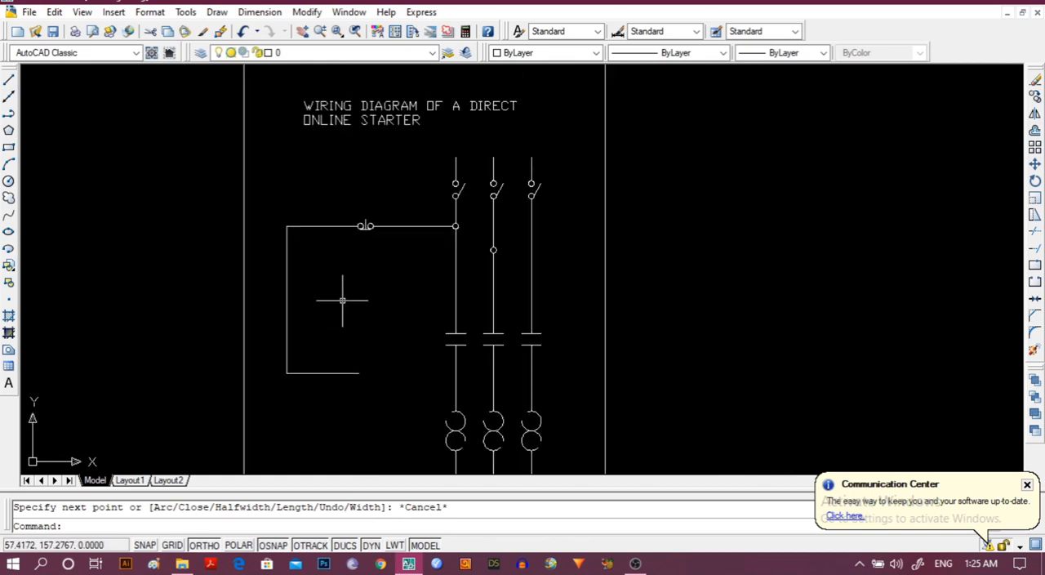
scroll(354, 289, "up", 5)
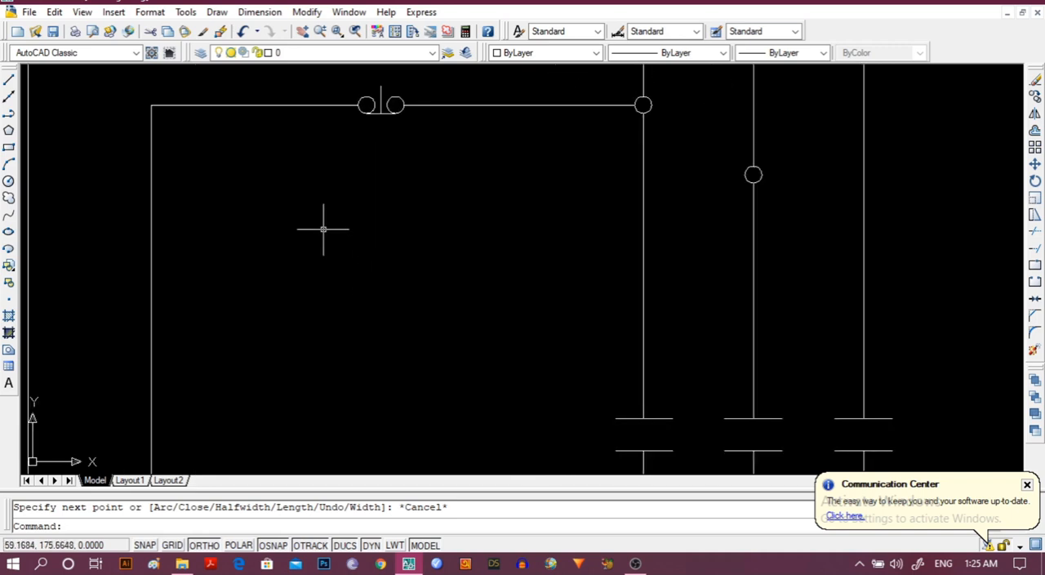
scroll(317, 345, "down", 3)
scroll(316, 338, "up", 4)
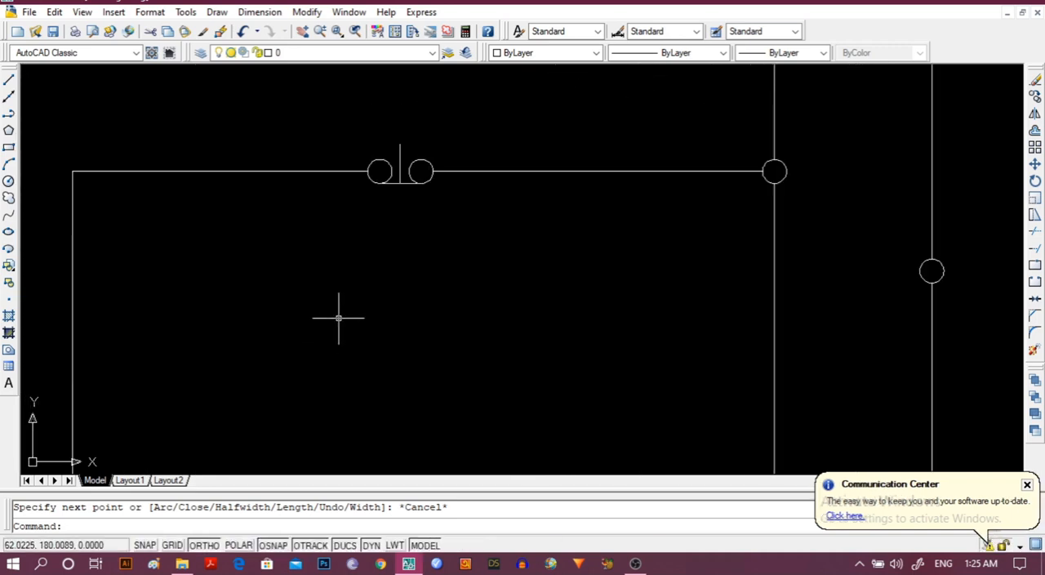
mouse_move(339, 317)
middle_mouse_down()
mouse_move(315, 423)
mouse_move(324, 388)
middle_mouse_up()
scroll(323, 386, "up", 2)
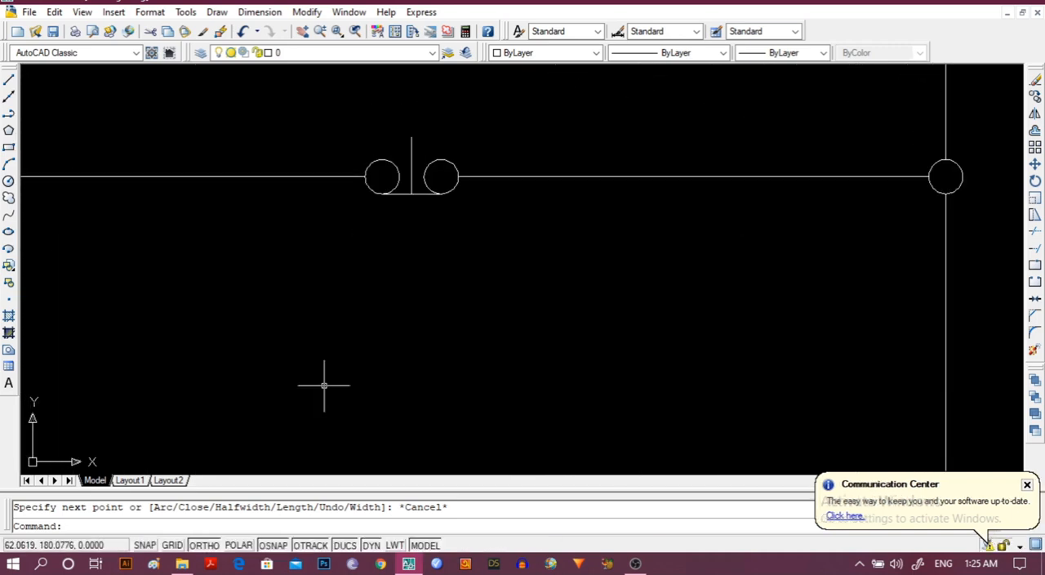
left_click(367, 181)
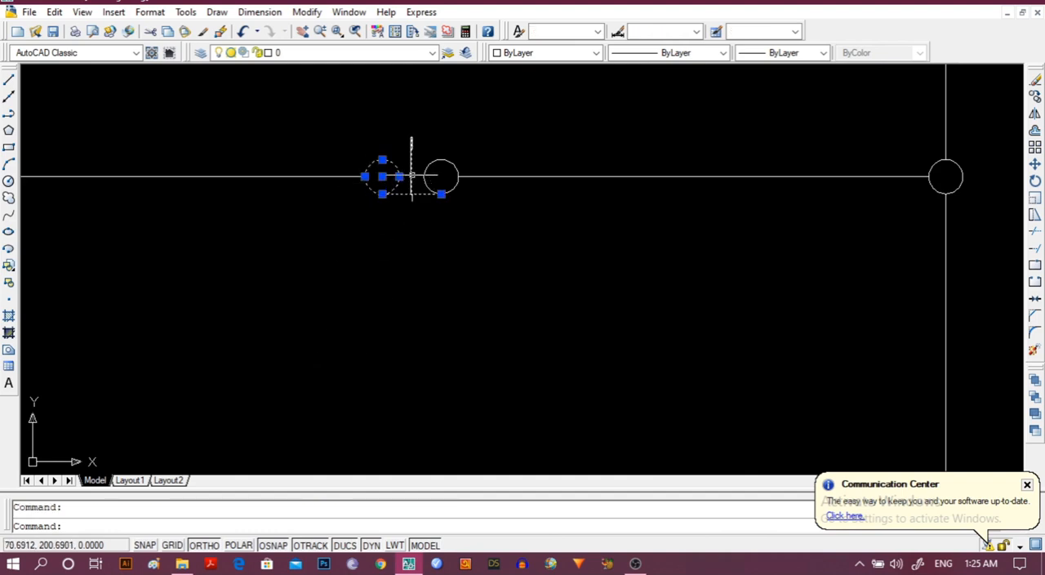
left_click(411, 175)
left_click(422, 175)
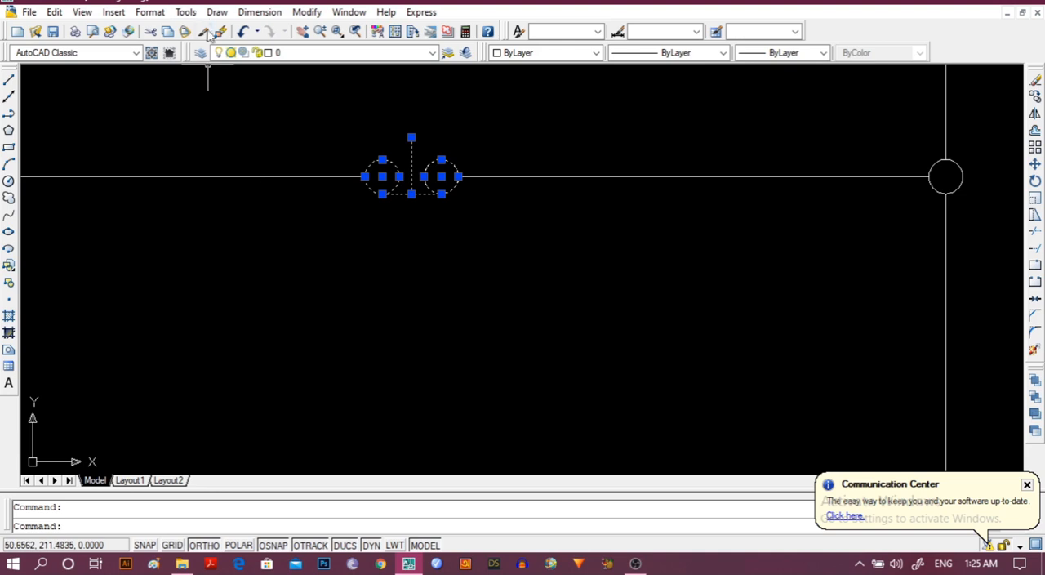
left_click(308, 13)
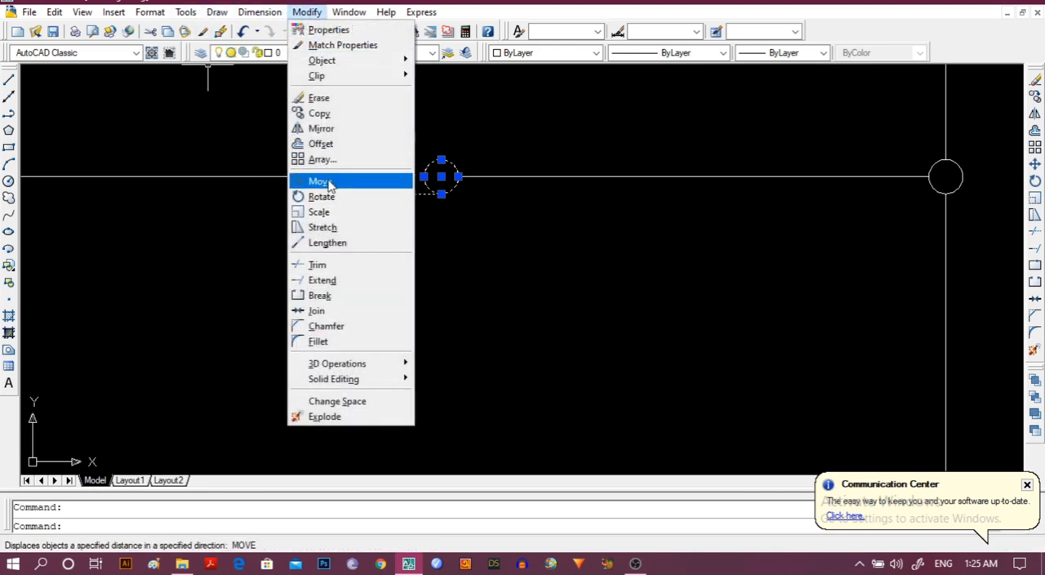
left_click(322, 182)
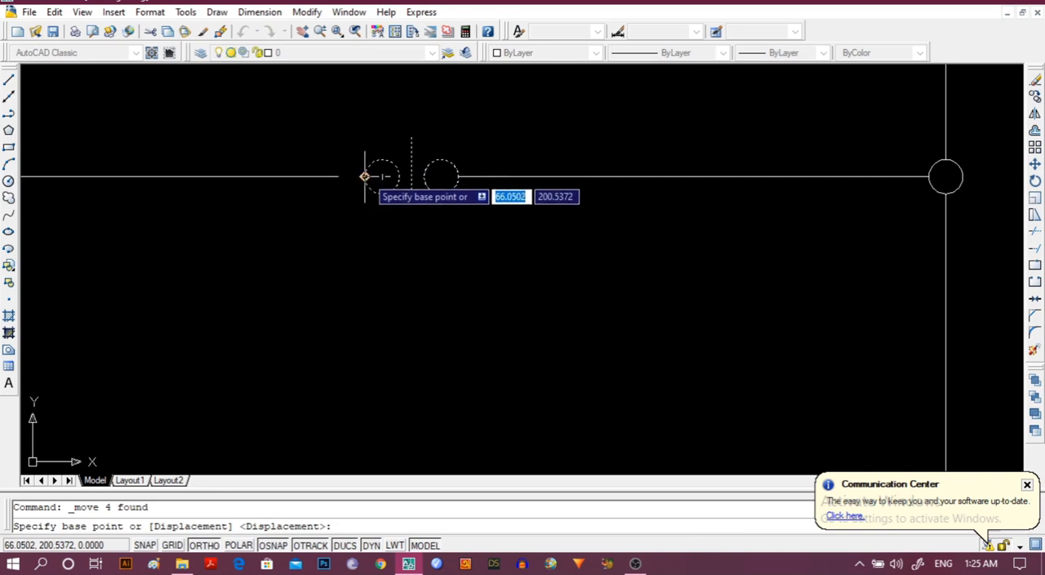
left_click(364, 177)
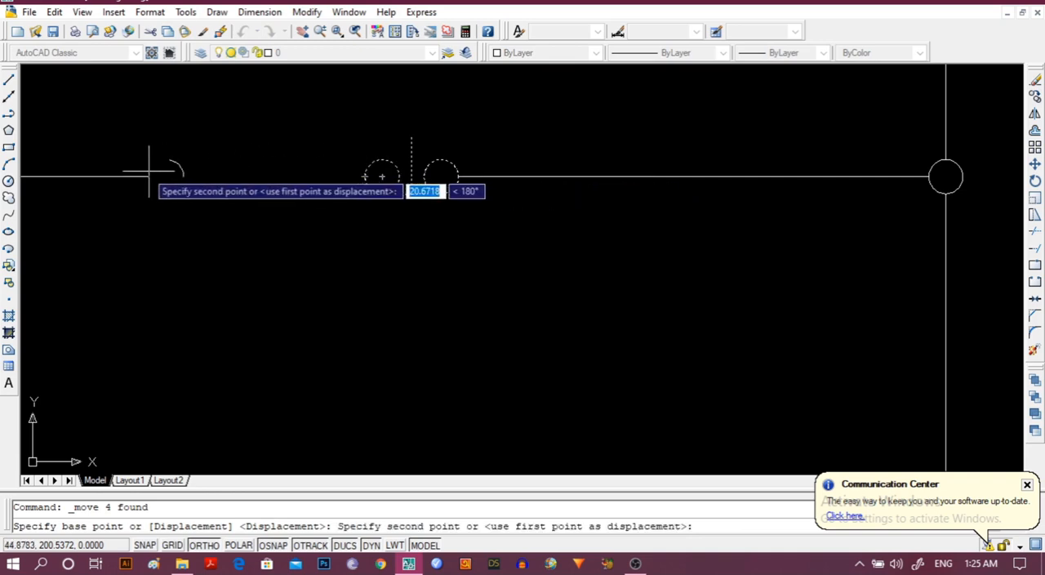
left_click(108, 177)
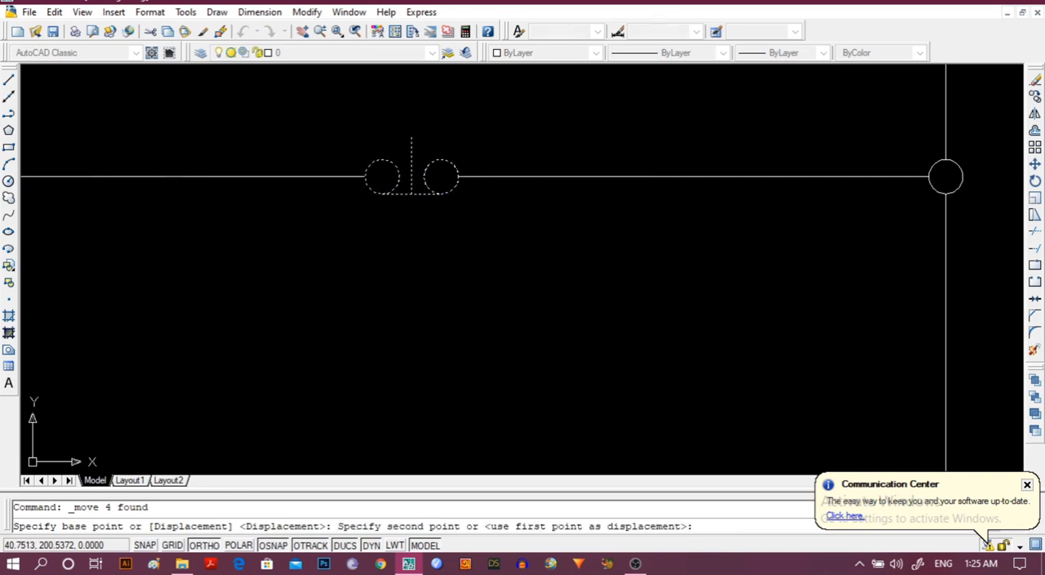
left_click(207, 271)
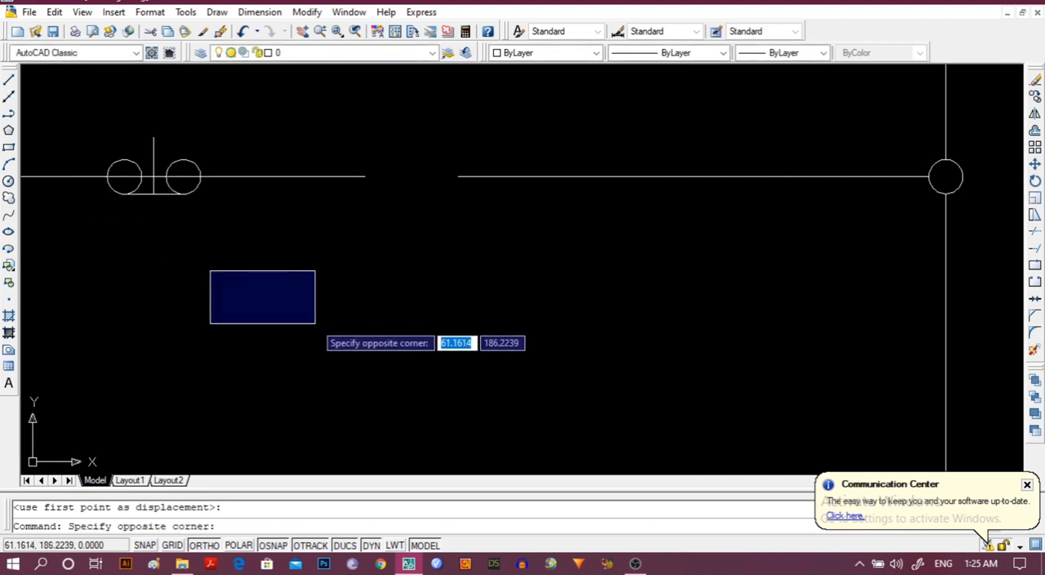
left_click(315, 322)
Trim the control line inside both push-button circles and erase the leftover segment between them.
left_click(110, 186)
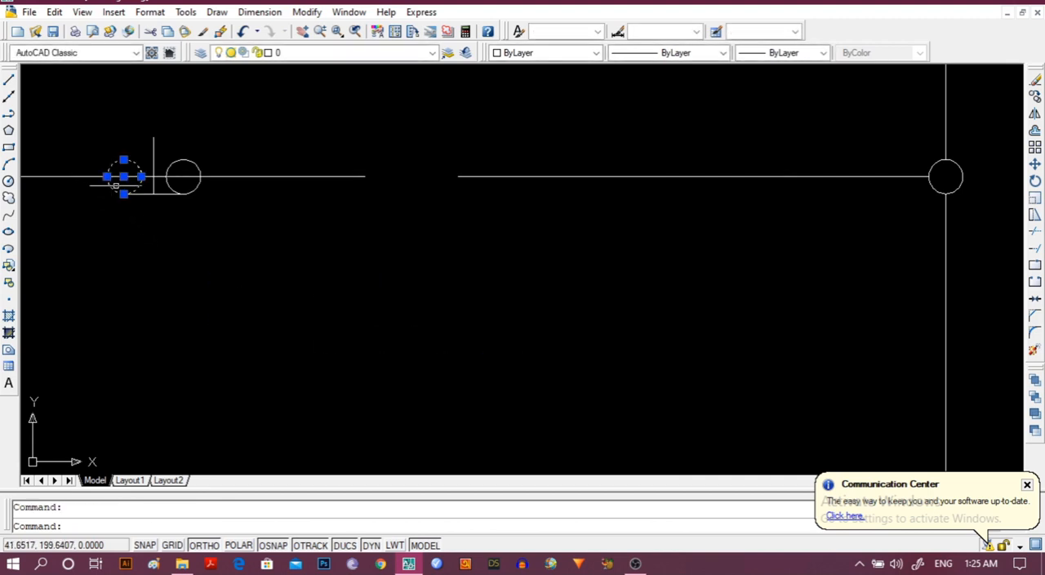
left_click(166, 177)
left_click(160, 177)
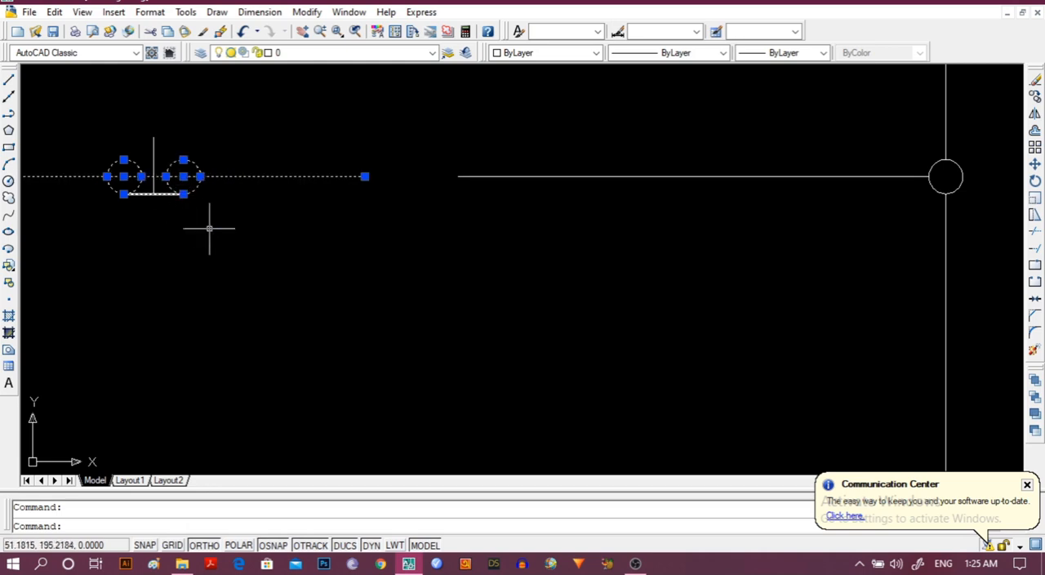
scroll(317, 283, "up", 2)
middle_click_drag(140, 268, 515, 411)
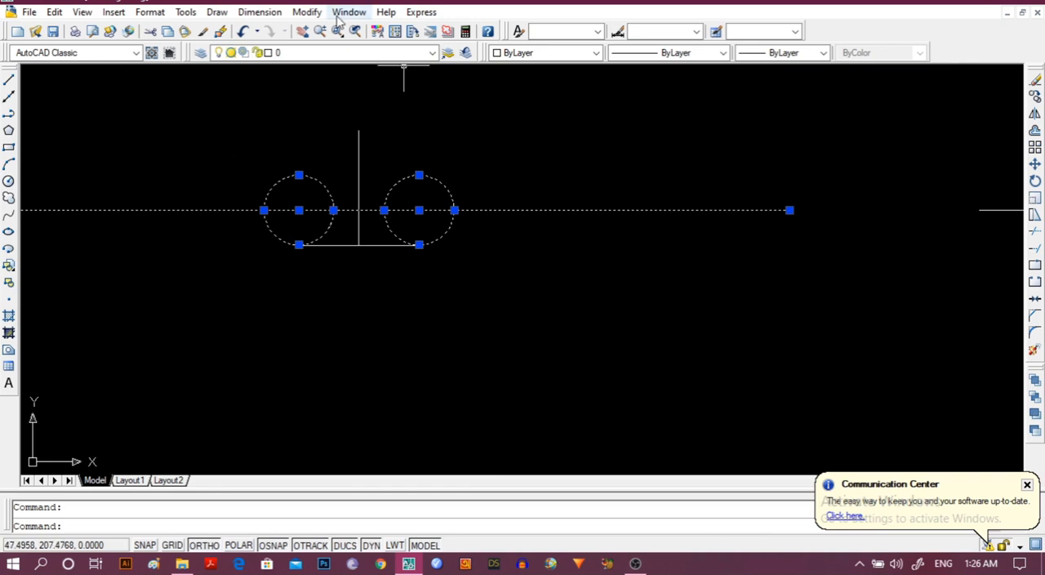
left_click(307, 11)
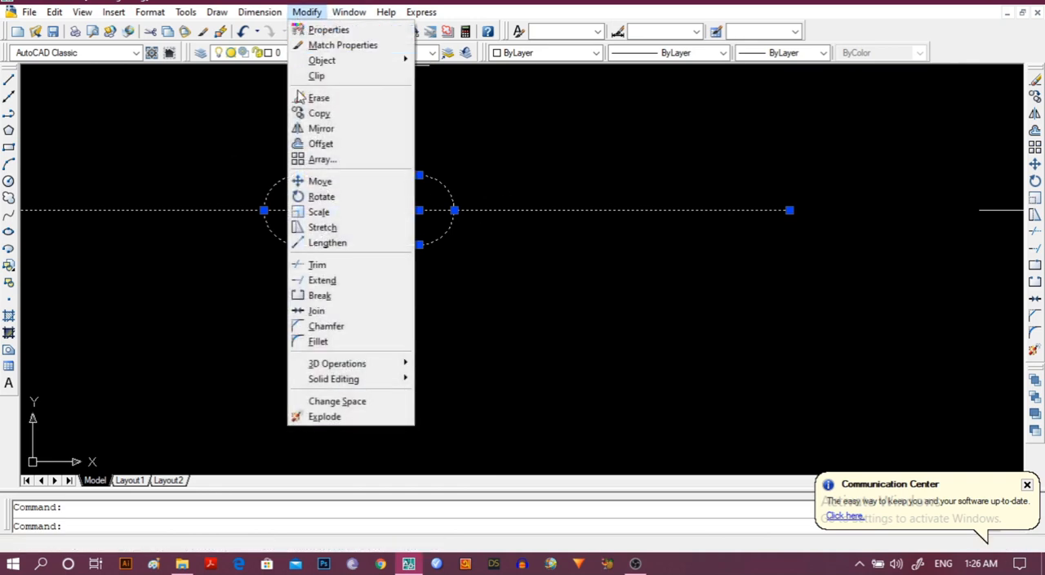
left_click(337, 265)
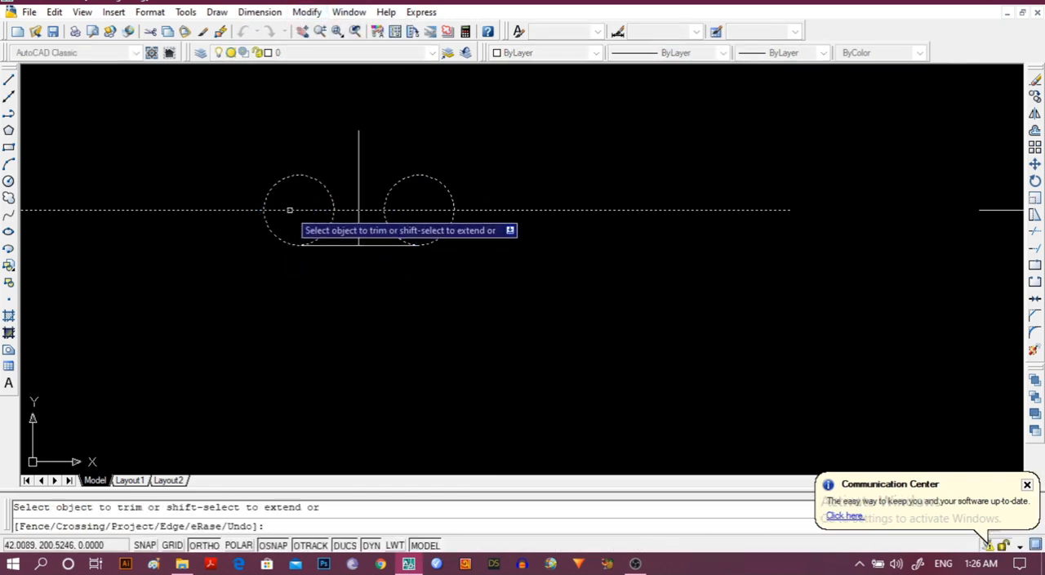
left_click(416, 209)
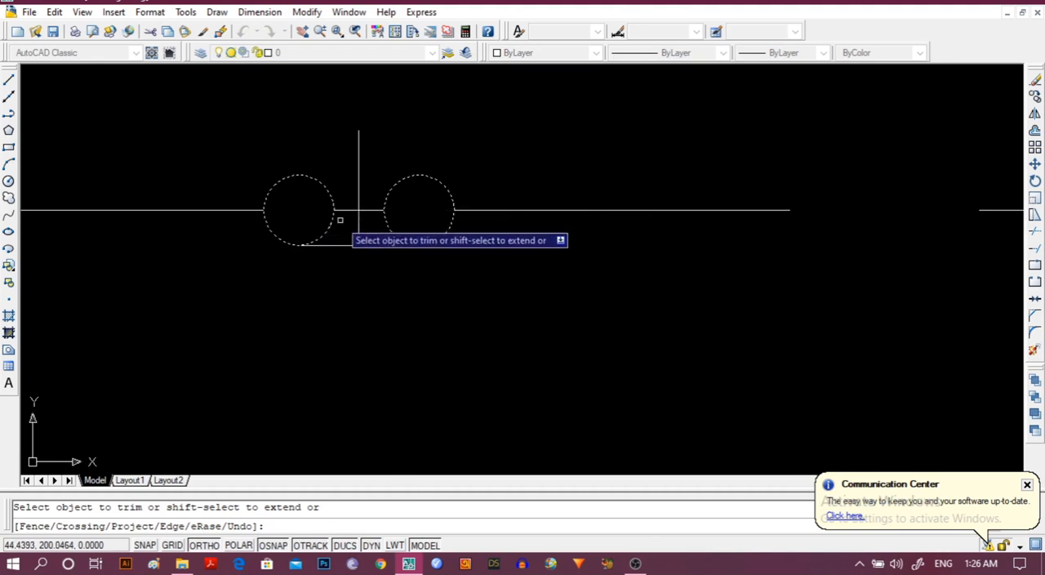
scroll(363, 299, "up", 2)
scroll(363, 298, "down", 3)
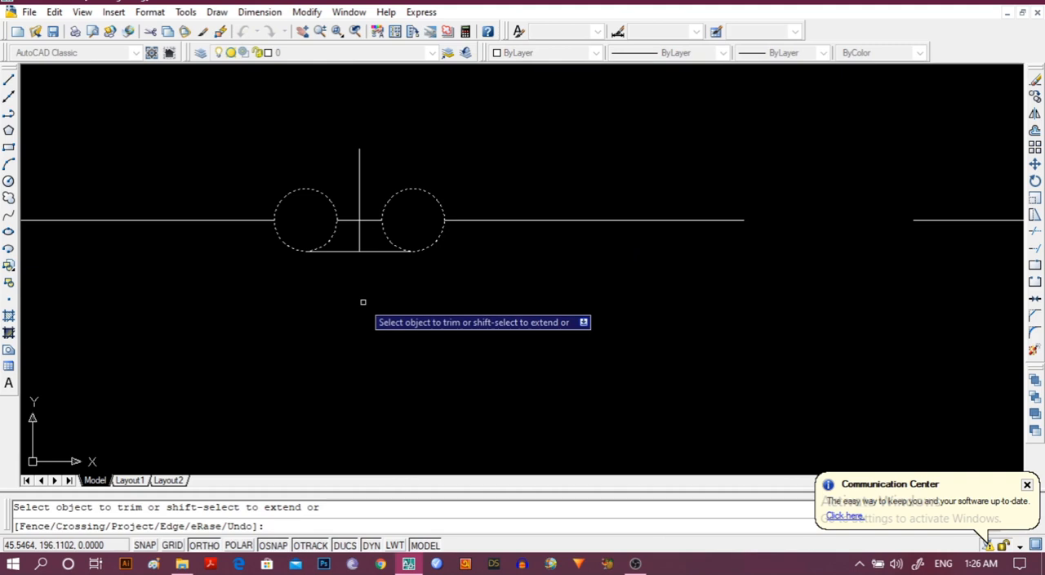
key("Escape")
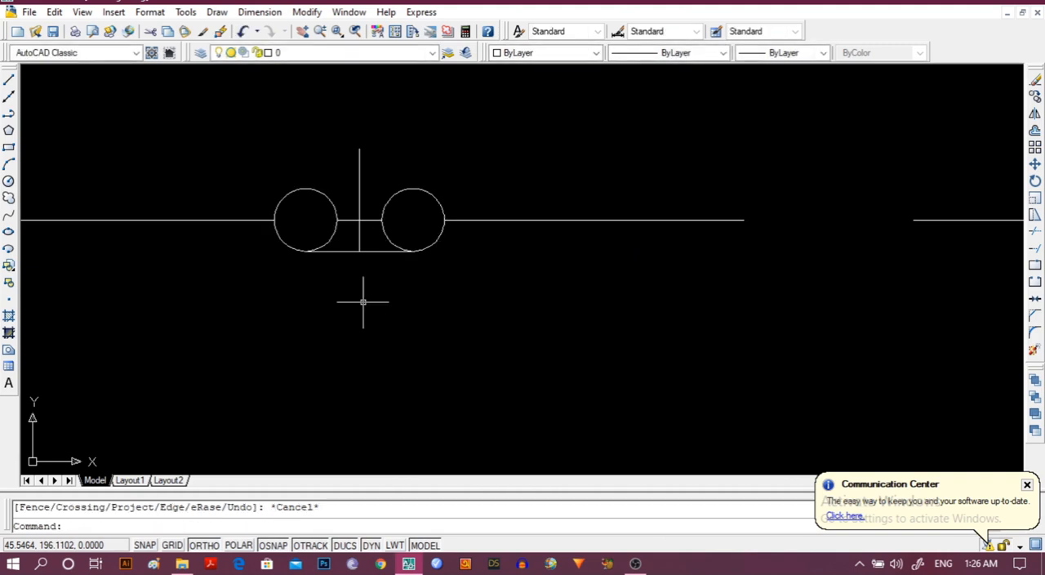
left_click(348, 218)
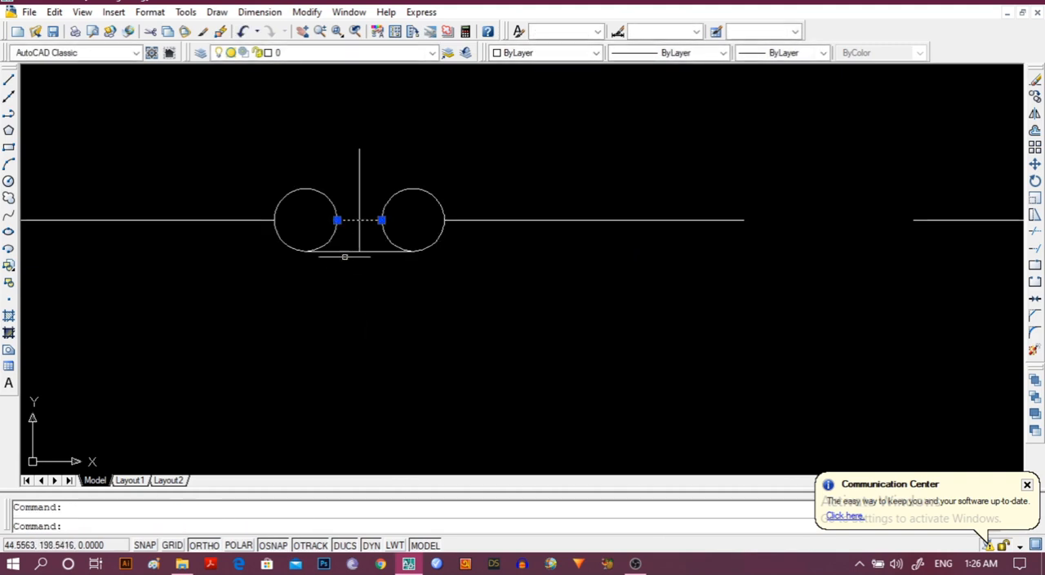
key("Delete")
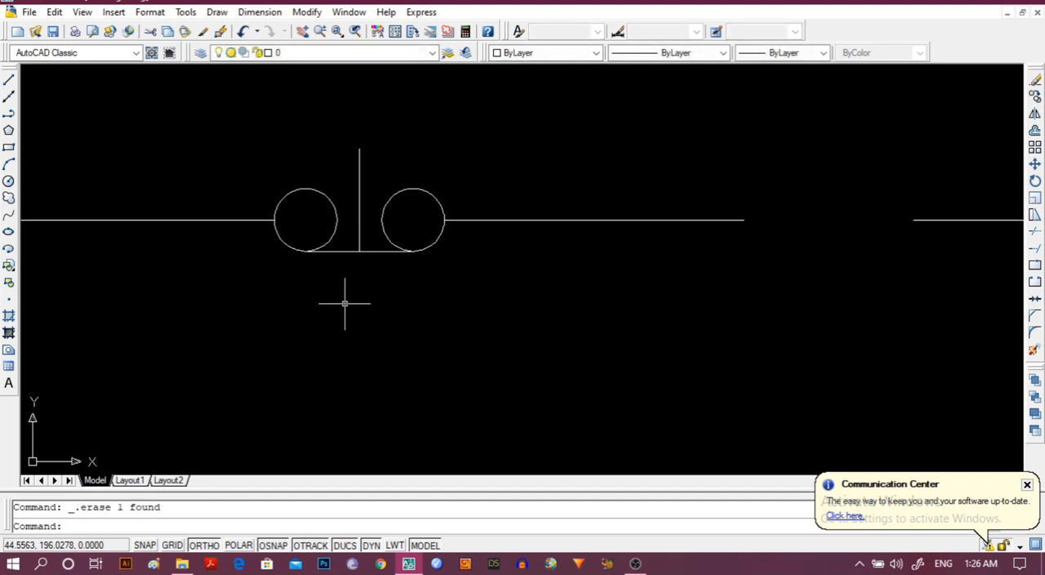
Draw a horizontal polyline bridging the gap left in the control line at the push button's former position.
scroll(689, 330, "down", 4)
scroll(689, 330, "up", 3)
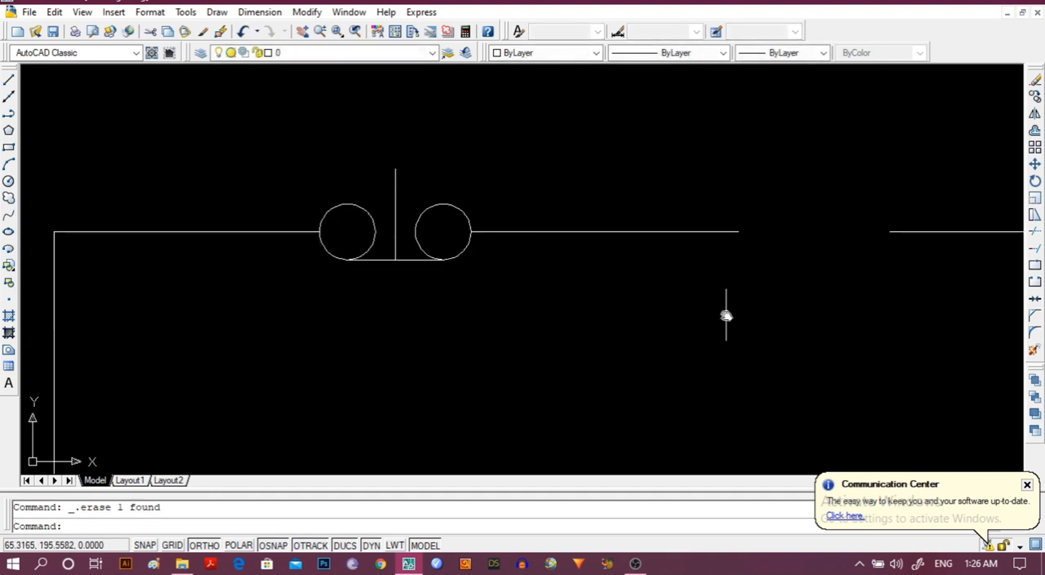
middle_click_drag(726, 315, 483, 301)
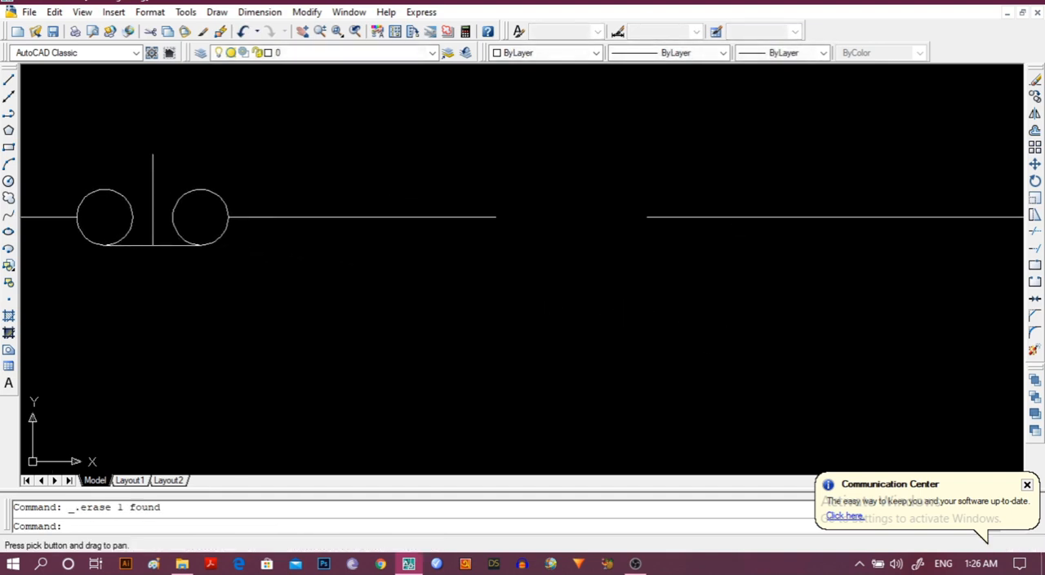
left_click(9, 114)
left_click(495, 216)
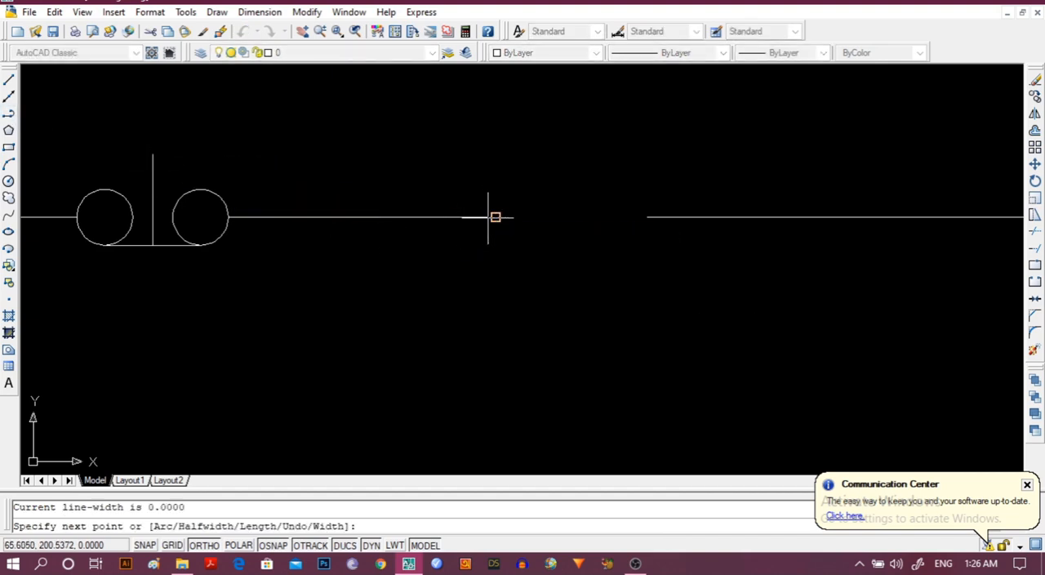
left_click(647, 216)
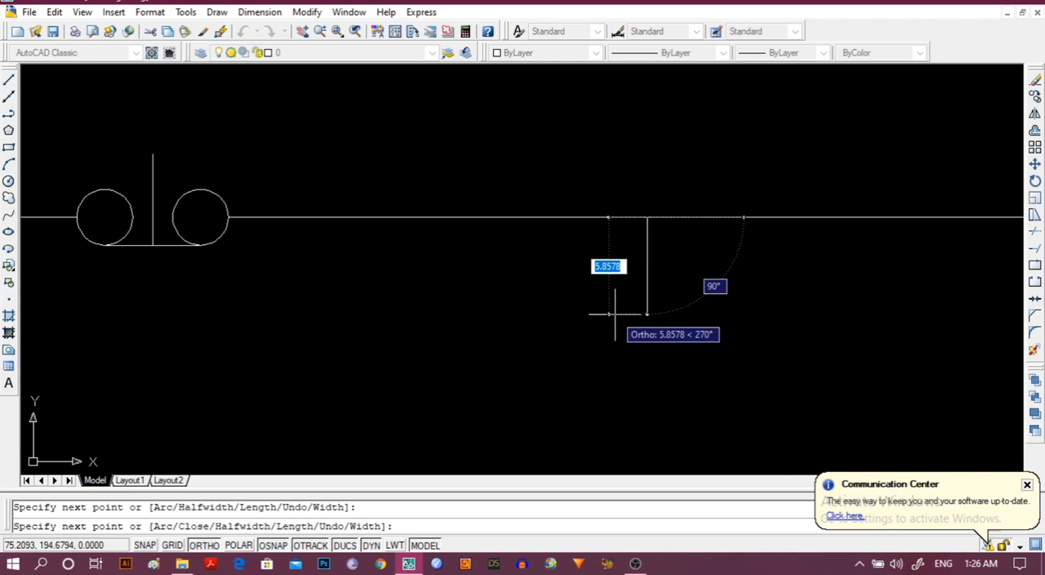
key("Escape")
Erase the L-shaped polyline at the lower end of the left vertical control line.
scroll(473, 334, "down", 4)
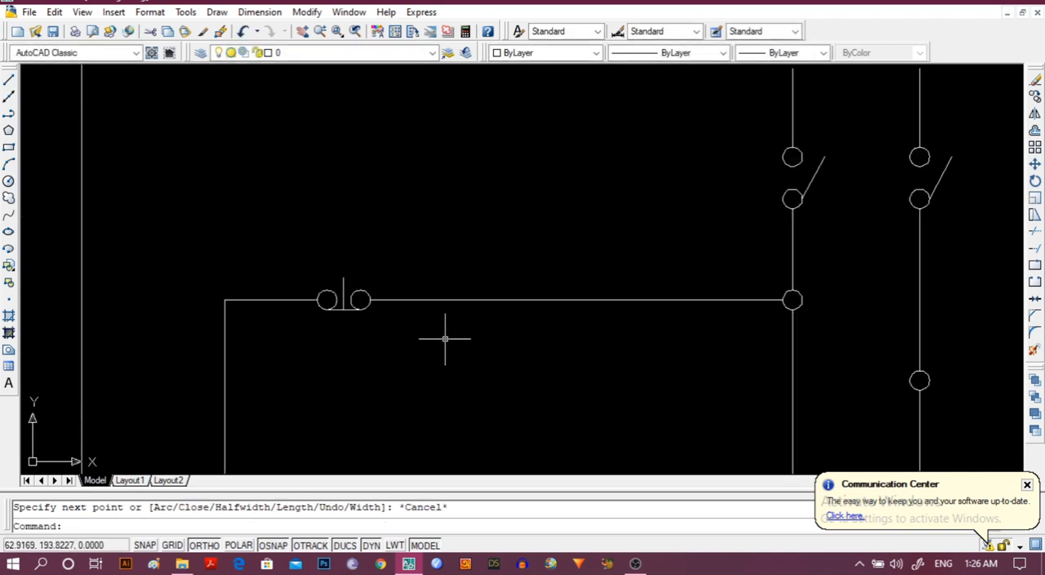
mouse_move(446, 403)
middle_mouse_down()
mouse_move(488, 130)
mouse_move(481, 180)
middle_mouse_up()
scroll(480, 195, "down", 2)
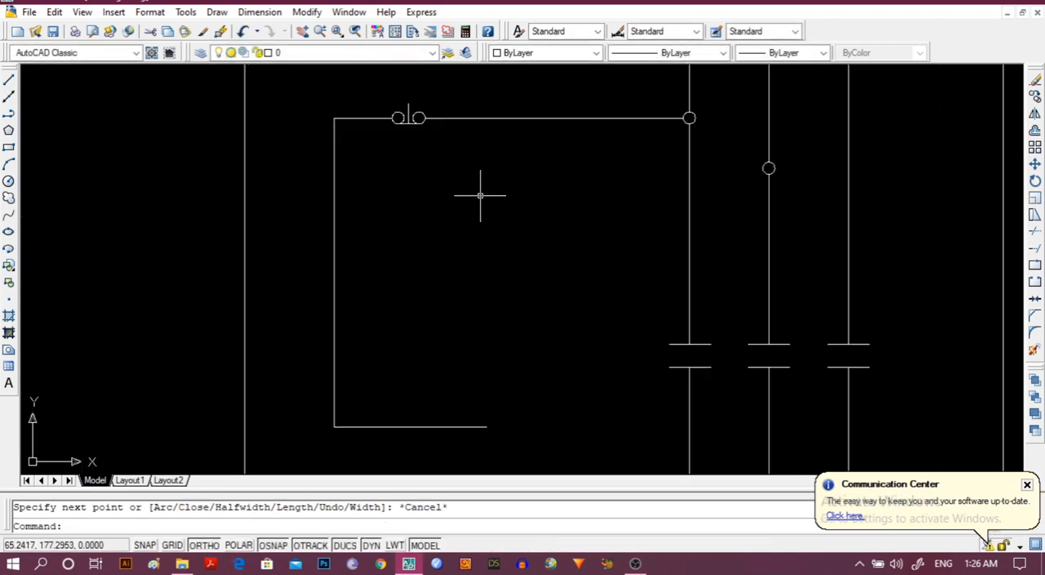
left_click(447, 426)
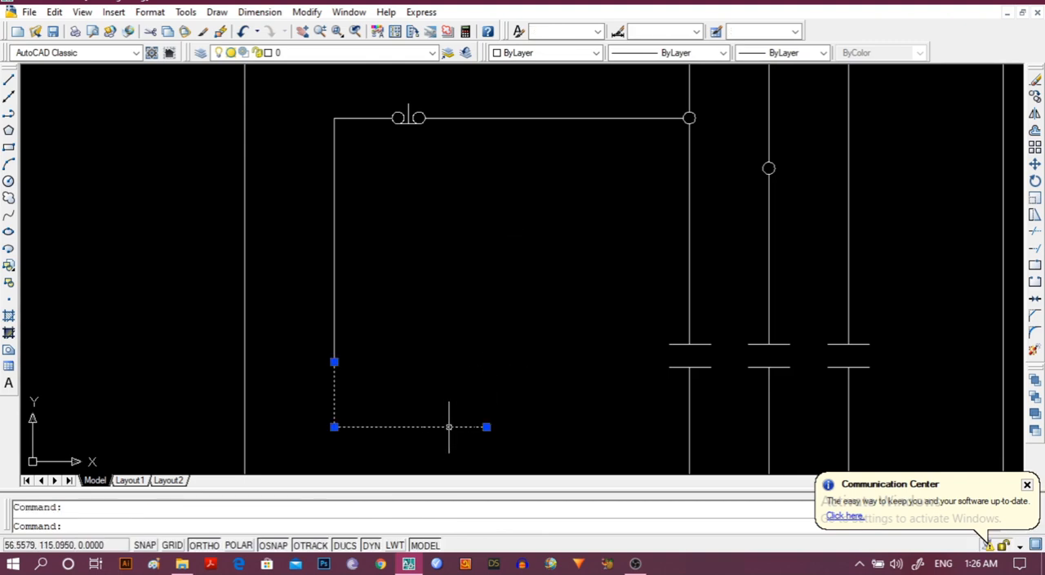
key("Delete")
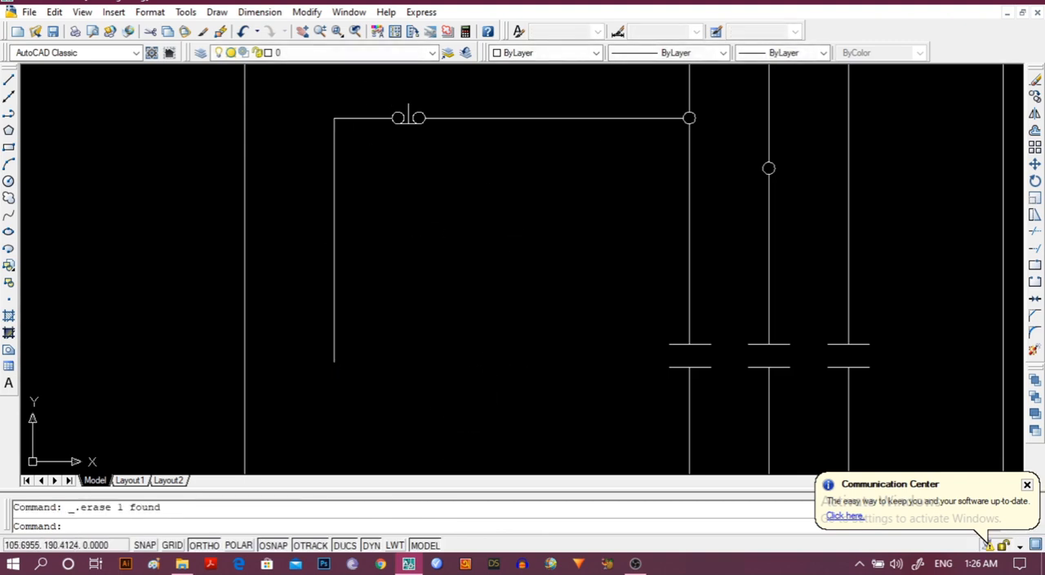
Draw a polyline continuing the left vertical control line about 18 units down, then about 16 units right.
left_click(8, 114)
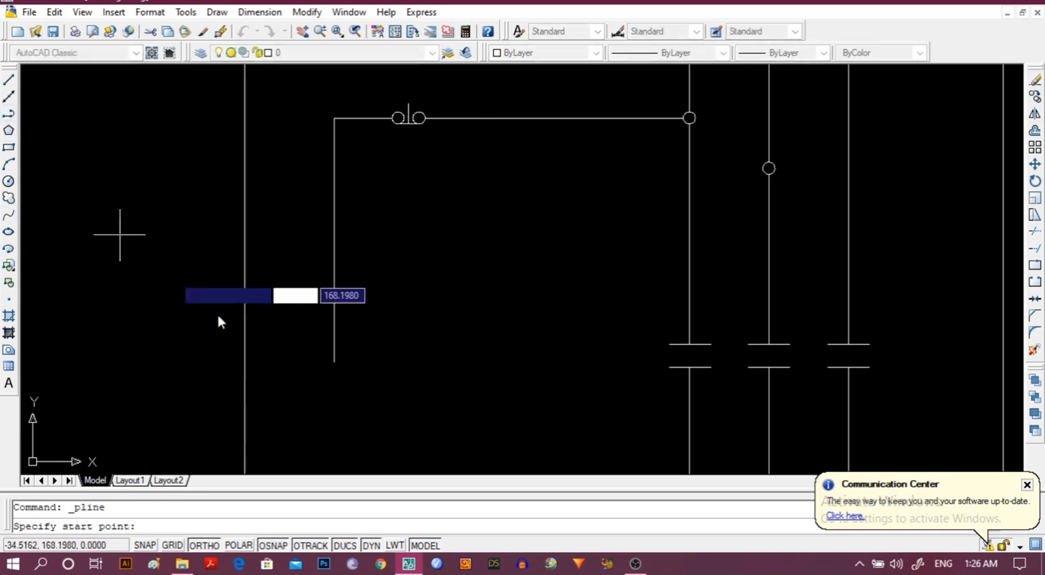
left_click(334, 361)
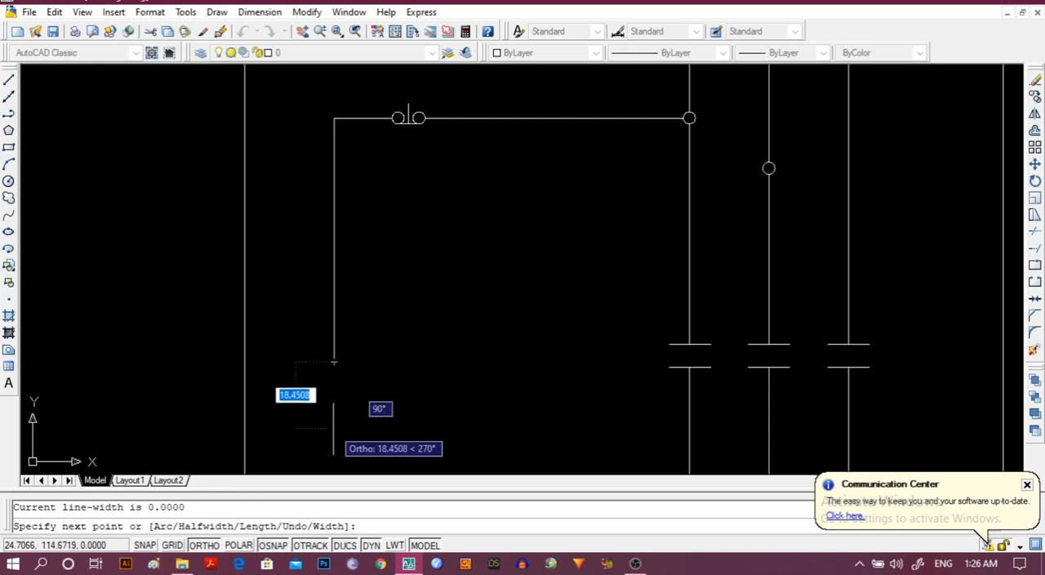
left_click(334, 426)
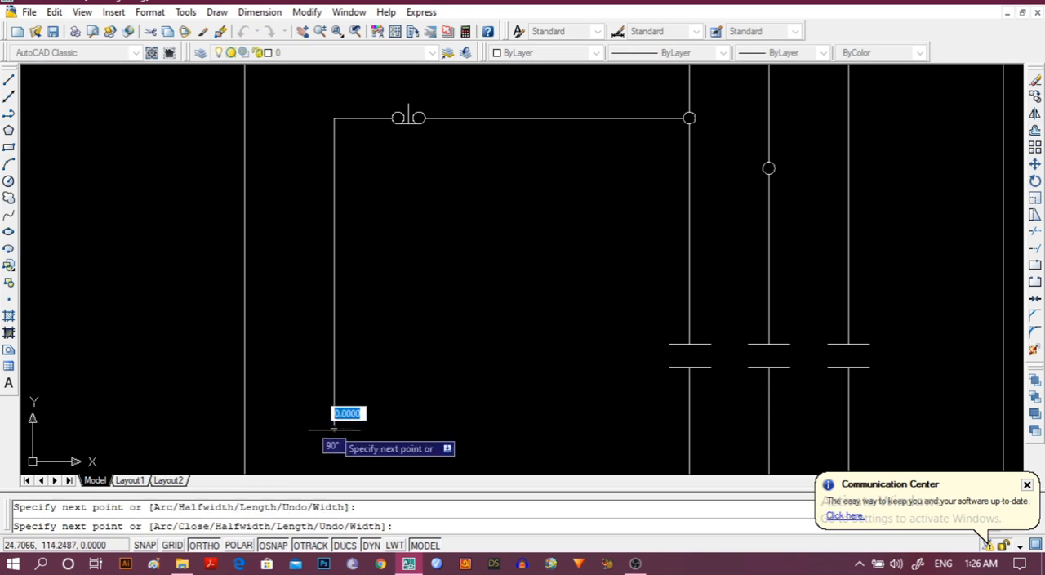
left_click(393, 118)
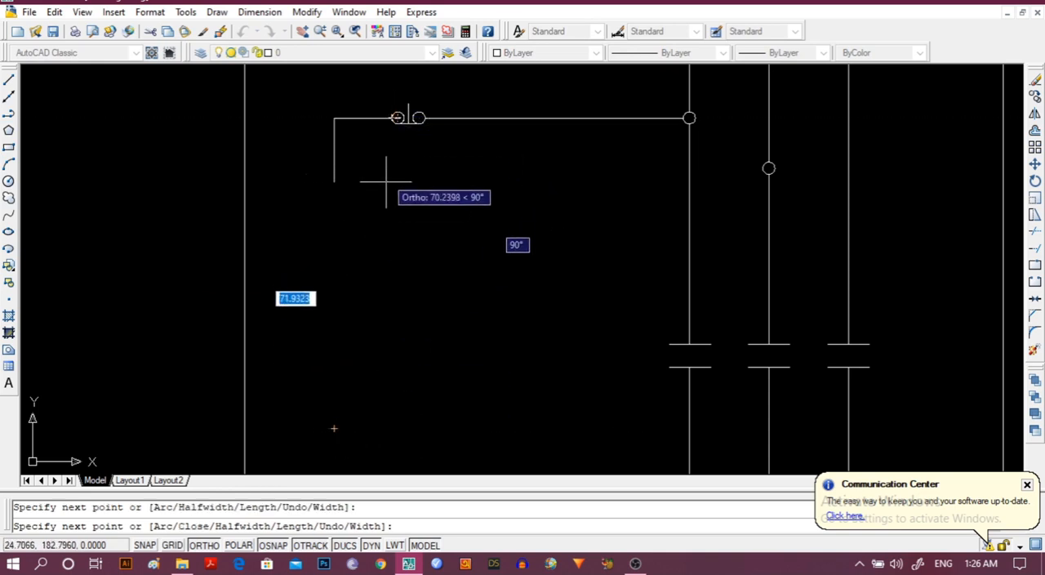
left_click(391, 427)
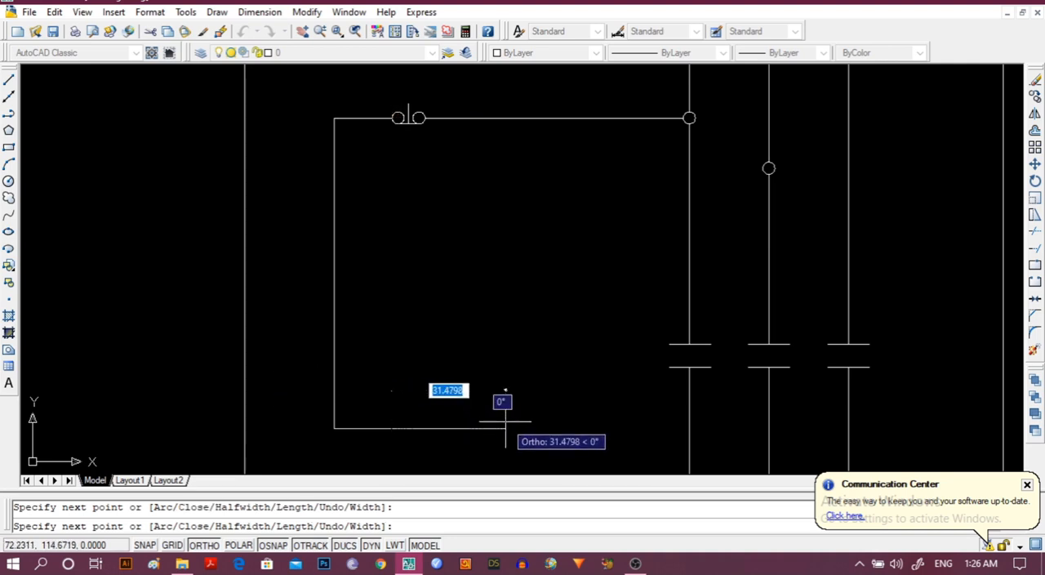
key("Escape")
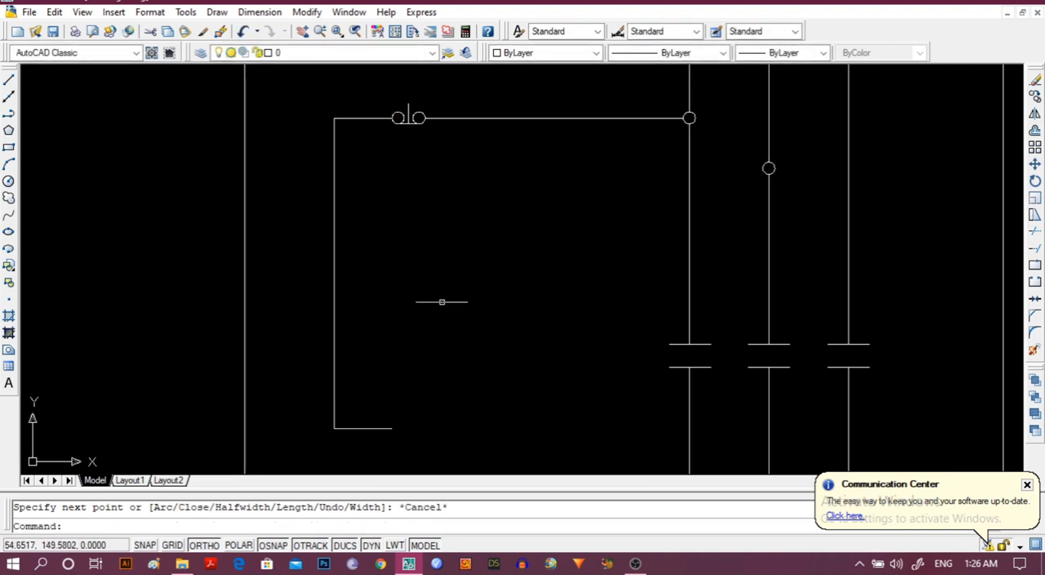
Copy the push button's two circles about 86 units straight down to the end of the lower horizontal control line.
left_click(397, 116)
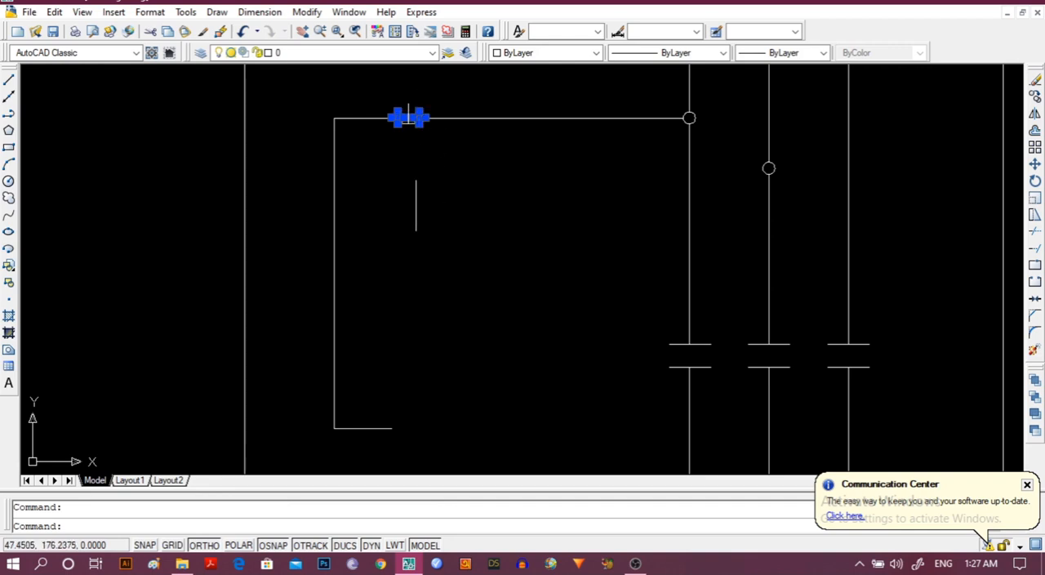
scroll(380, 203, "up", 2)
middle_click_drag(406, 201, 408, 242)
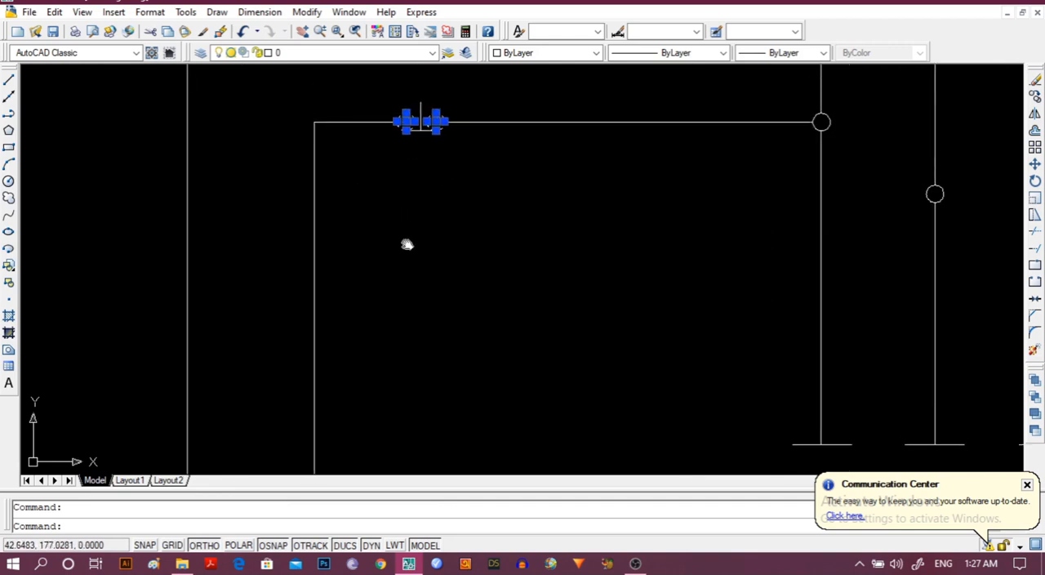
left_click(307, 12)
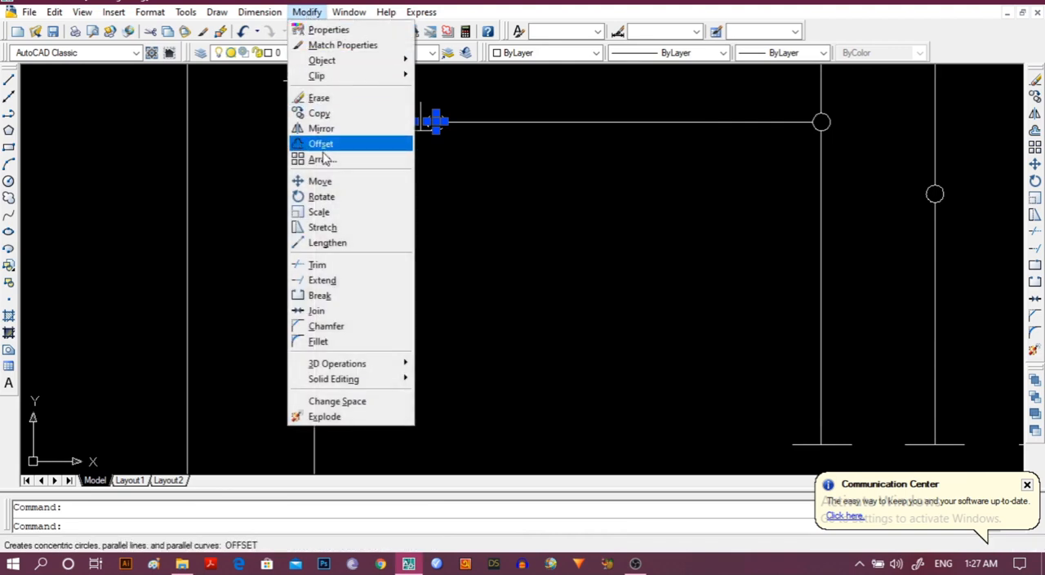
left_click(320, 114)
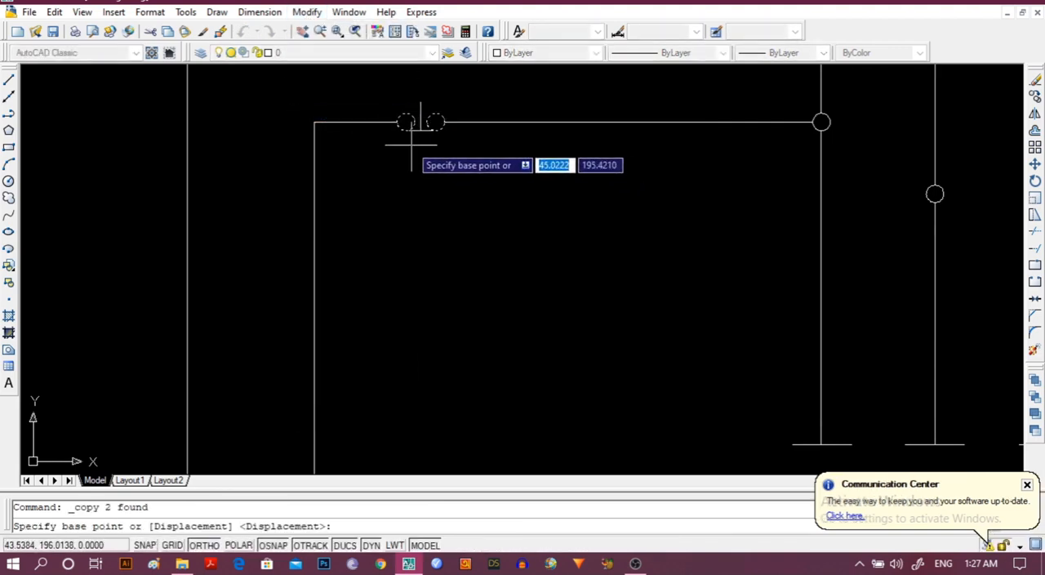
left_click(398, 122)
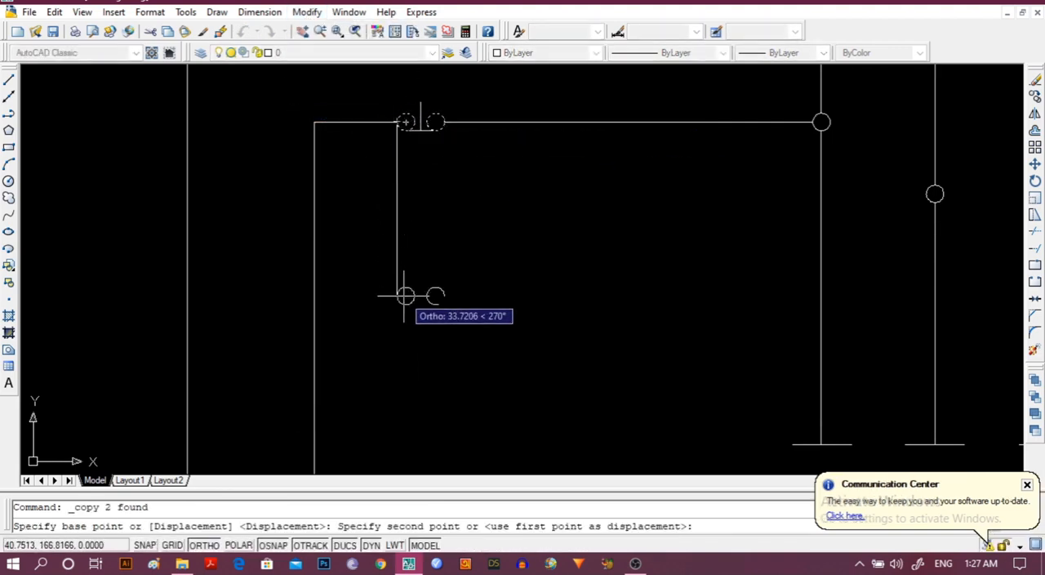
middle_click_drag(406, 296, 413, 107)
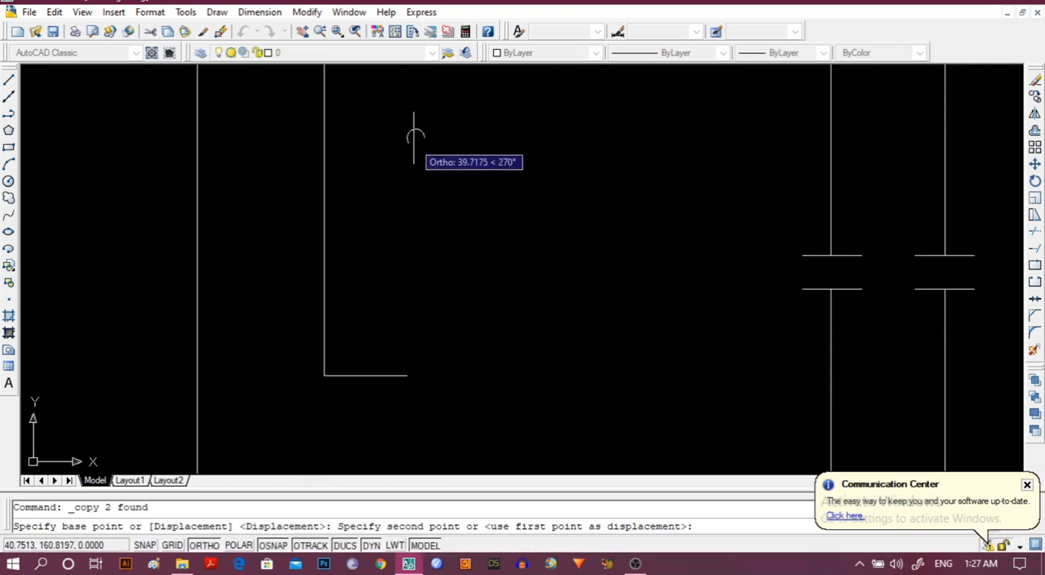
left_click(416, 376)
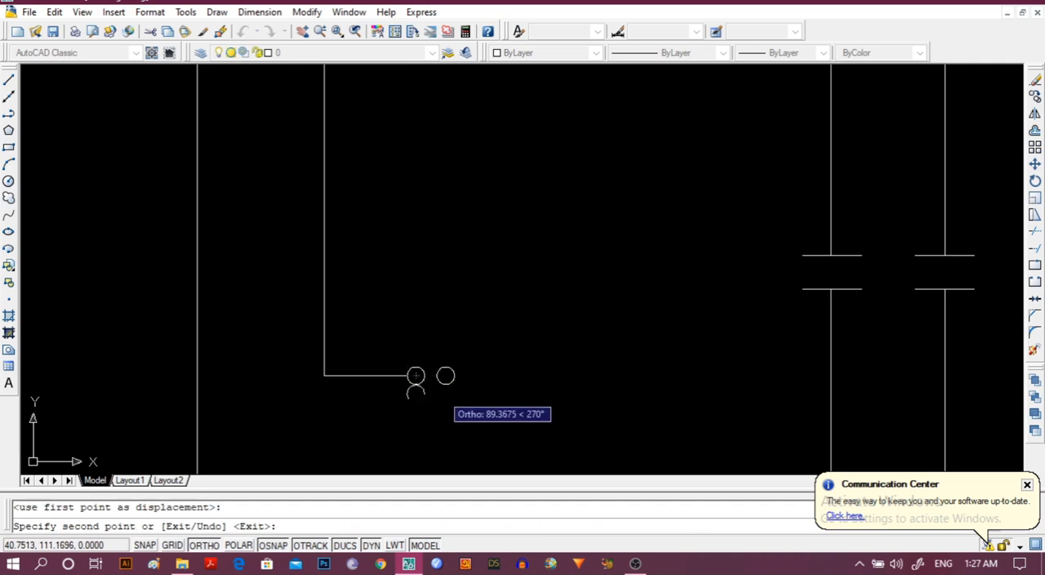
key("Return")
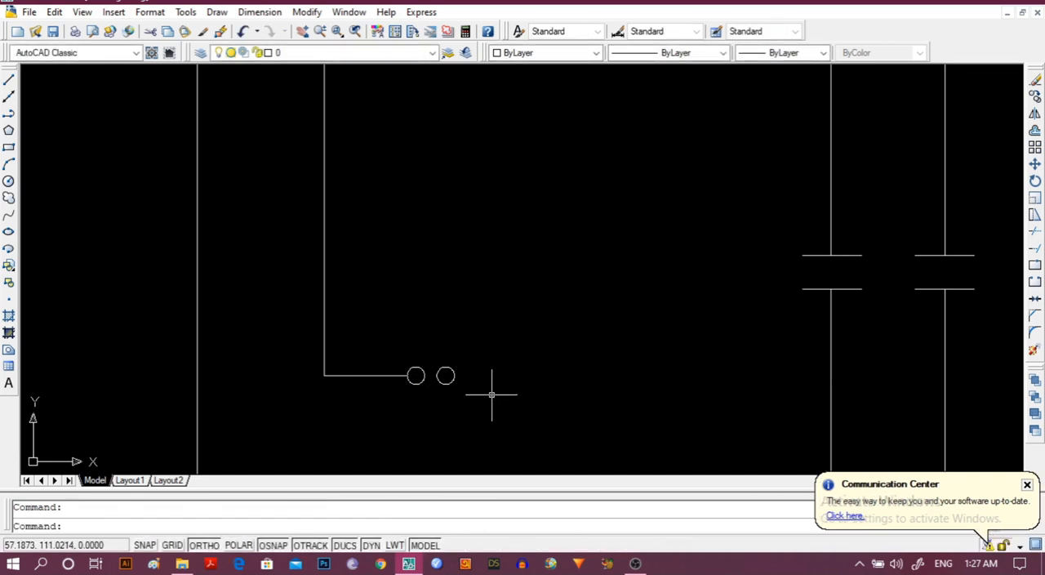
Draw a horizontal polyline about 6 units long just above the two copied circles, ending above the right circle's centre.
left_click(9, 115)
scroll(399, 378, "up", 5)
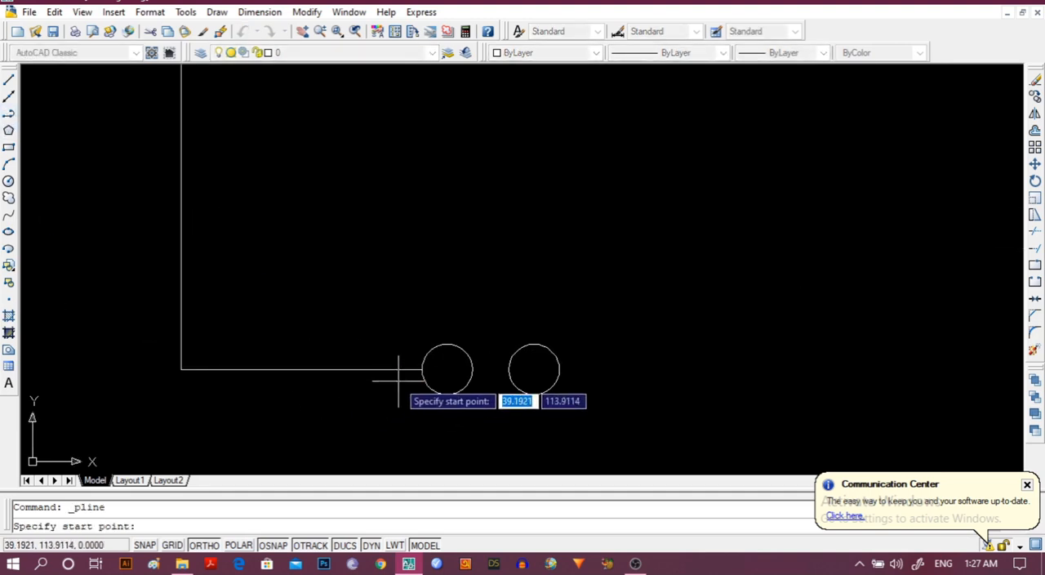
left_click(443, 330)
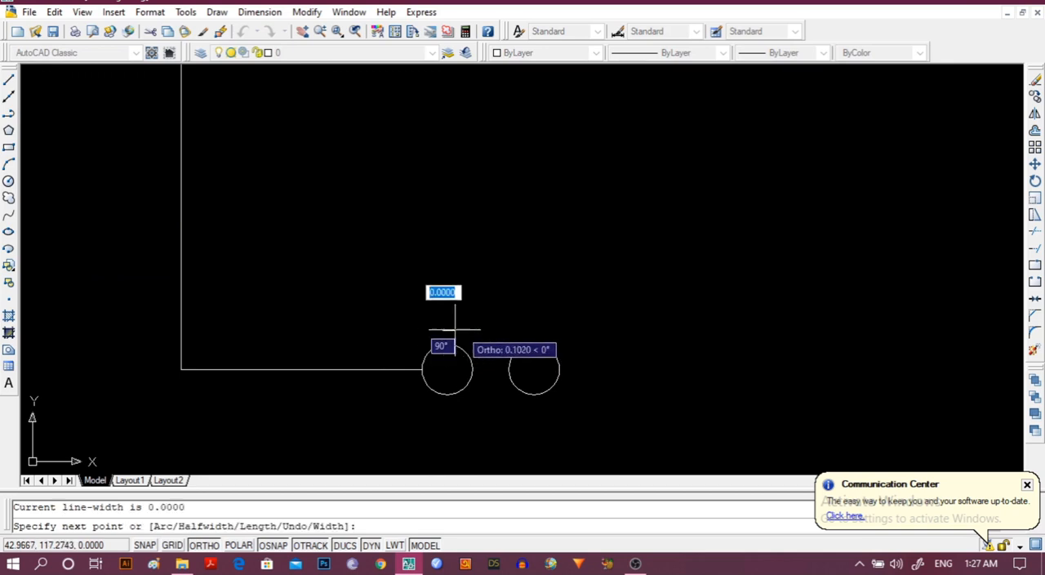
left_click(532, 331)
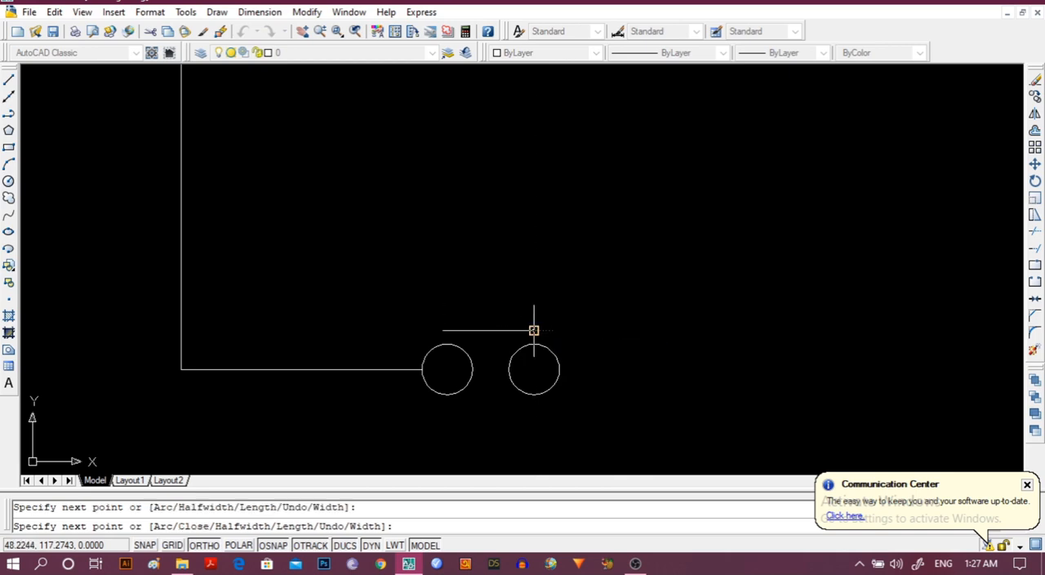
key("Escape")
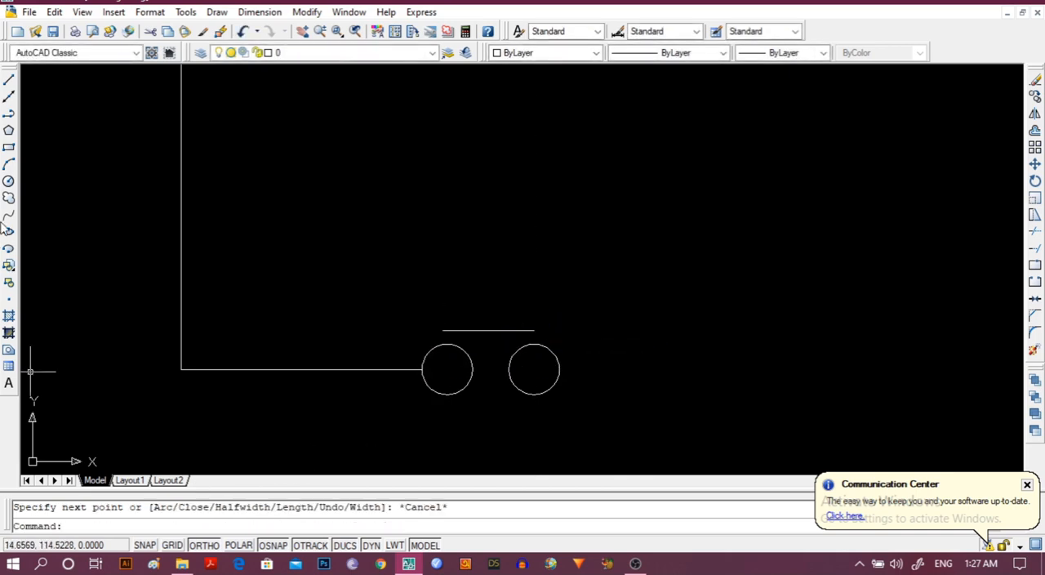
Draw a short vertical polyline stem upward from the midpoint of the bar above the lower push-button circles.
left_click(8, 113)
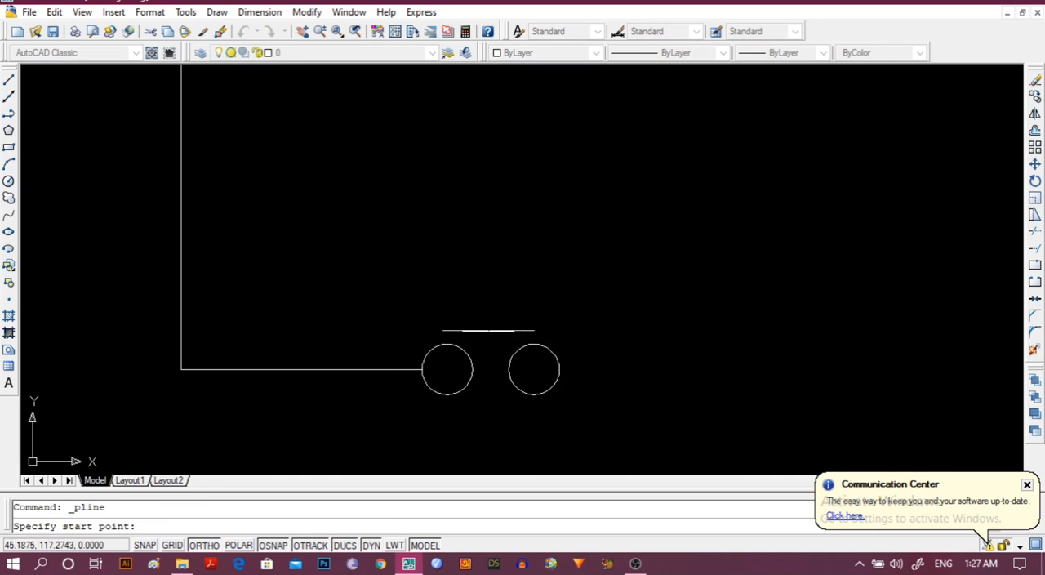
left_click(488, 331)
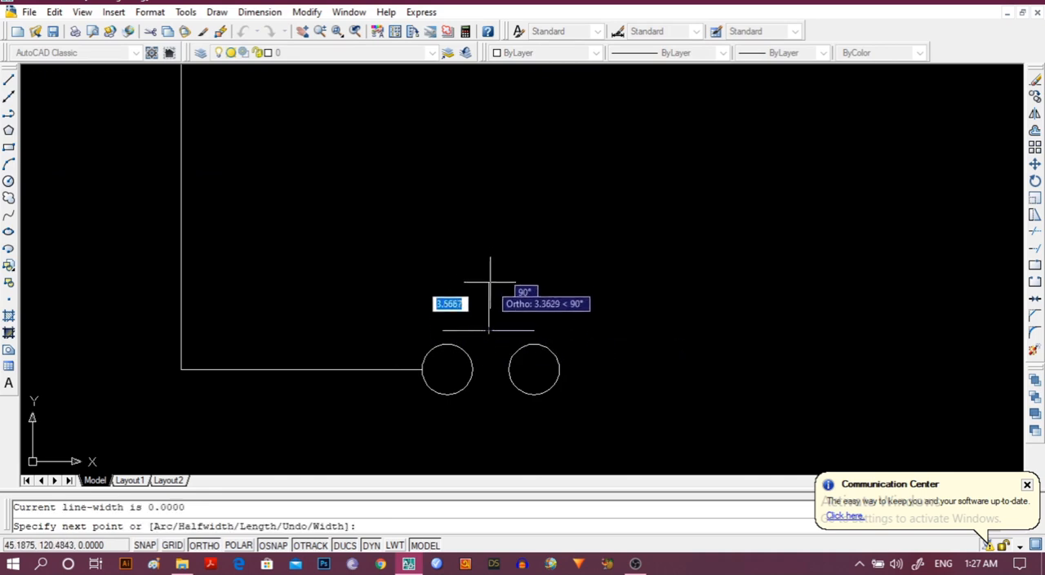
left_click(488, 322)
left_click(488, 296)
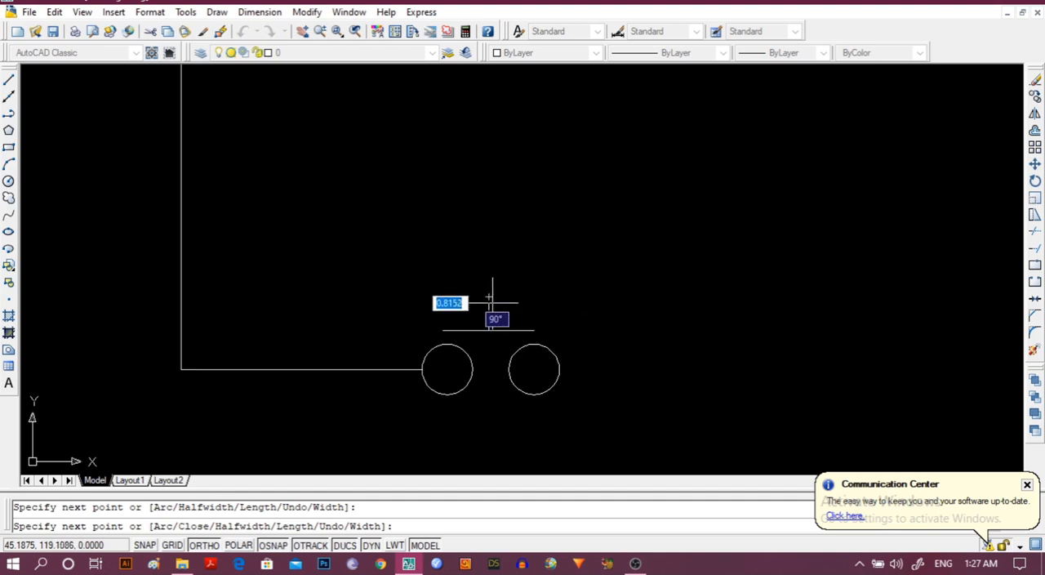
key("Escape")
Draw a polyline from the lower push button's right circle about 18 units right, 77 units up and 29 units right.
scroll(502, 451, "down", 4)
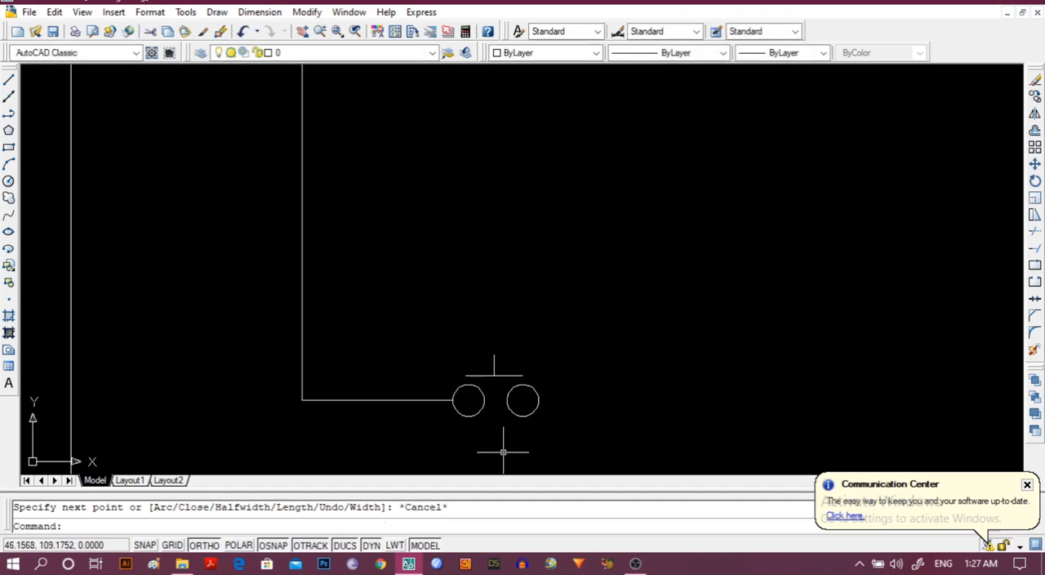
scroll(633, 416, "down", 4)
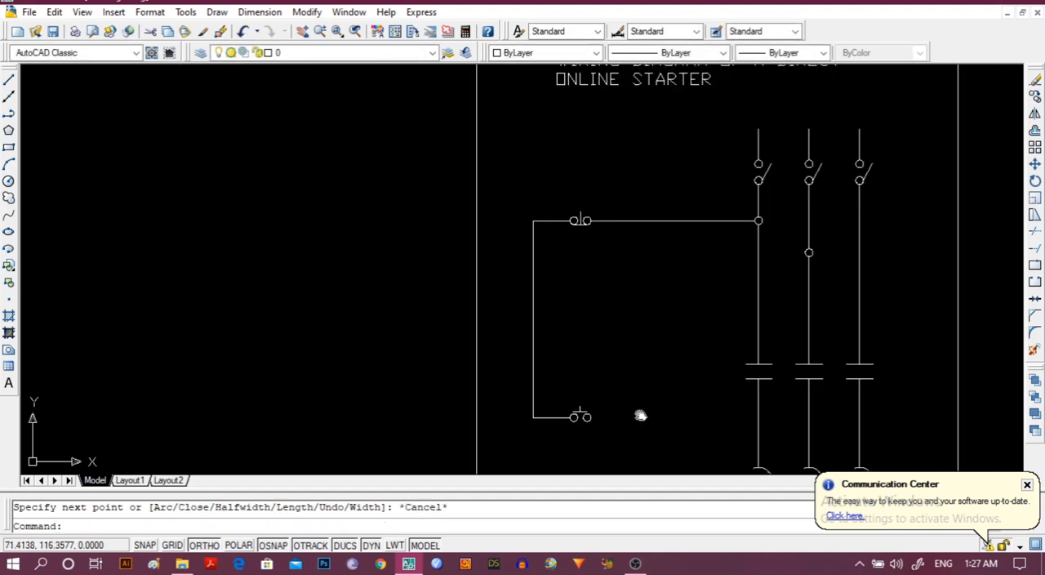
mouse_move(640, 416)
middle_mouse_down()
mouse_move(479, 345)
mouse_move(440, 342)
middle_mouse_up()
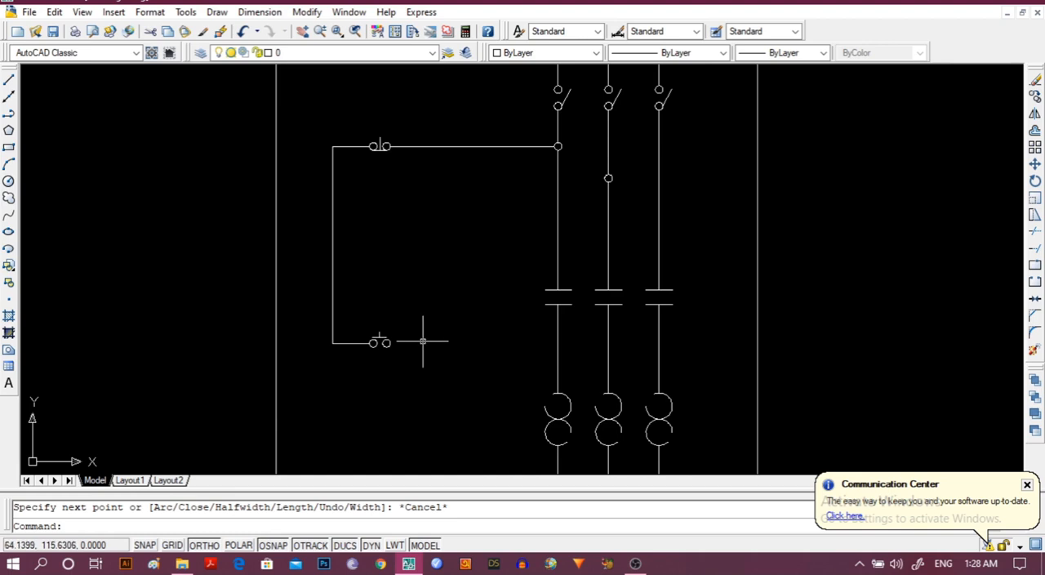
left_click(9, 115)
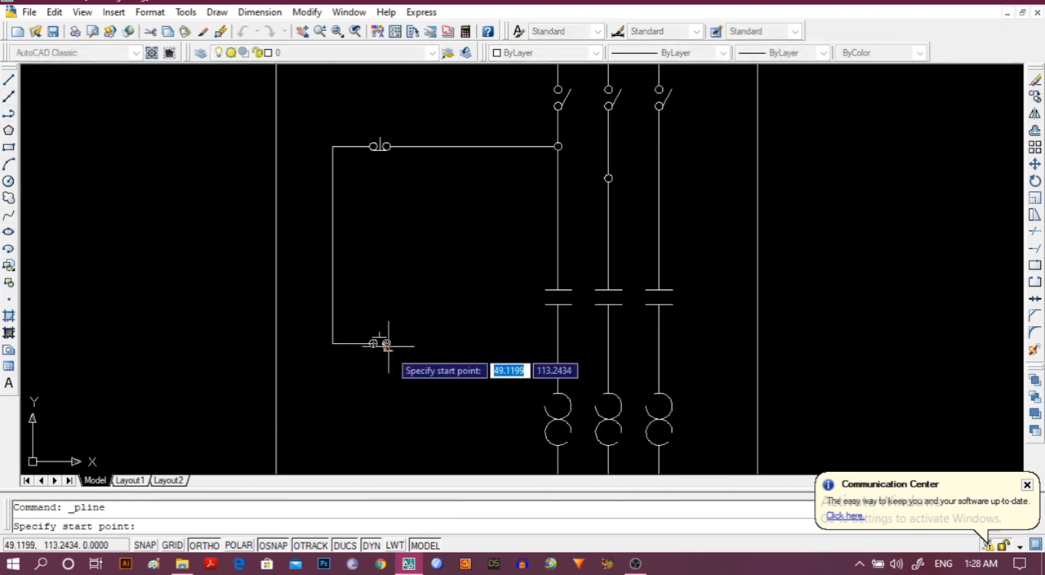
scroll(412, 350, "up", 3)
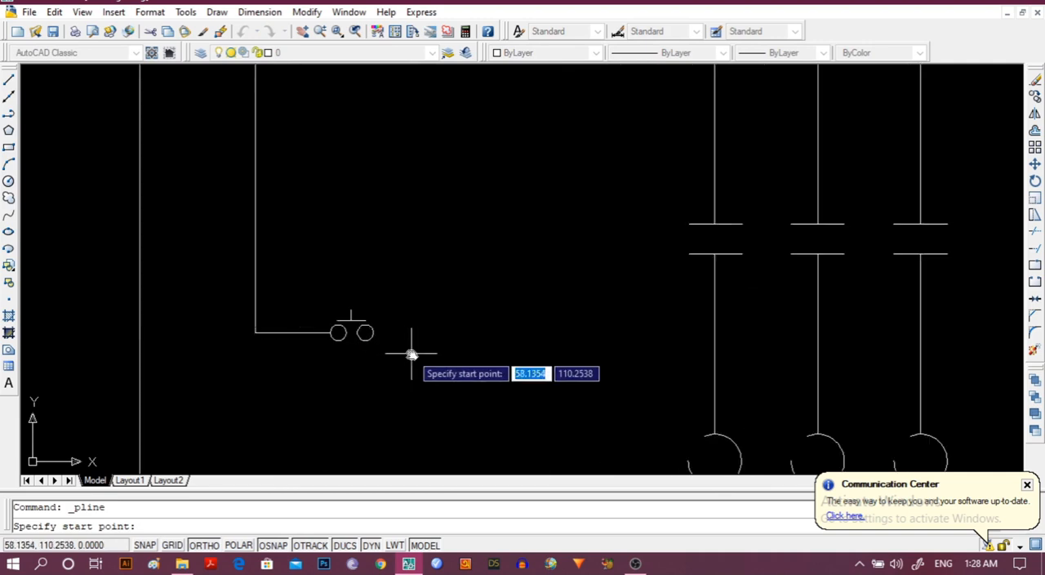
middle_click_drag(412, 352, 300, 462)
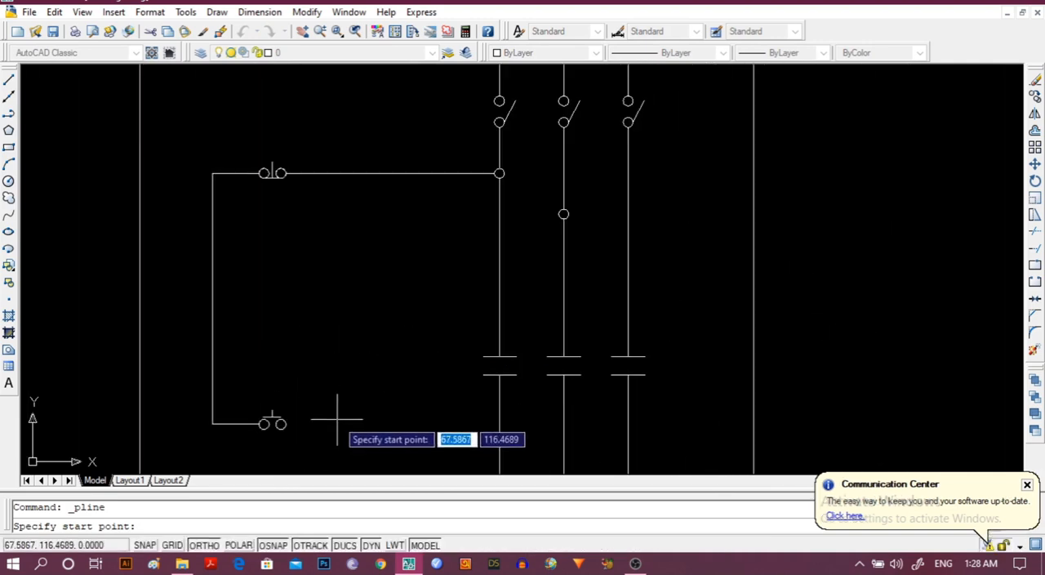
left_click(281, 424)
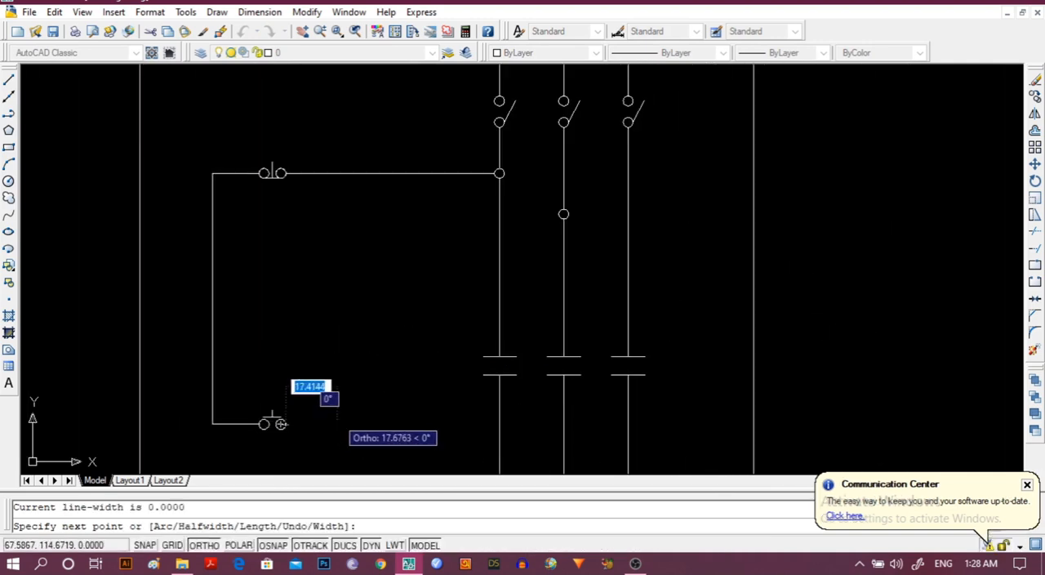
left_click(337, 423)
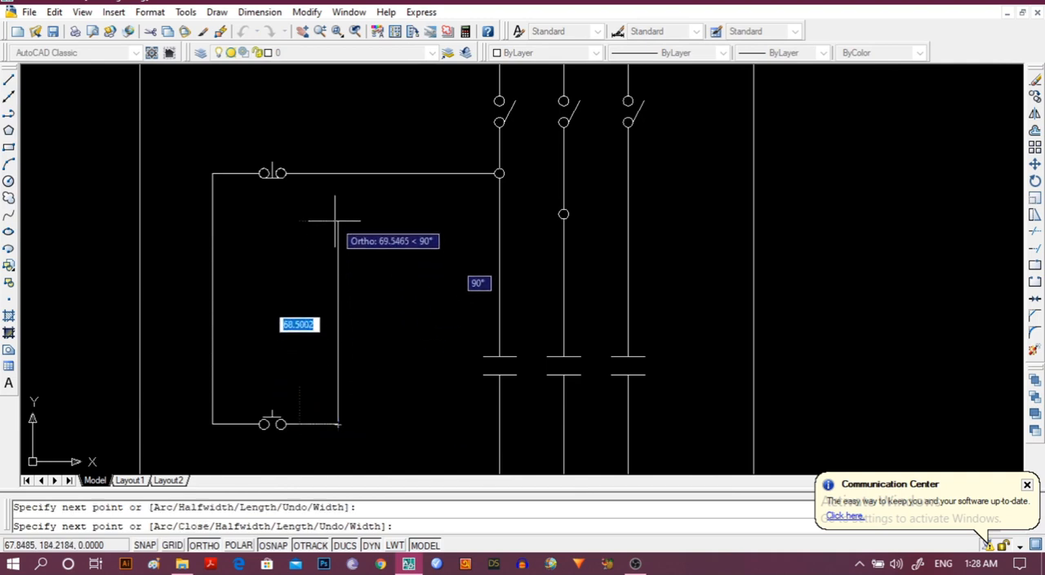
left_click(337, 174)
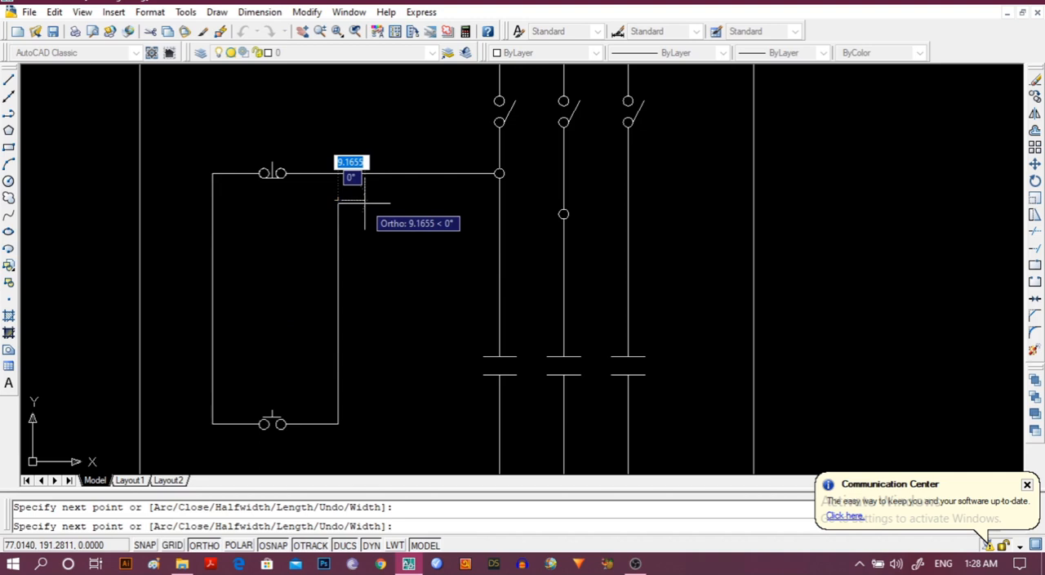
left_click(422, 199)
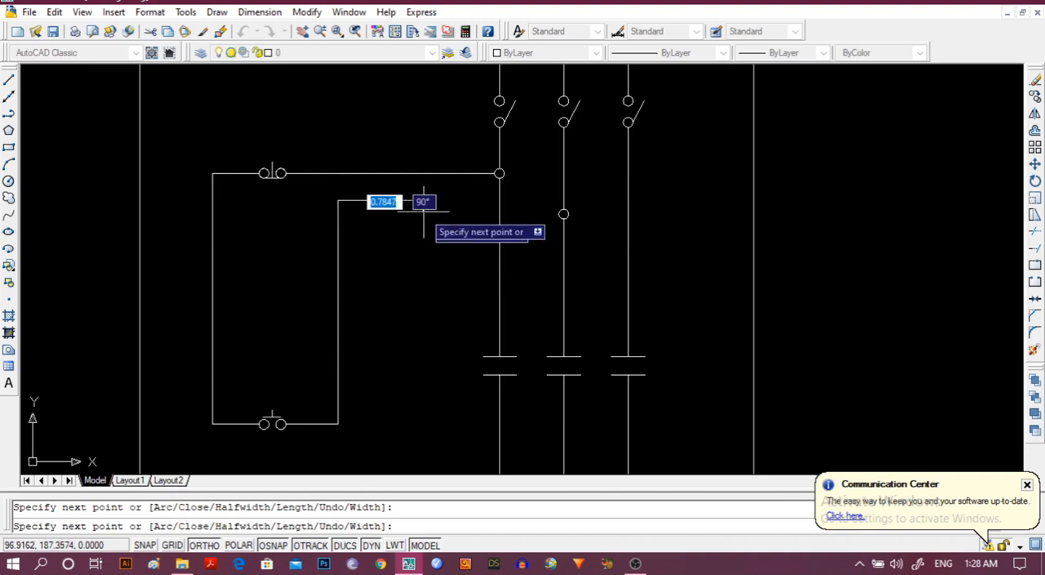
Continue the polyline about 133 units down, 17 right and 129 up, then right to the junction circle on the middle supply line.
middle_click_drag(432, 432, 425, 270)
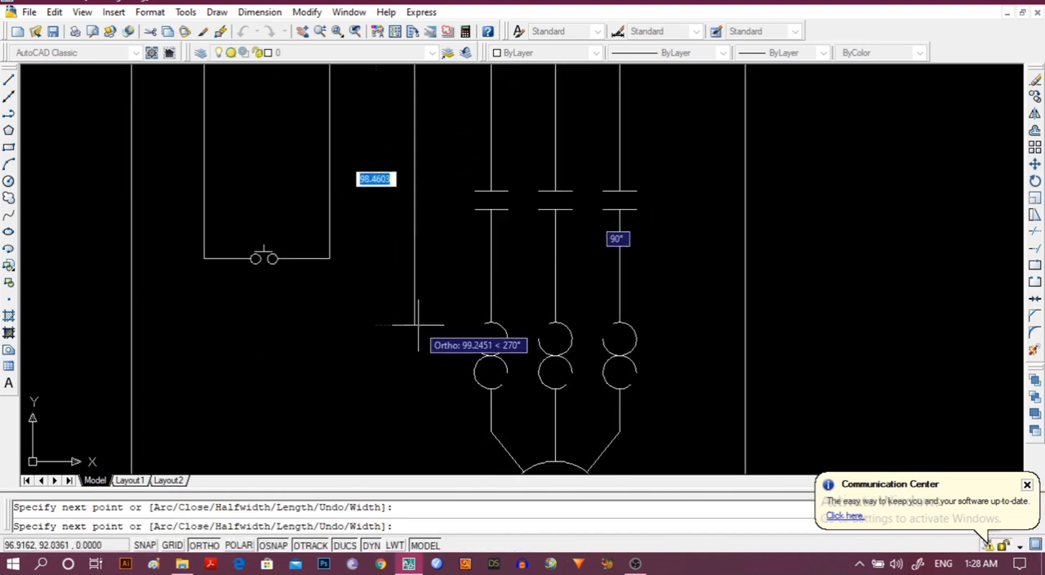
middle_click_drag(417, 325, 378, 164)
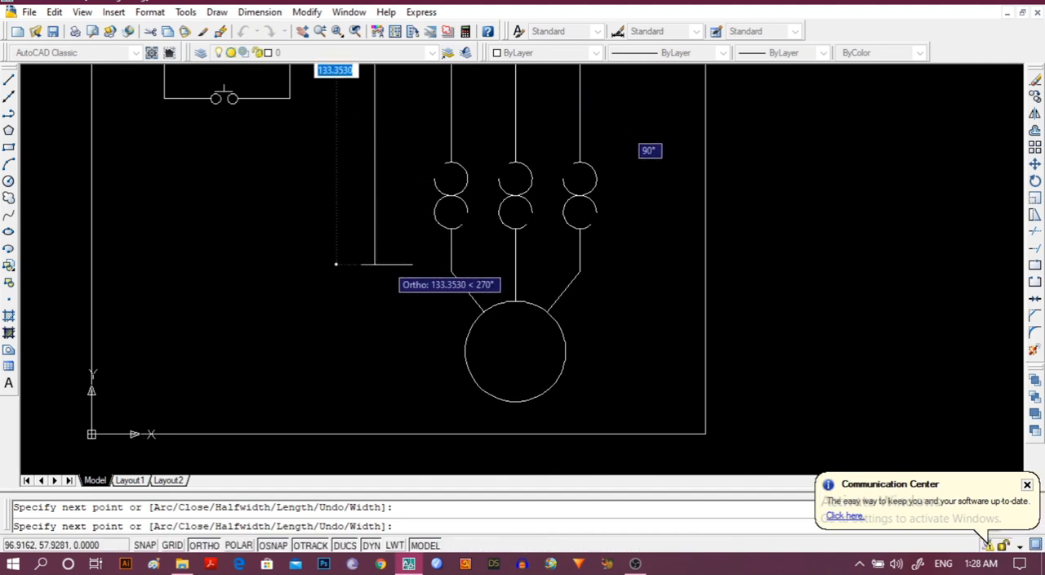
left_click(380, 264)
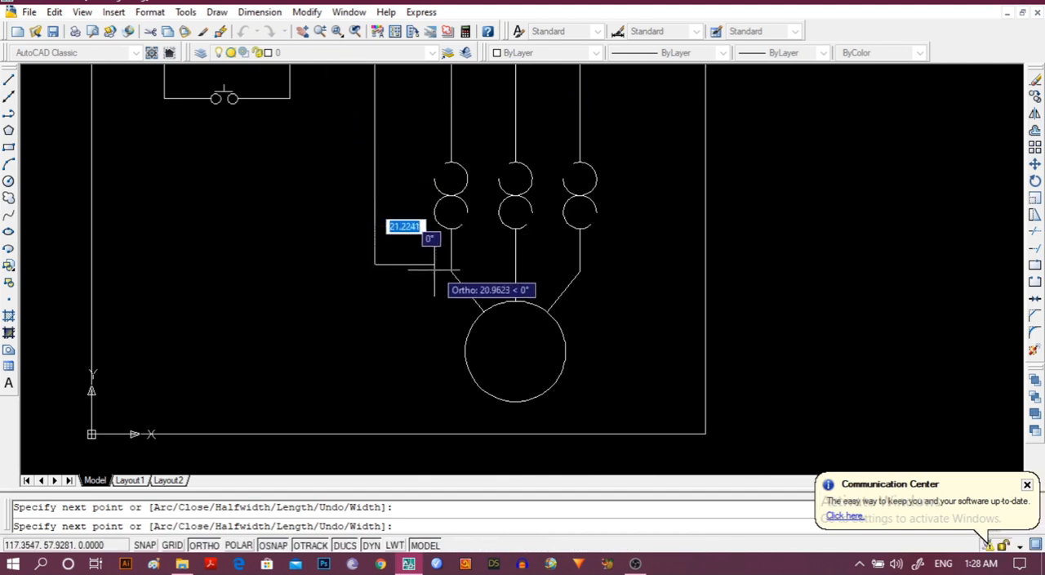
left_click(424, 265)
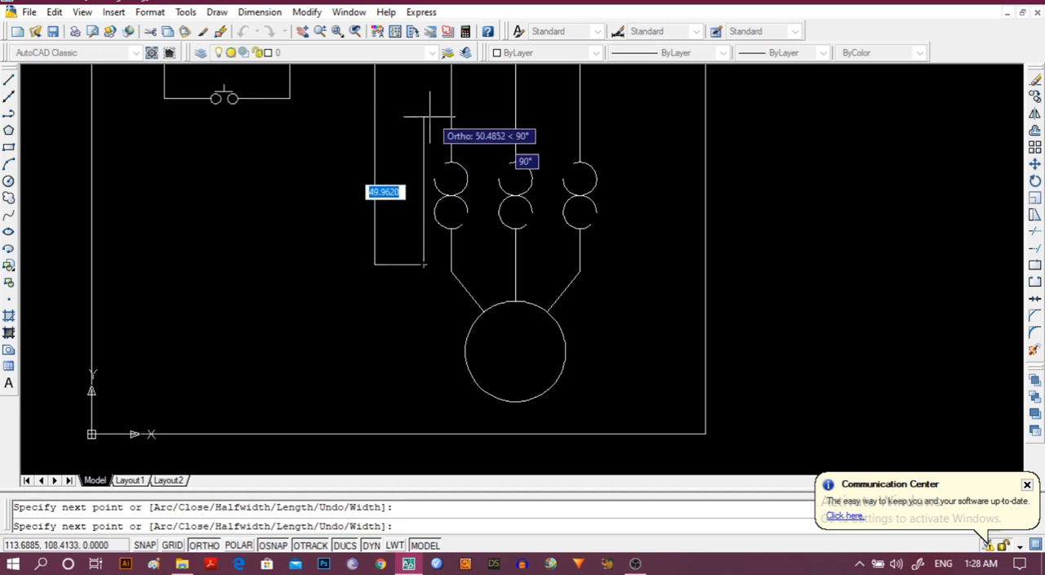
mouse_move(438, 133)
middle_mouse_down()
mouse_move(424, 563)
mouse_move(420, 416)
middle_mouse_up()
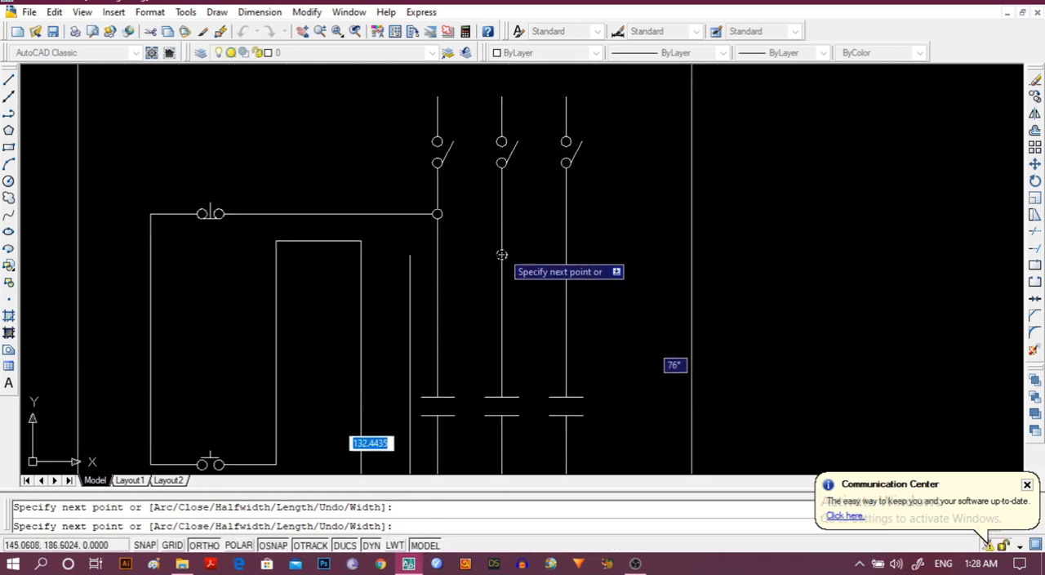
left_click(410, 254)
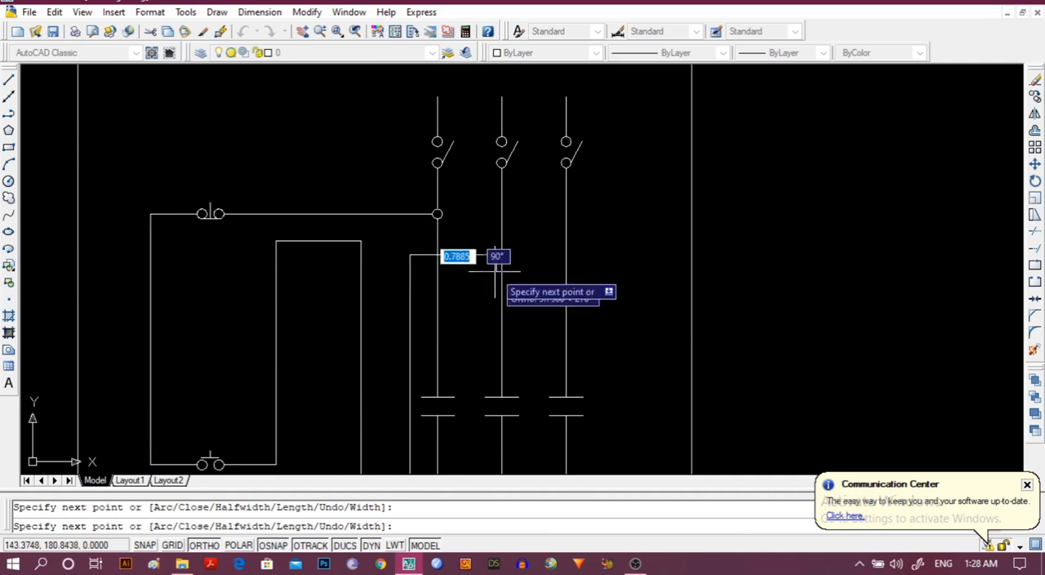
left_click(500, 253)
key("Escape")
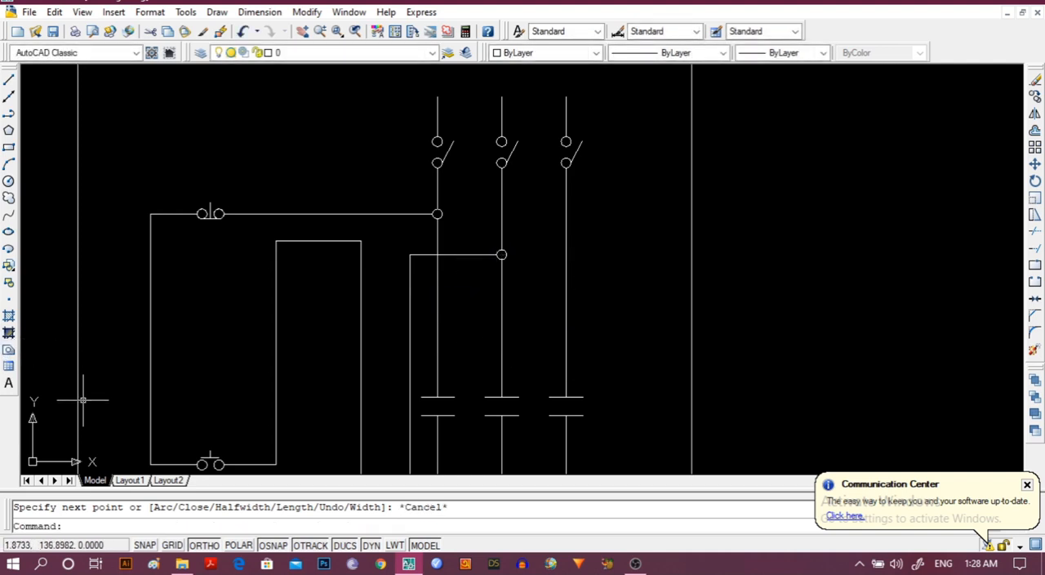
scroll(216, 381, "down", 1)
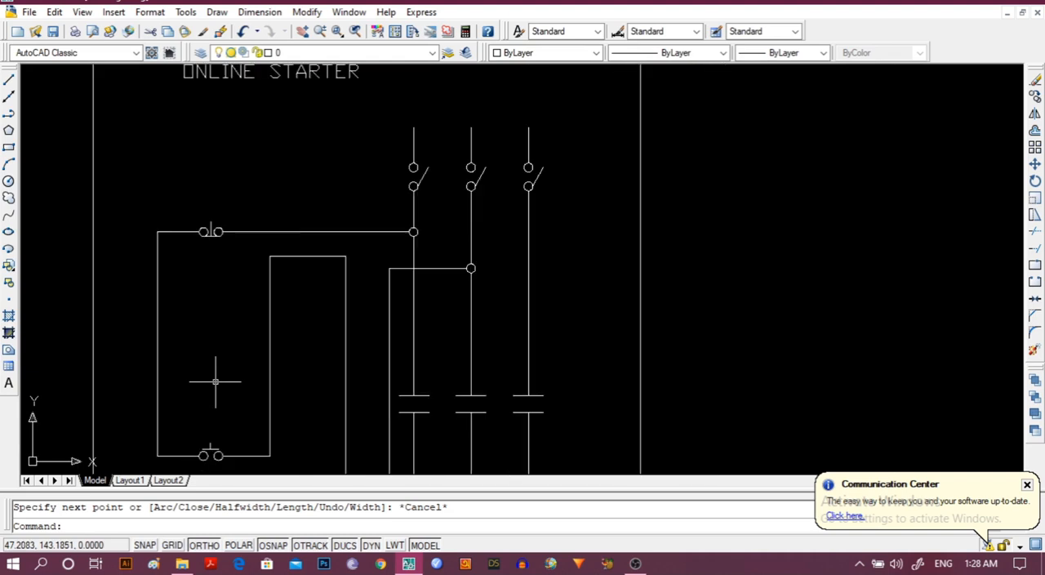
middle_click_drag(215, 381, 208, 332)
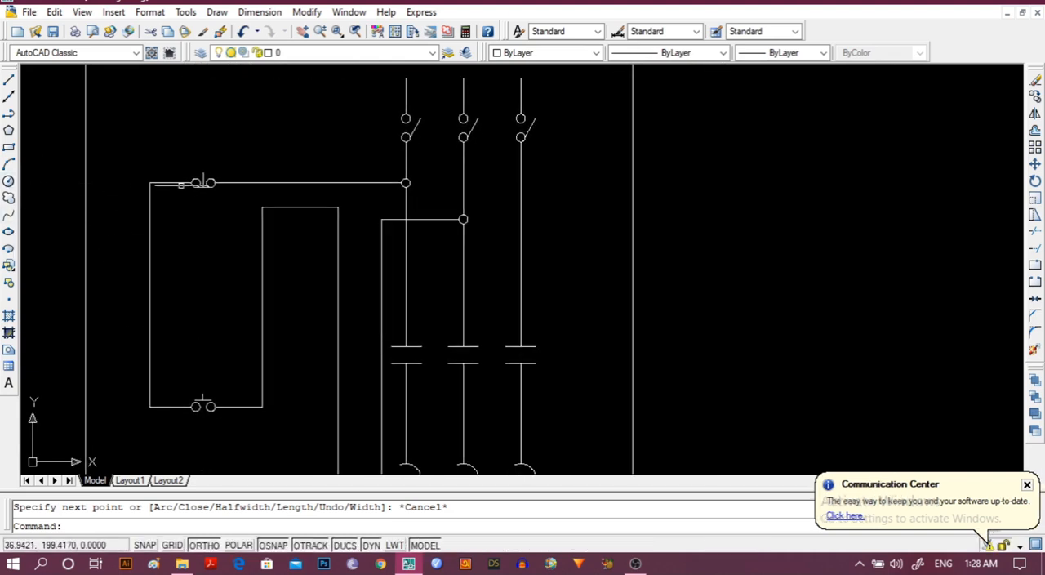
left_click(198, 182)
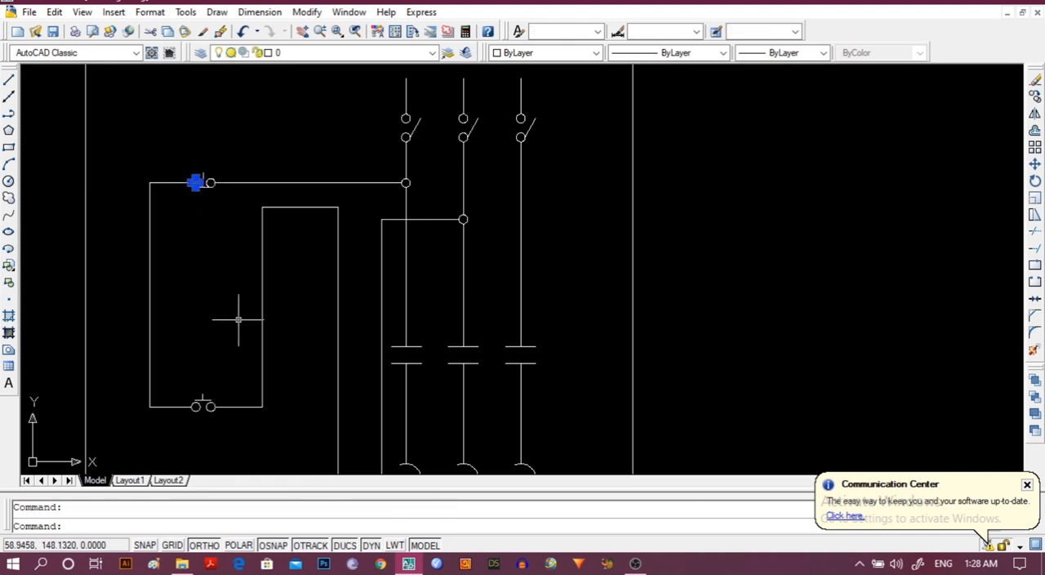
left_click(307, 16)
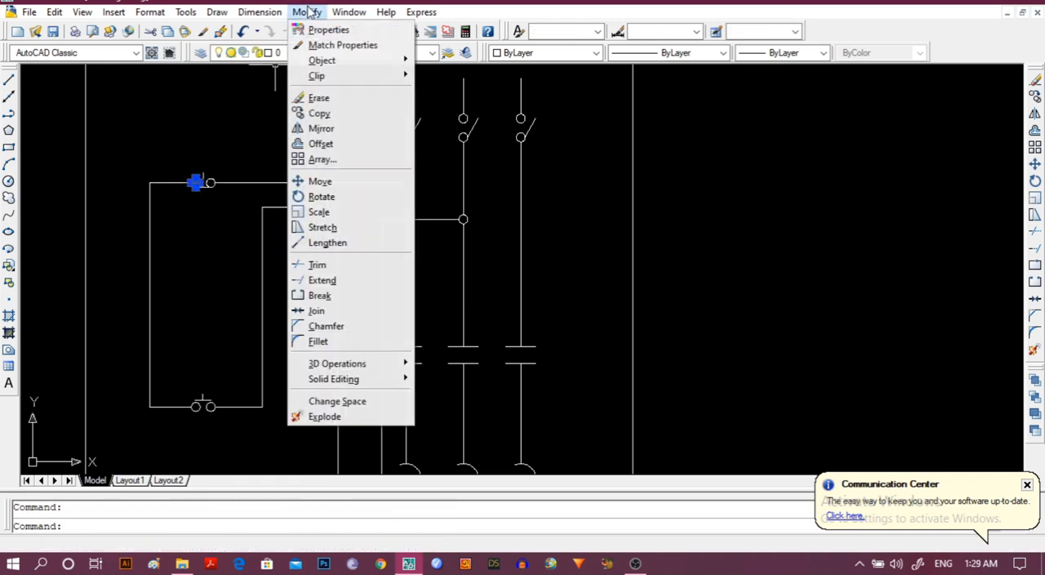
left_click(333, 112)
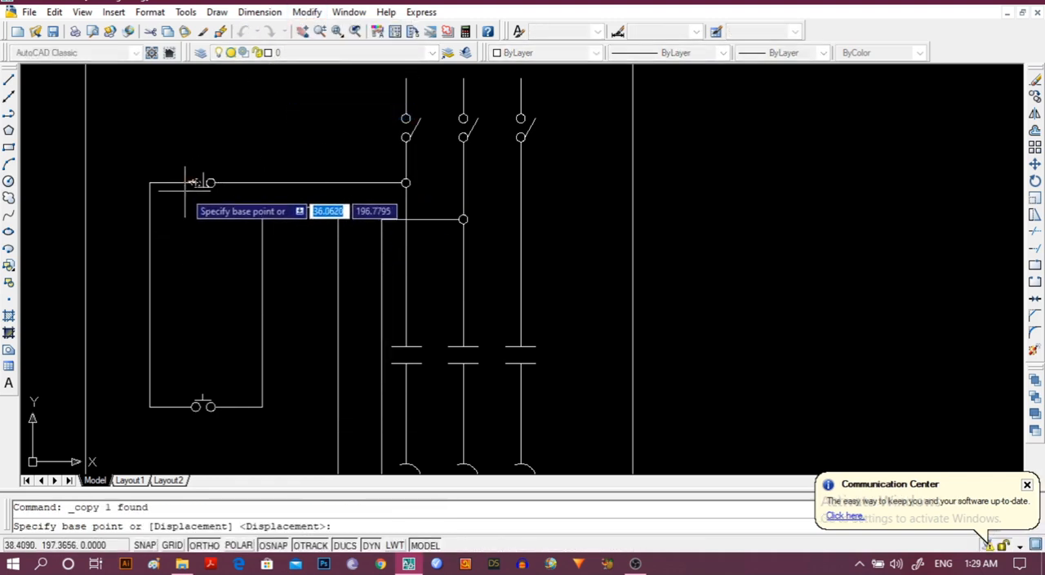
scroll(195, 211, "up", 2)
scroll(207, 243, "up", 2)
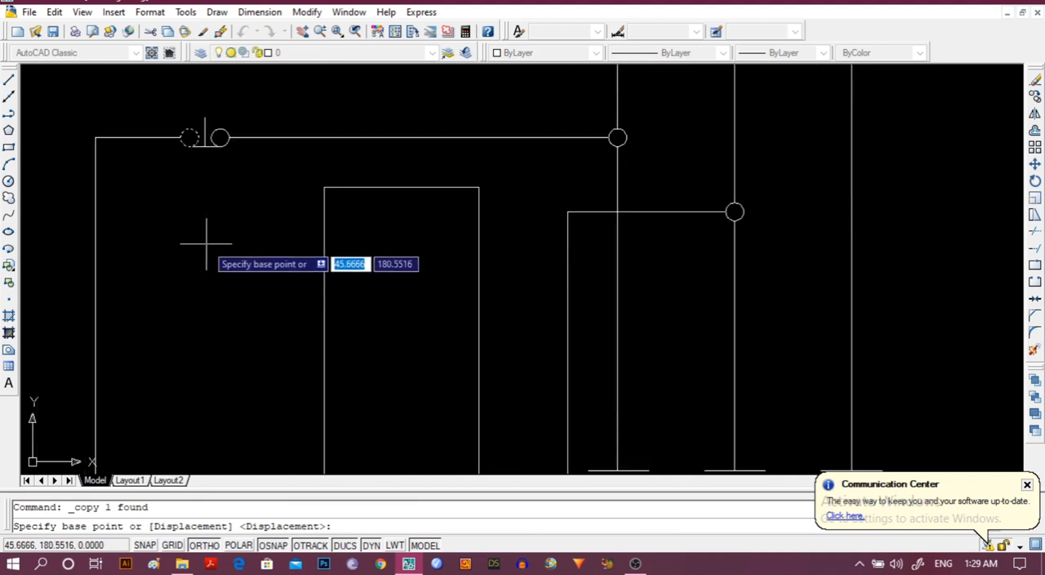
middle_click_drag(207, 243, 177, 262)
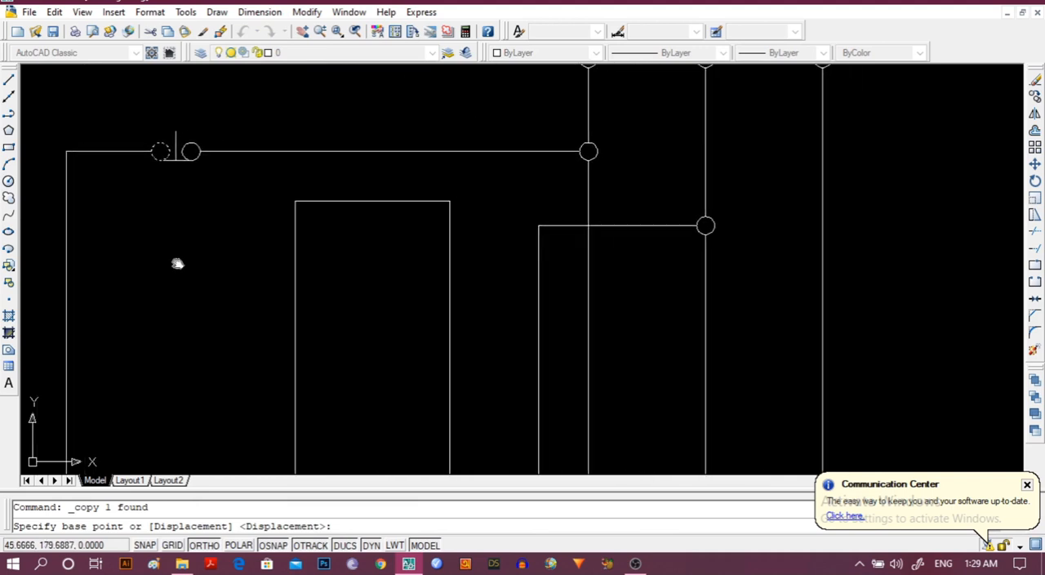
left_click(152, 150)
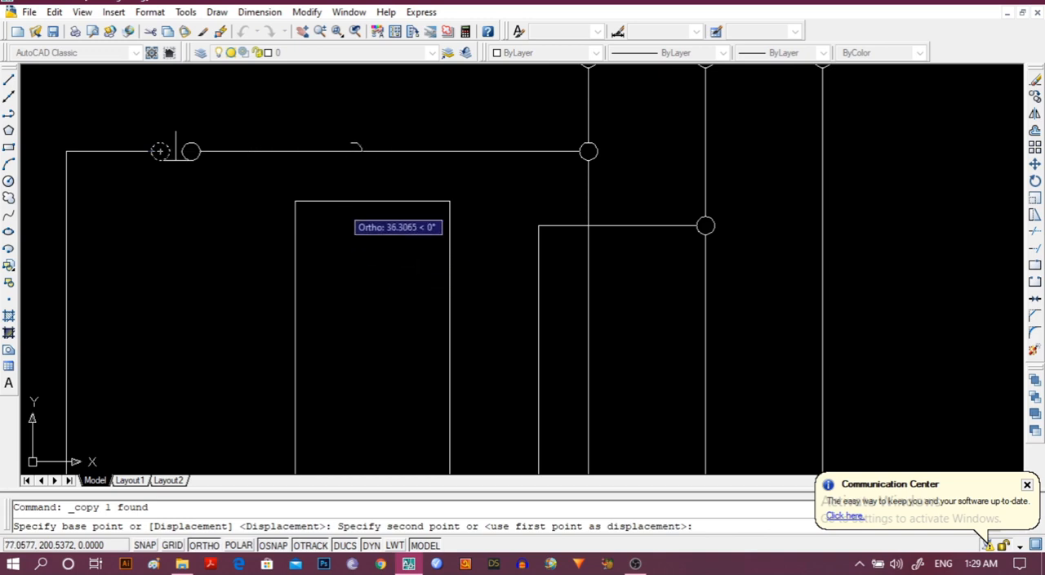
left_click(196, 545)
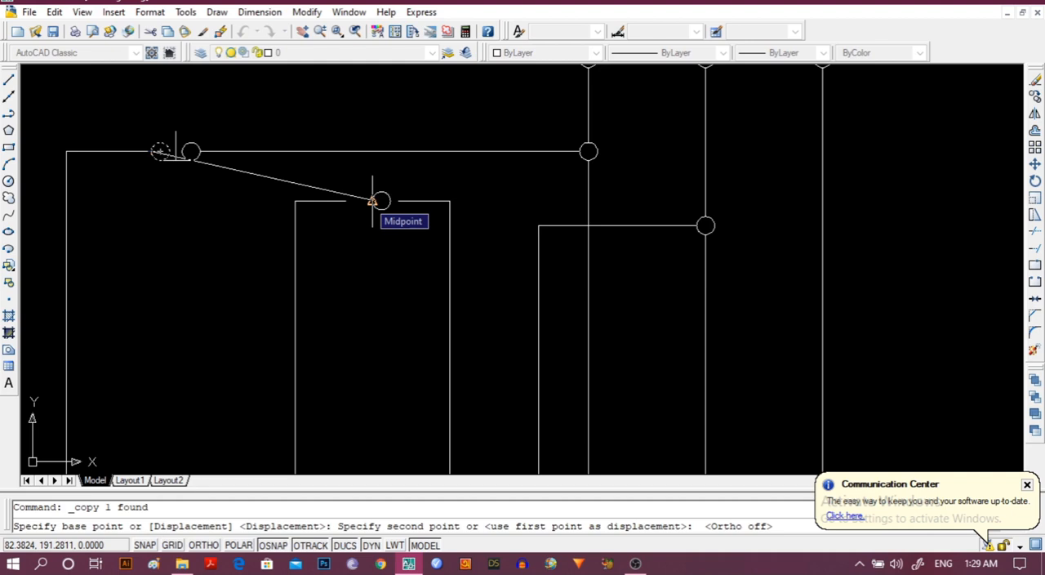
key("Escape")
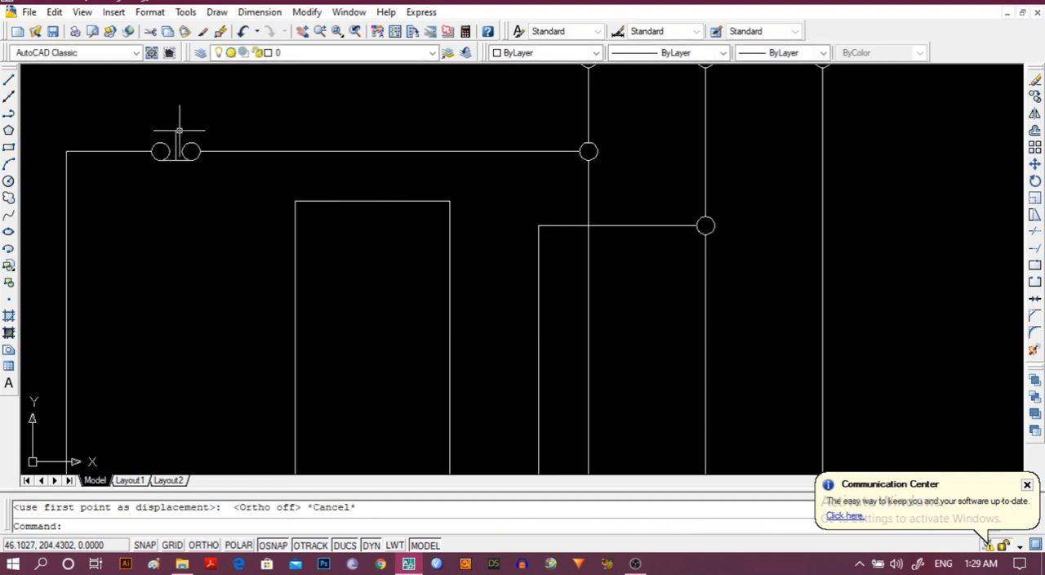
Copy the upper push button's left circle by its centre to the midpoint of the inner control wire's upper horizontal segment.
left_click(163, 150)
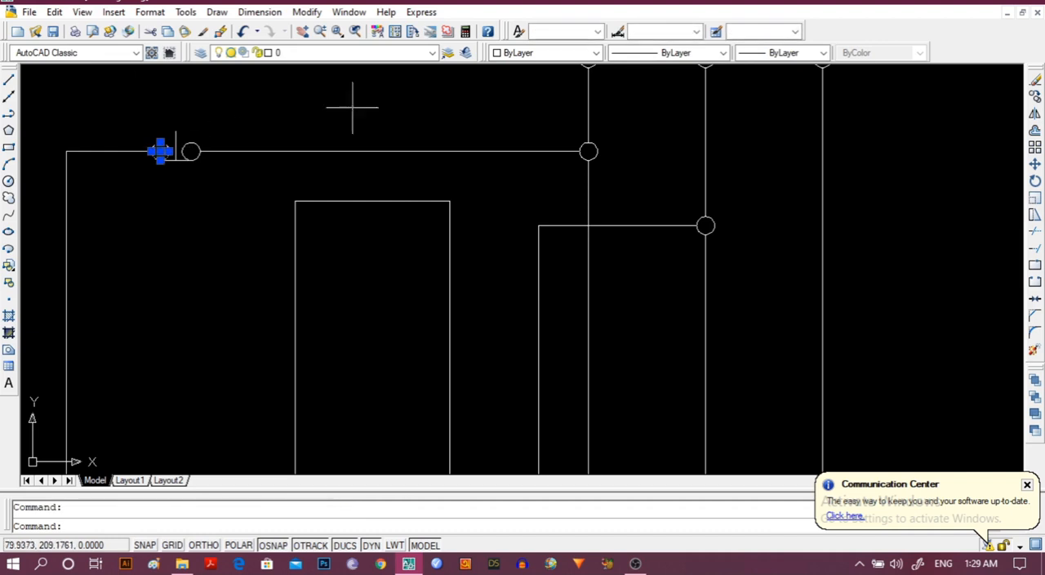
left_click(310, 12)
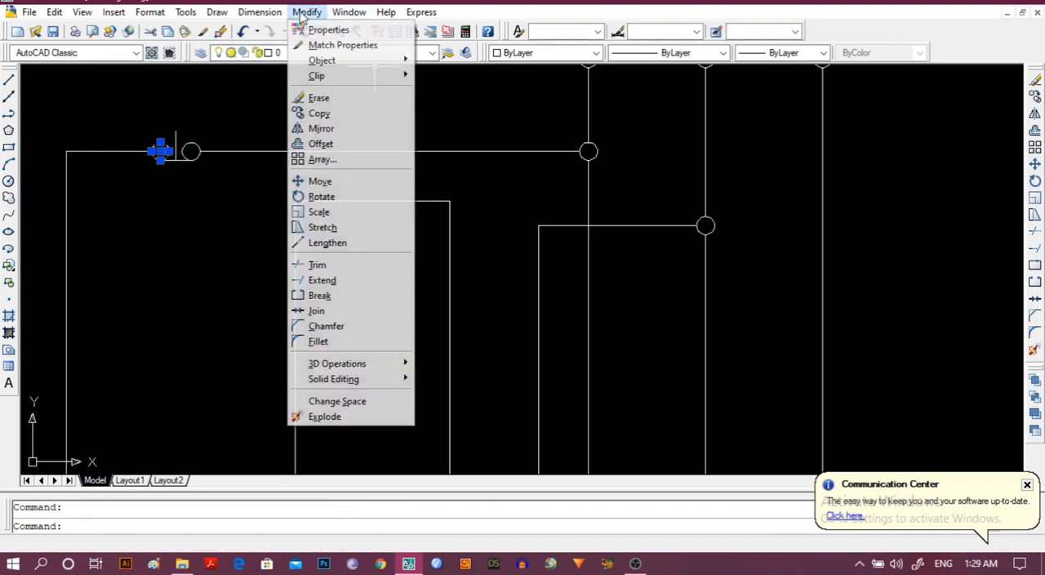
left_click(320, 112)
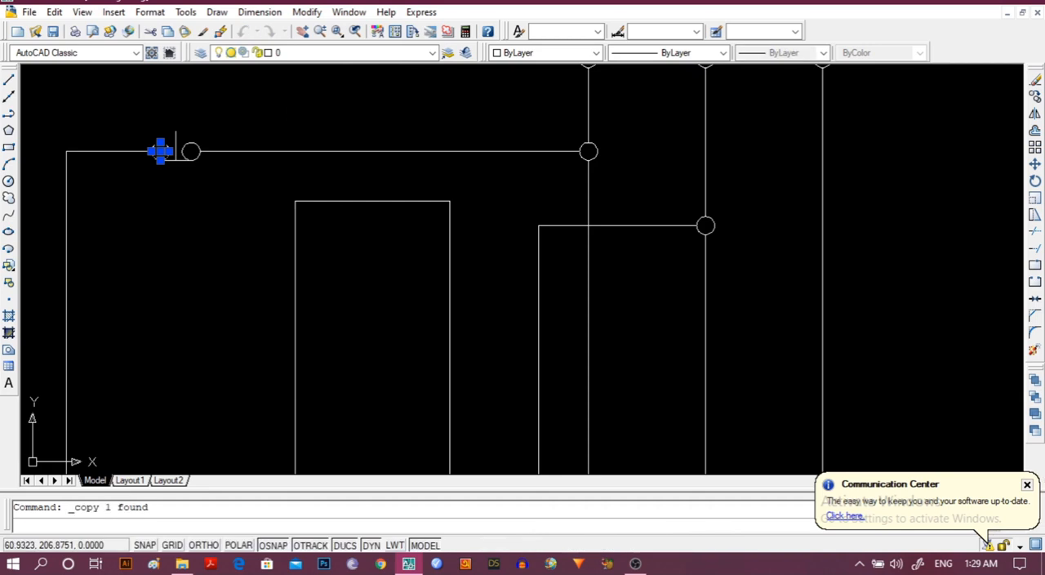
left_click(160, 151)
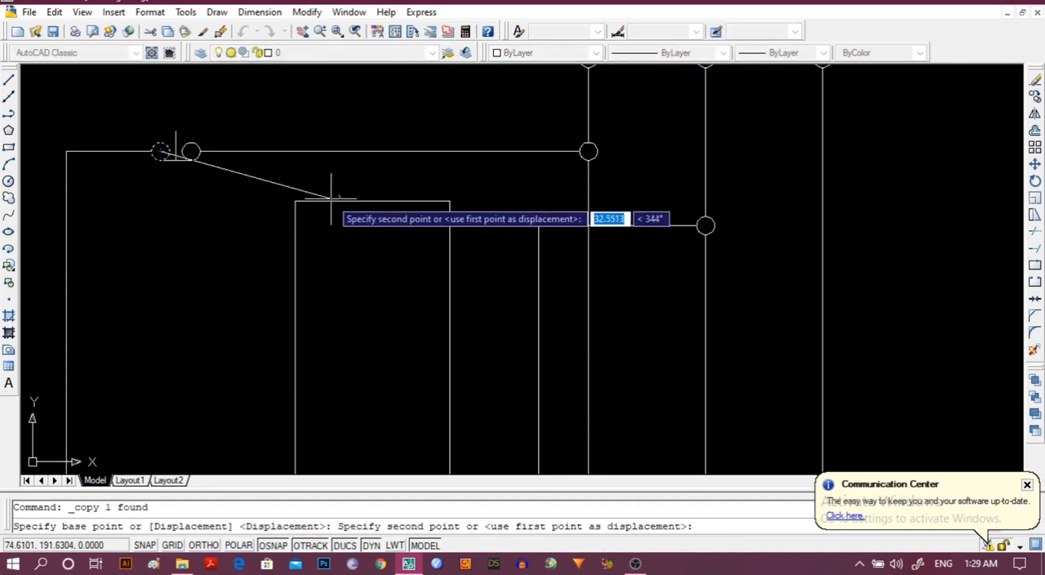
left_click(371, 200)
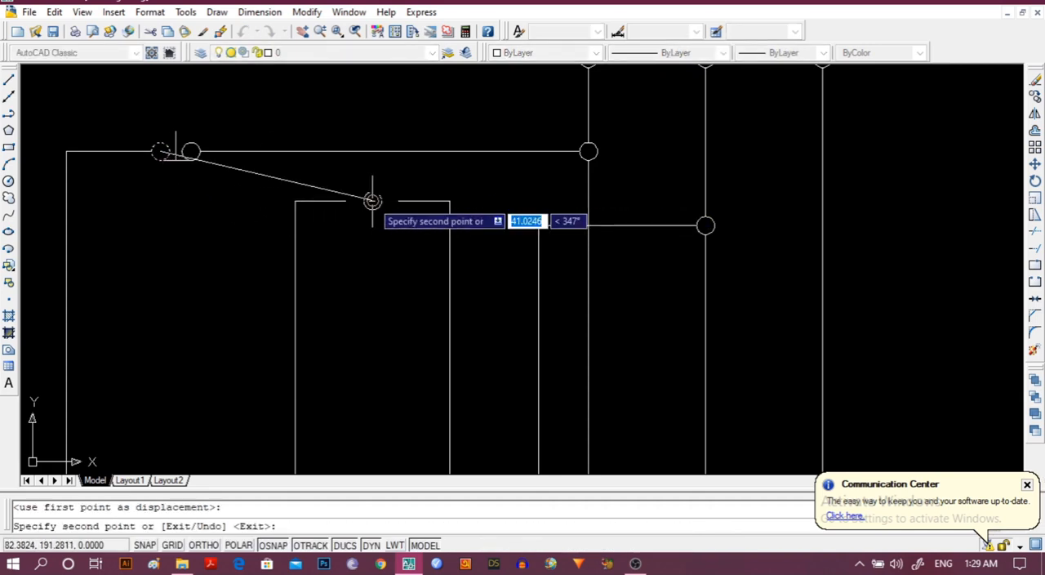
key("Escape")
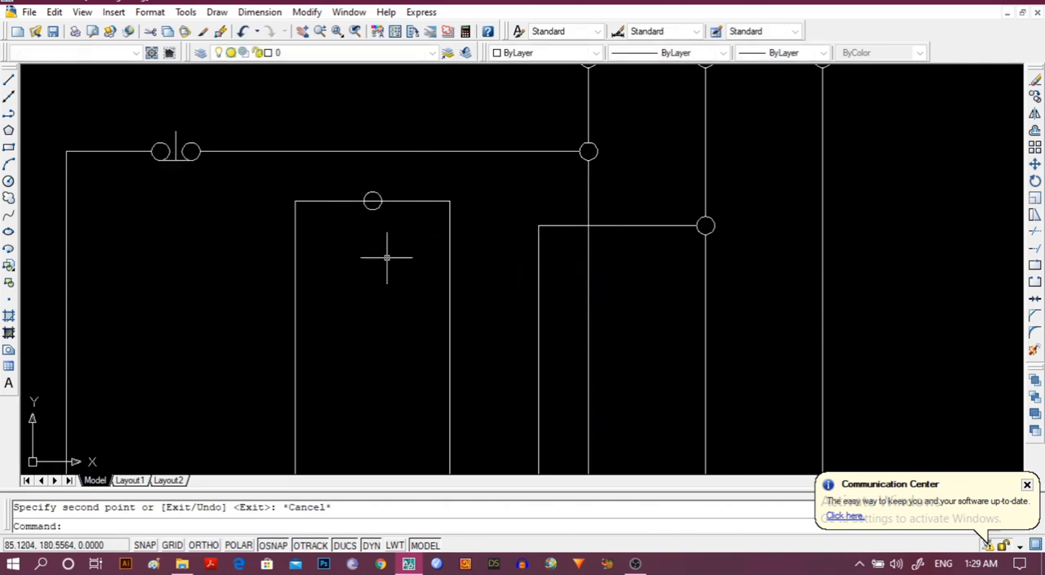
Trim away the piece of control wire inside the copied junction circle.
left_click(357, 201)
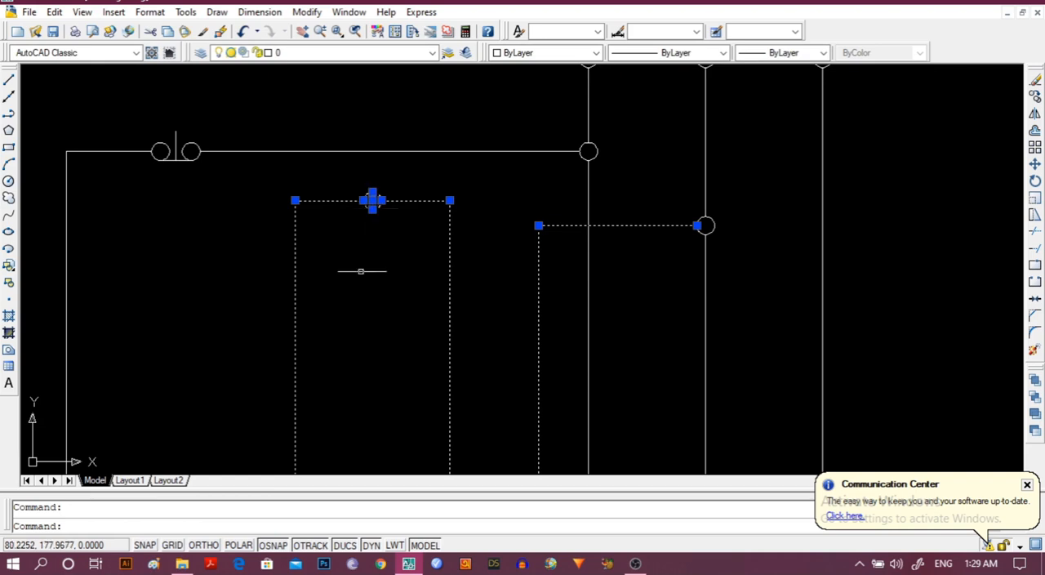
left_click(307, 12)
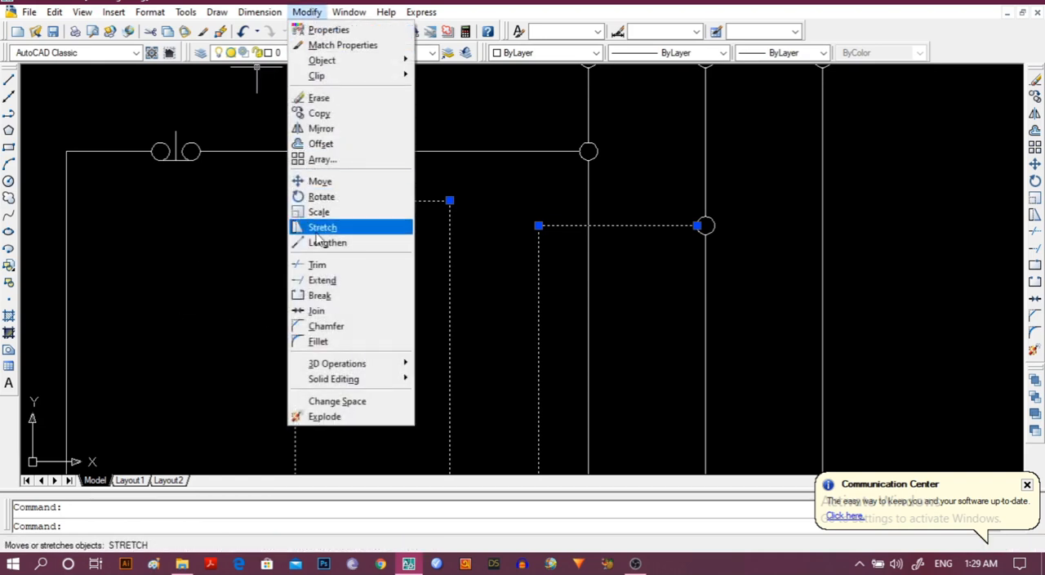
left_click(321, 265)
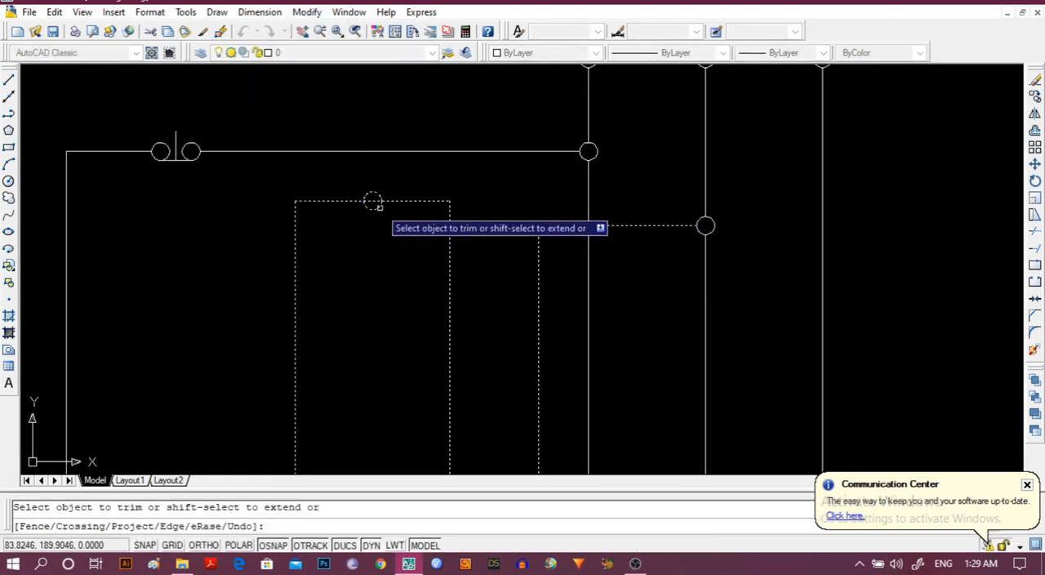
left_click(372, 204)
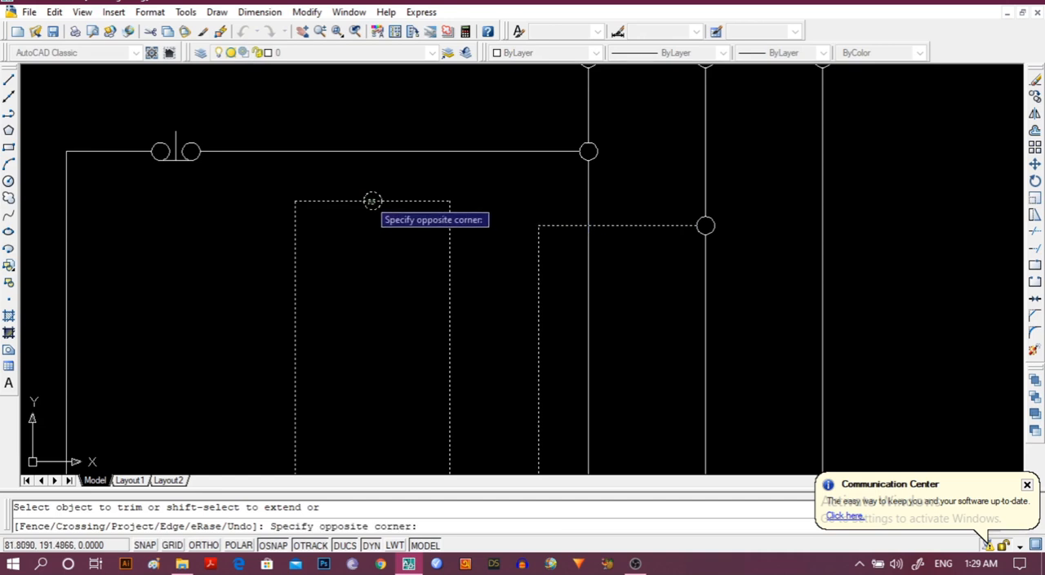
left_click(376, 220)
key("Escape")
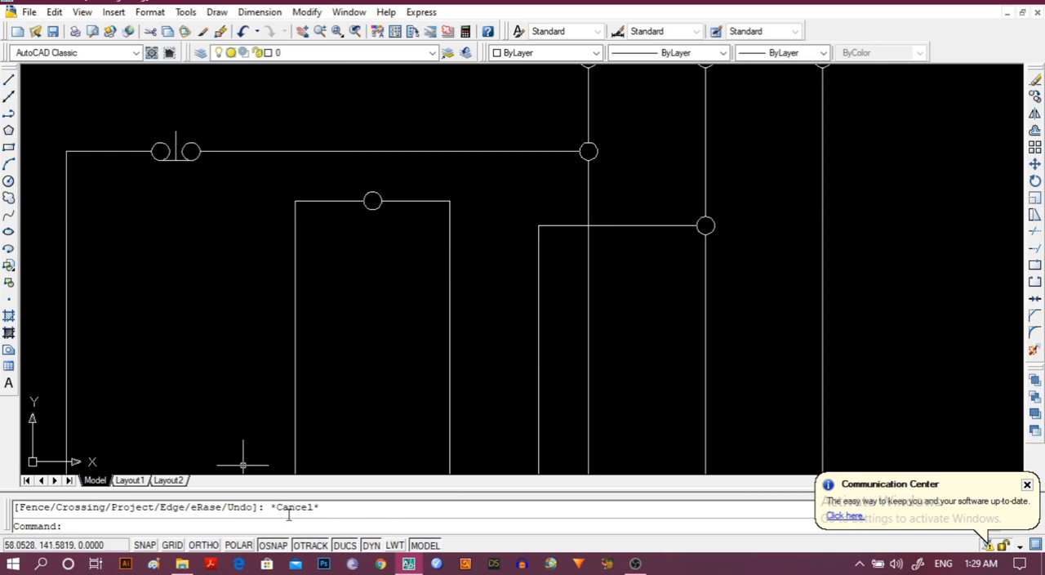
Draw a polyline from the copied junction circle about 86 units down, 40 left and 10 up to the lower push button's left circle.
scroll(352, 415, "down", 1)
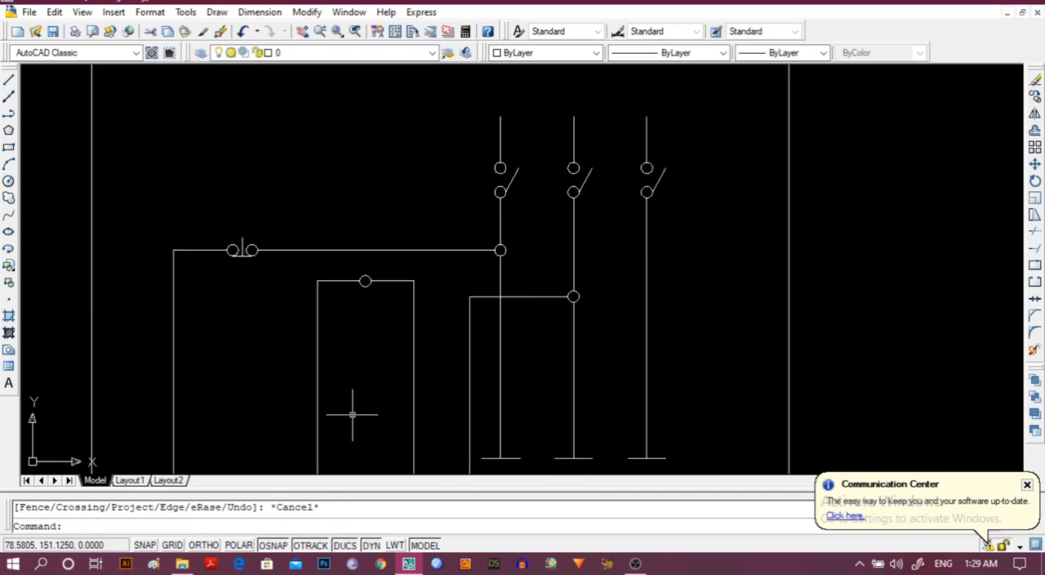
middle_click_drag(352, 414, 362, 249)
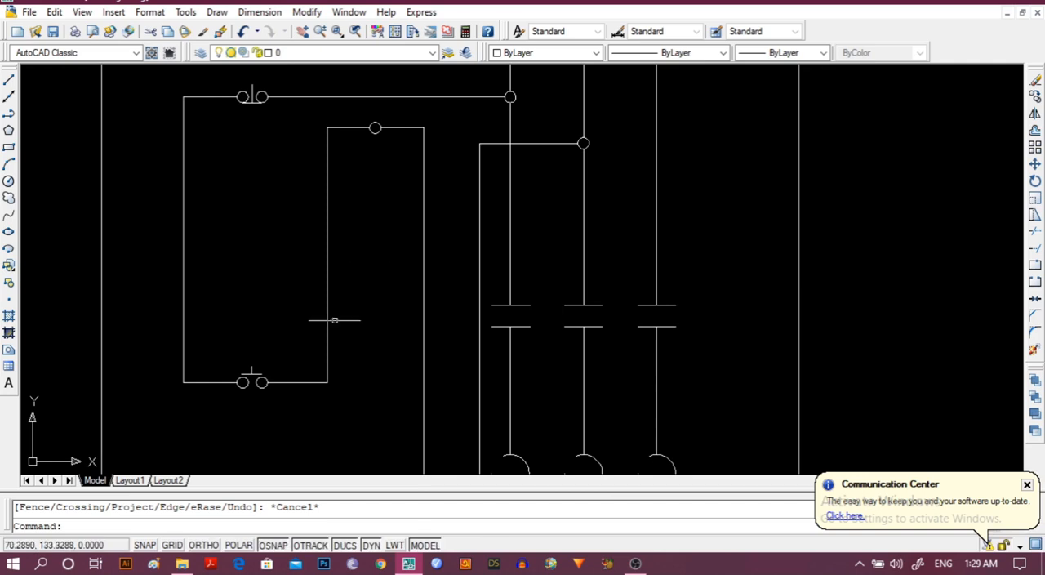
left_click(8, 98)
left_click(8, 113)
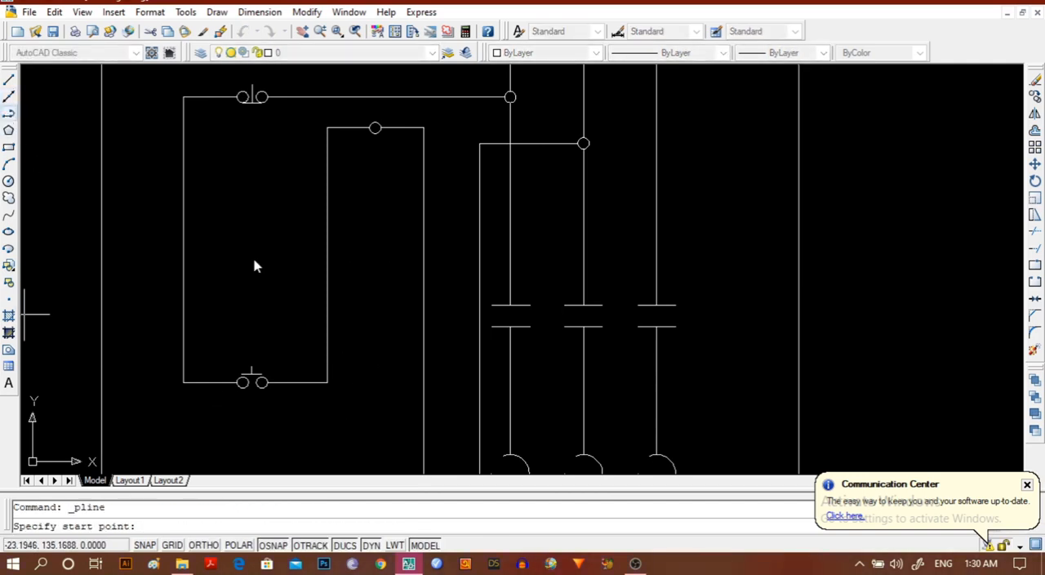
left_click(375, 129)
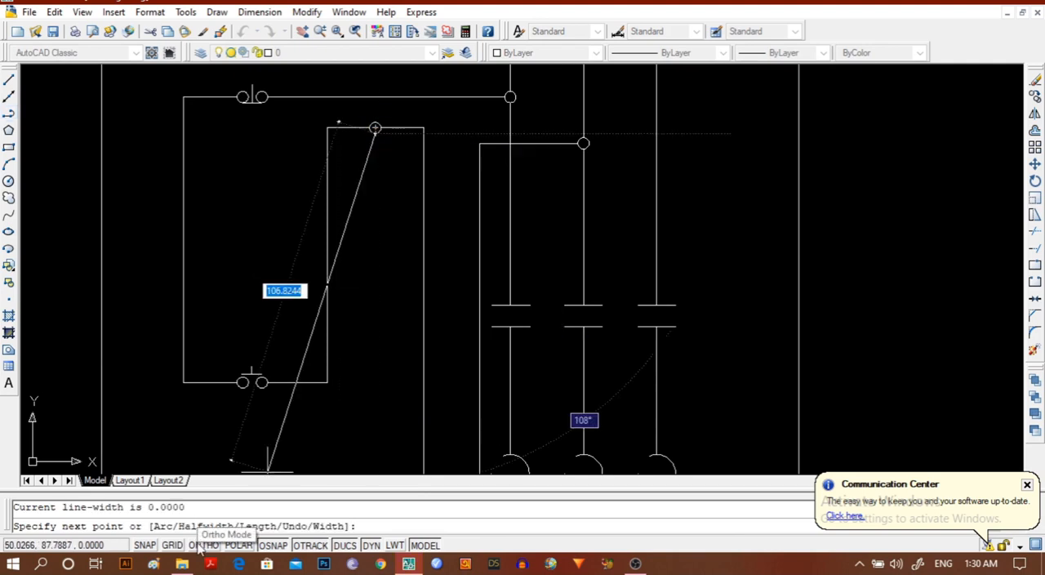
key("F8")
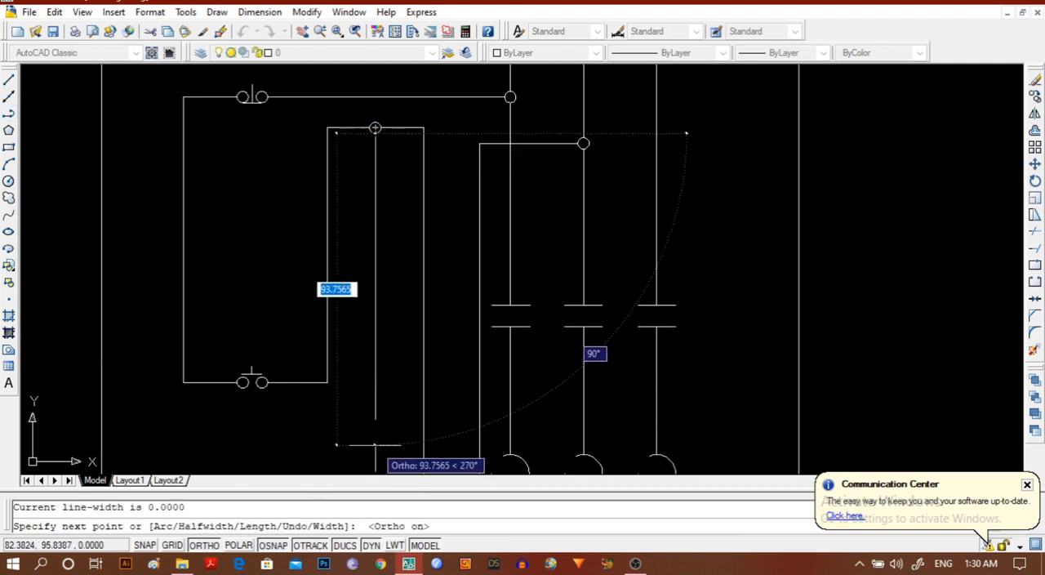
middle_click_drag(374, 445, 375, 337)
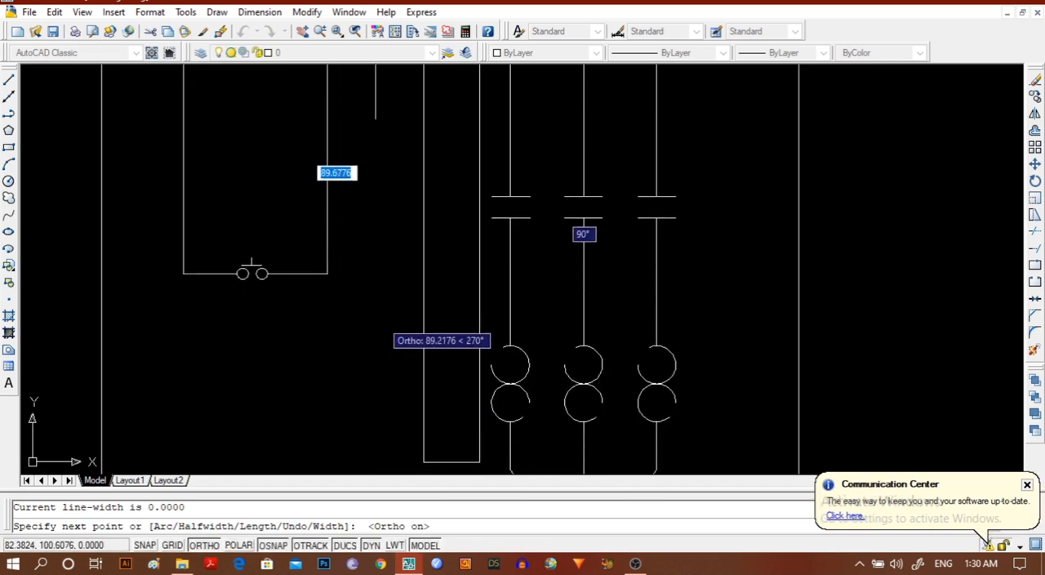
left_click(373, 311)
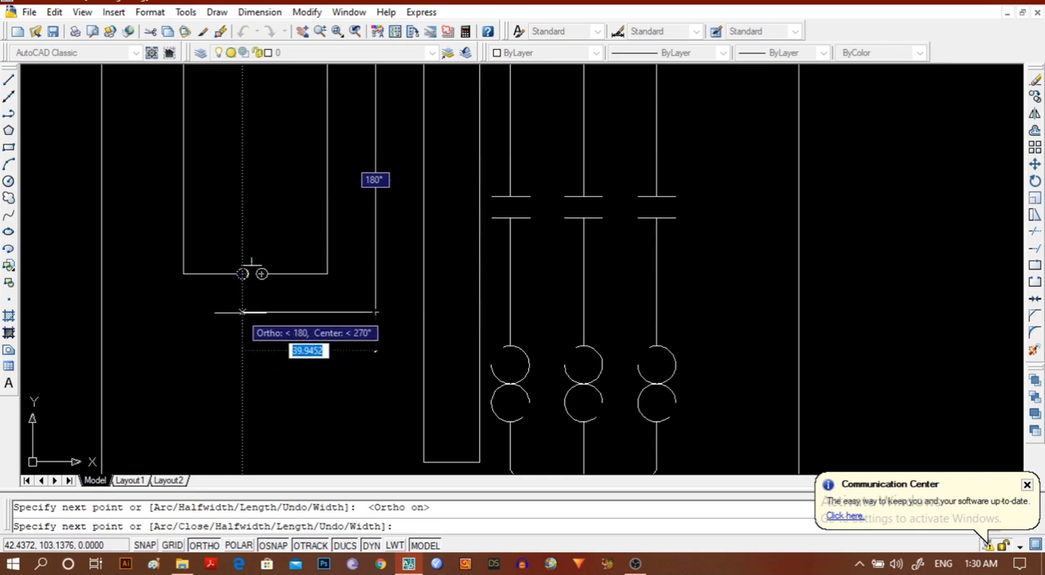
left_click(242, 312)
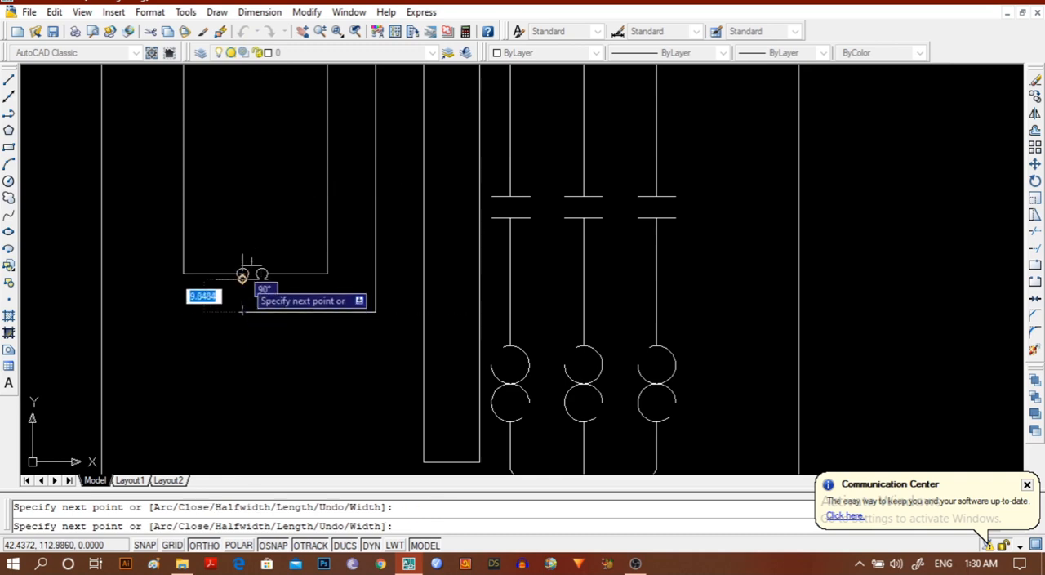
key("Escape")
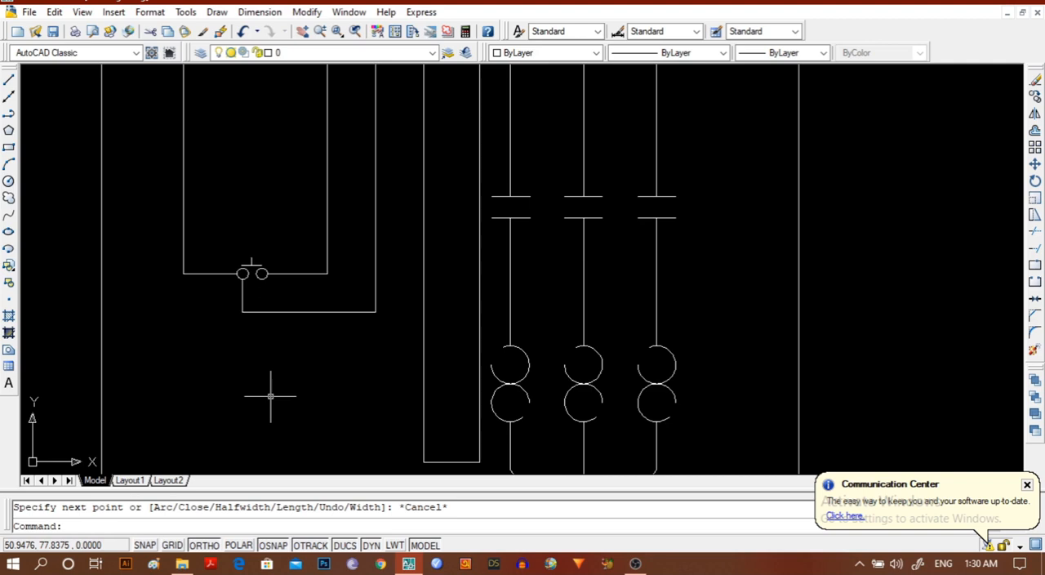
Draw a horizontal polyline about 6 units long across the new wire's long vertical segment, between the junction circle and the lower push button's level.
scroll(338, 337, "down", 2)
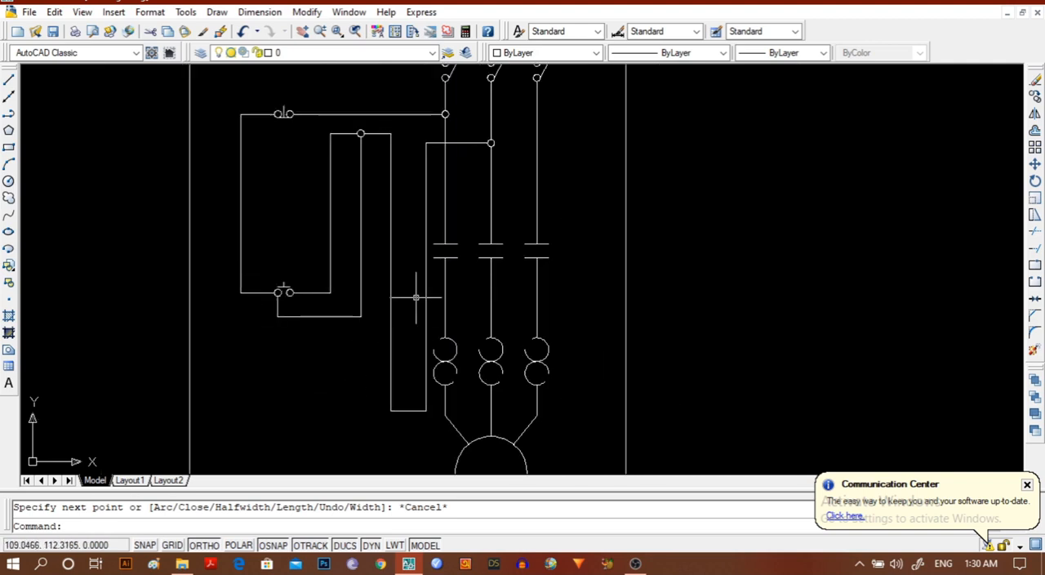
scroll(346, 313, "up", 2)
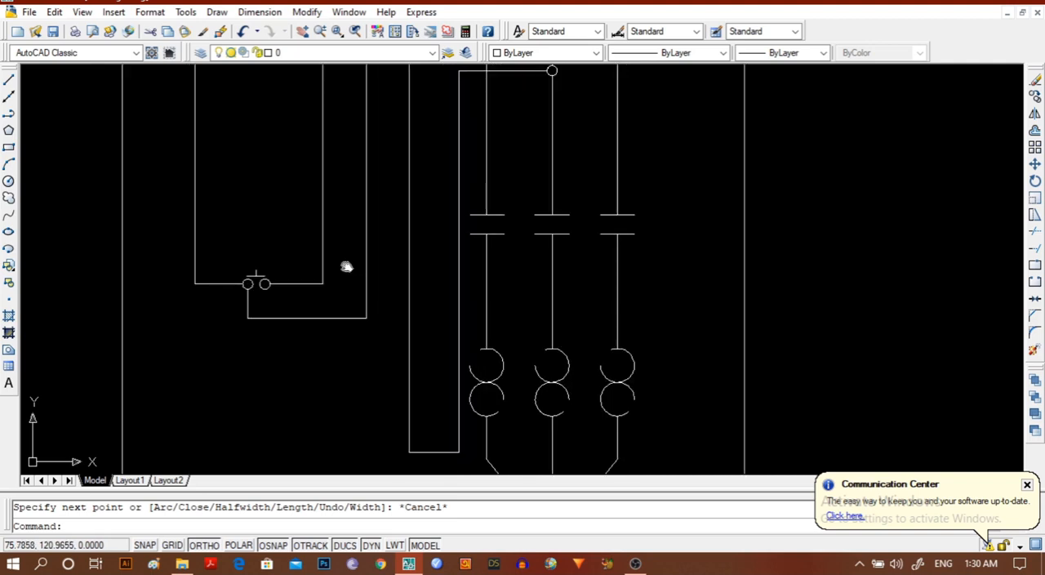
middle_click_drag(346, 267, 317, 352)
scroll(319, 353, "up", 2)
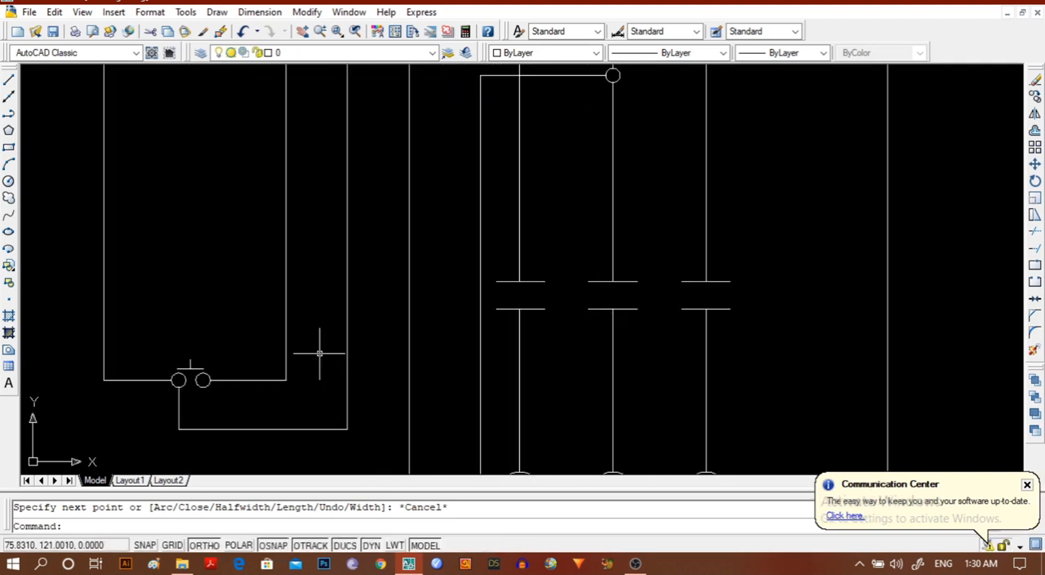
left_click(9, 114)
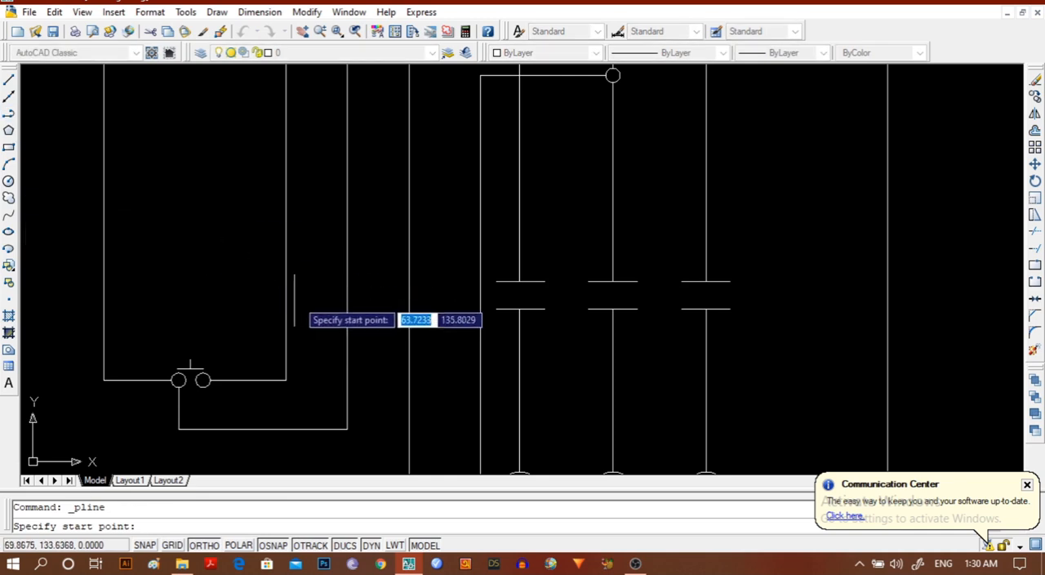
left_click(336, 263)
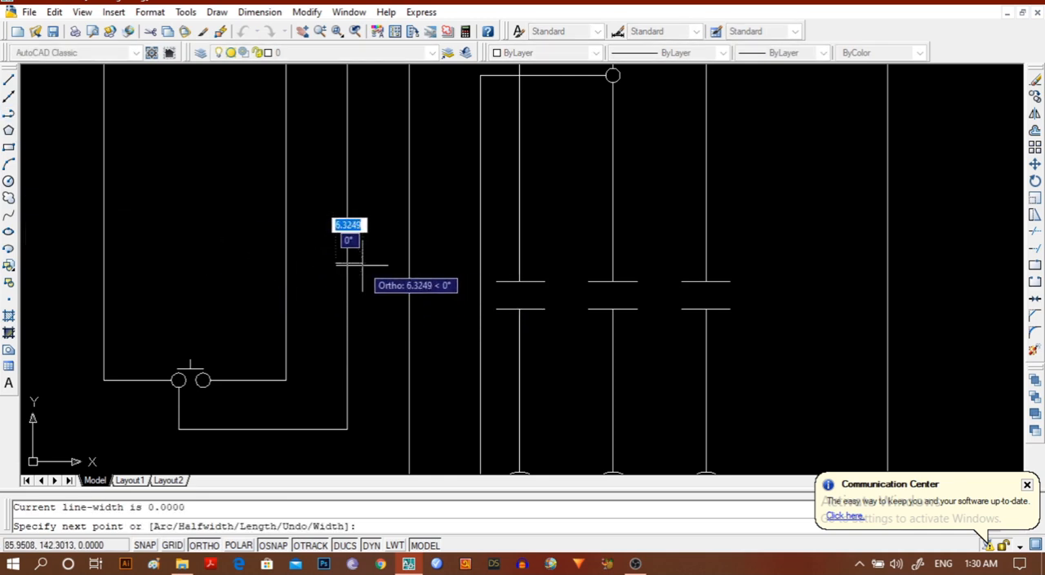
left_click(359, 262)
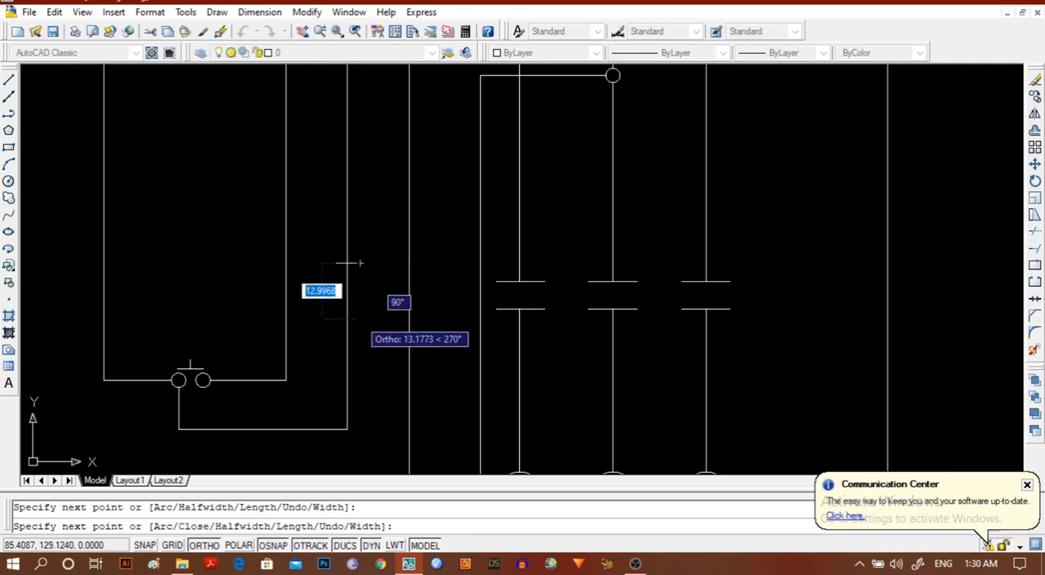
key("Escape")
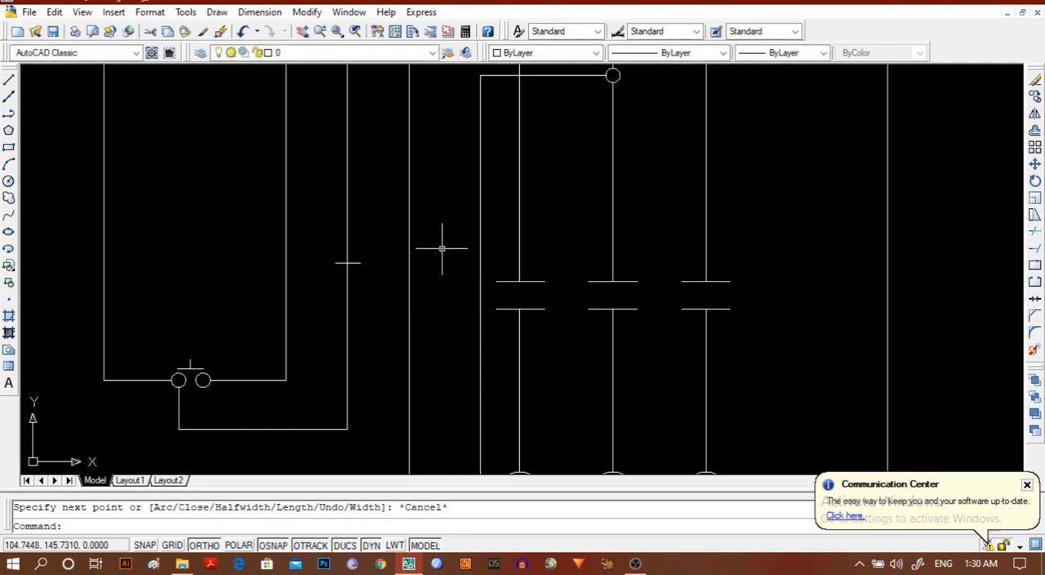
Copy the short crossing line about 3.5 units down along the same vertical wire to form a contact symbol.
left_click(335, 262)
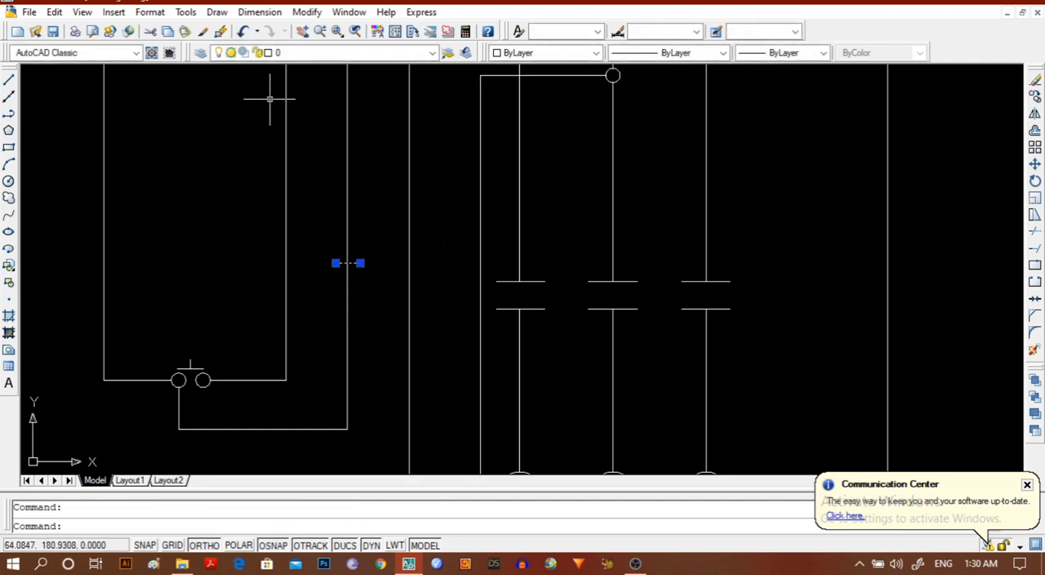
left_click(306, 12)
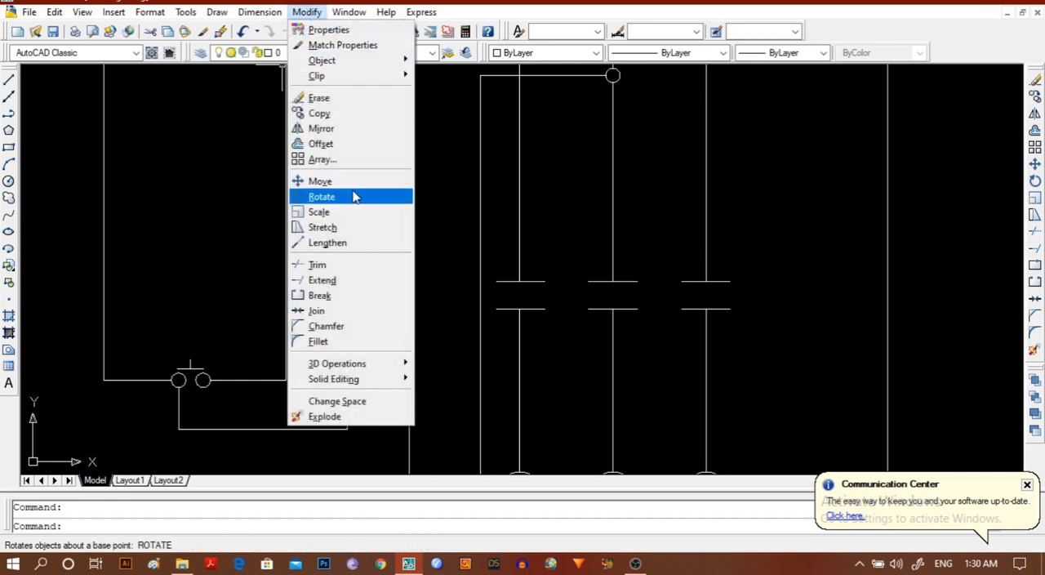
left_click(319, 113)
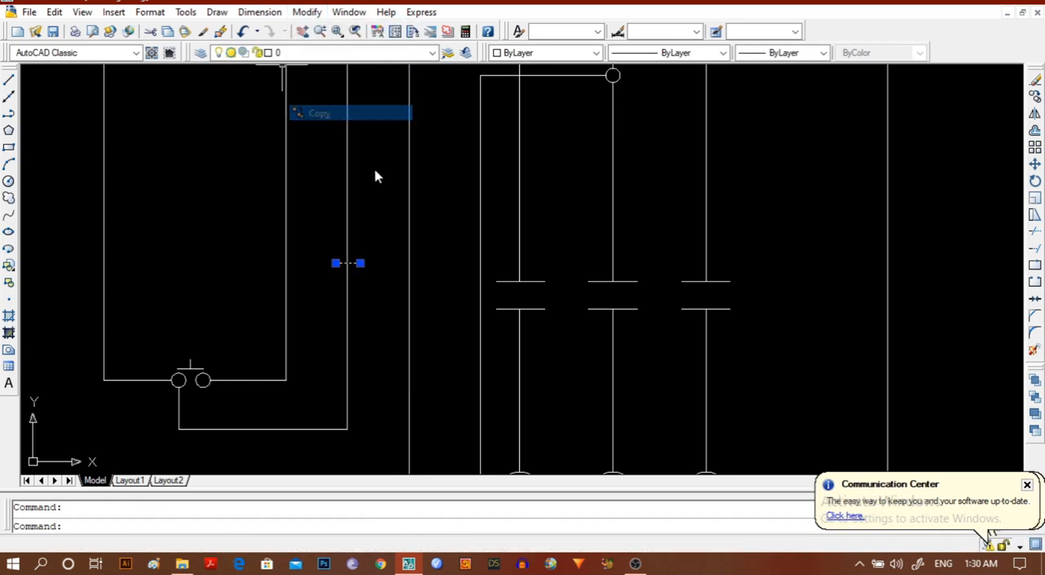
left_click(347, 262)
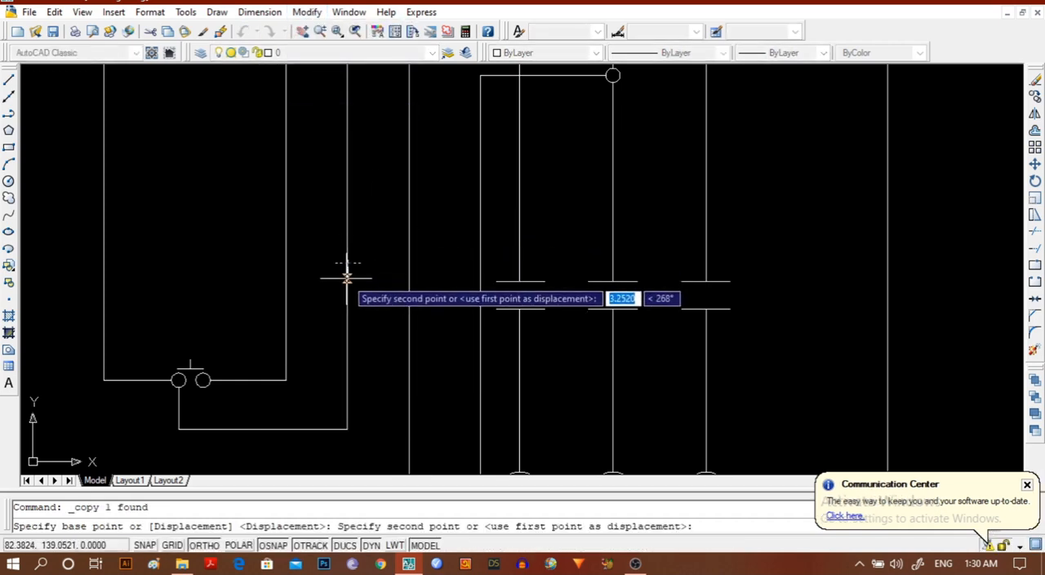
left_click(347, 278)
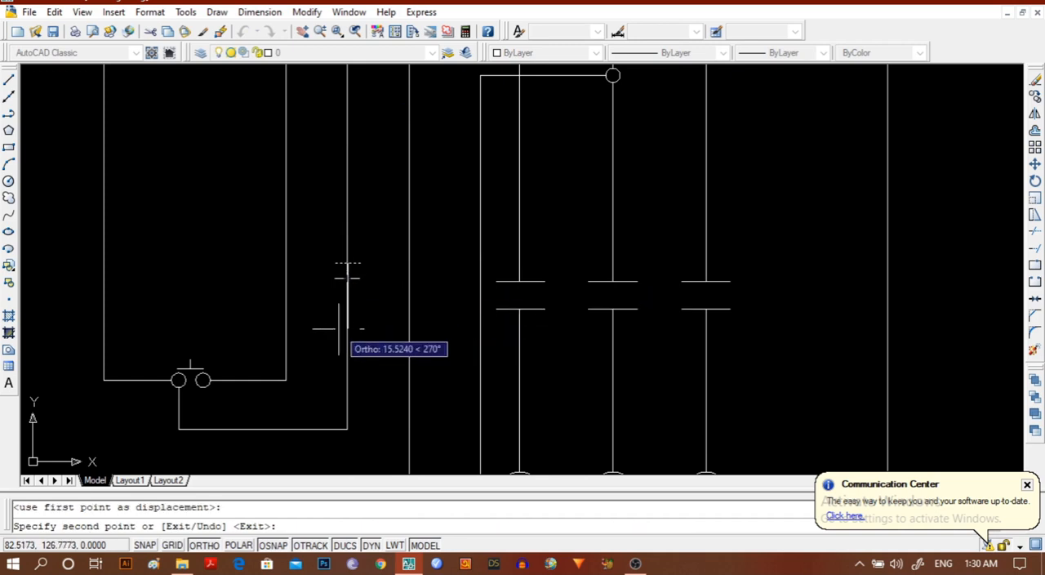
key("Escape")
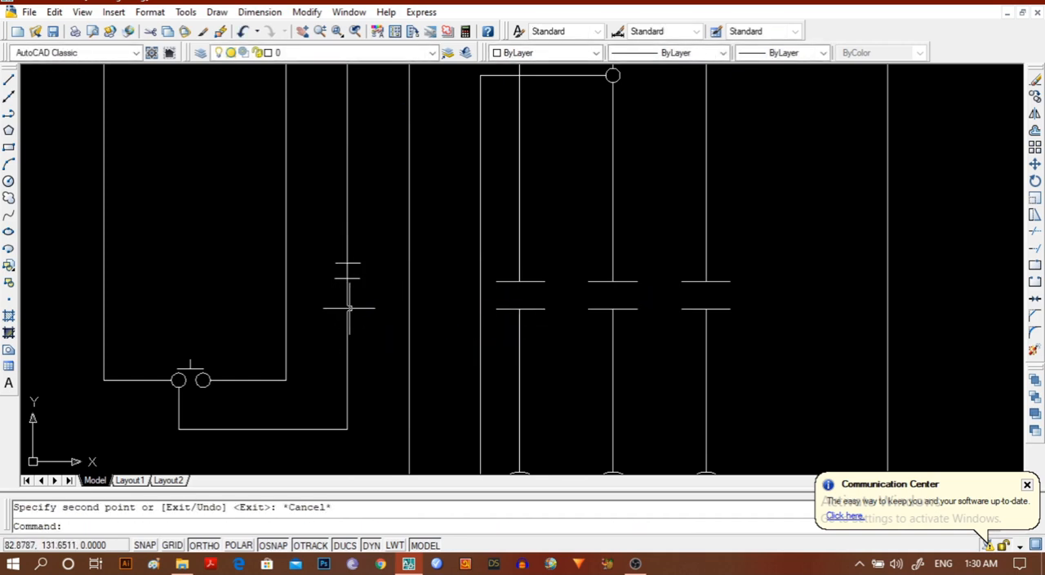
Trim away the piece of vertical wire between the two short contact lines.
left_click(346, 264)
left_click(342, 265)
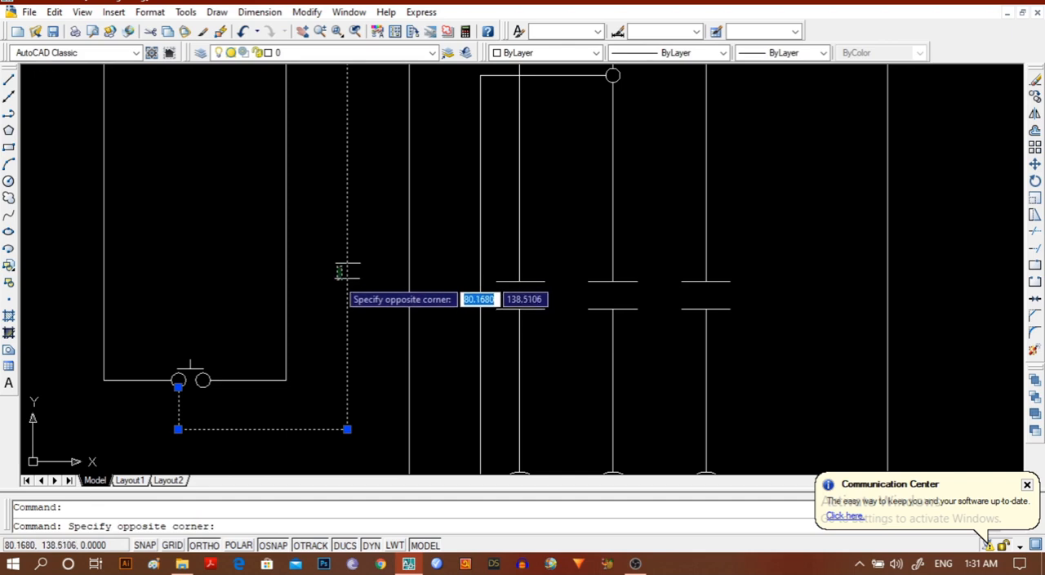
left_click(334, 278)
left_click(341, 263)
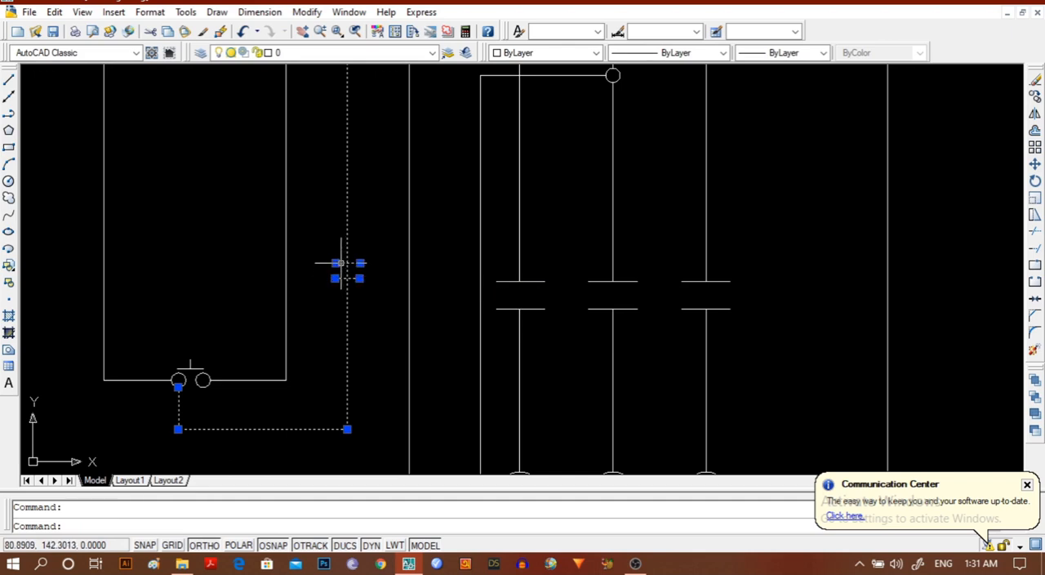
left_click(307, 12)
left_click(342, 264)
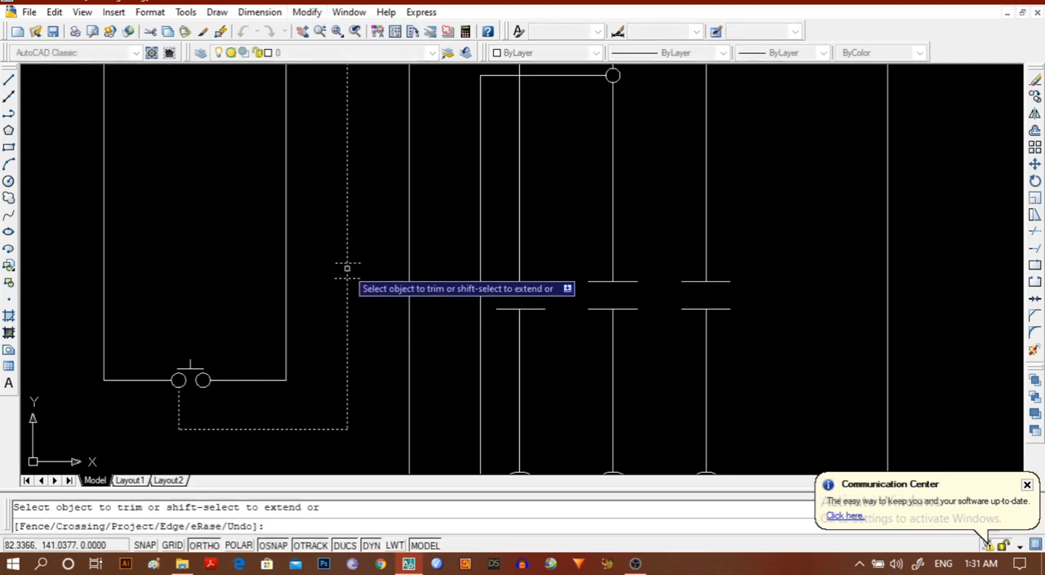
key("Escape")
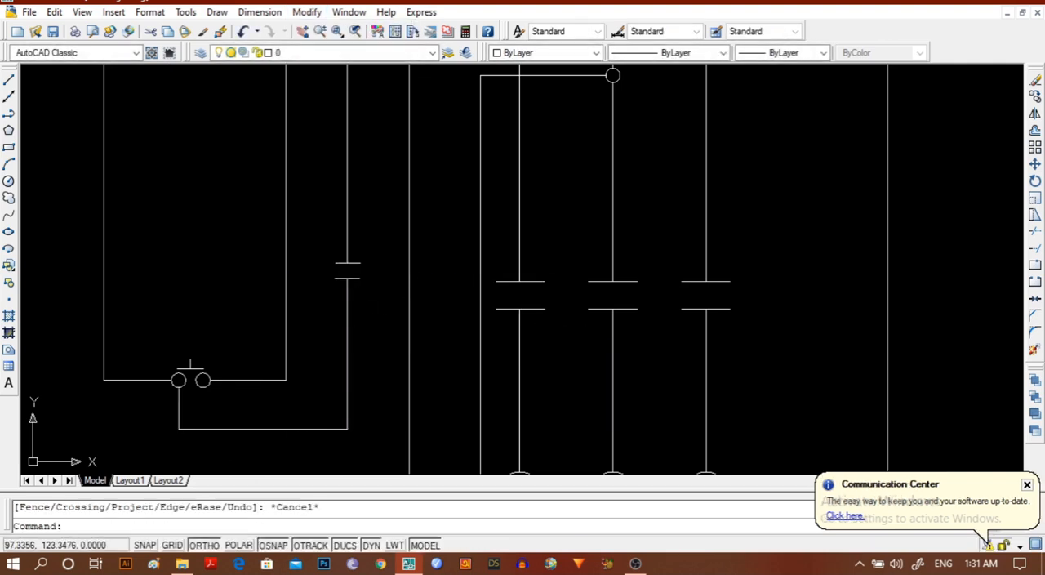
Draw a circle with a radius of about 9 units centred on the vertical control wire beside the new contact.
left_click(8, 183)
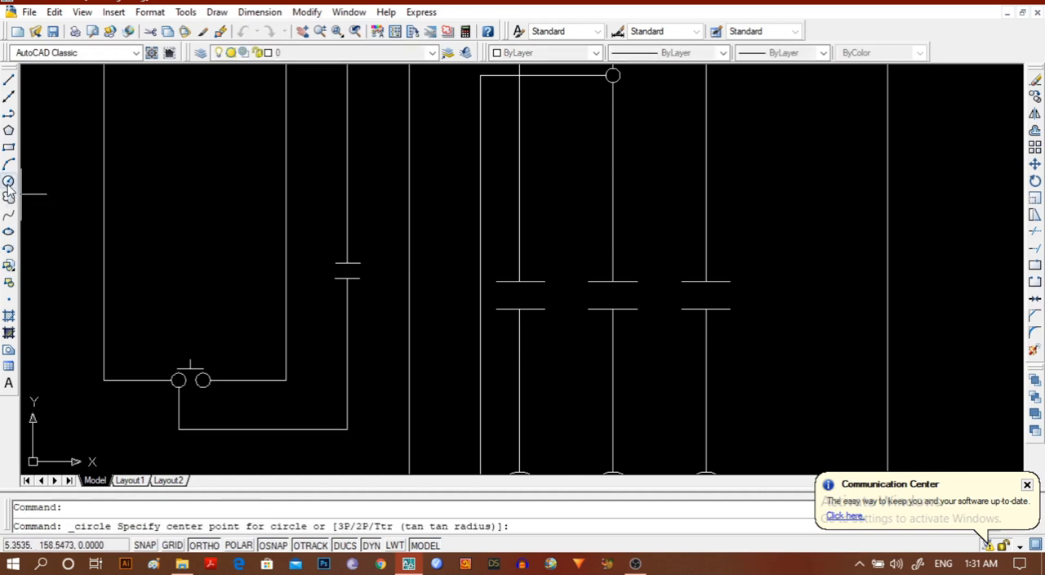
left_click(408, 265)
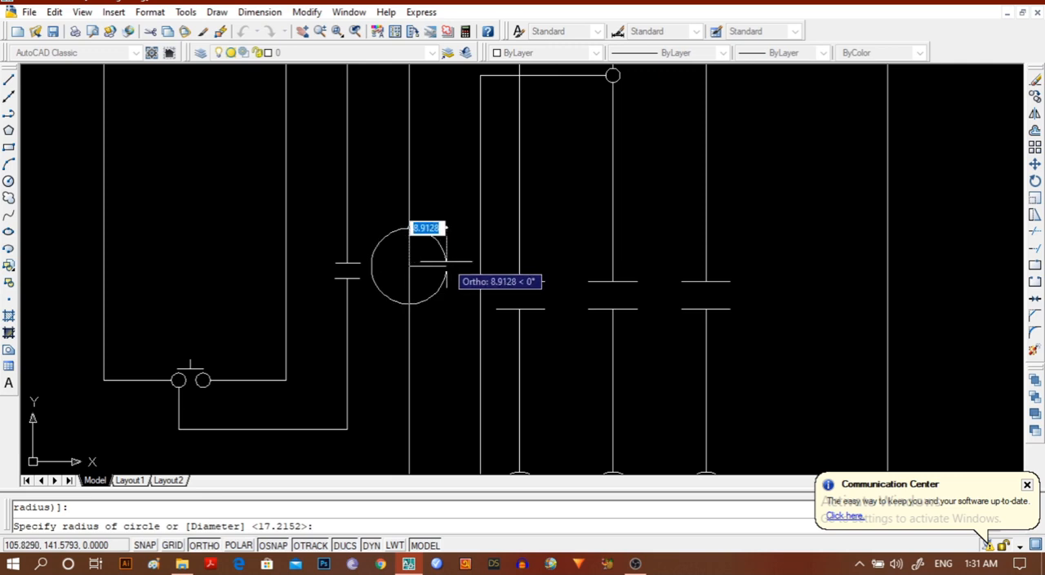
left_click(446, 262)
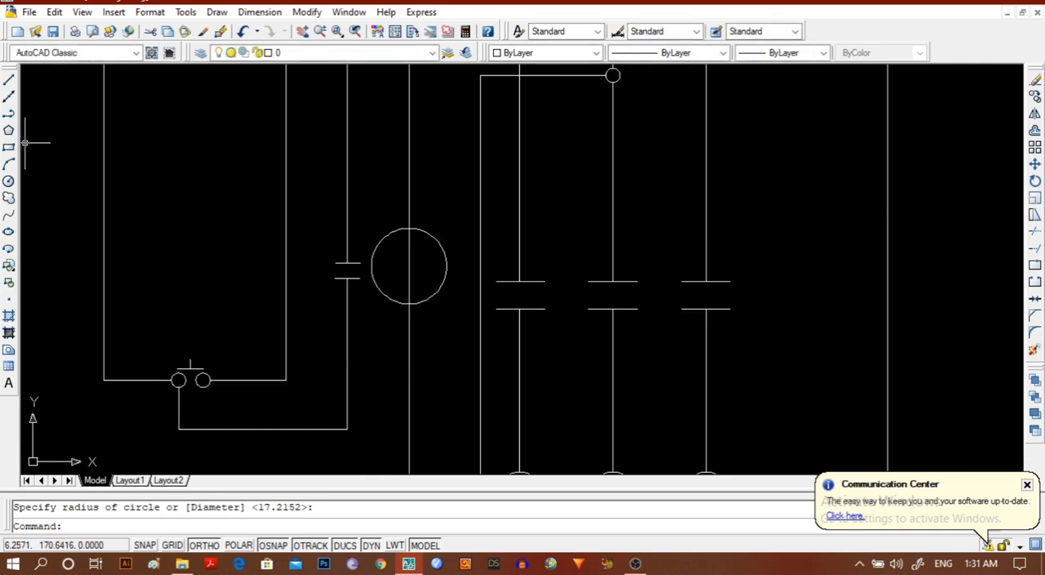
Move the large circle about 3.5 units straight down along the control wire.
left_click(372, 284)
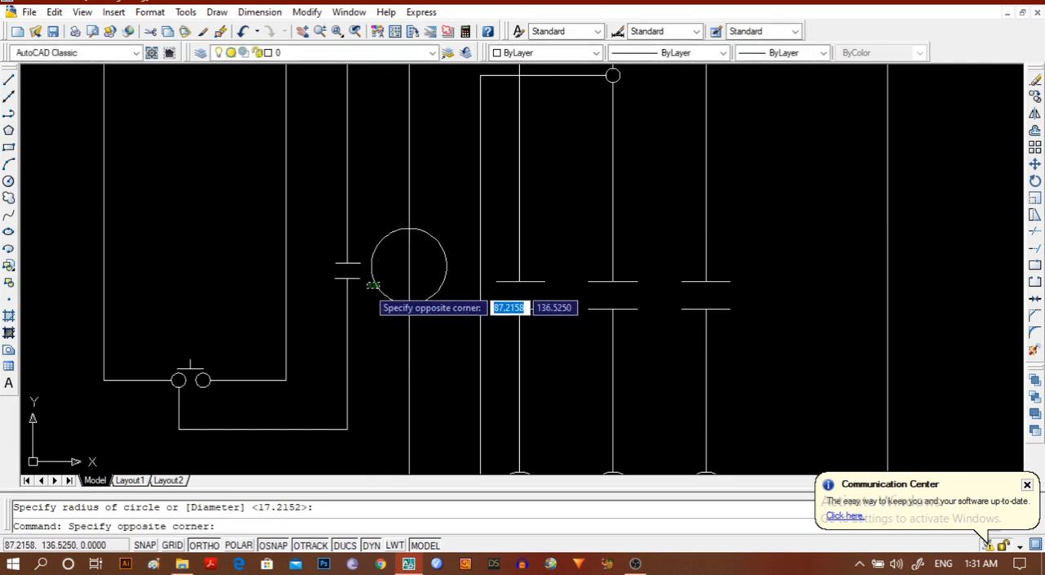
left_click(367, 310)
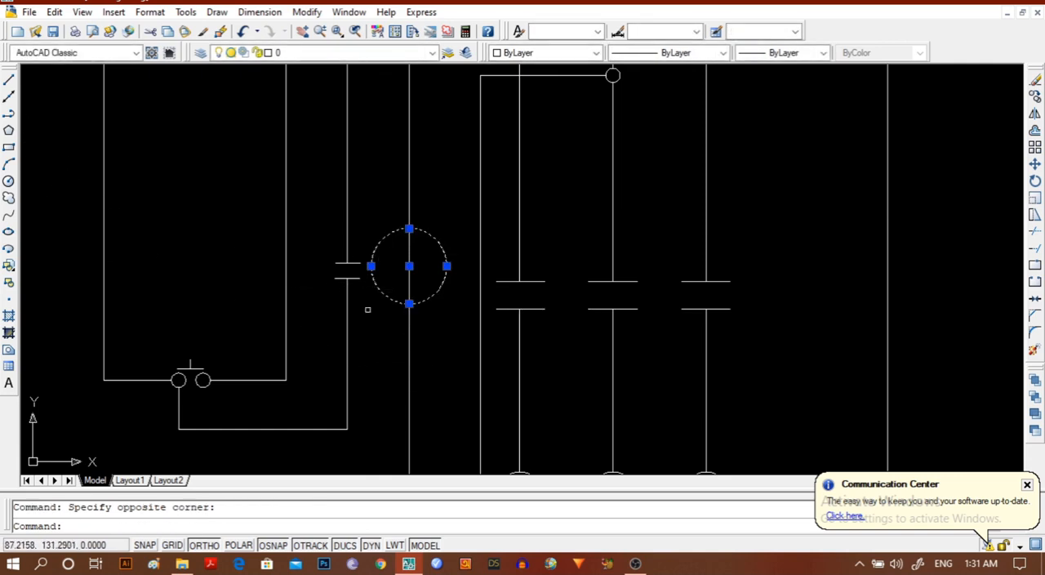
left_click(306, 12)
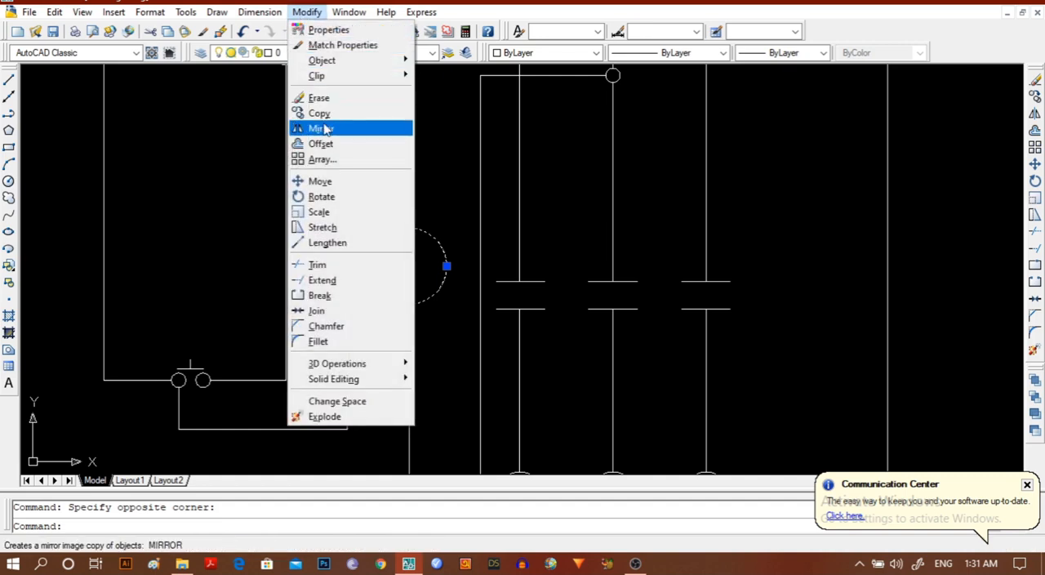
left_click(321, 181)
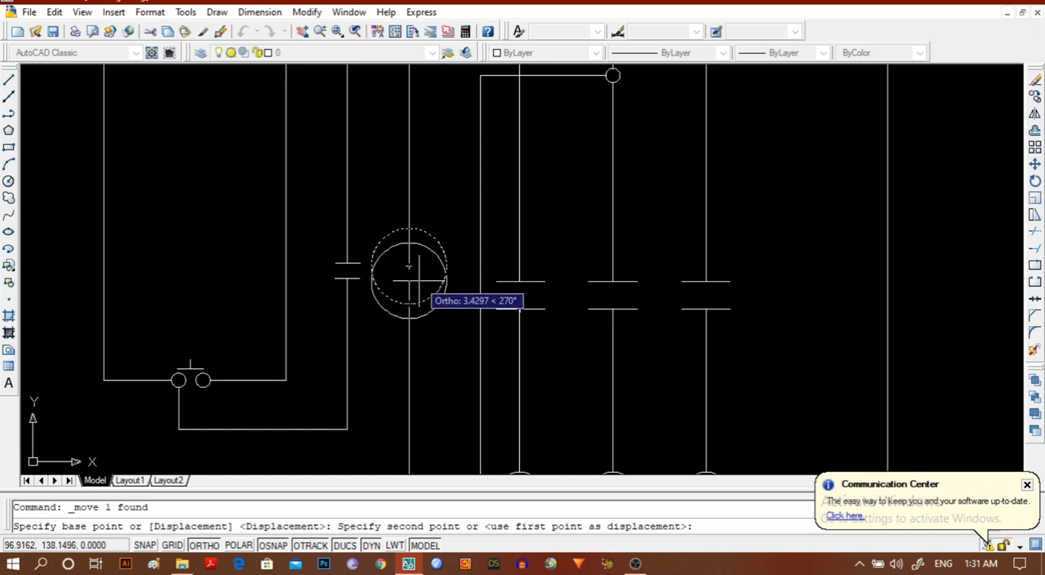
left_click(413, 281)
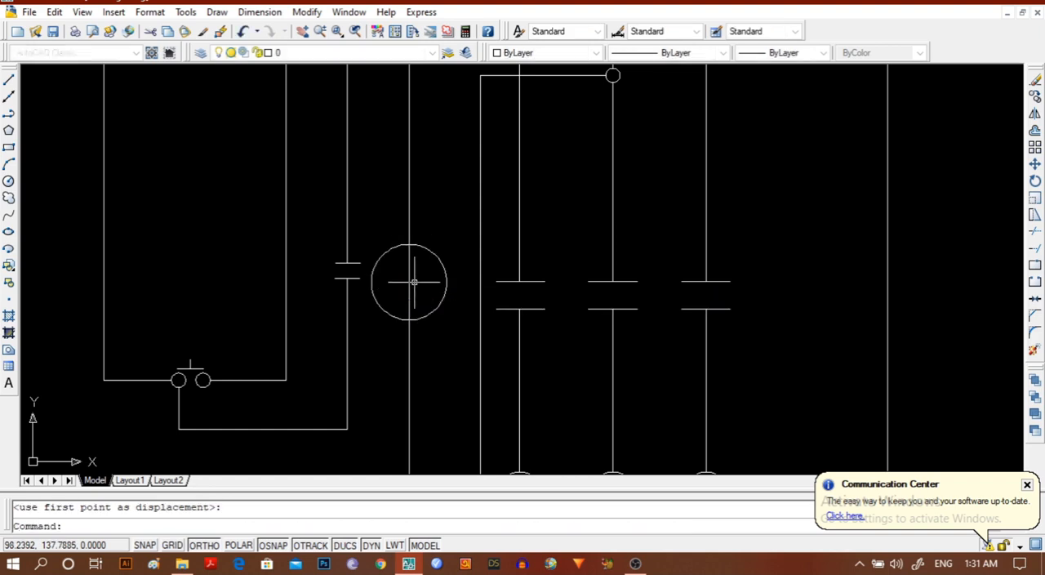
Trim away the piece of vertical control wire that runs through the inside of the coil circle.
left_click(375, 299)
left_click(409, 294)
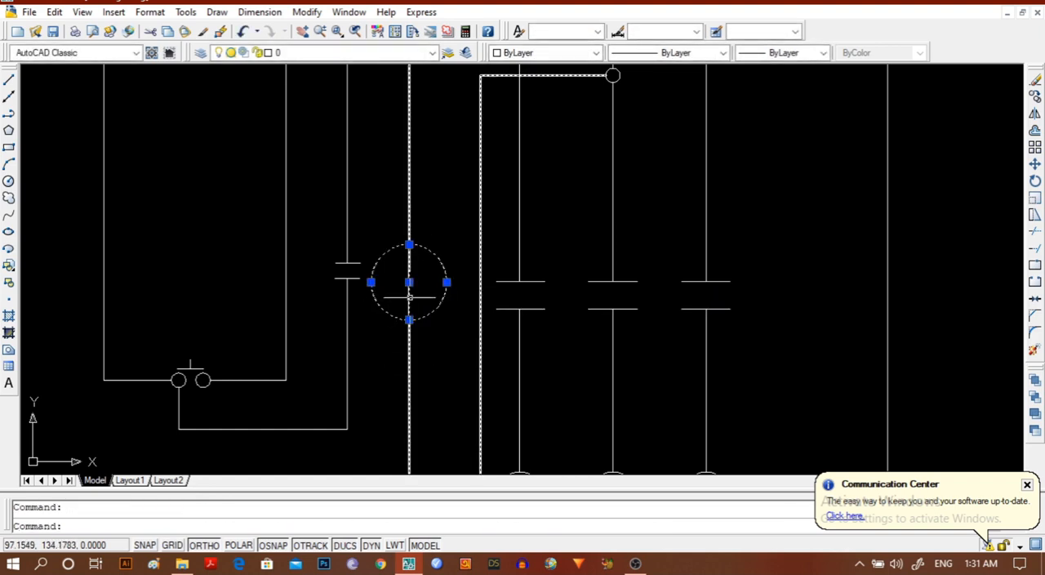
left_click(410, 295)
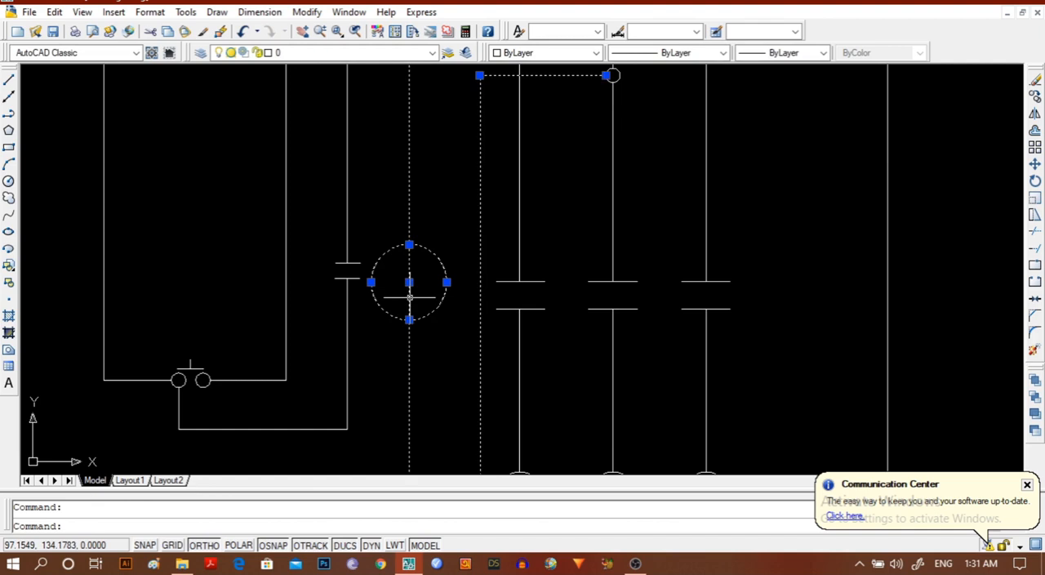
left_click(304, 13)
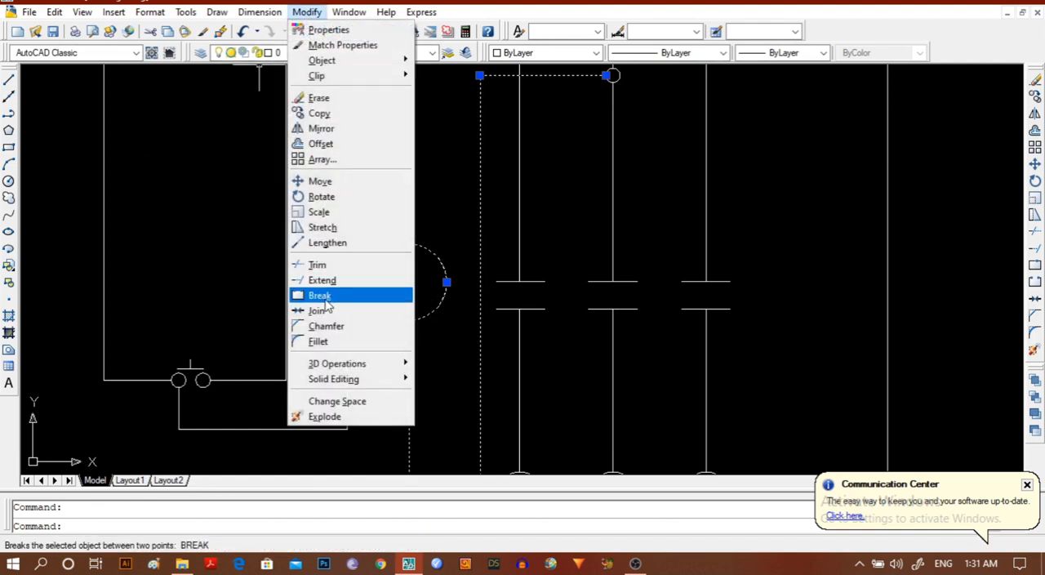
left_click(320, 264)
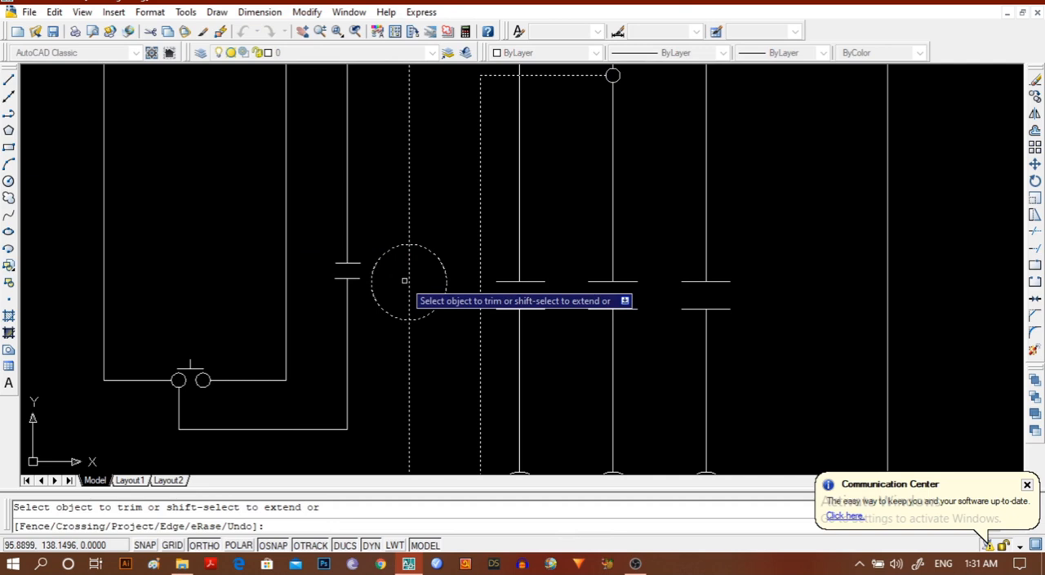
left_click(406, 280)
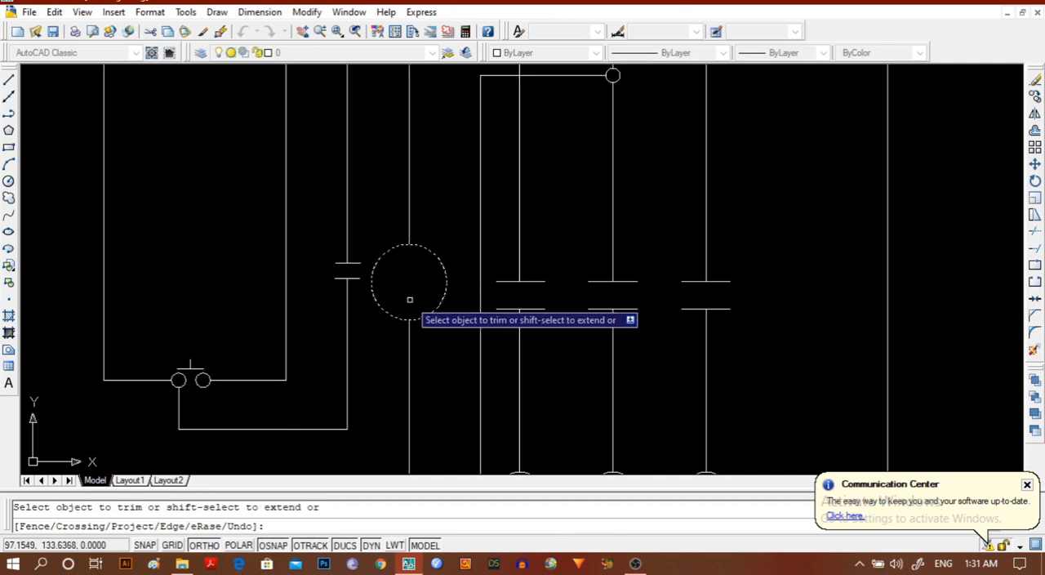
key("Escape")
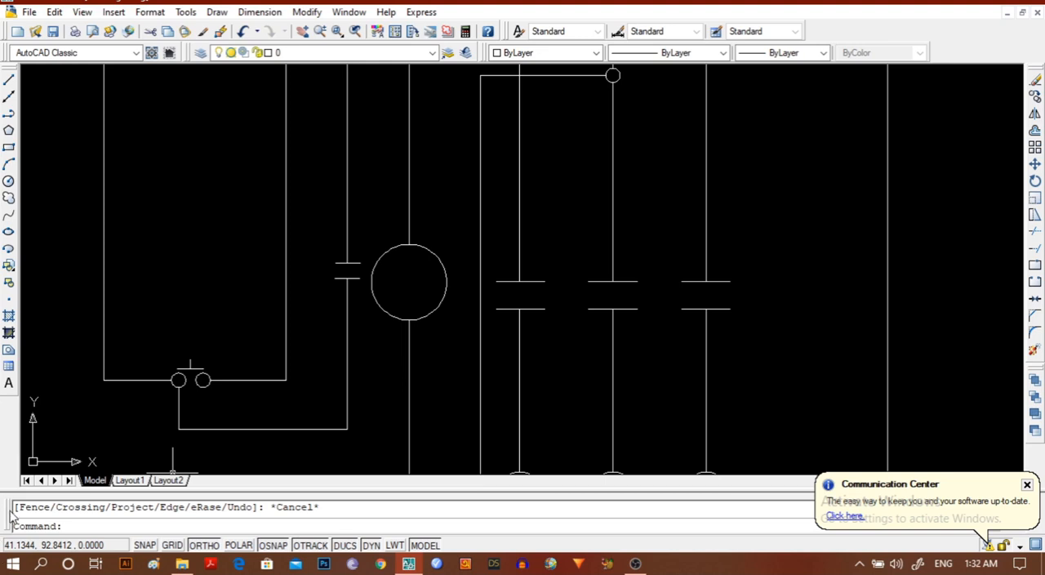
Copy the two-line holding contact symbol, with Ortho off, onto the vertical control wire below the coil circle.
scroll(372, 379, "down", 2)
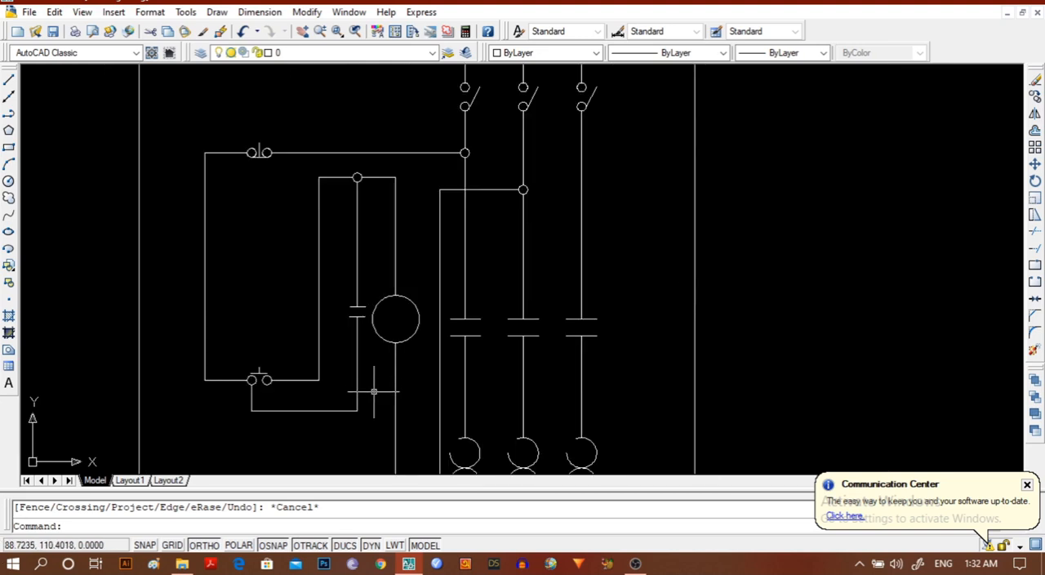
mouse_move(373, 391)
middle_mouse_down()
mouse_move(329, 170)
mouse_move(333, 278)
middle_mouse_up()
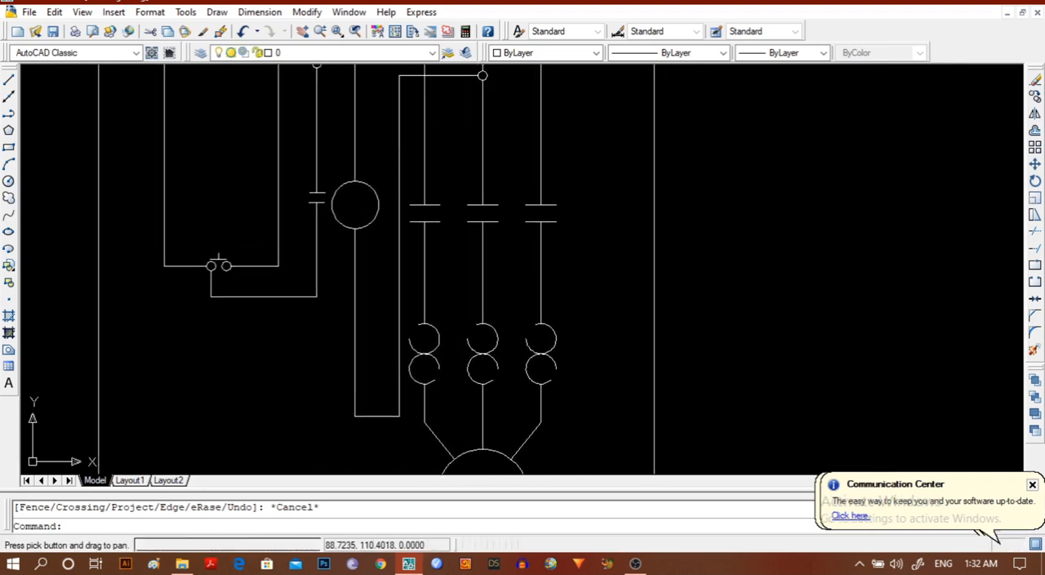
left_click(310, 203)
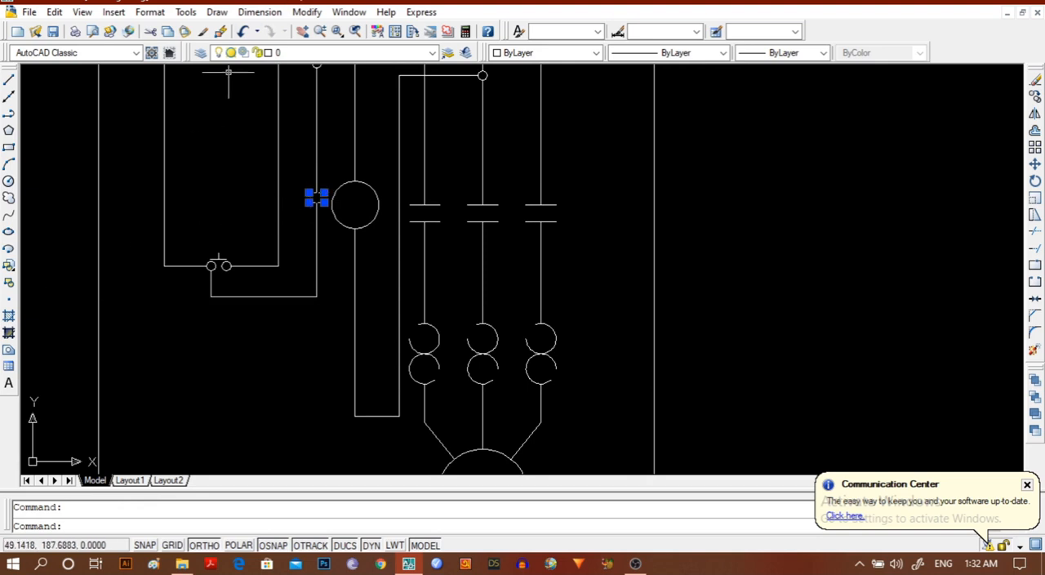
left_click(309, 12)
left_click(323, 116)
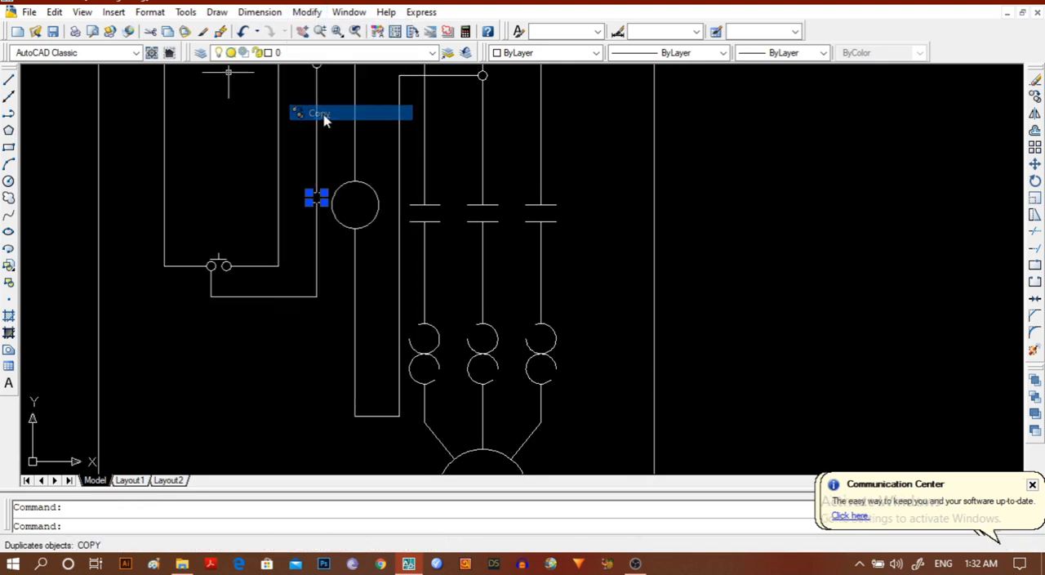
left_click(316, 196)
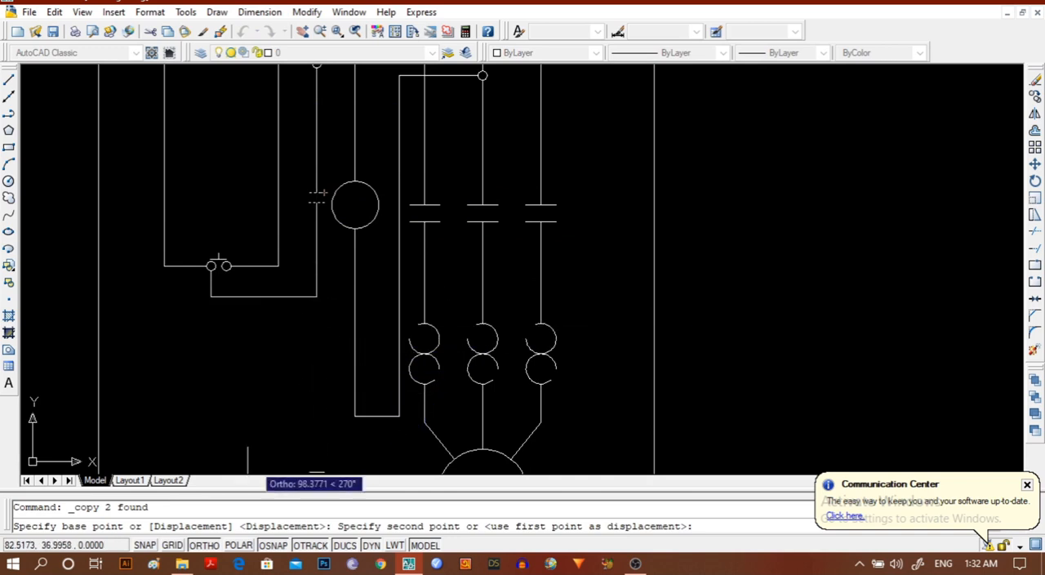
left_click(214, 549)
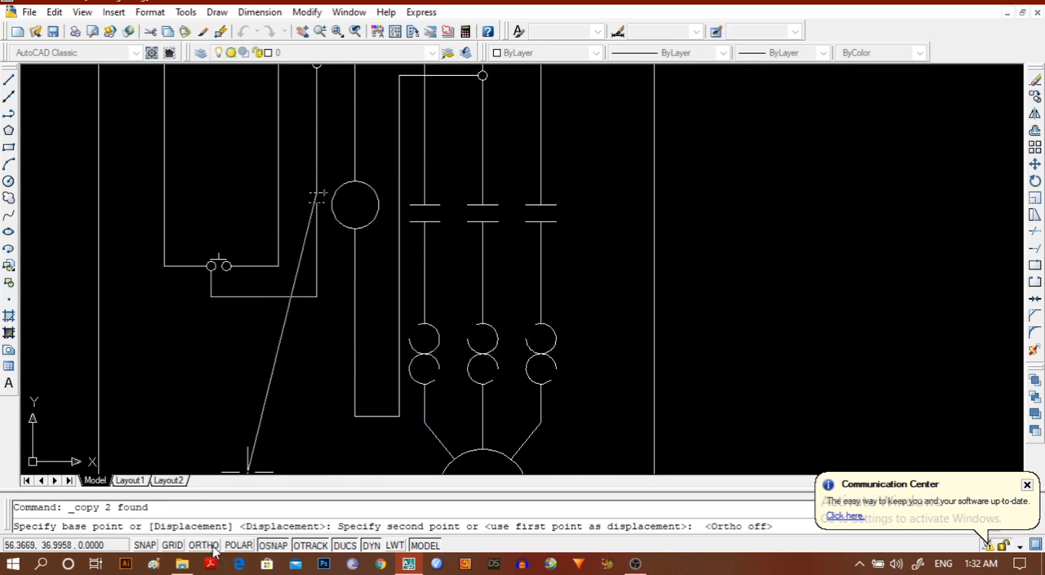
left_click(355, 346)
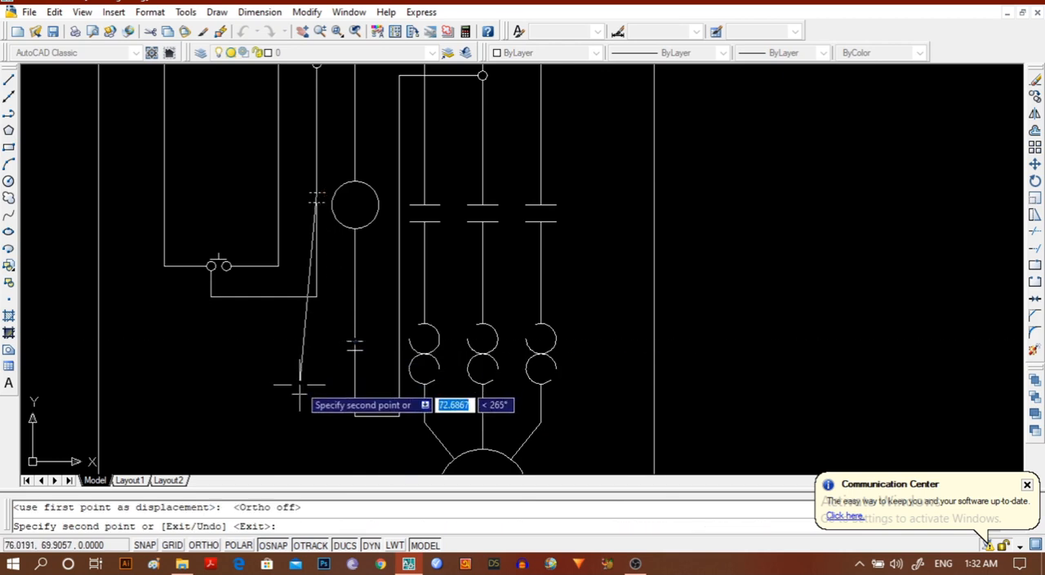
key("Escape")
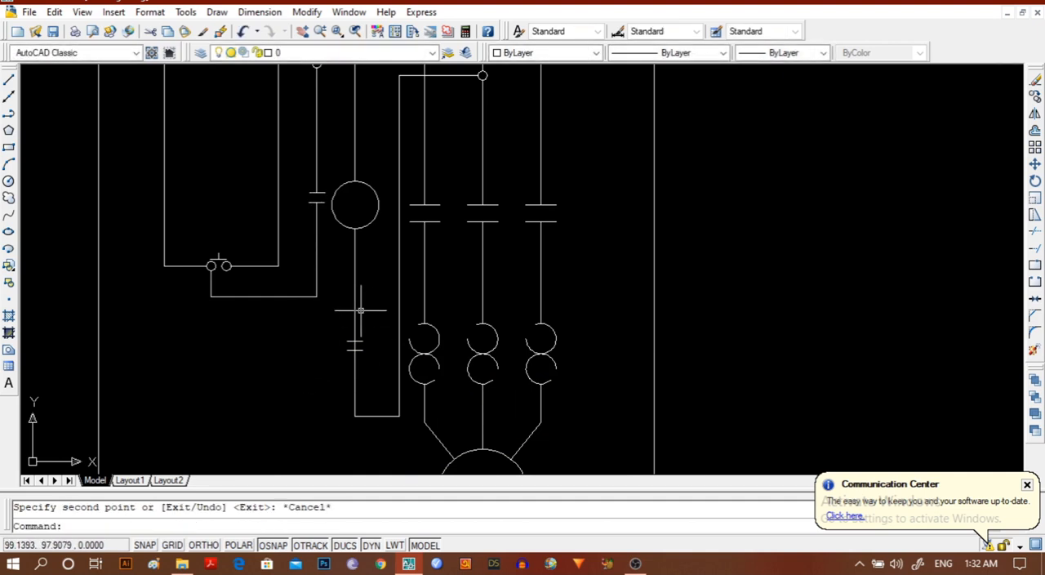
Trim away the piece of vertical wire between the two short lines of the copied contact below the coil.
scroll(359, 384, "up", 2)
middle_click_drag(250, 422, 242, 362)
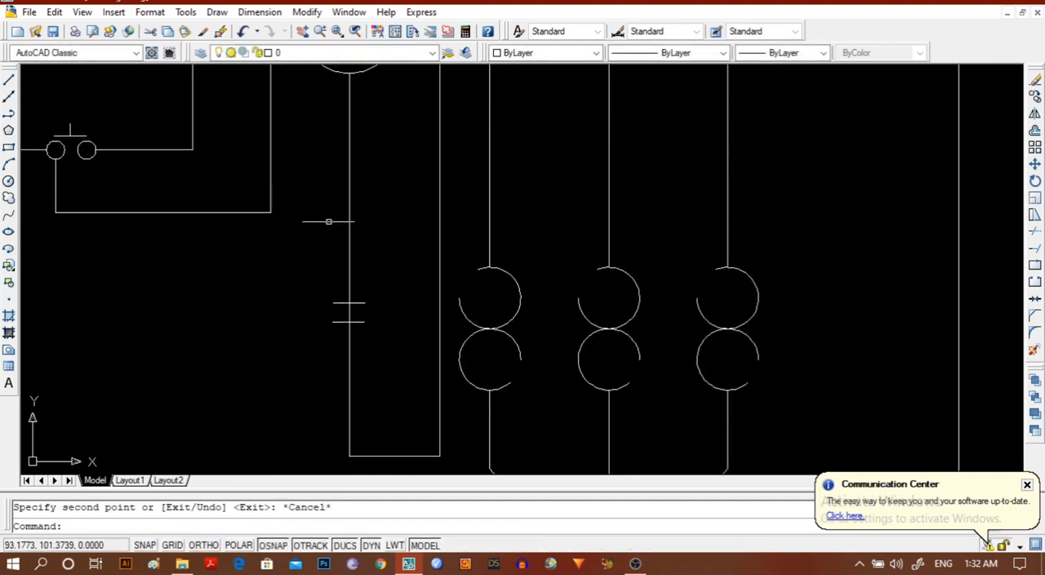
left_click(349, 222)
left_click(334, 317)
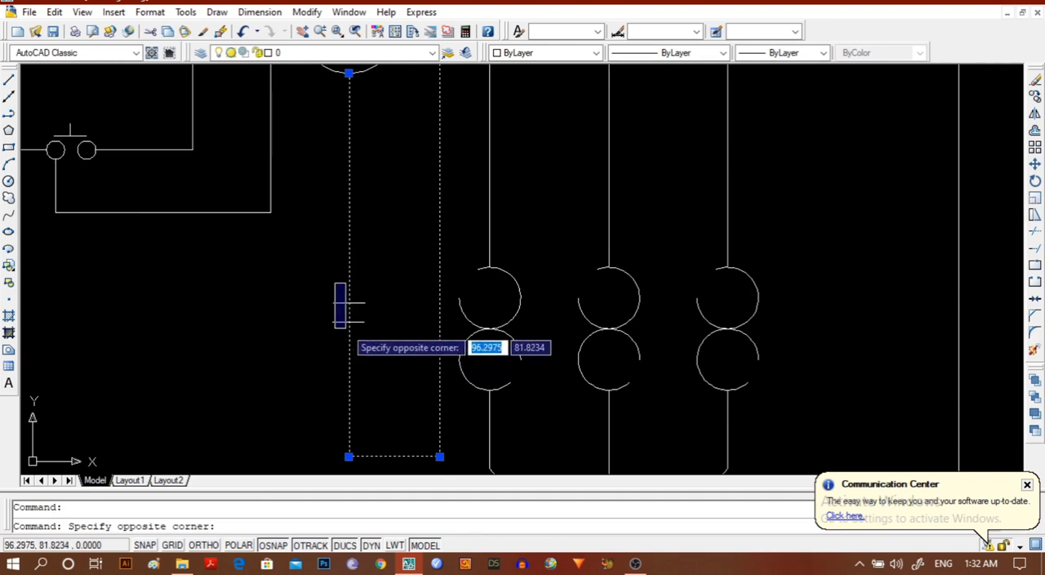
left_click(320, 339)
left_click(343, 321)
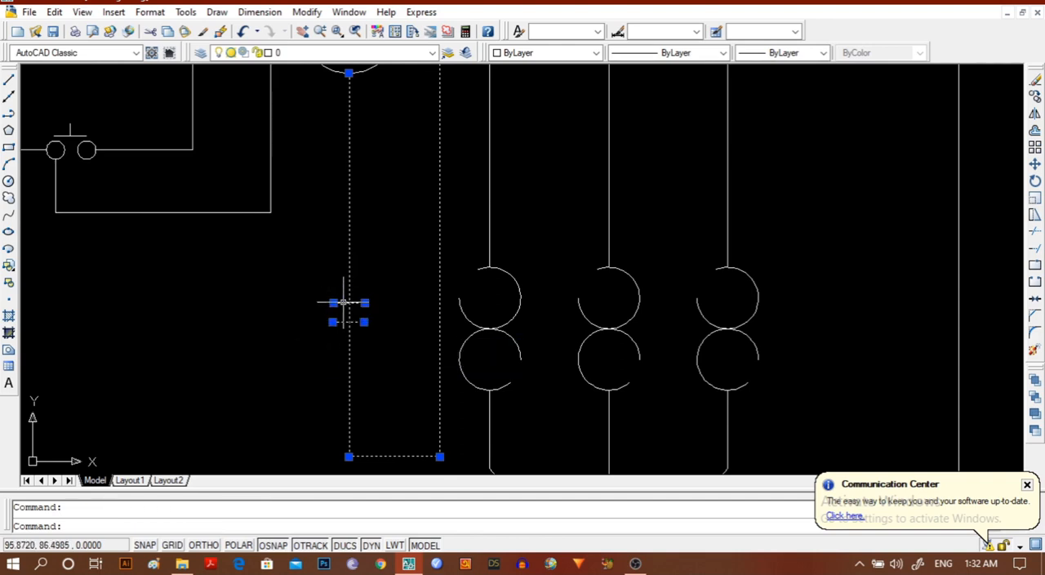
left_click(306, 12)
left_click(318, 267)
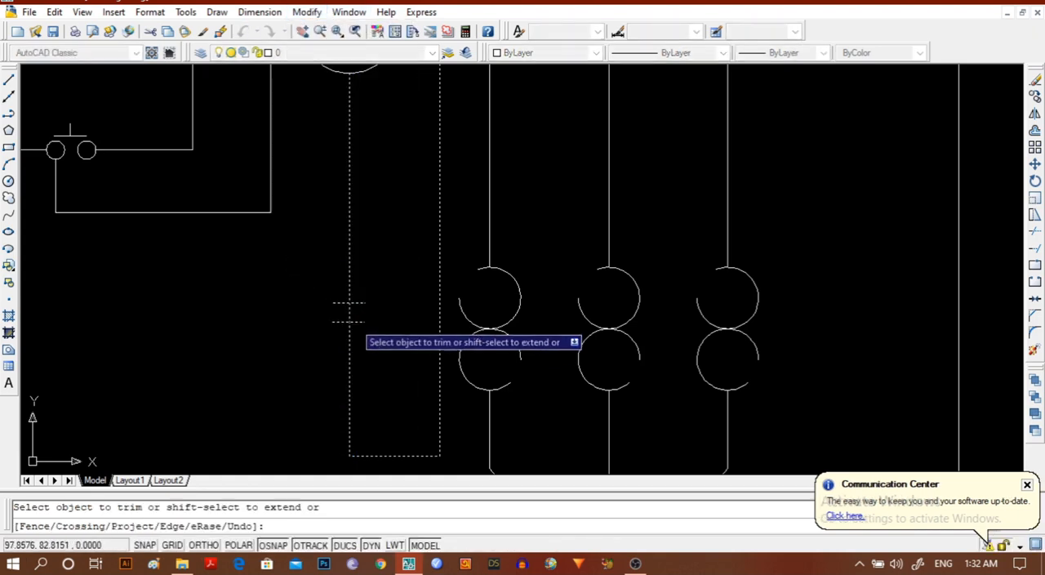
left_click(254, 332)
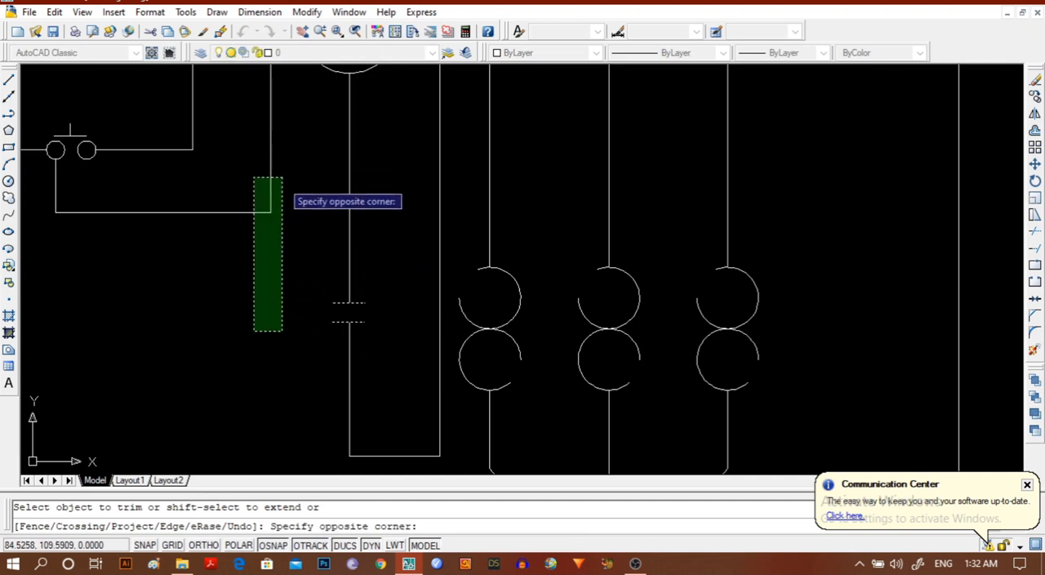
left_click(302, 227)
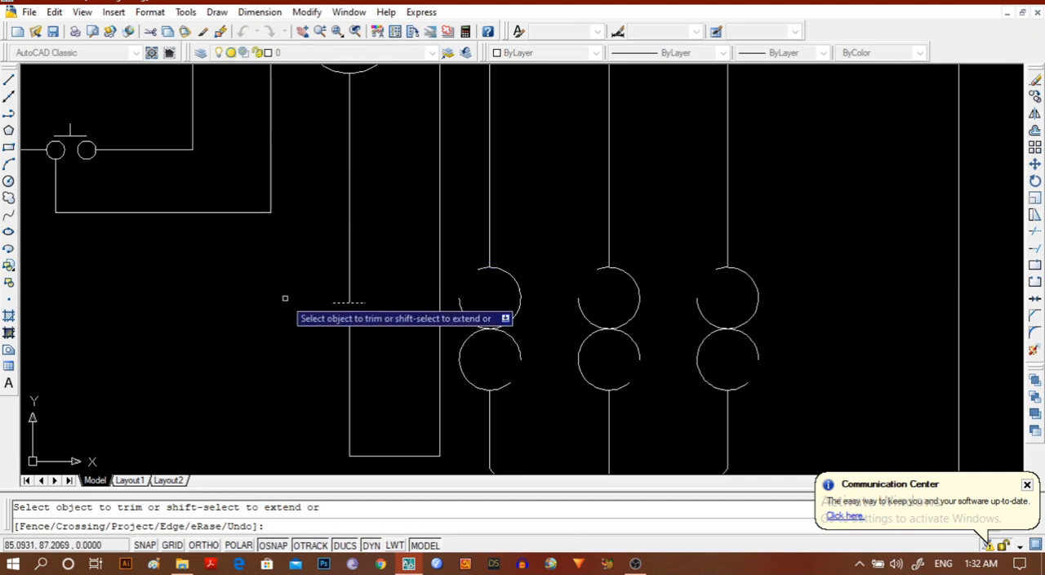
key("Escape")
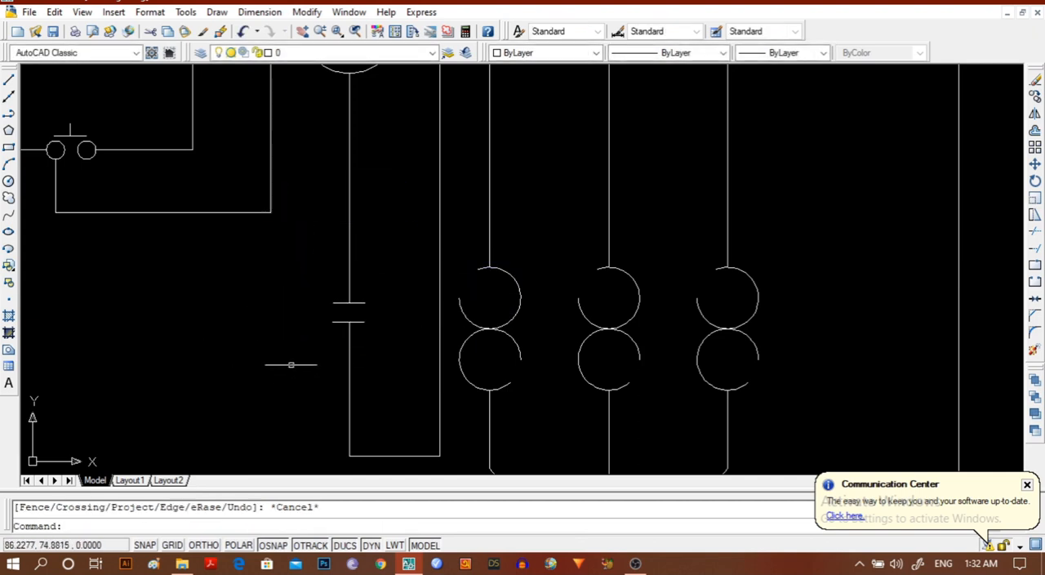
Draw a slanted polyline about 9 units long through the contact below the coil to mark it as normally closed.
left_click(9, 114)
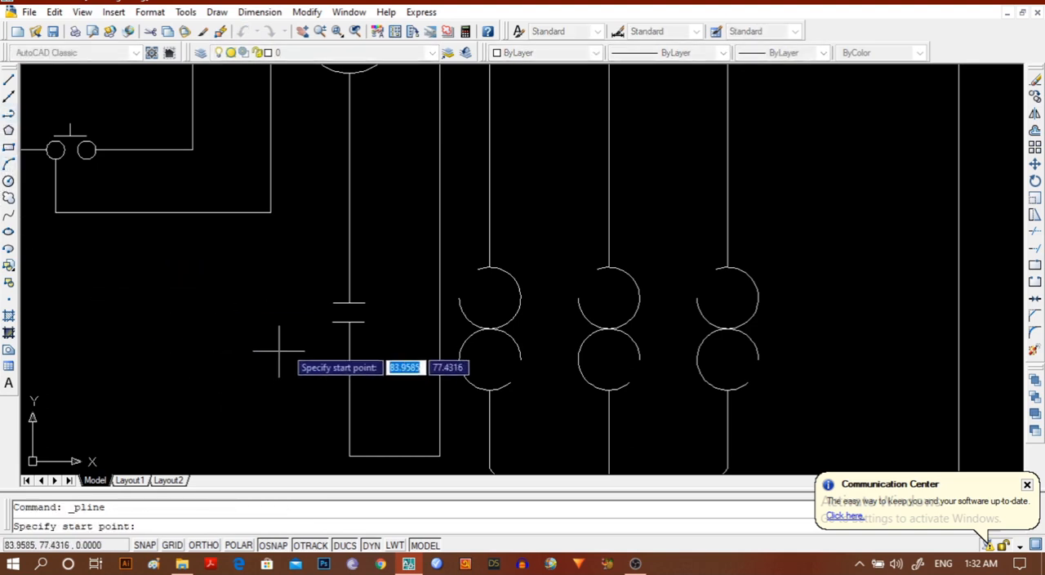
left_click(358, 297)
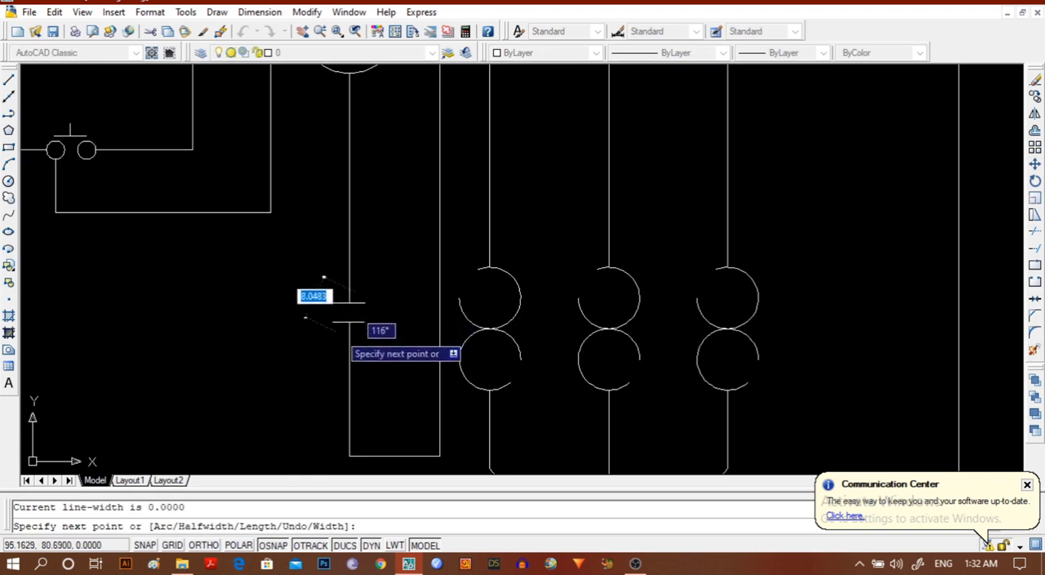
left_click(340, 336)
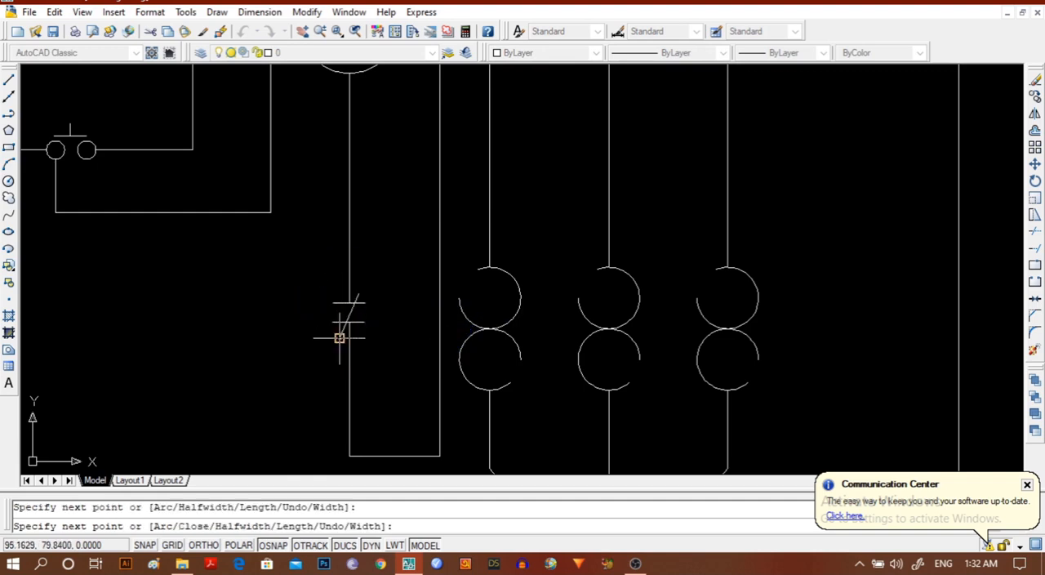
key("Escape")
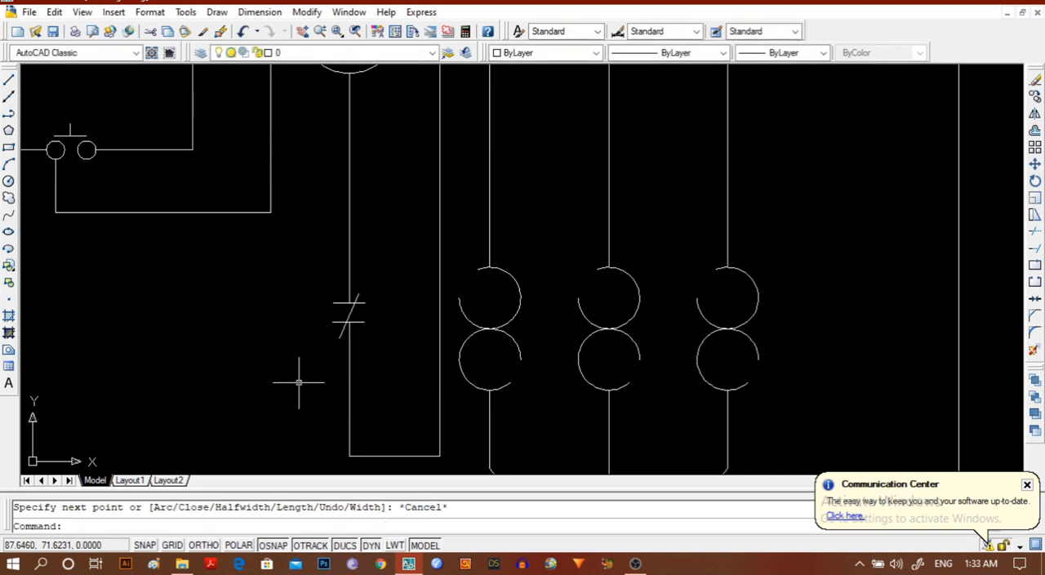
Load the ISO dash linetype ACAD_ISO02W100 from acad.lin in the Linetype Manager.
left_click(721, 53)
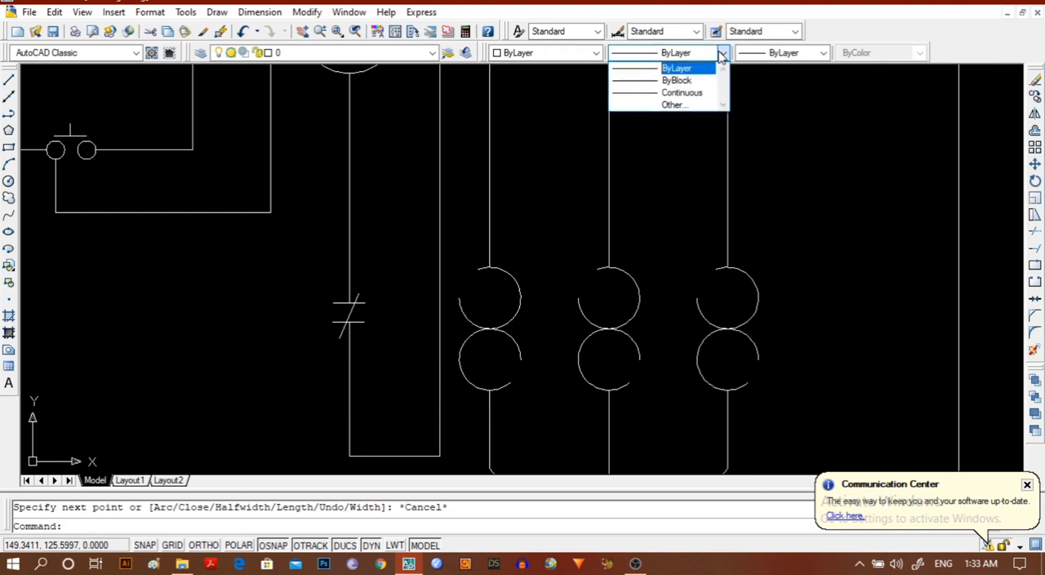
left_click(684, 106)
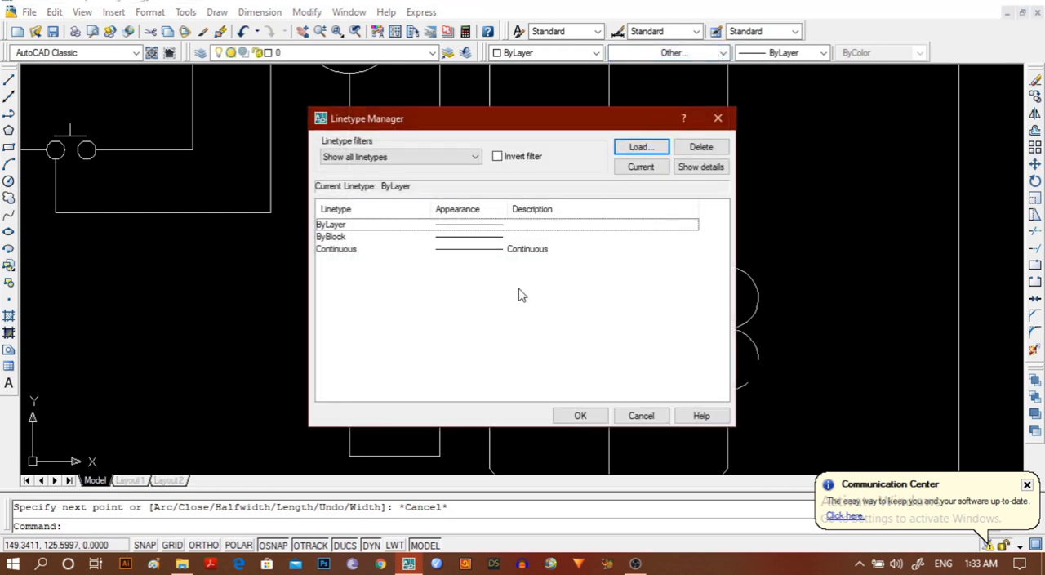
left_click(637, 146)
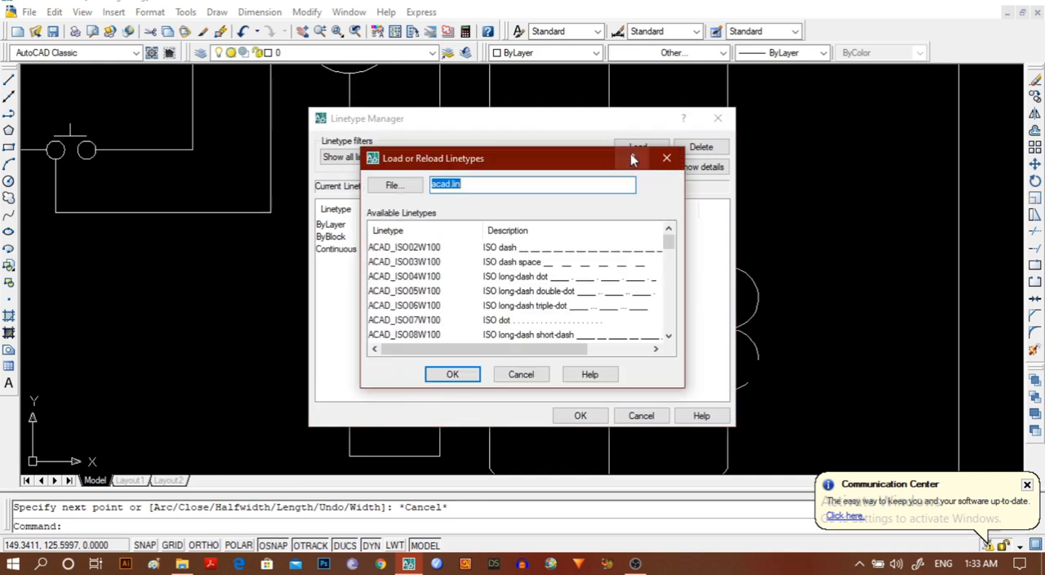
left_click(562, 249)
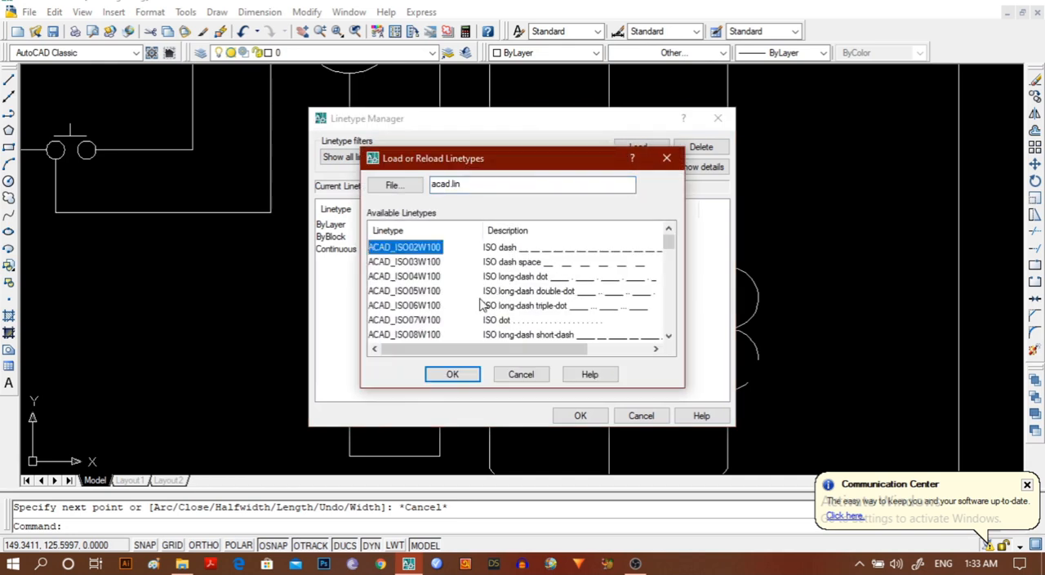
left_click(448, 375)
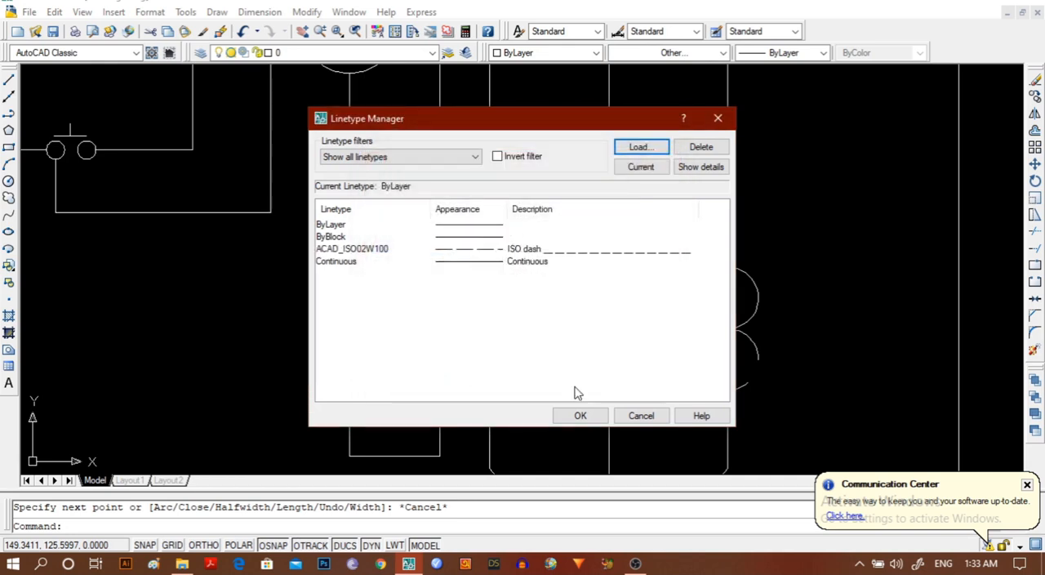
left_click(644, 148)
left_click(453, 377)
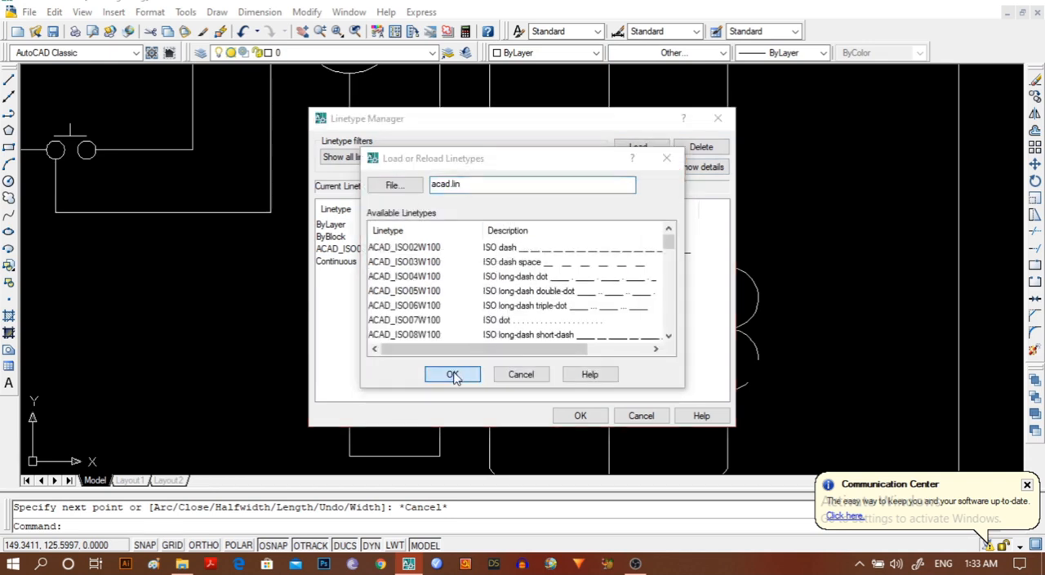
left_click(587, 310)
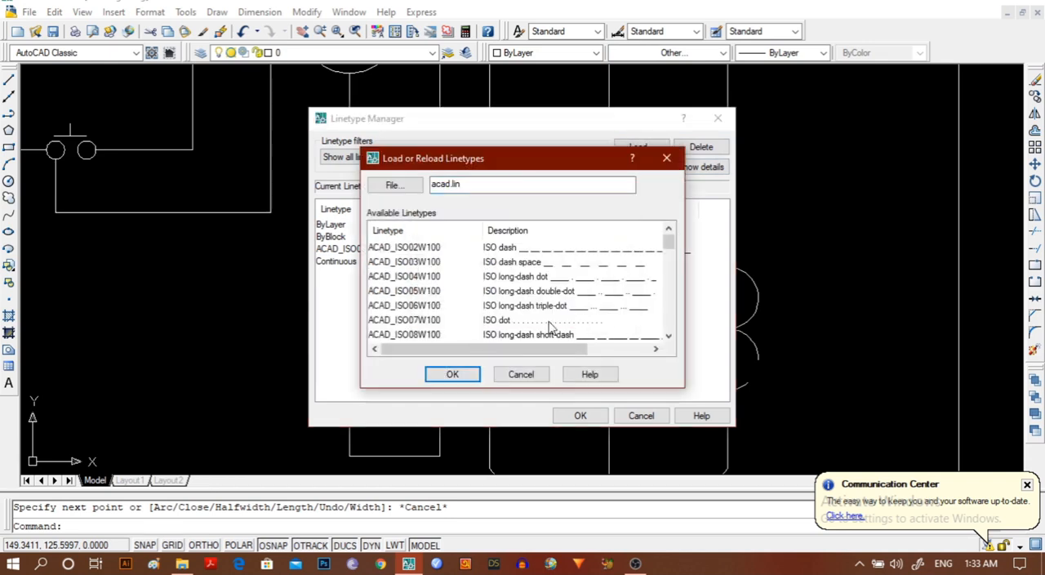
left_click(457, 381)
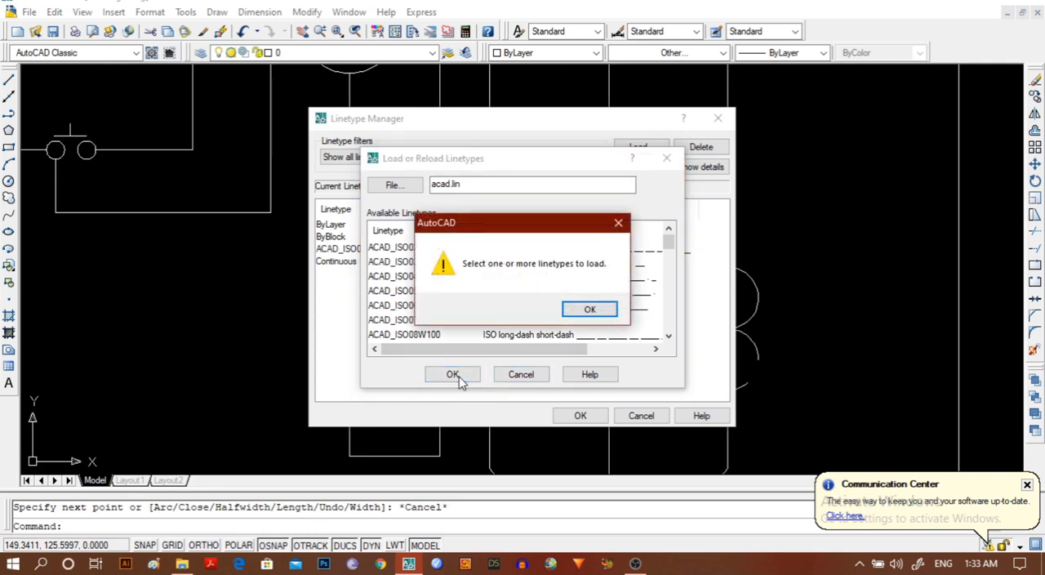
left_click(590, 310)
left_click(666, 159)
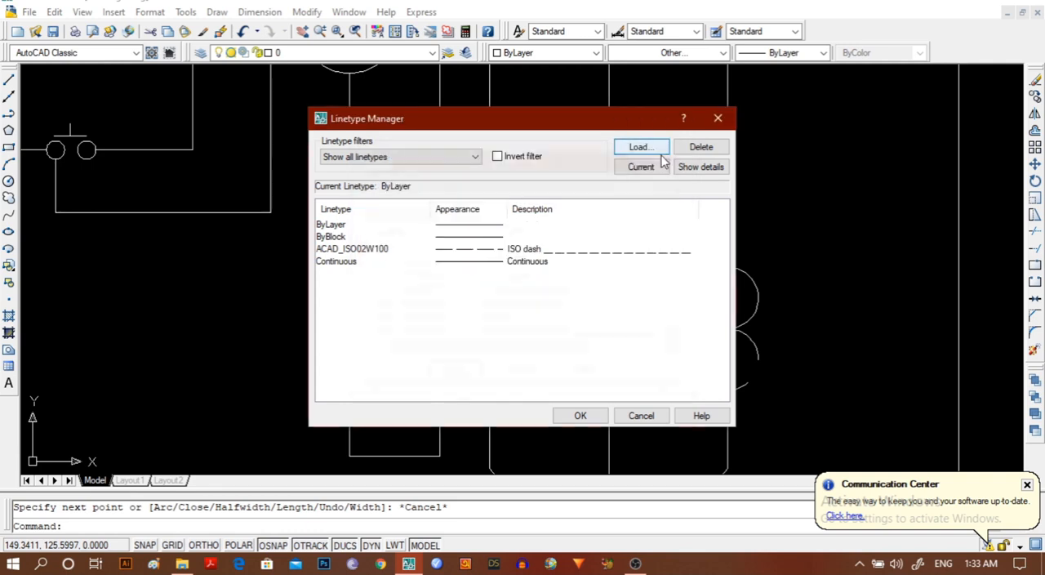
left_click(718, 119)
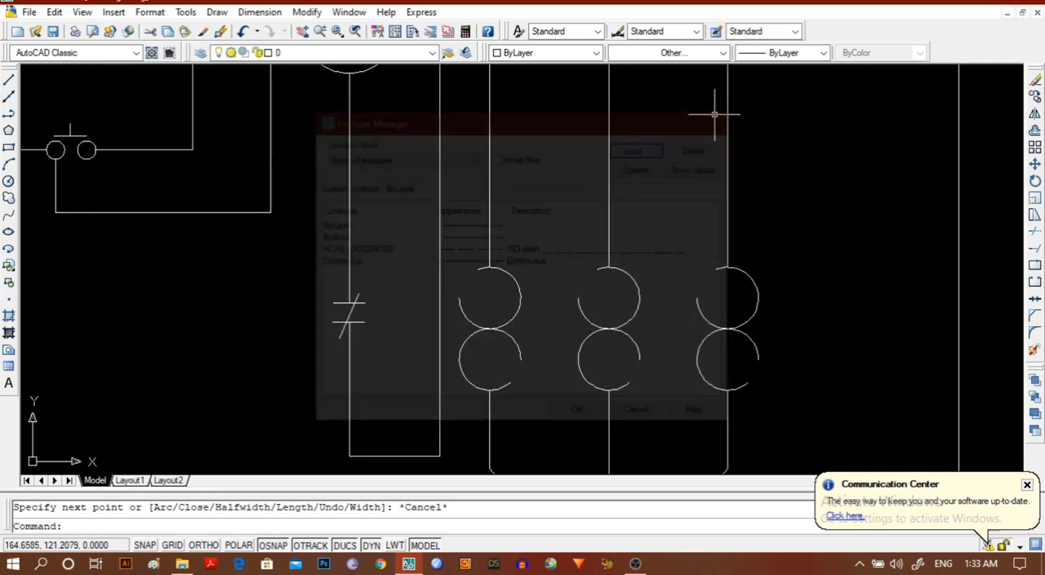
Make the loaded ISO dash linetype ACAD_ISO02W100 the current linetype for new objects.
left_click(723, 54)
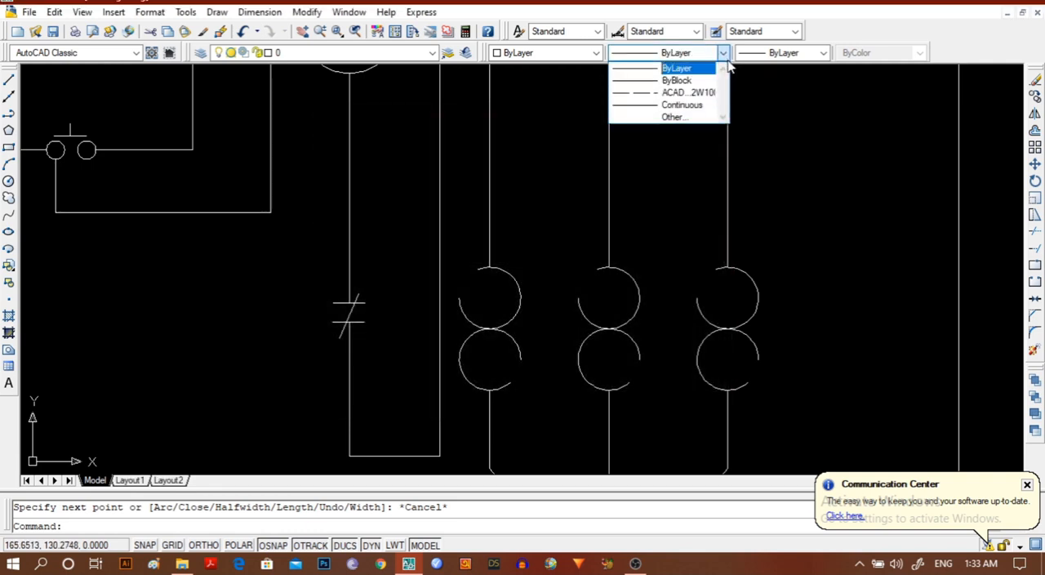
left_click(694, 89)
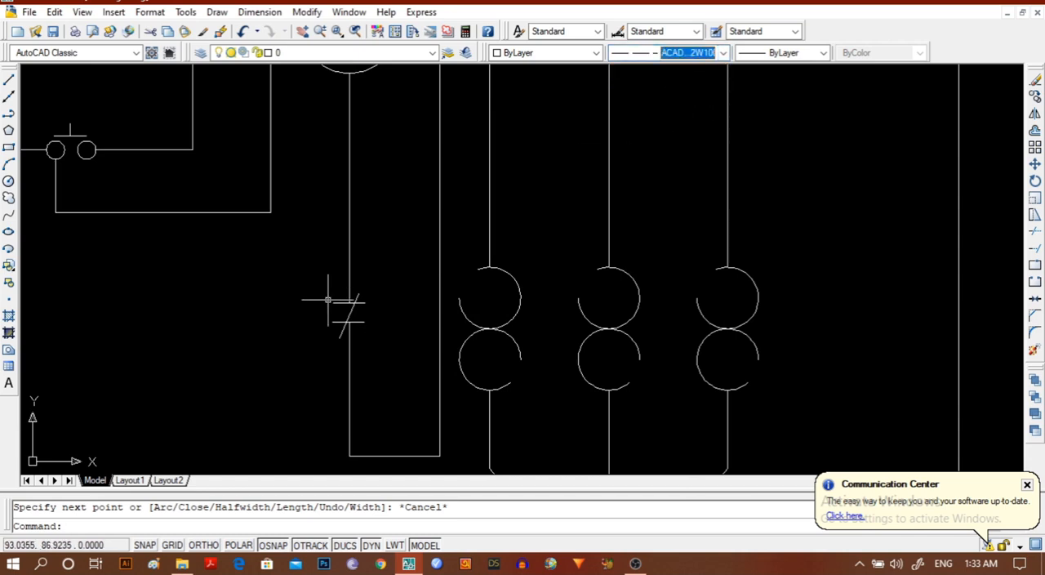
scroll(311, 305, "down", 4)
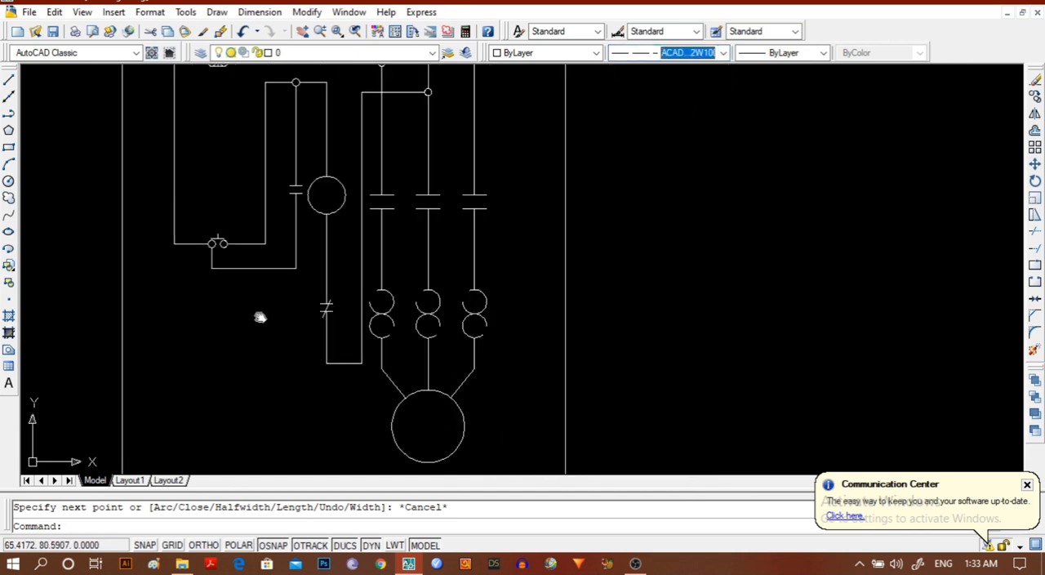
middle_click_drag(260, 318, 245, 398)
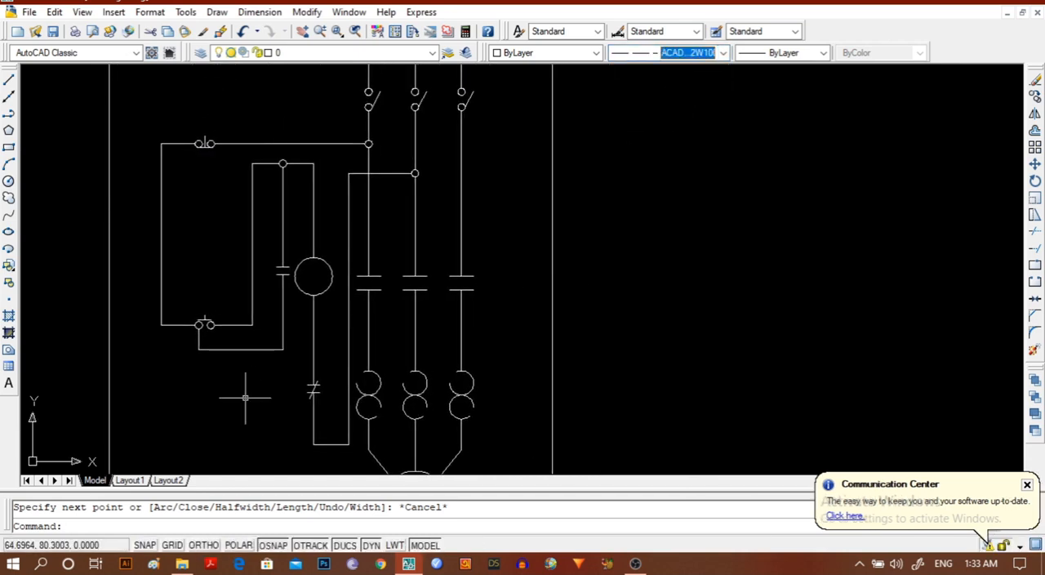
scroll(245, 398, "down", 2)
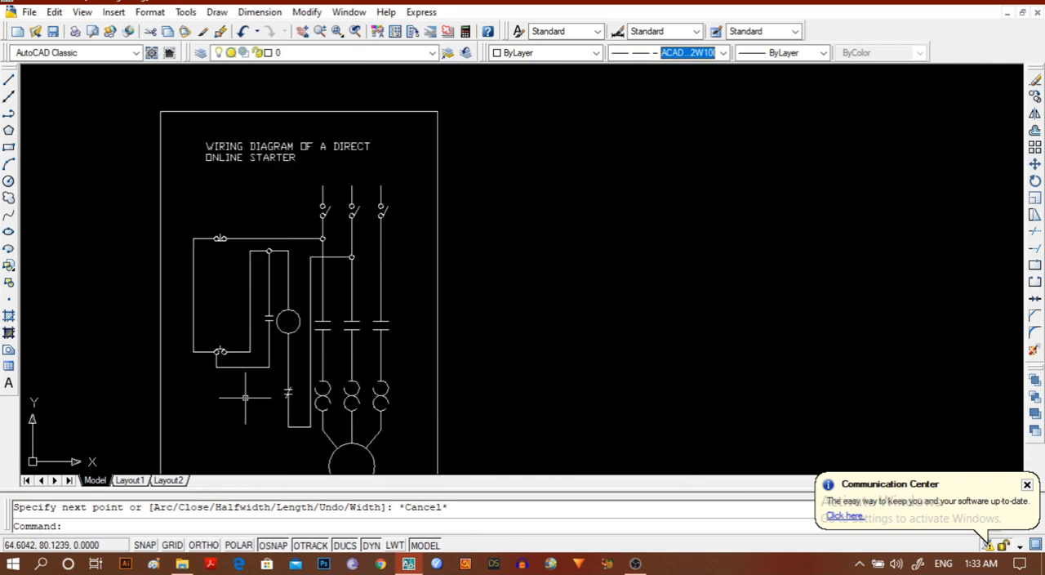
left_click(8, 147)
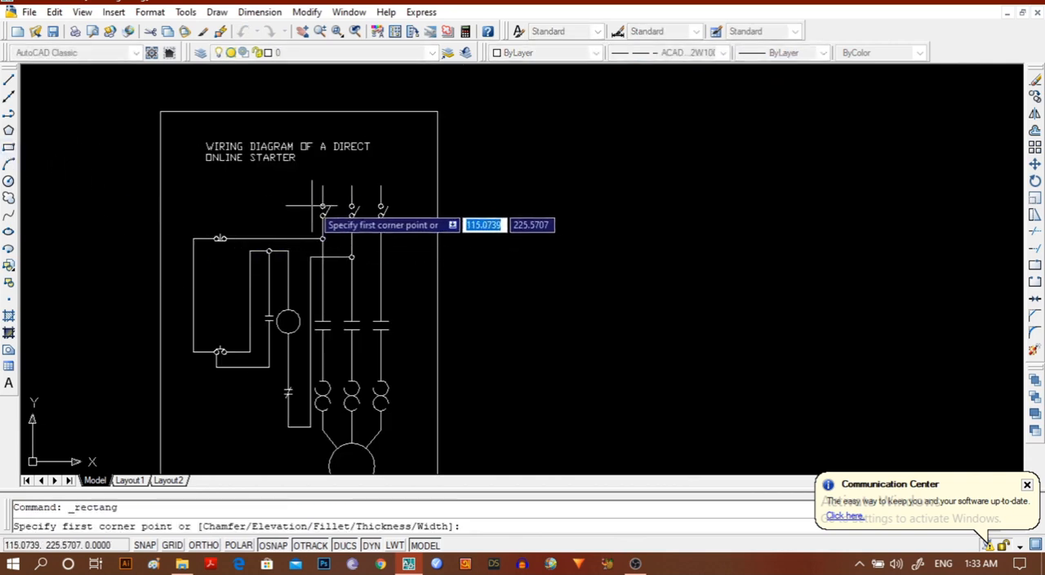
left_click(203, 544)
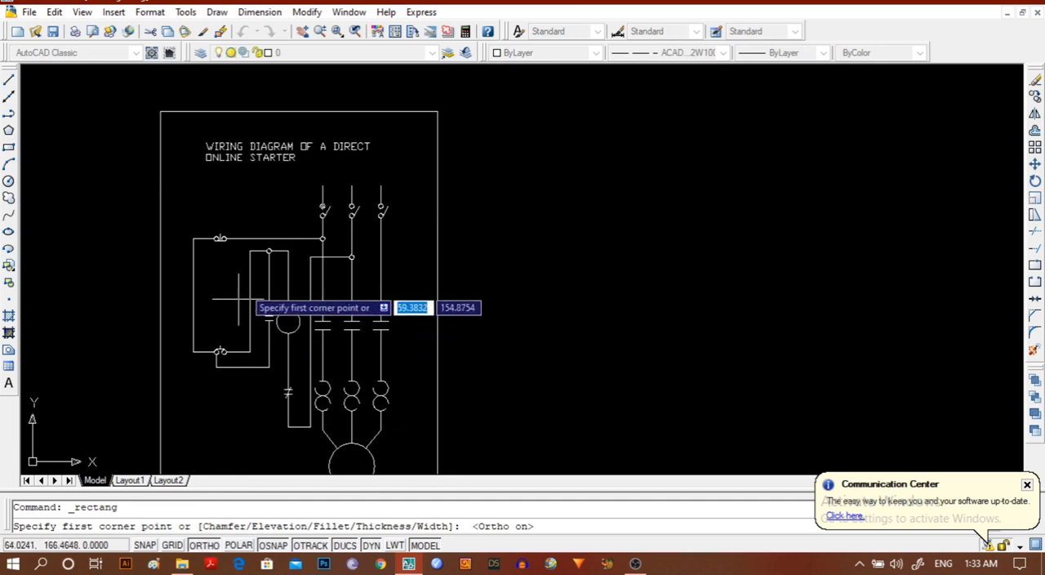
scroll(304, 196, "up", 5)
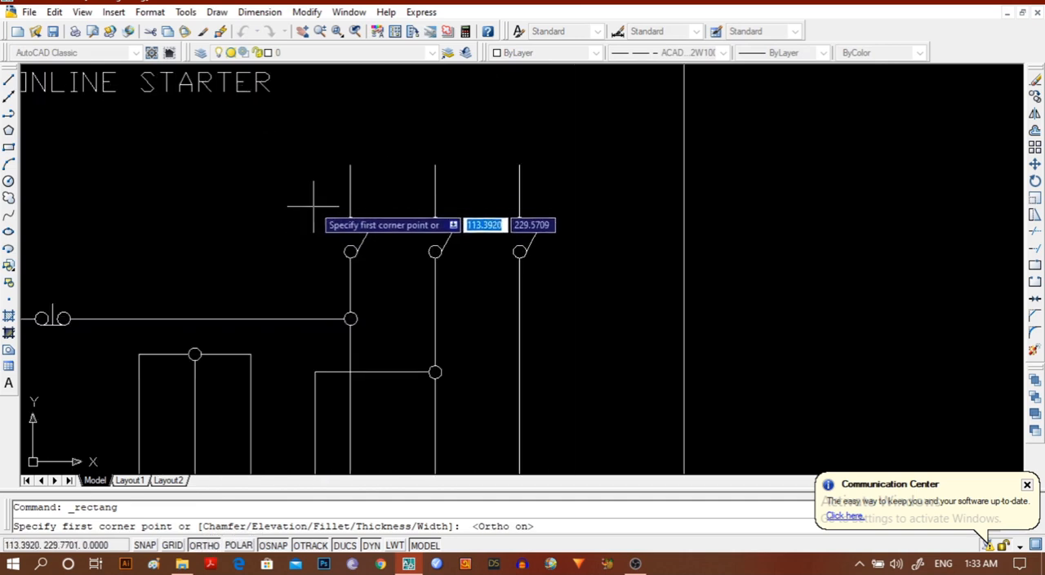
left_click(308, 190)
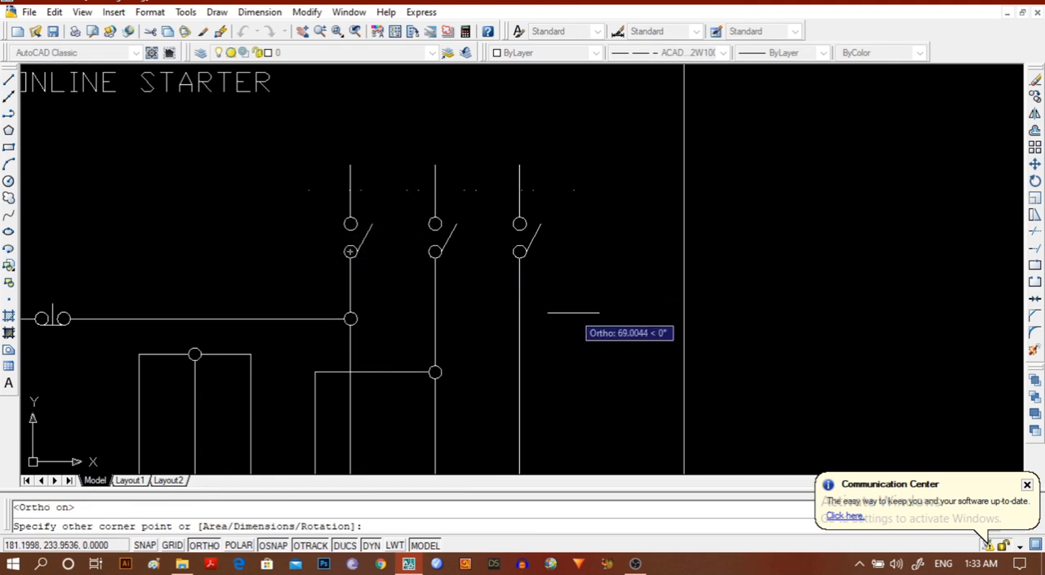
scroll(582, 306, "down", 2)
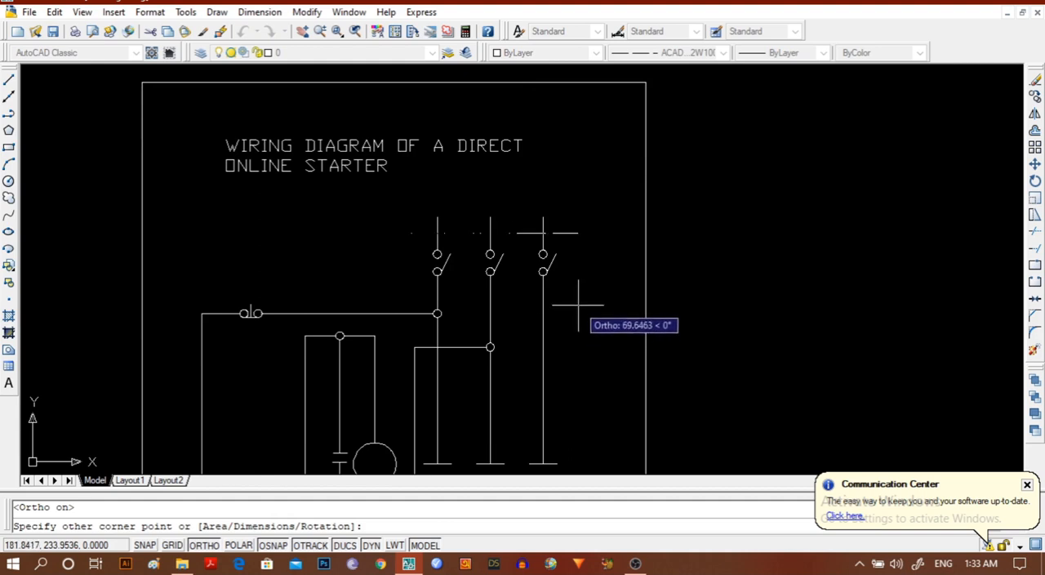
left_click(580, 300)
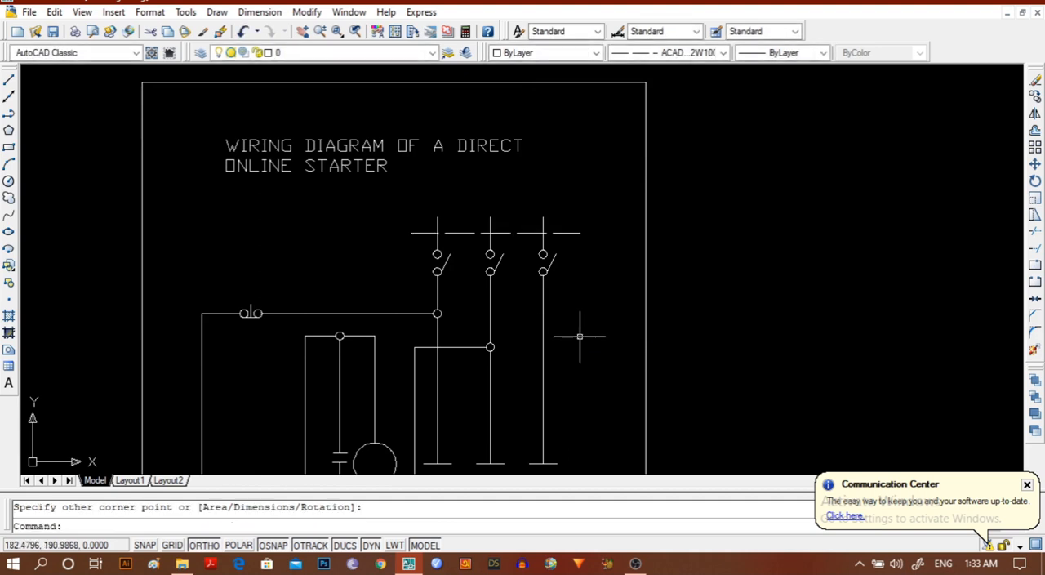
key("Escape")
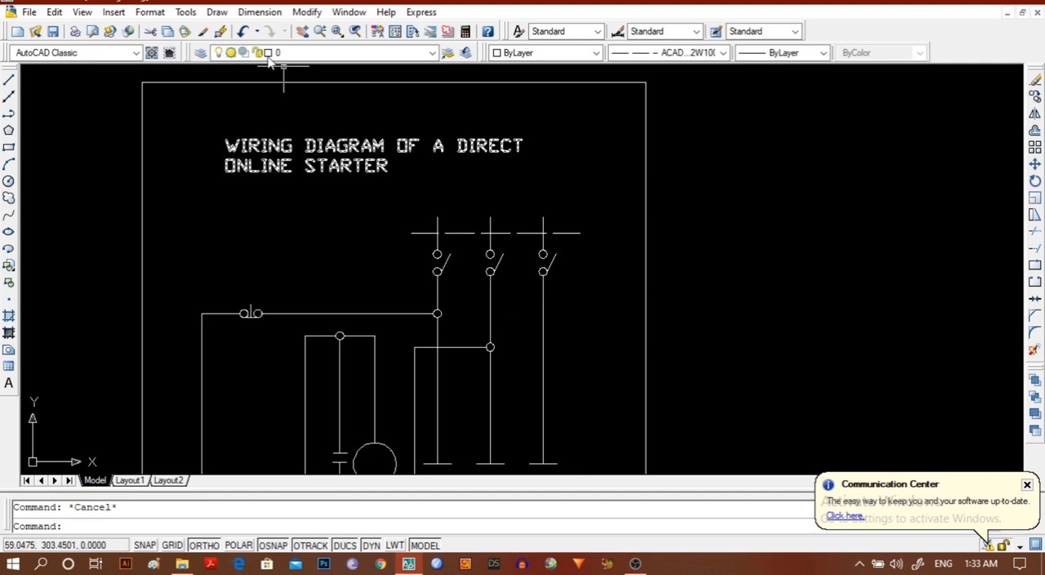
left_click(242, 31)
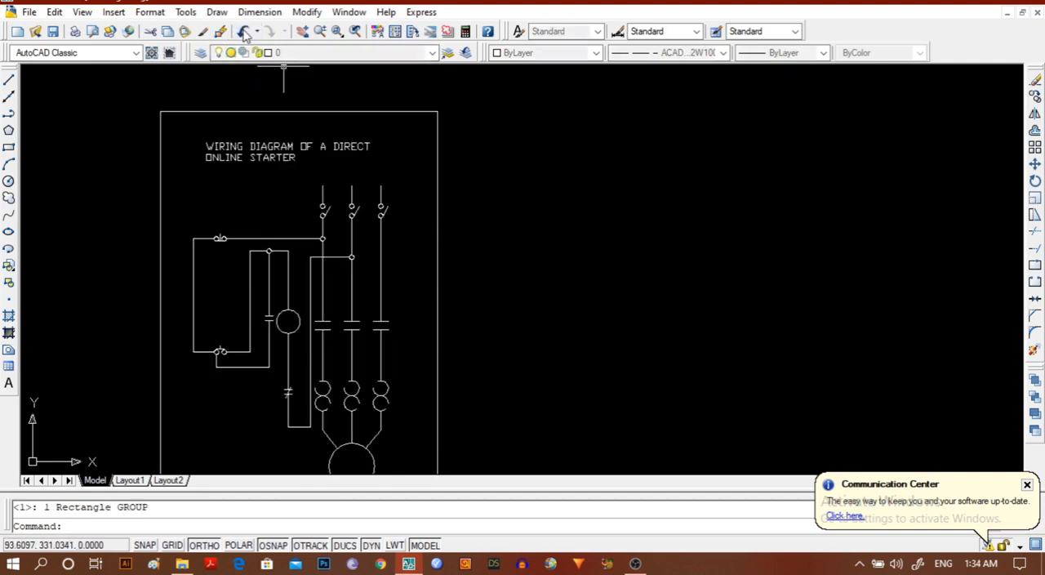
Draw a dashed rectangle about 78 by 24 units around the three isolator switches of the supply lines.
left_click(9, 148)
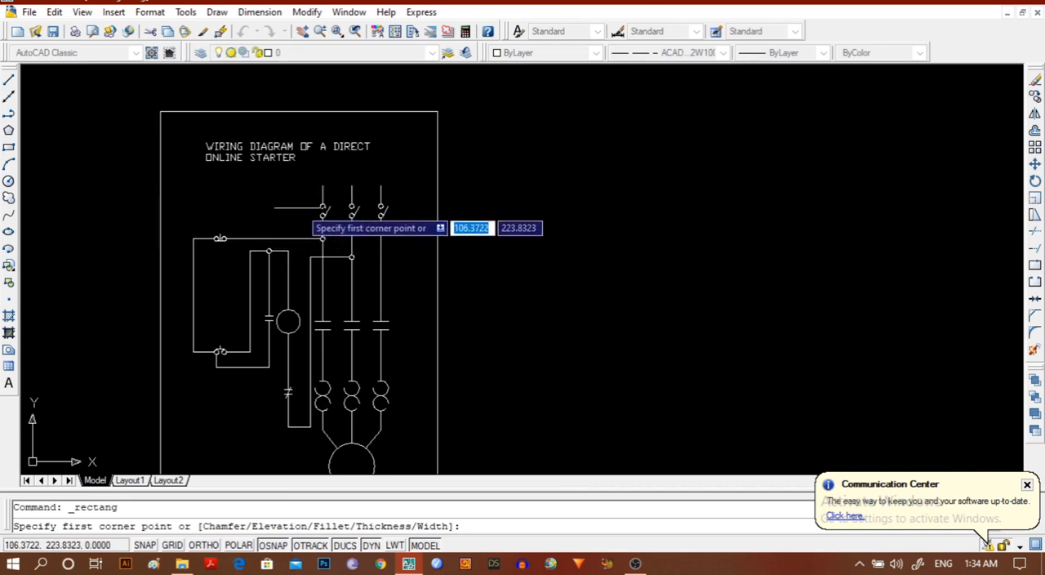
left_click(297, 194)
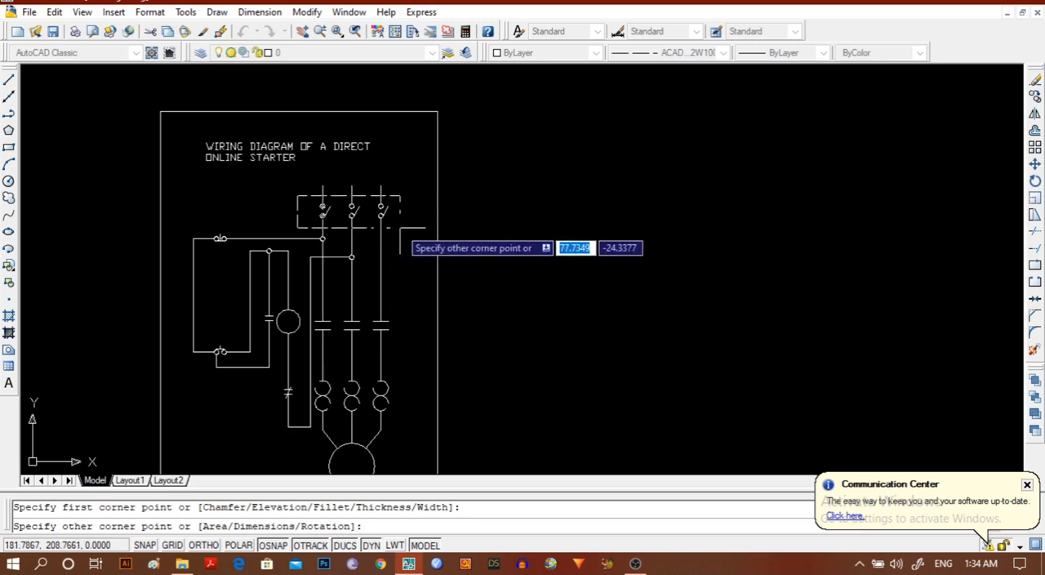
left_click(400, 228)
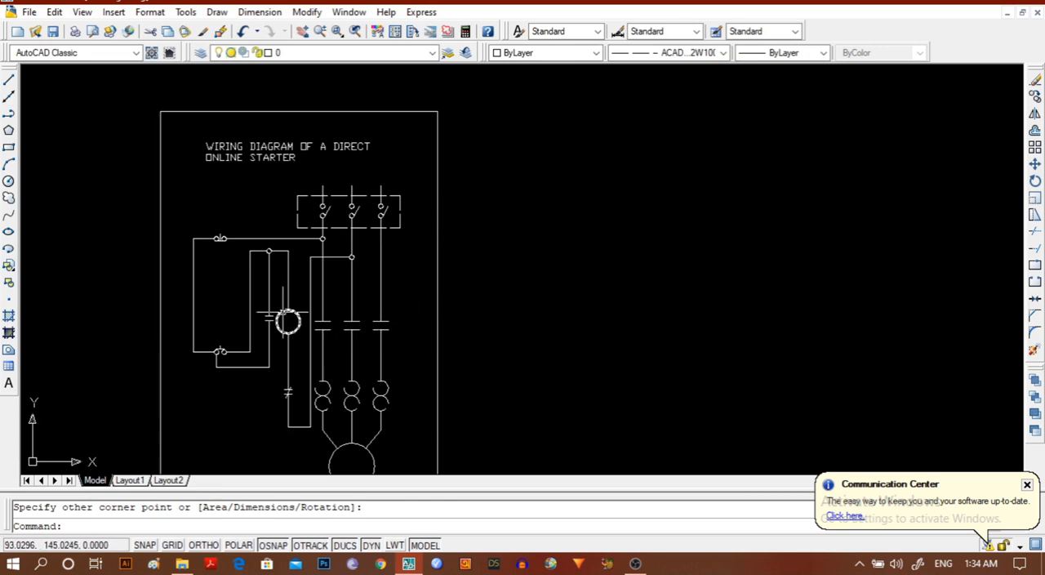
Draw a dashed rectangle about 108 by 55 units around the holding contact, coil and three main contacts, aligned with the switch box's right edge.
scroll(284, 315, "up", 2)
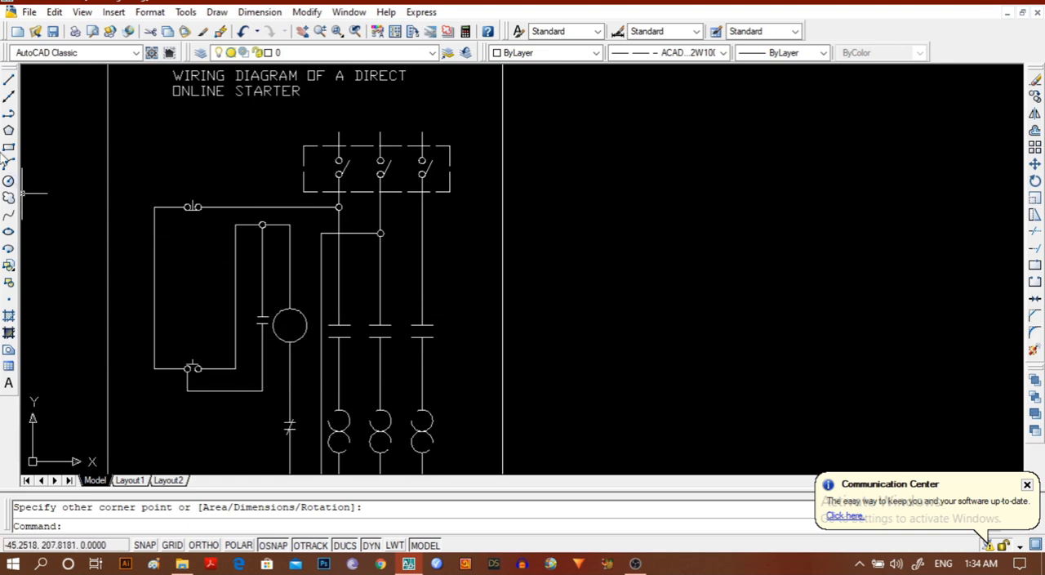
left_click(9, 148)
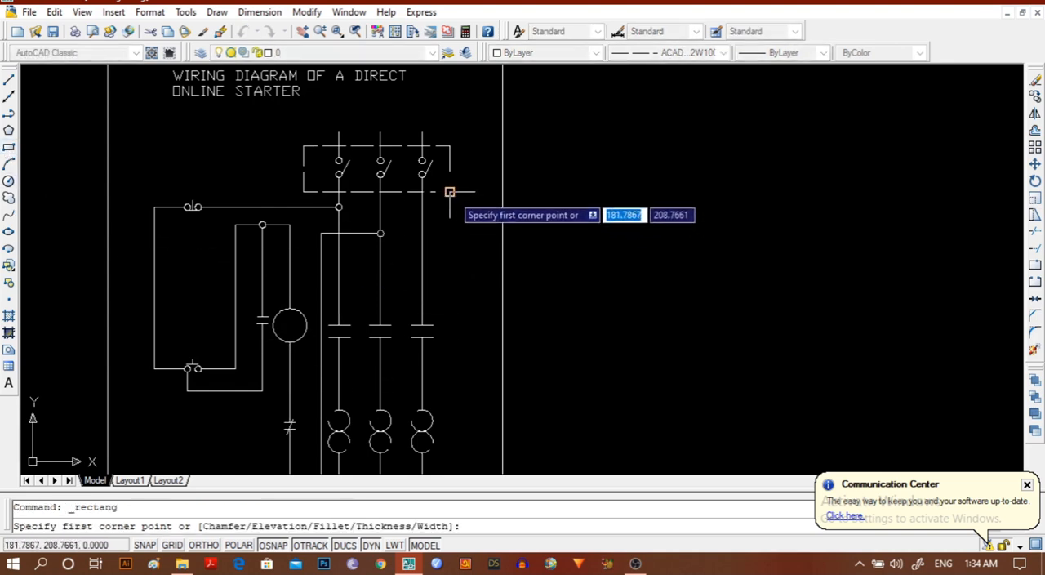
left_click(450, 273)
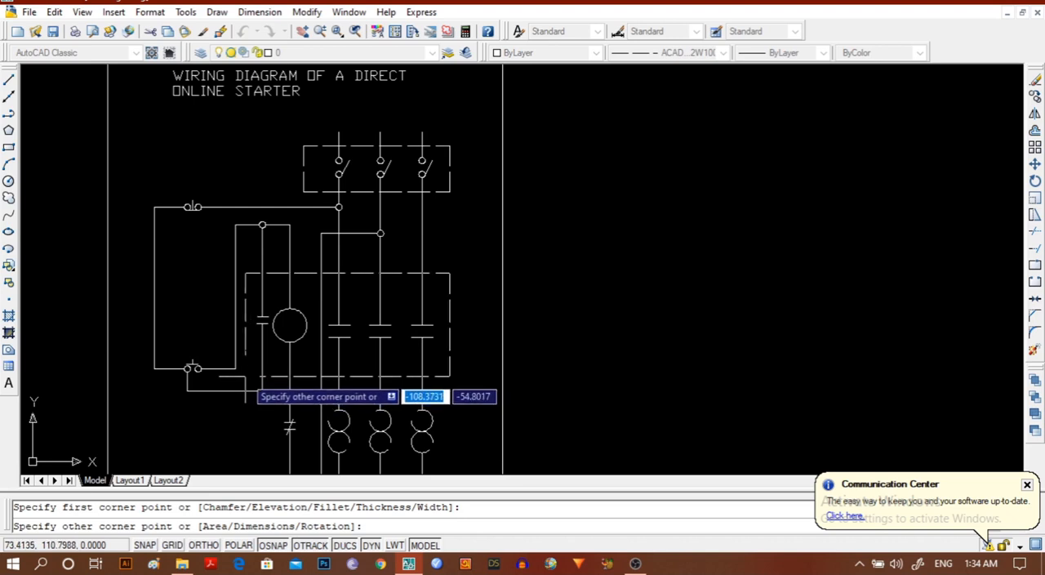
left_click(258, 390)
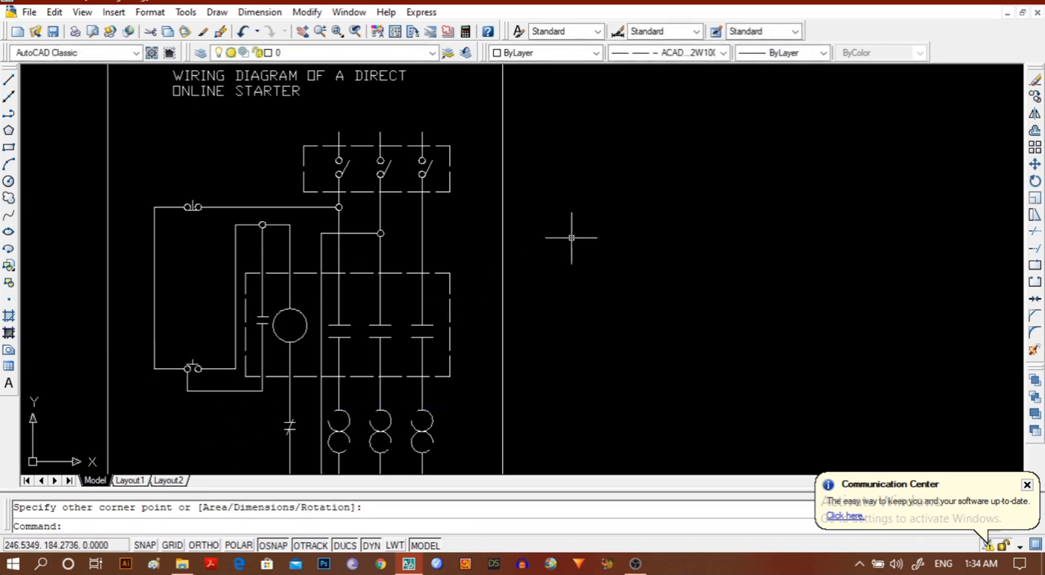
Draw a dashed rectangle around the normally closed contact and the three overload symbols above the motor.
left_click(9, 148)
middle_click_drag(187, 437, 196, 271)
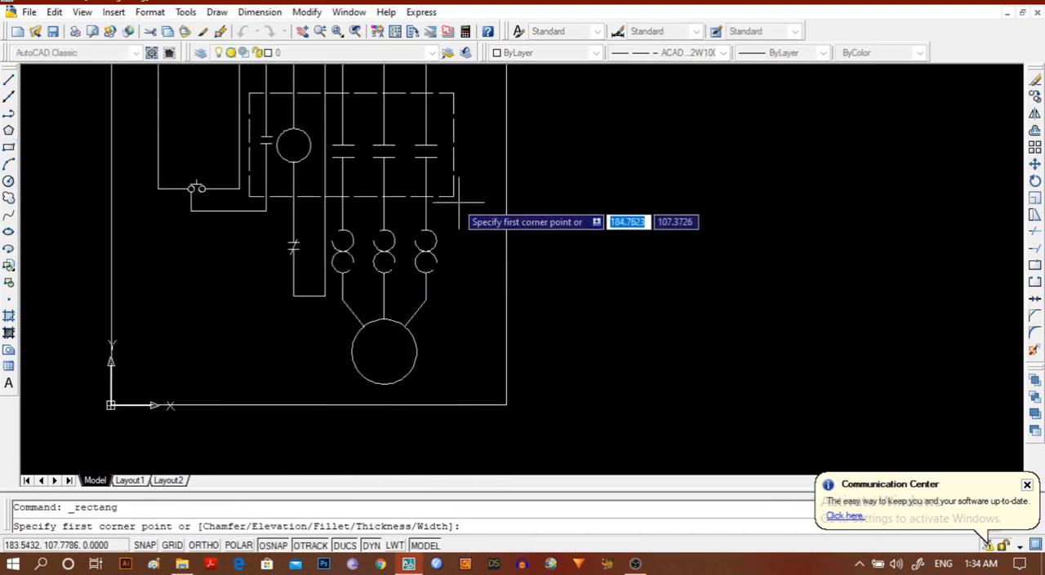
left_click(453, 225)
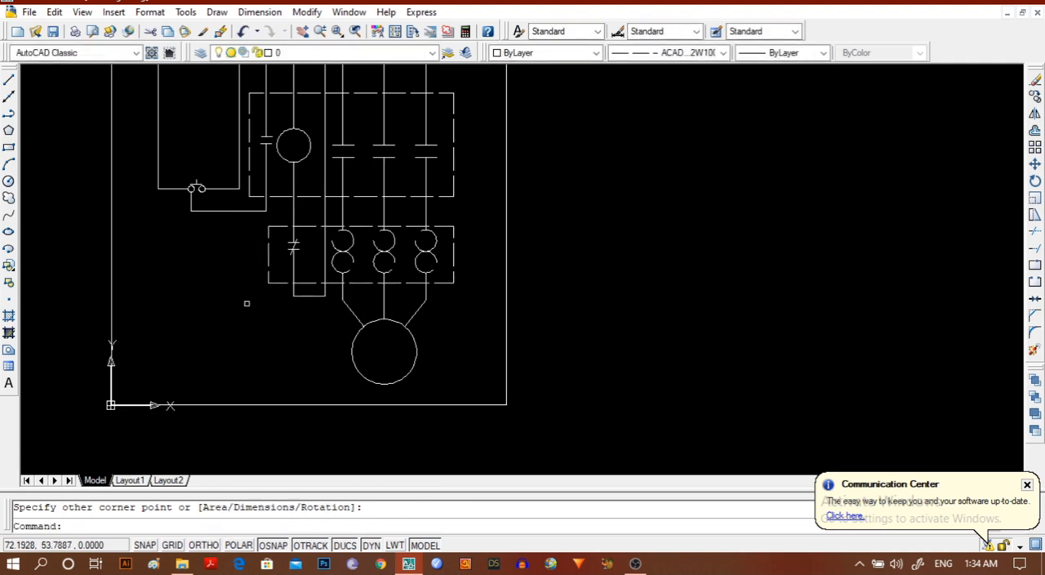
scroll(253, 314, "down", 1)
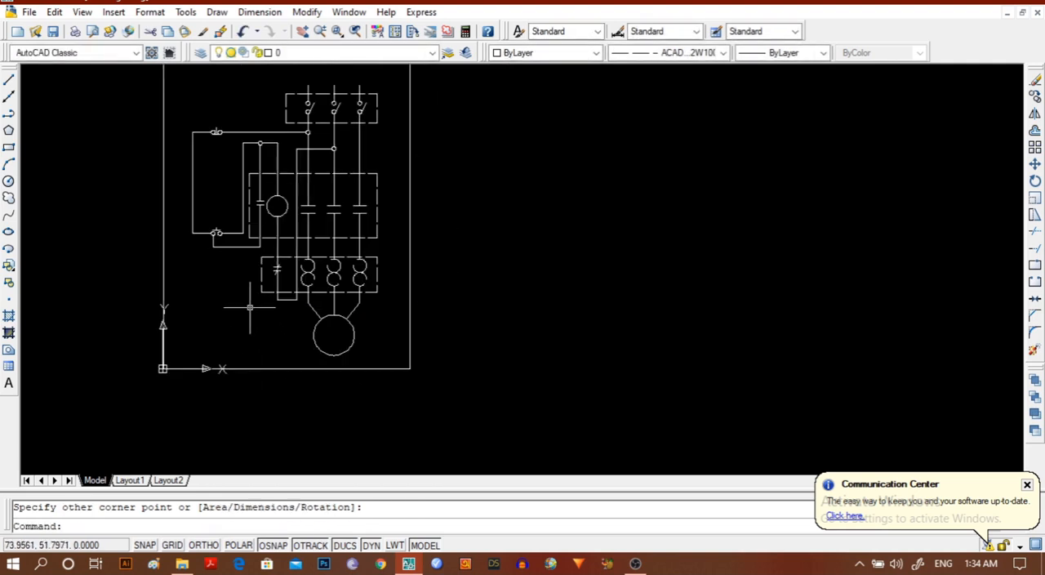
mouse_move(250, 307)
middle_mouse_down()
mouse_move(252, 429)
mouse_move(333, 401)
mouse_move(334, 363)
middle_mouse_up()
scroll(331, 359, "up", 4)
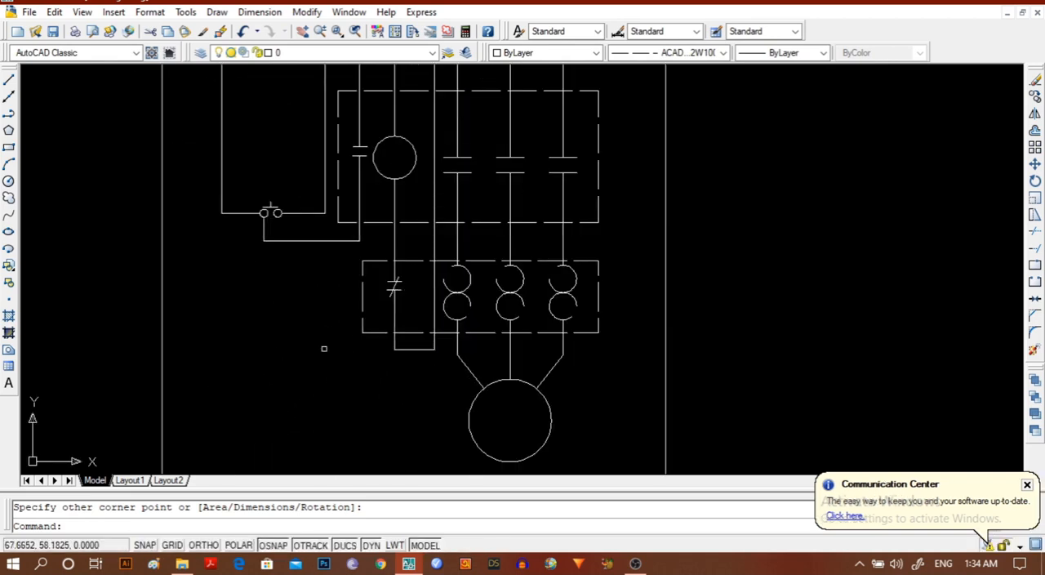
scroll(321, 346, "down", 2)
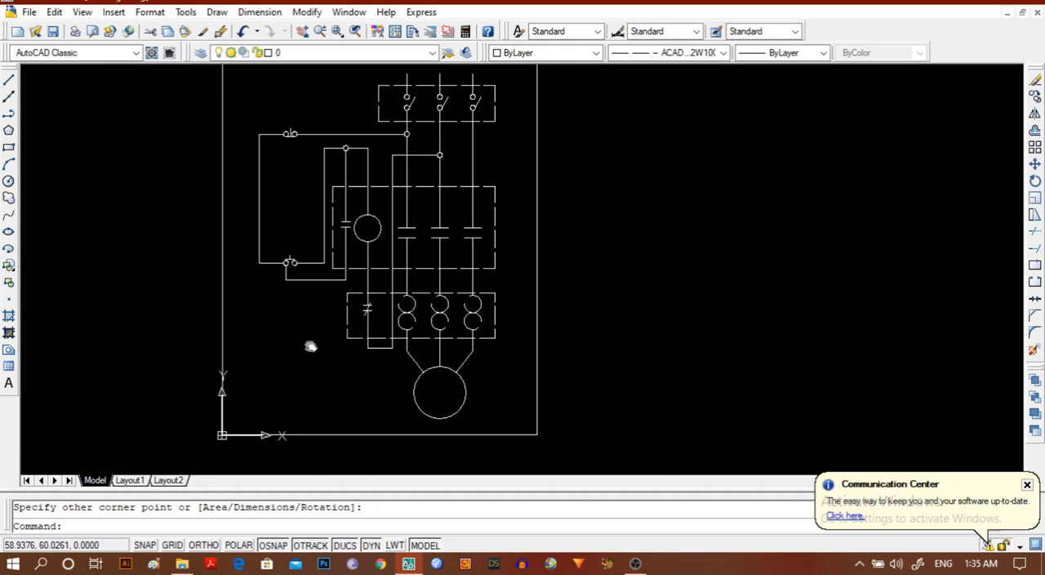
middle_click_drag(310, 346, 308, 357)
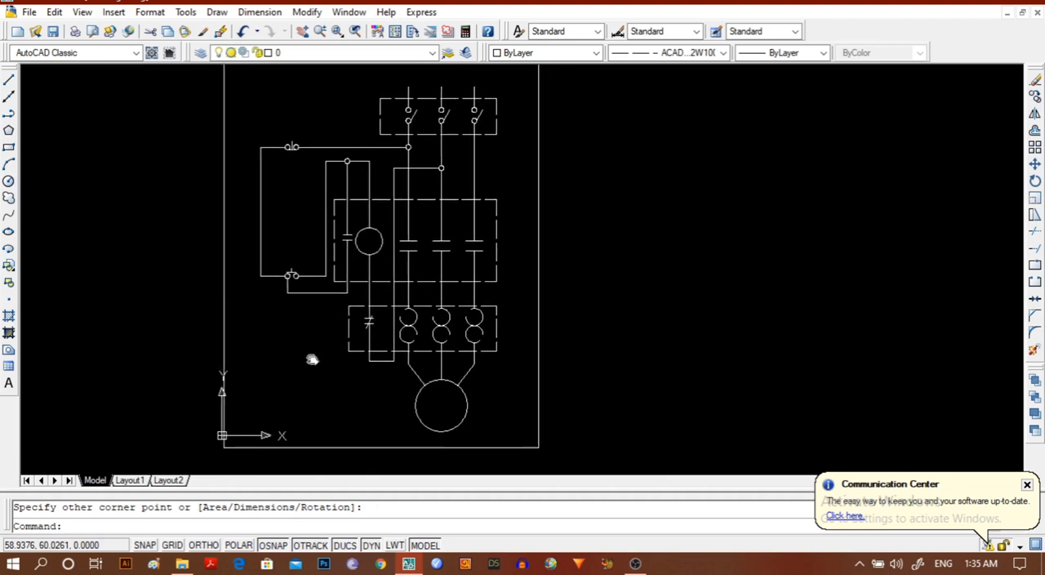
scroll(311, 356, "down", 2)
scroll(311, 357, "up", 1)
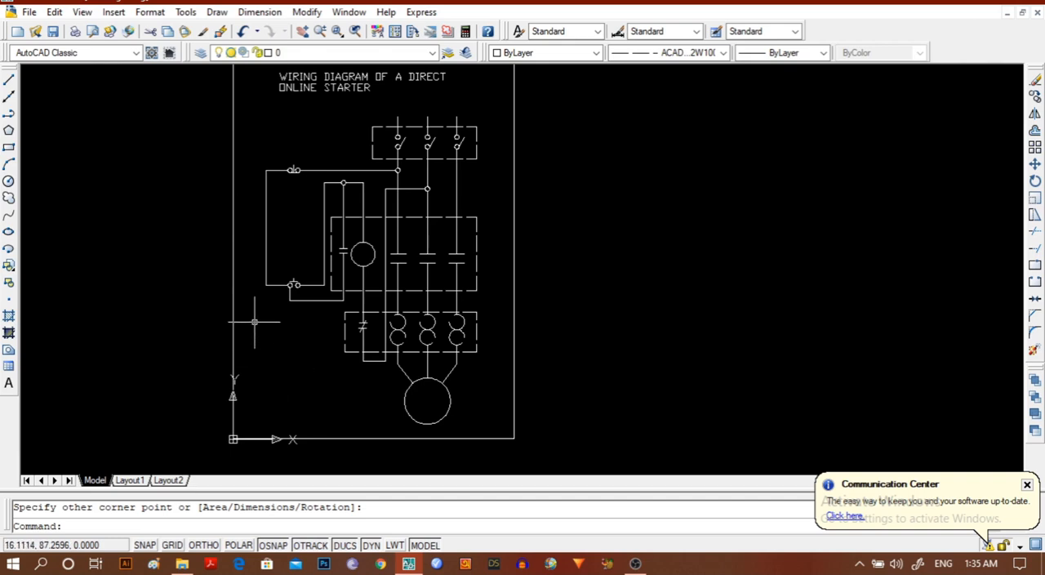
Add the multiline text label L1 with a text height of 3 beside the upper end of the first supply line.
scroll(268, 338, "up", 3)
mouse_move(268, 339)
middle_mouse_down()
mouse_move(257, 383)
mouse_move(182, 445)
mouse_move(167, 506)
middle_mouse_up()
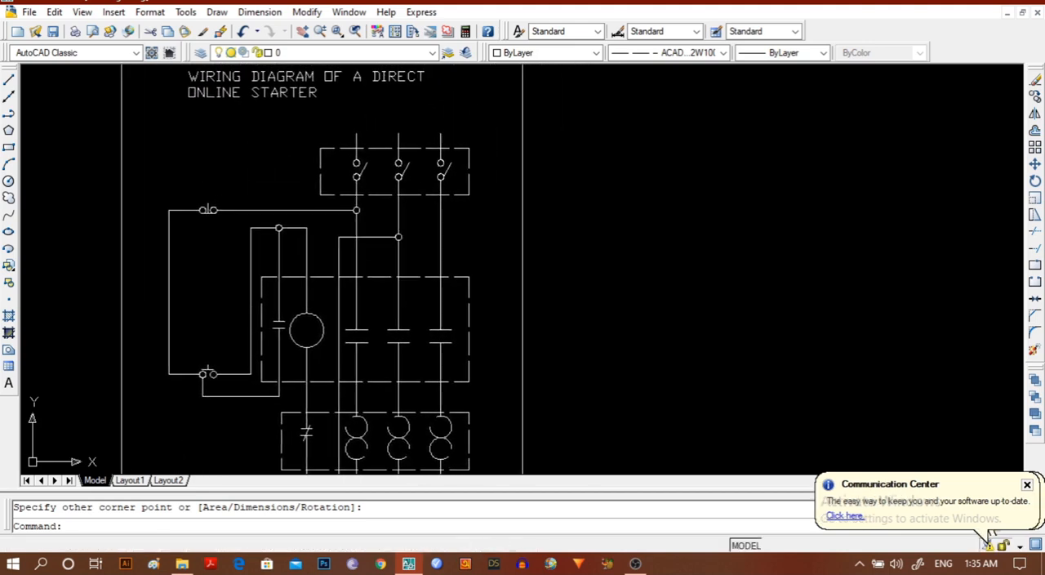
left_click(8, 384)
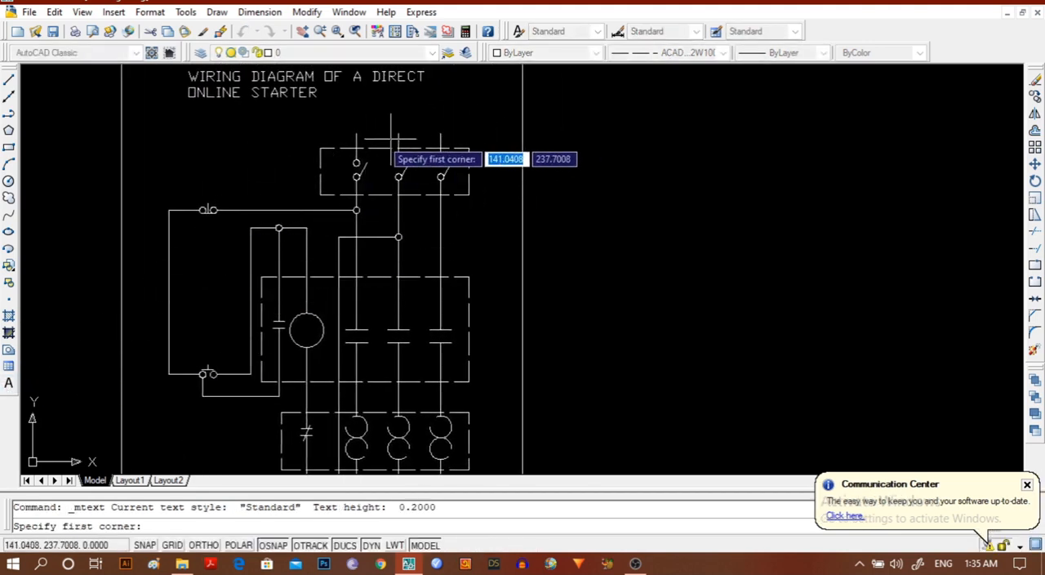
scroll(367, 136, "up", 2)
scroll(367, 136, "up", 2)
scroll(366, 131, "up", 1)
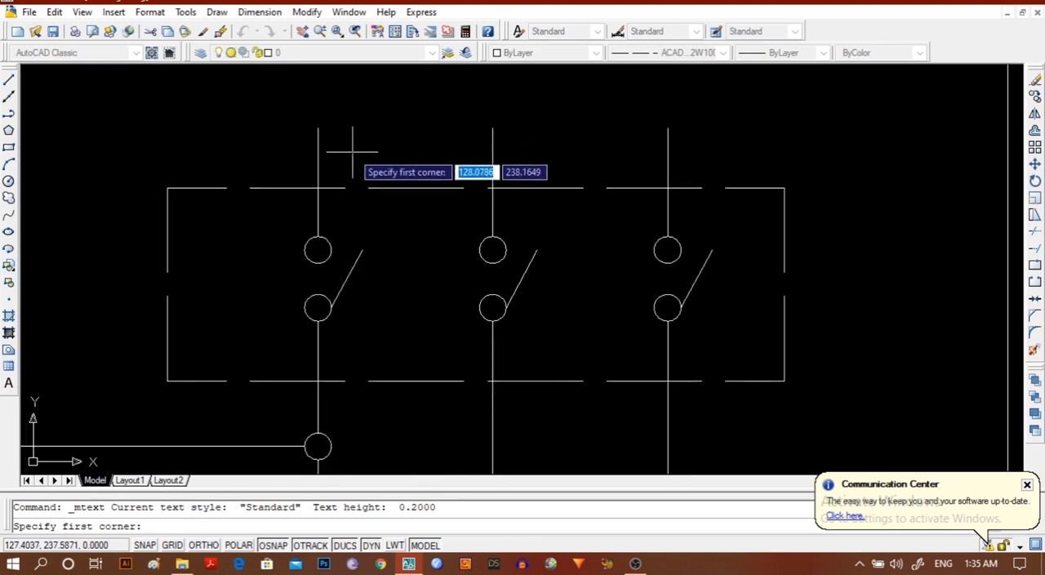
left_click(342, 145)
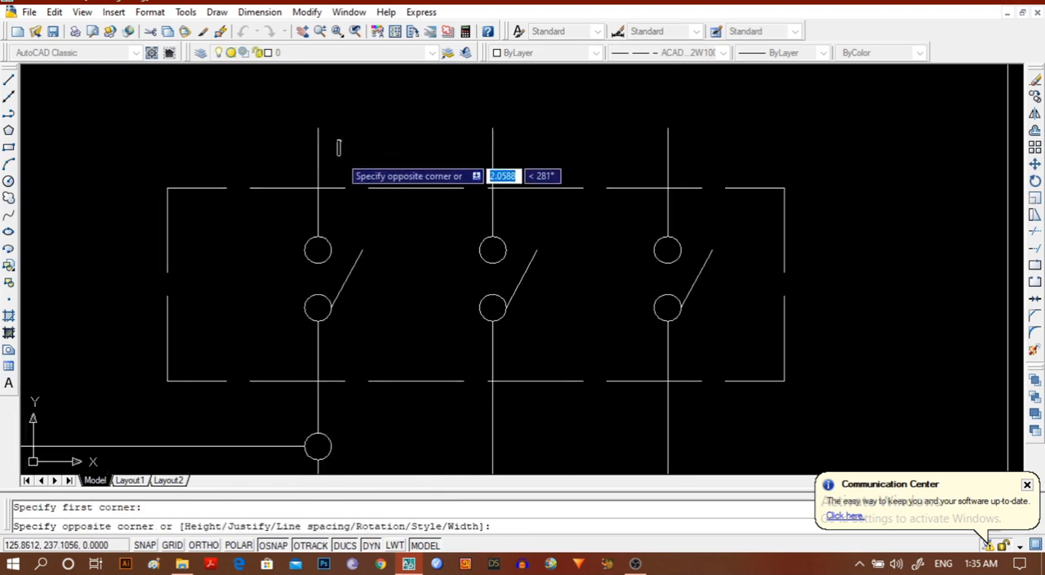
left_click(369, 166)
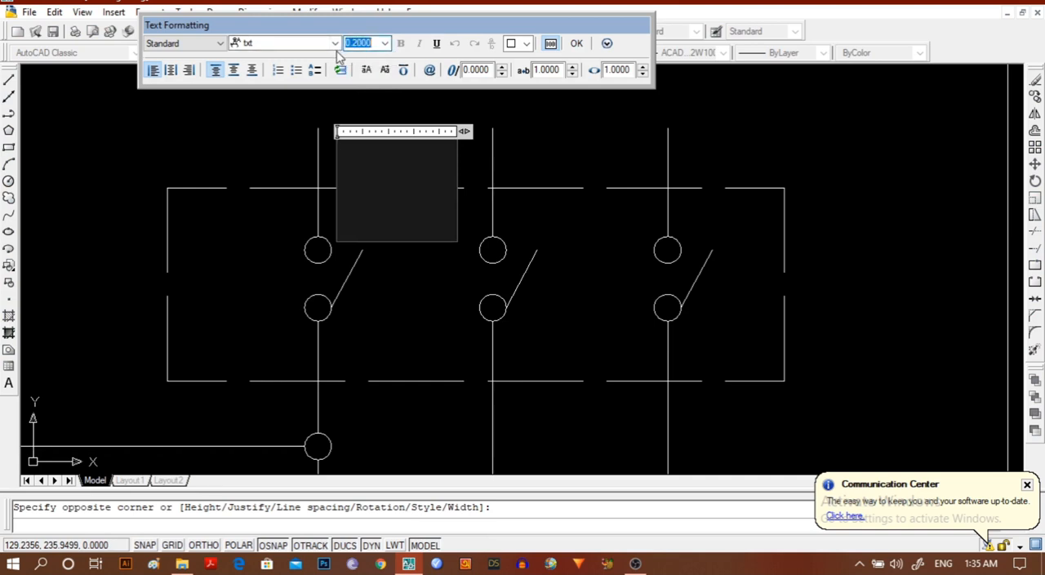
type("3")
key("Return")
type("1")
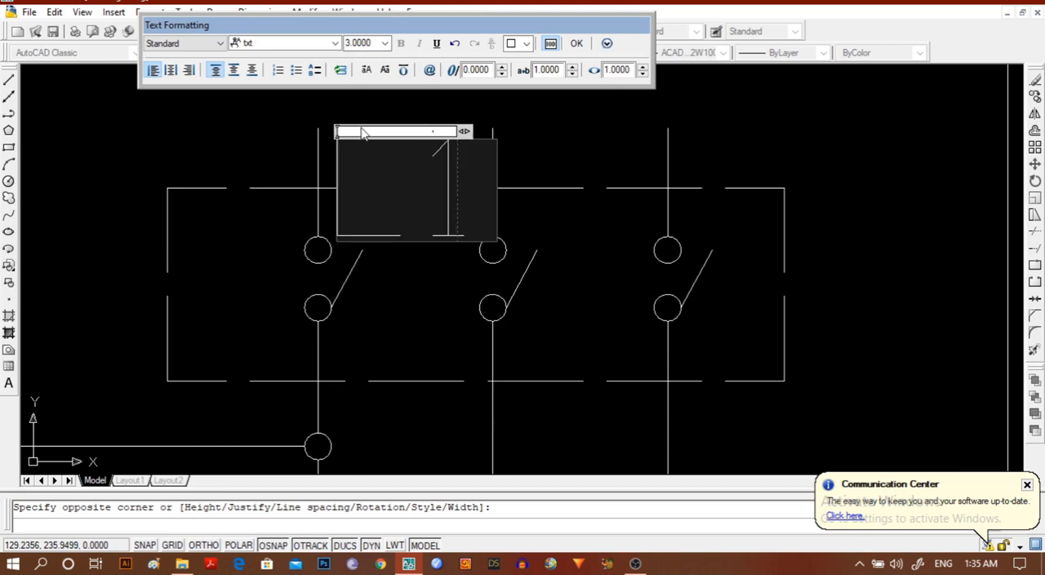
left_click(577, 43)
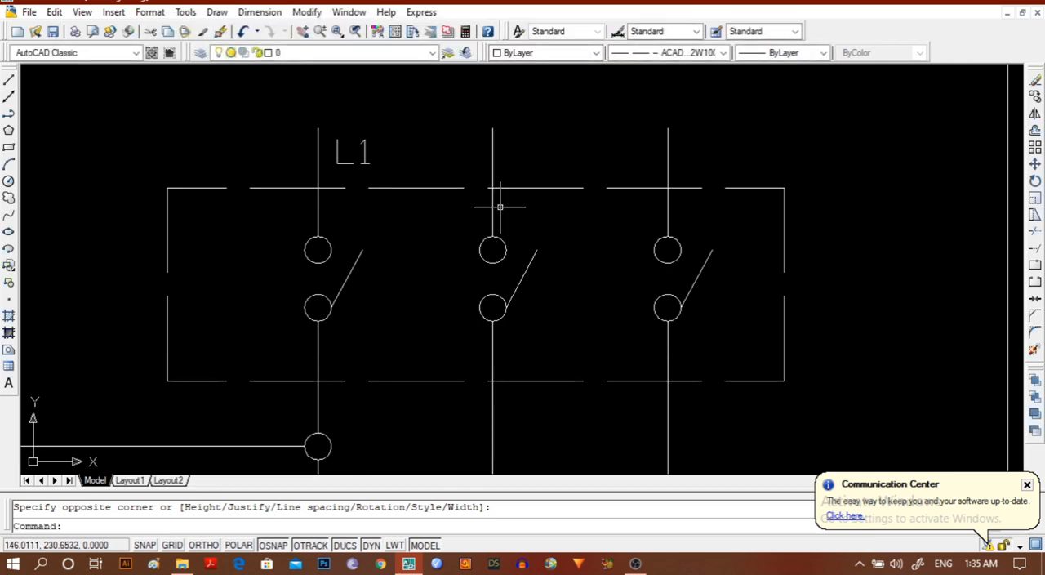
Add the multiline text label L2 with a text height of 3 beside the upper end of the second supply line.
left_click(8, 383)
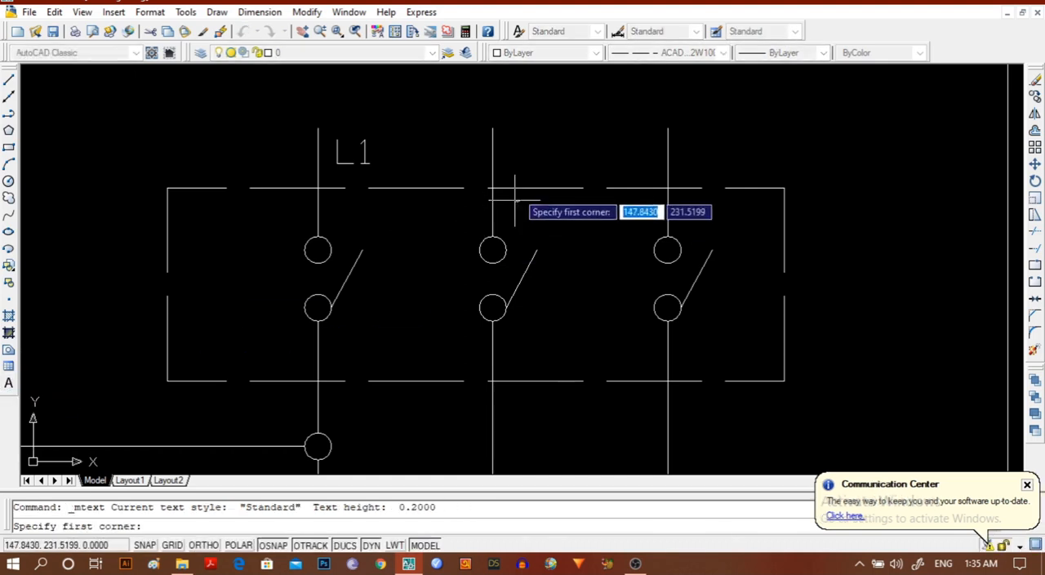
left_click(507, 130)
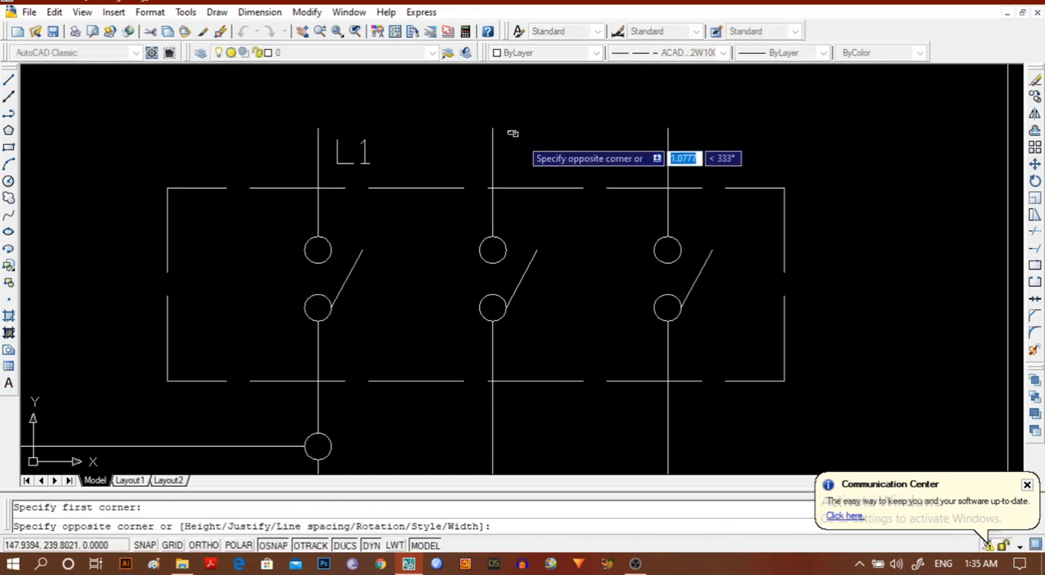
left_click(581, 181)
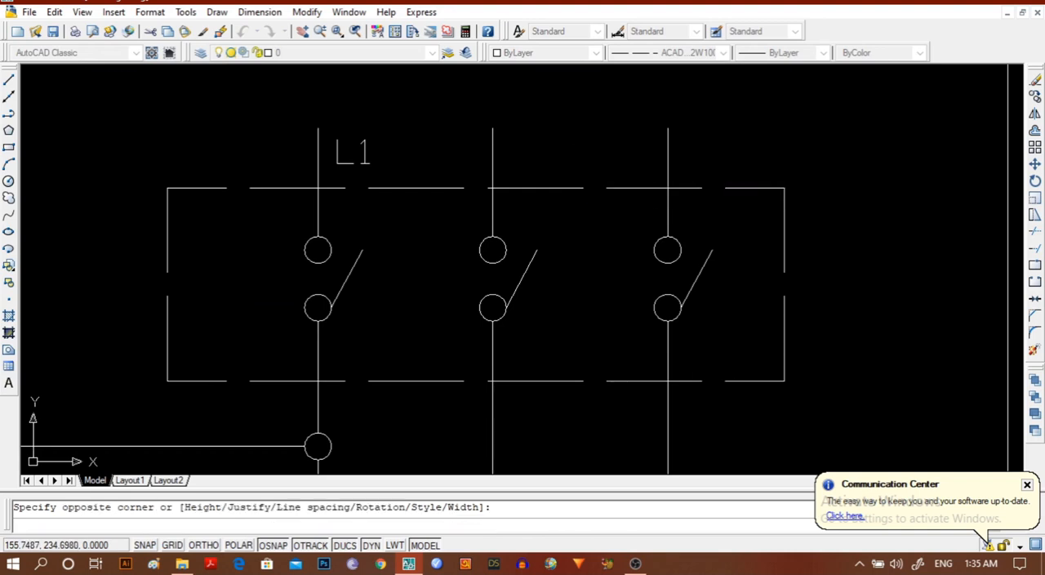
left_click(629, 34)
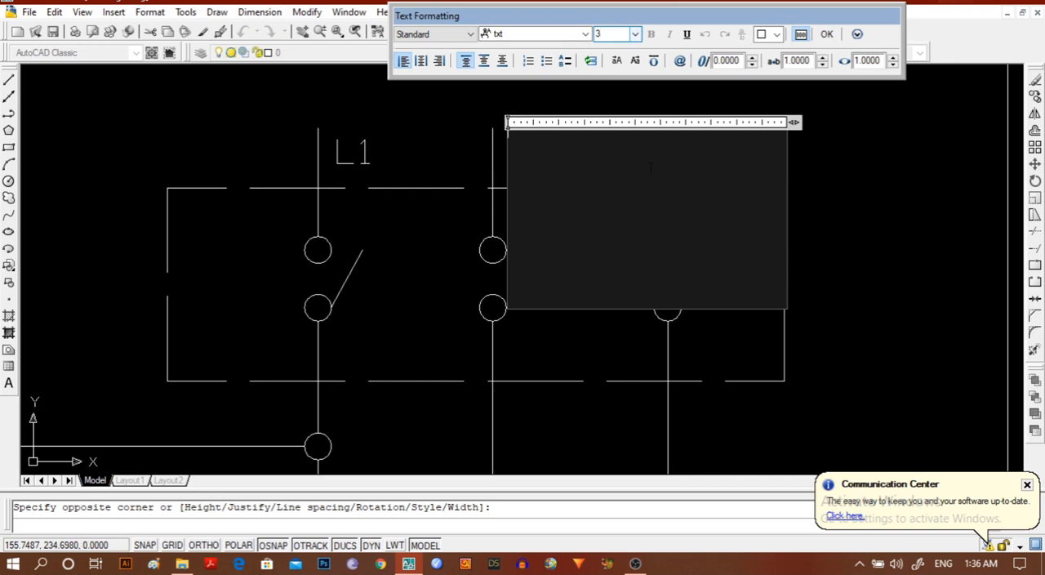
key("Return")
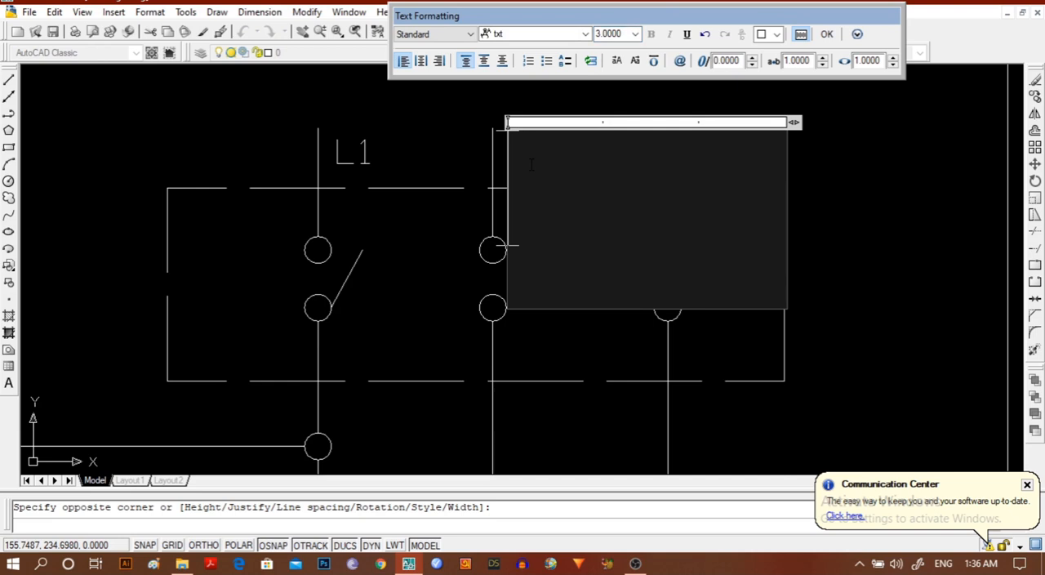
type("_")
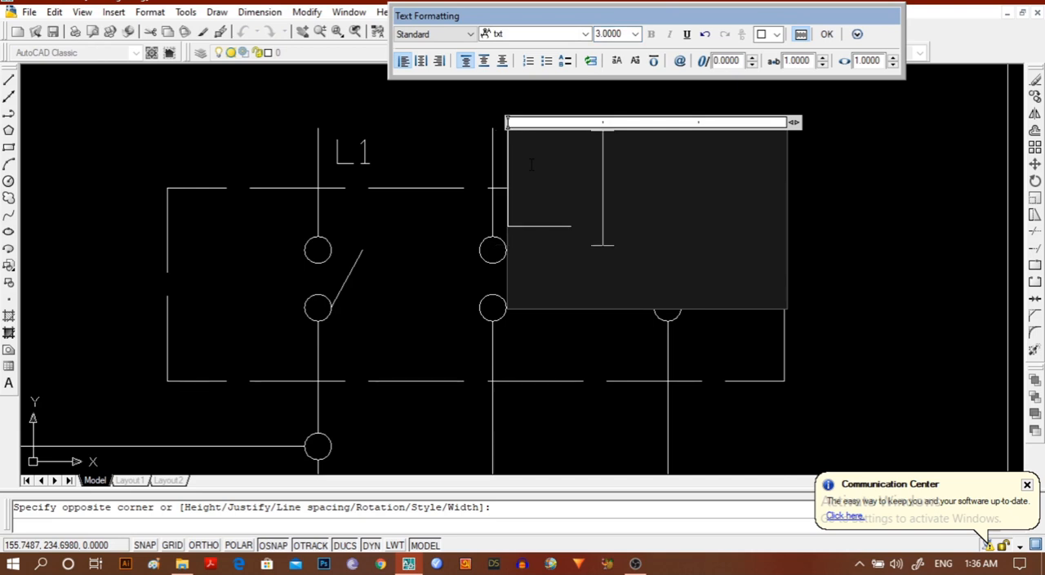
type("2")
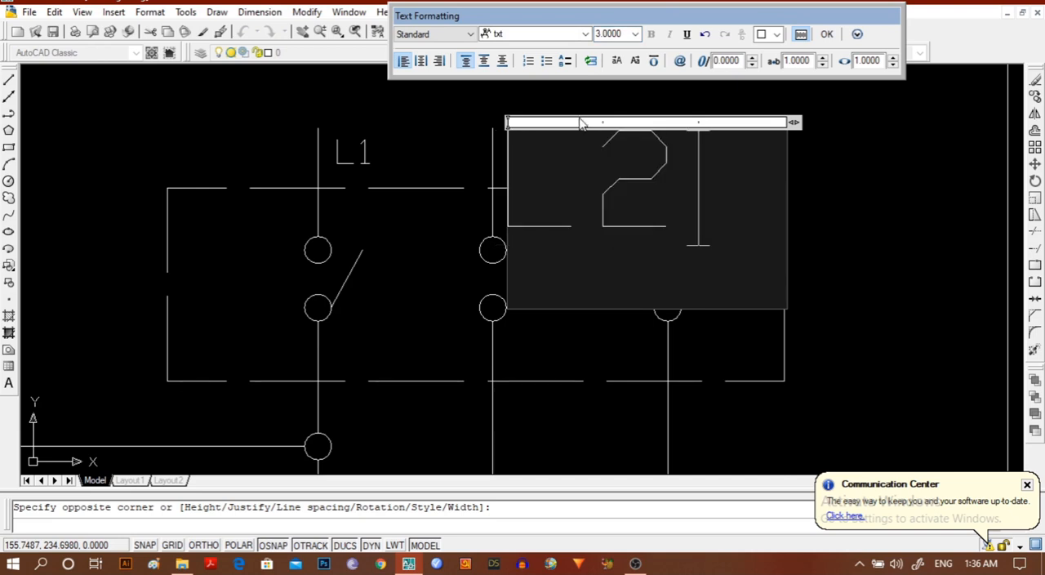
left_click(826, 35)
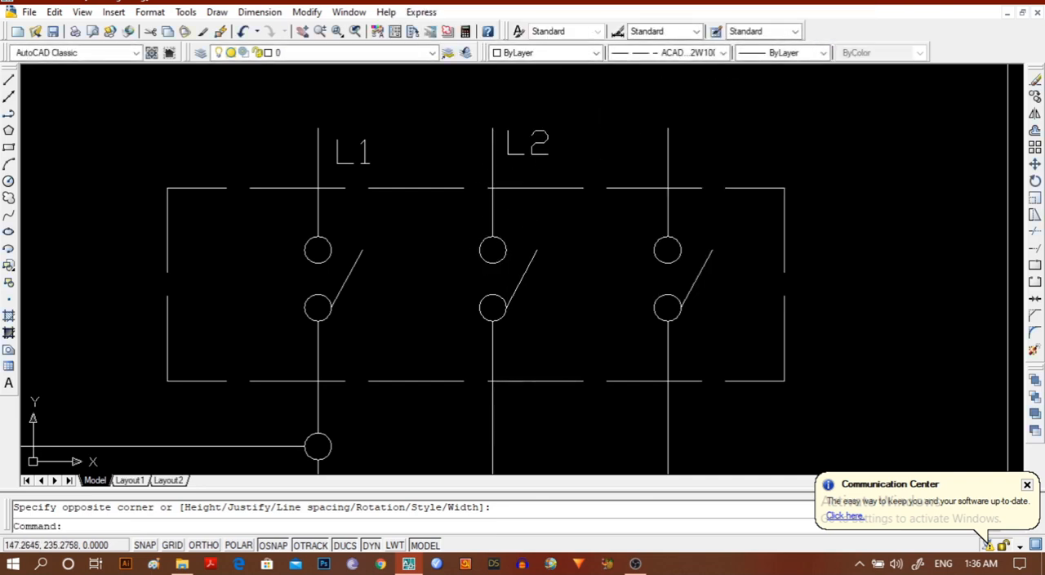
Move the L2 label straight down about 2 units with Ortho on, bringing it nearer the dashed switch box.
left_click(517, 155)
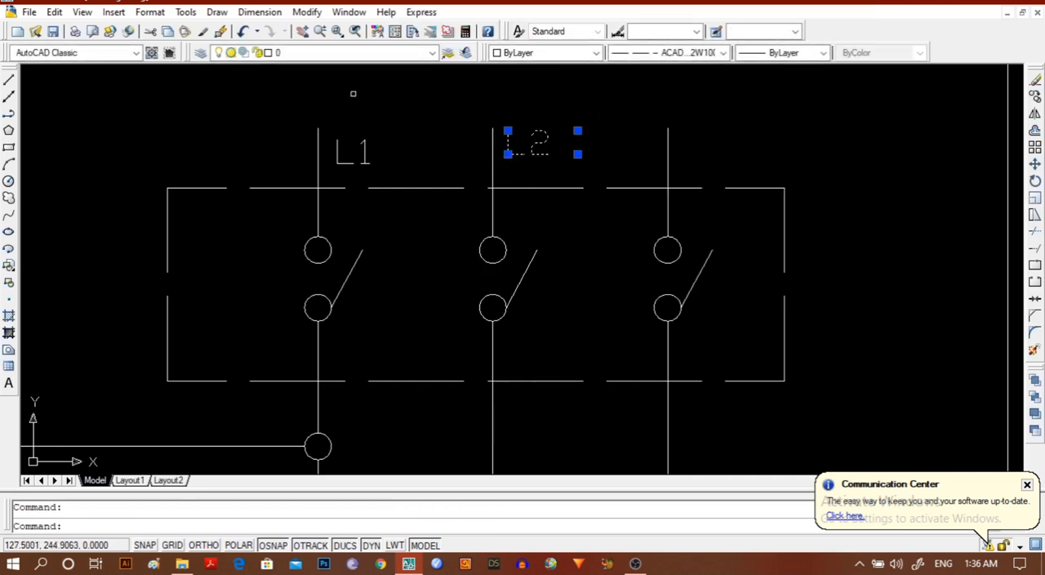
left_click(307, 12)
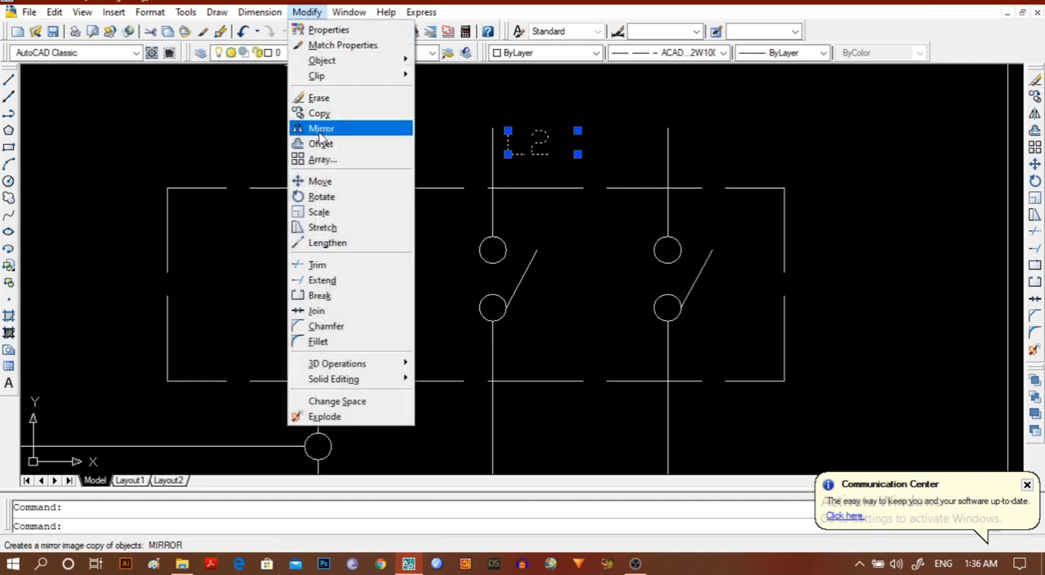
left_click(320, 181)
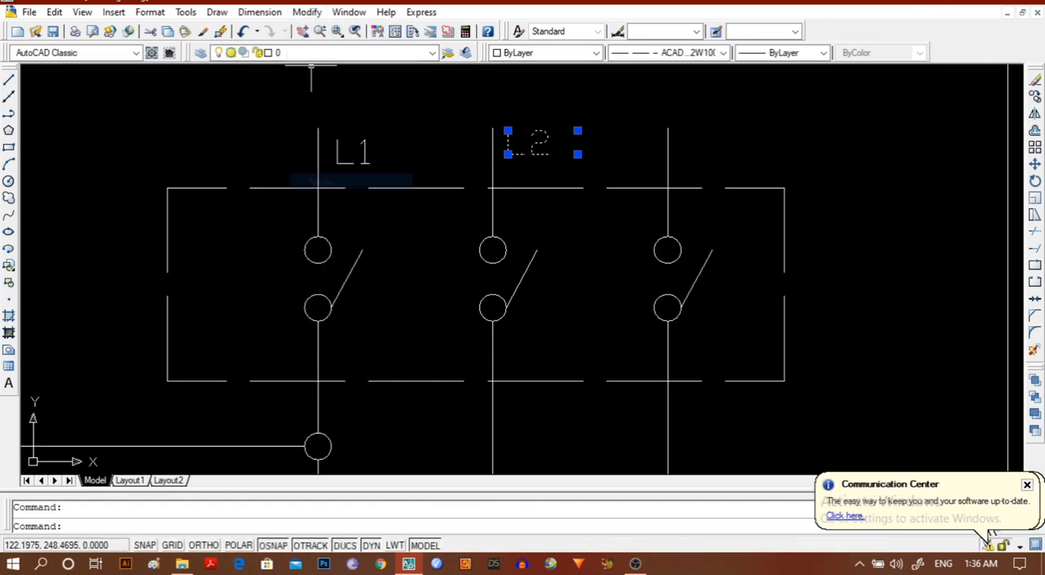
left_click(504, 153)
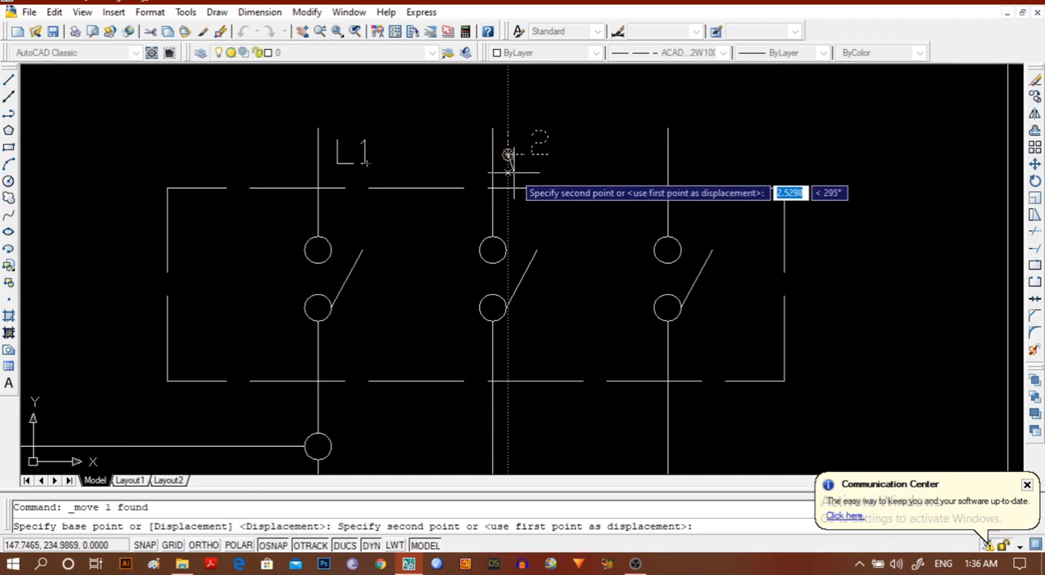
left_click(204, 544)
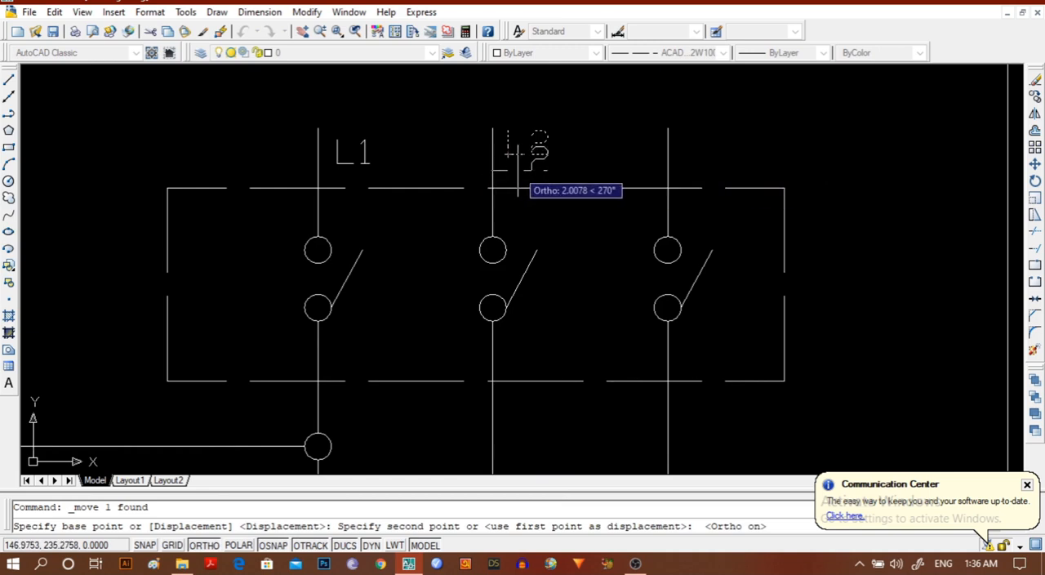
left_click(512, 172)
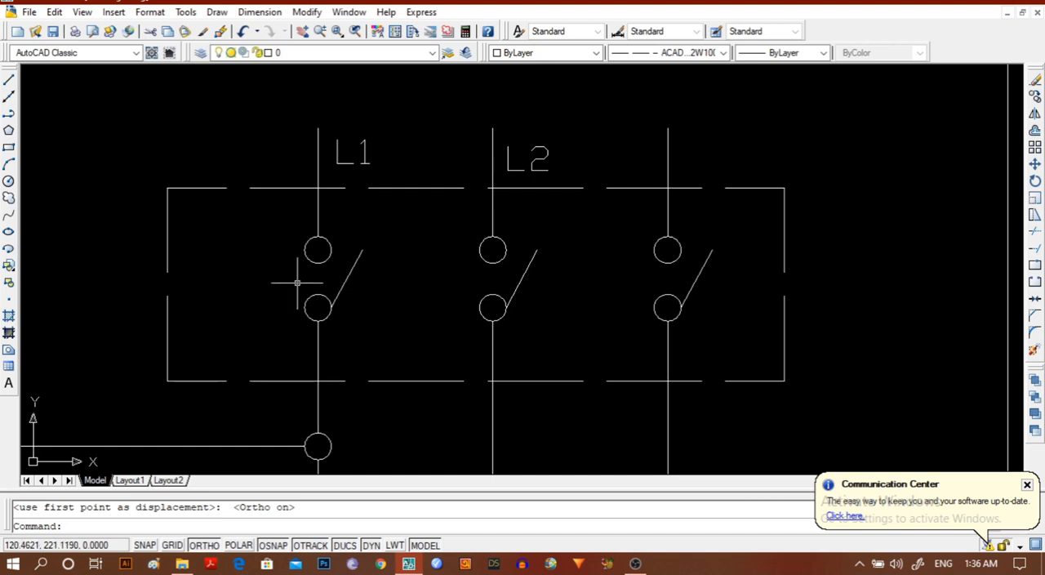
Add the multiline text label L3 with a text height of 3 beside the upper end of the third supply line.
left_click(7, 384)
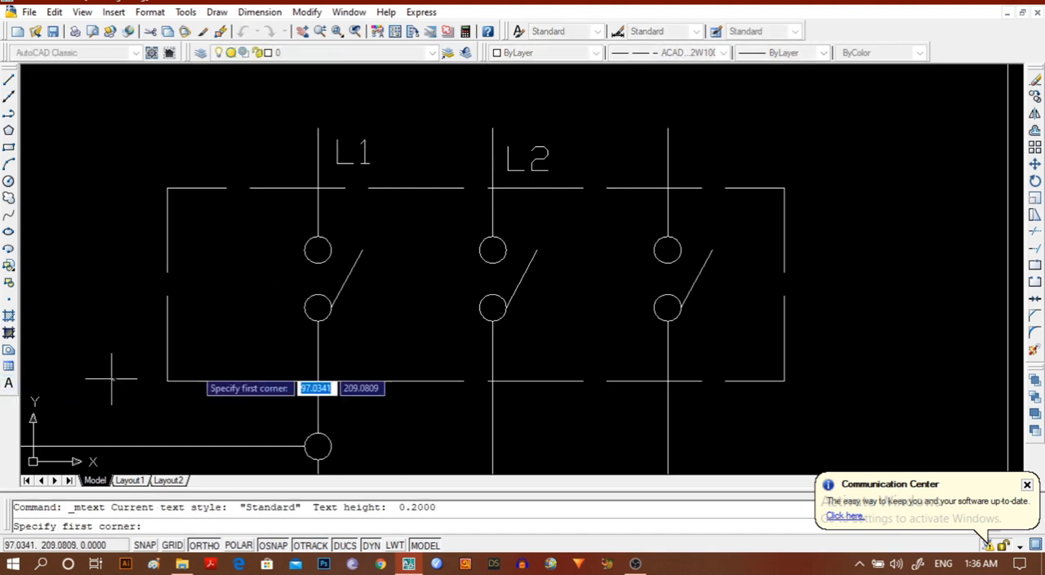
left_click(688, 144)
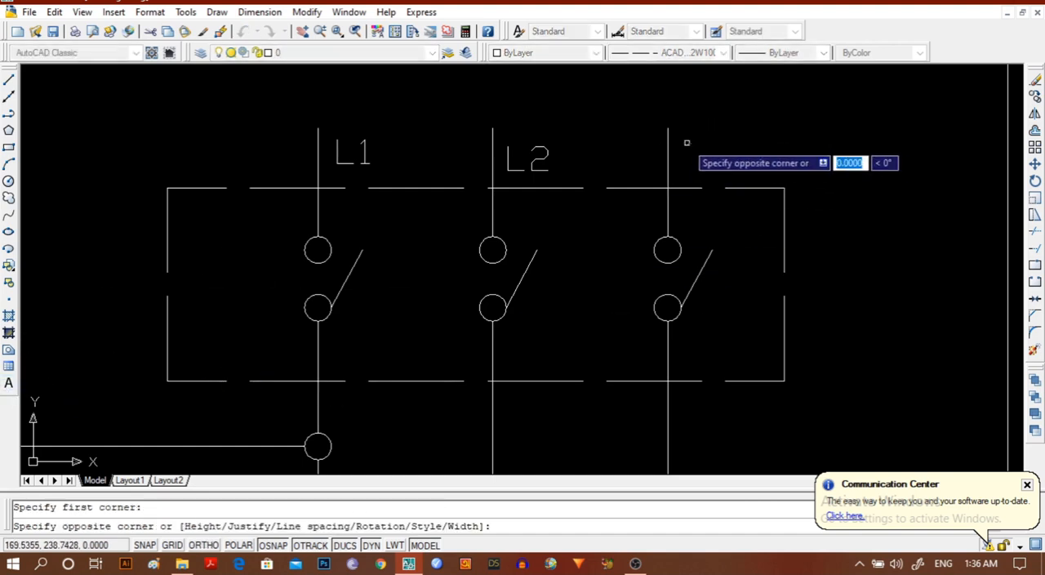
left_click(775, 173)
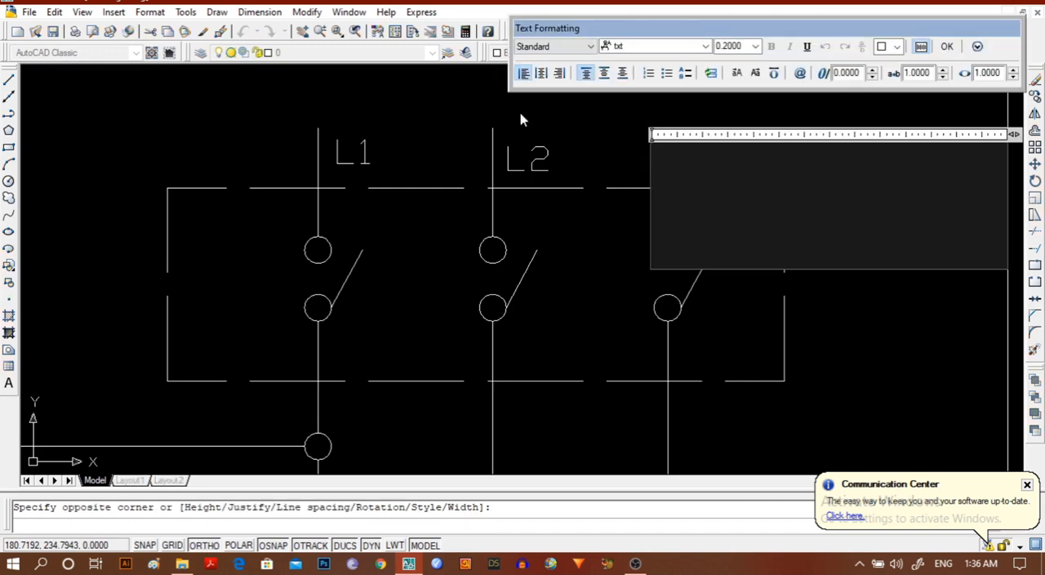
left_click(745, 47)
type("3")
key("Return")
type("L3")
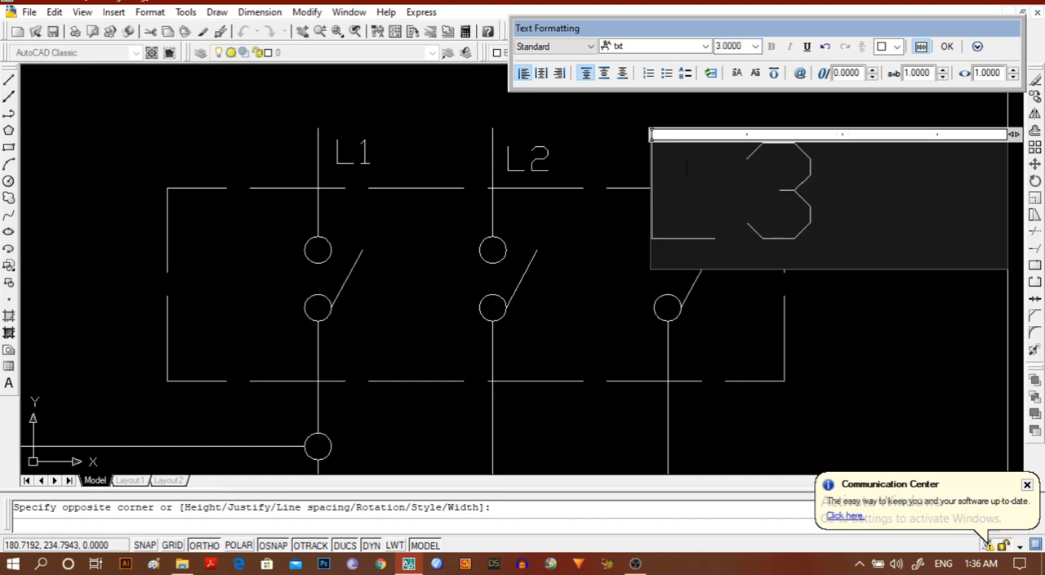
key("Return")
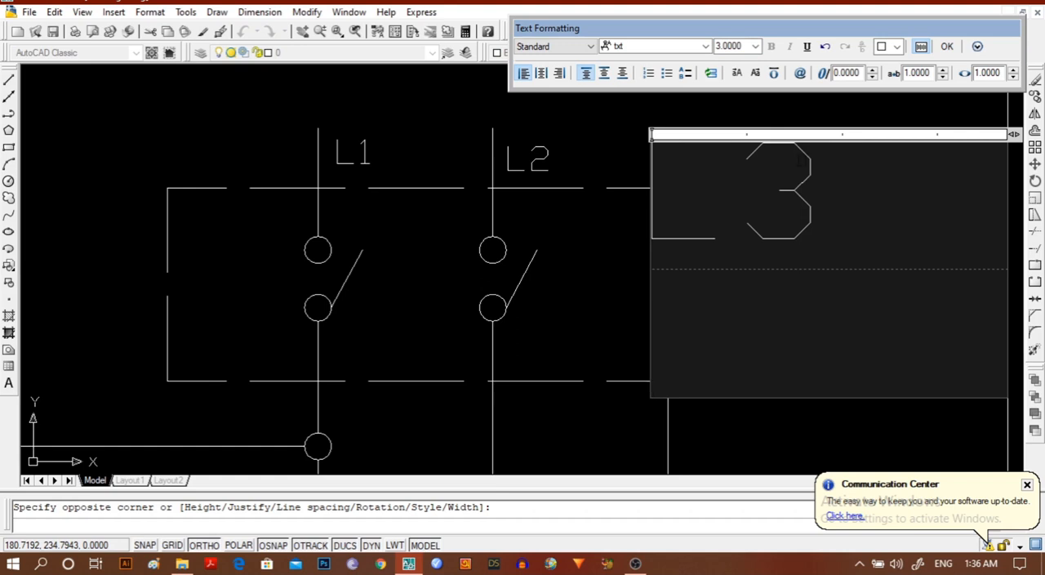
key("BackSpace")
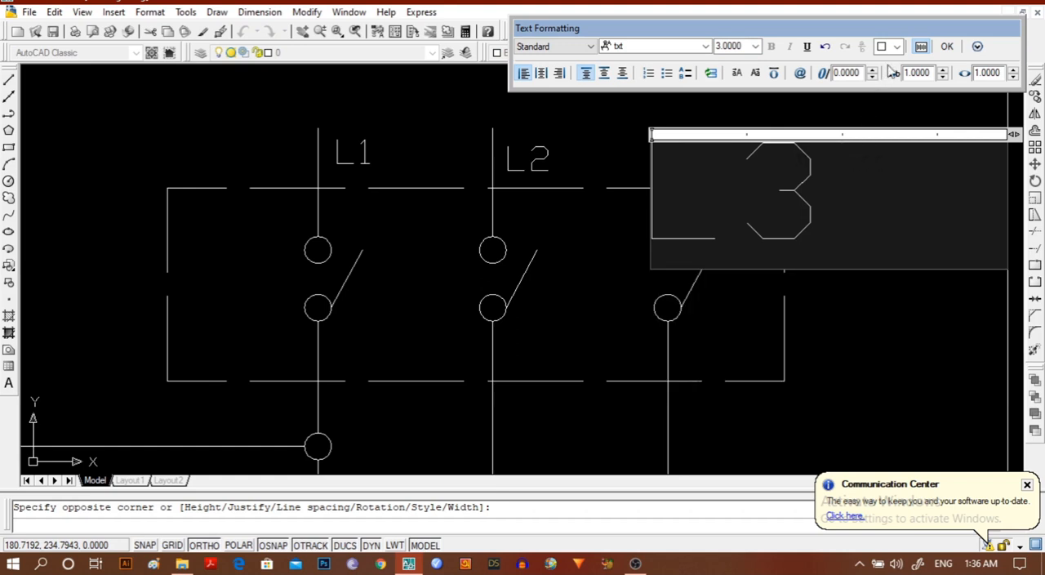
left_click(947, 46)
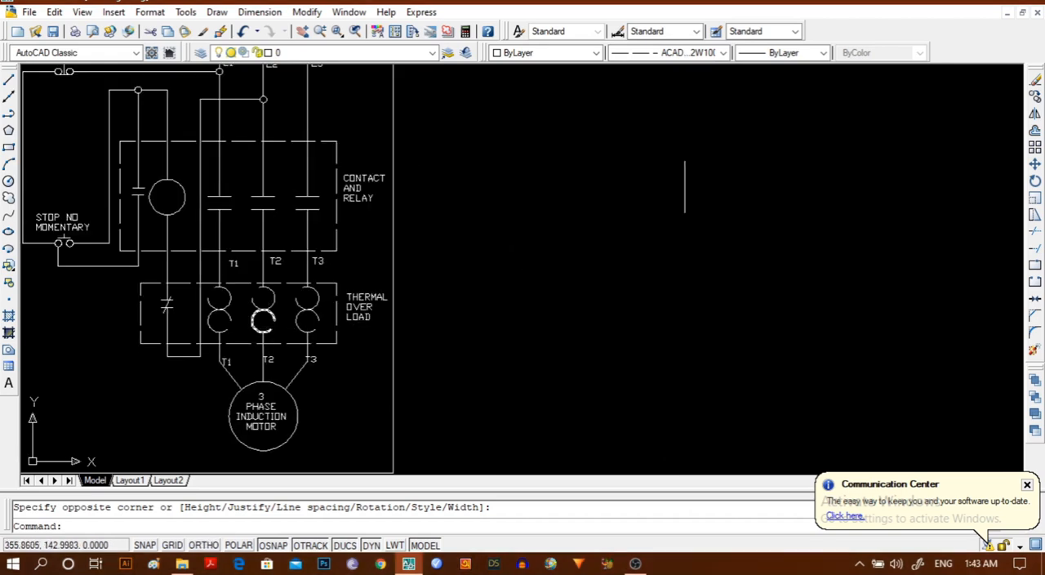
scroll(306, 212, "down", 2)
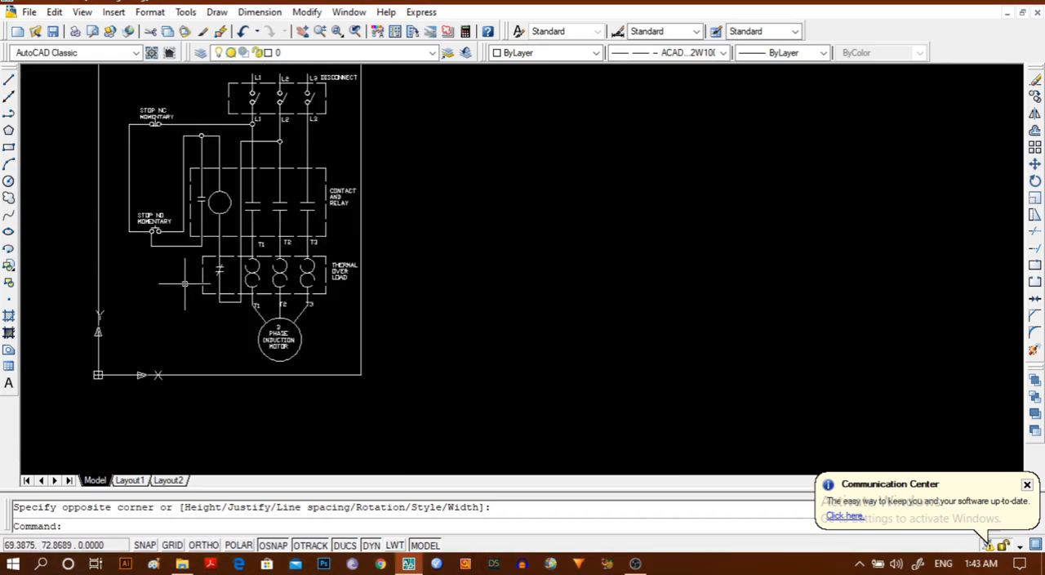
mouse_move(185, 286)
middle_mouse_down()
mouse_move(204, 310)
mouse_move(341, 359)
middle_mouse_up()
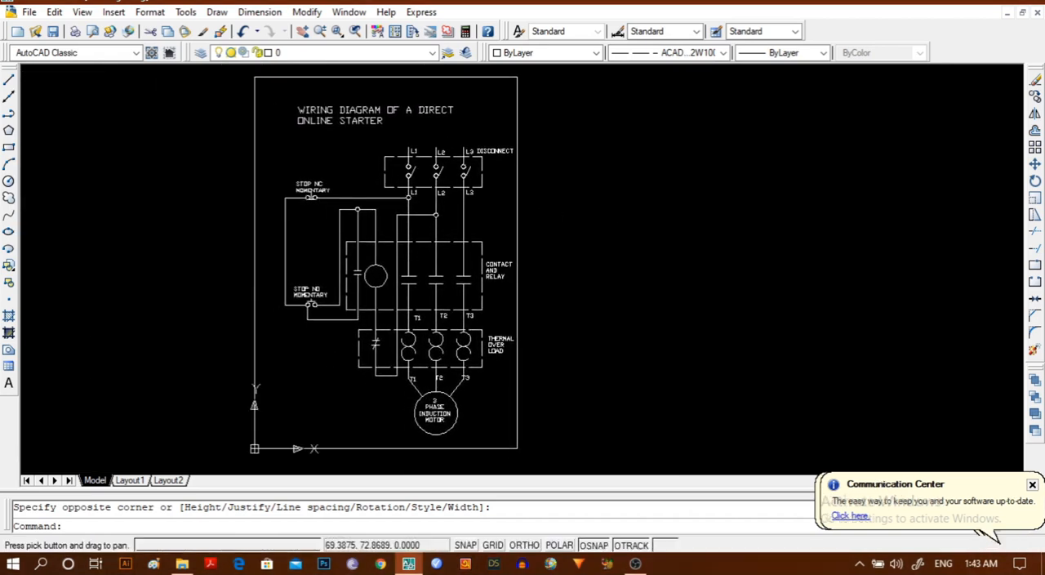